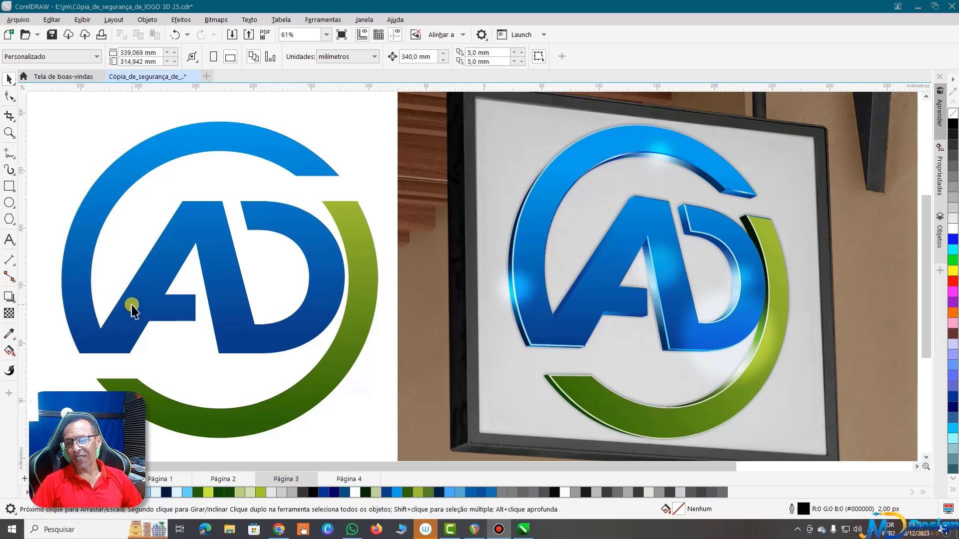
- Select and then deselect the green lower arc of the AD logo, zooming around it
left_click(338, 199)
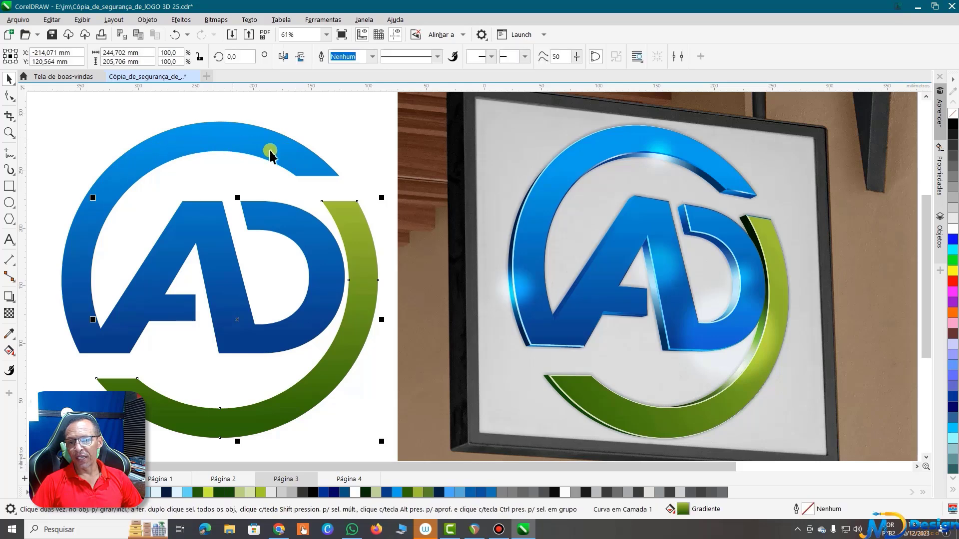
left_click(64, 115)
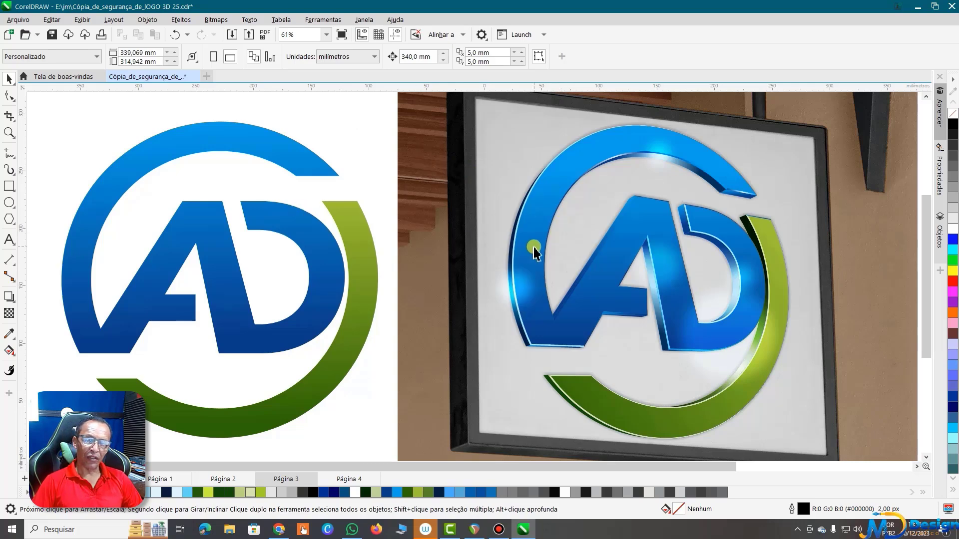
scroll(624, 242, "down", 1)
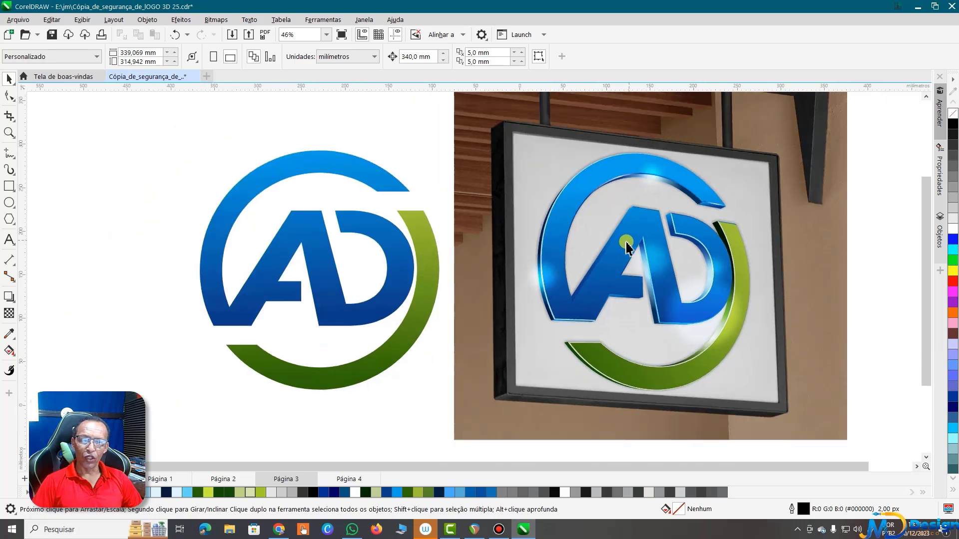
scroll(701, 281, "up", 1)
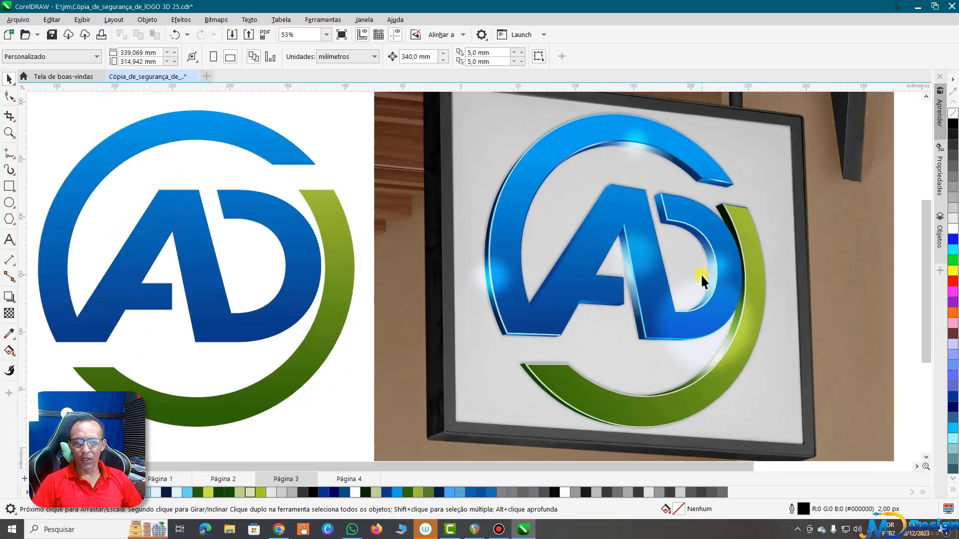
scroll(700, 277, "up", 2)
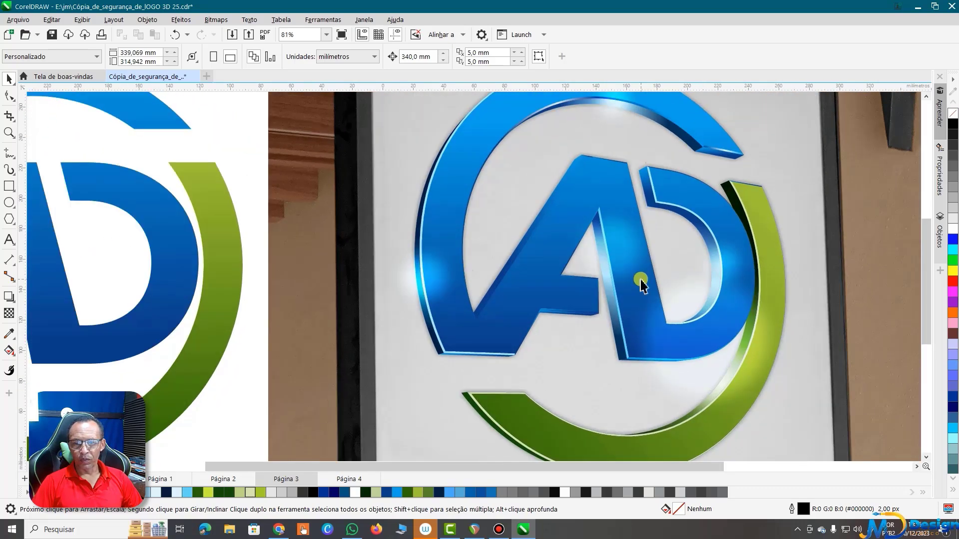
scroll(641, 280, "down", 1)
scroll(641, 283, "down", 1)
scroll(565, 289, "down", 2)
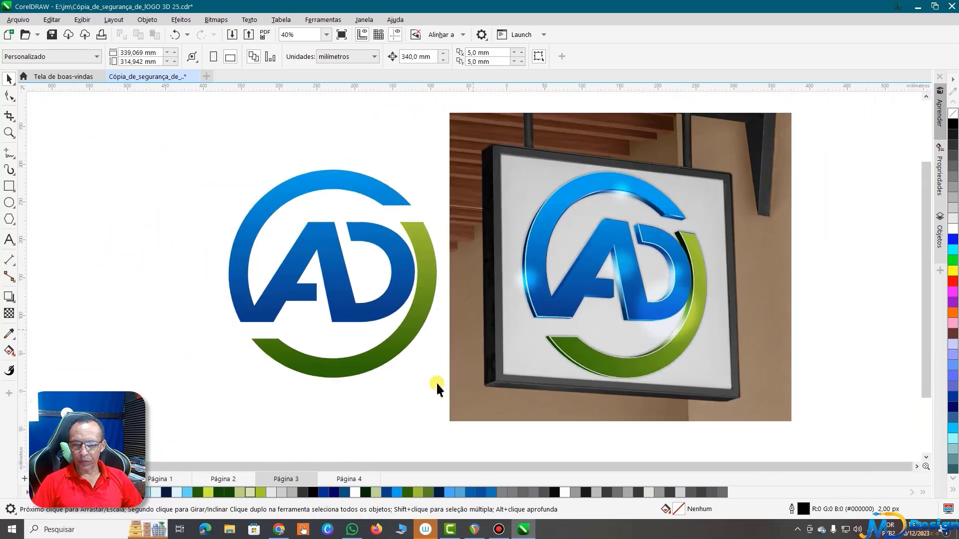
- Flip through Páginas 4, 3, 2 and 1, selecting a black AD letter group on Página 1
left_click(349, 480)
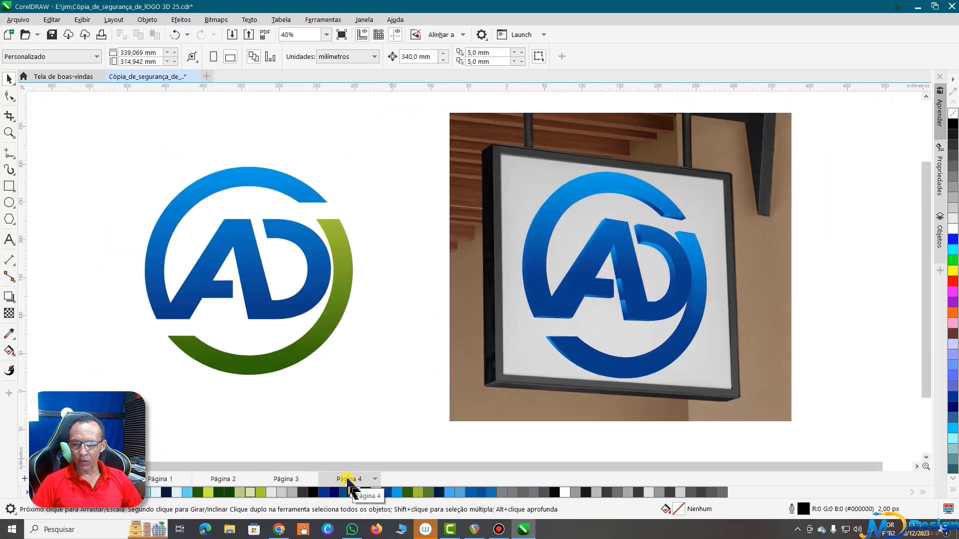
left_click(285, 481)
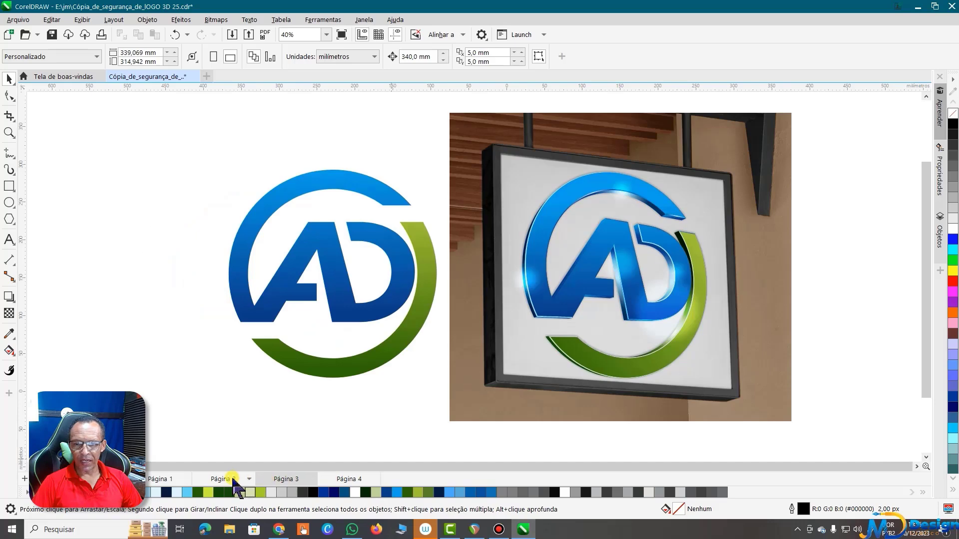
left_click(233, 480)
left_click(156, 479)
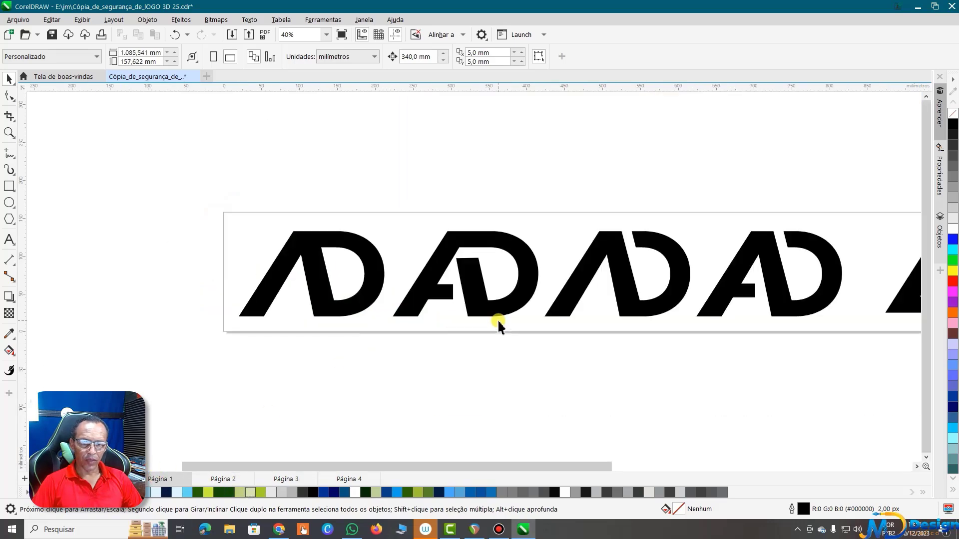
left_click(623, 277)
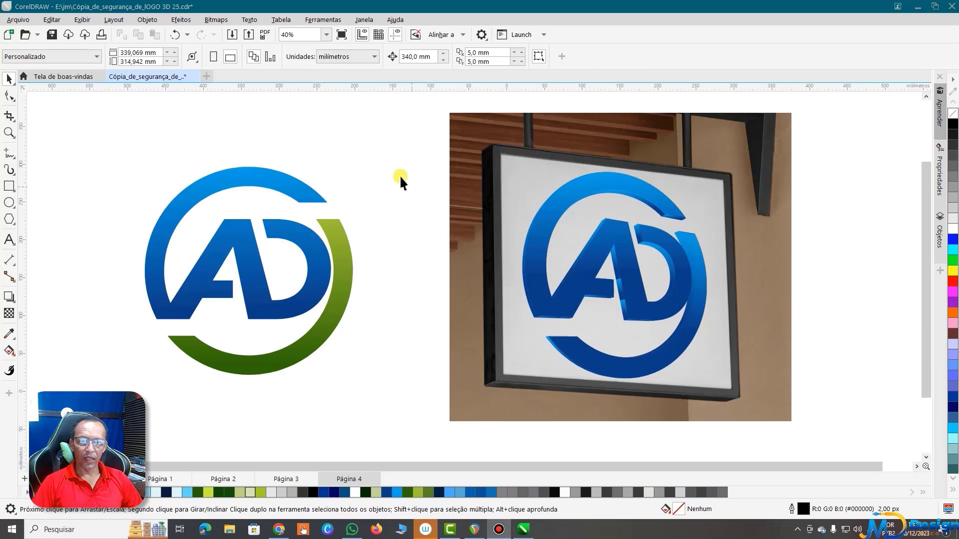
- Delete every piece of the blue 3D logo from the sign mockup
left_click(550, 210)
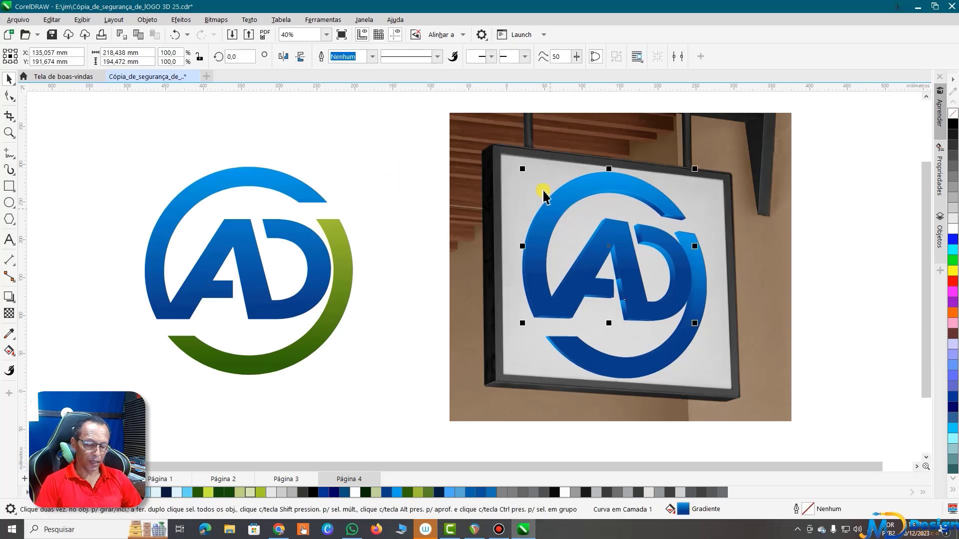
key("Delete")
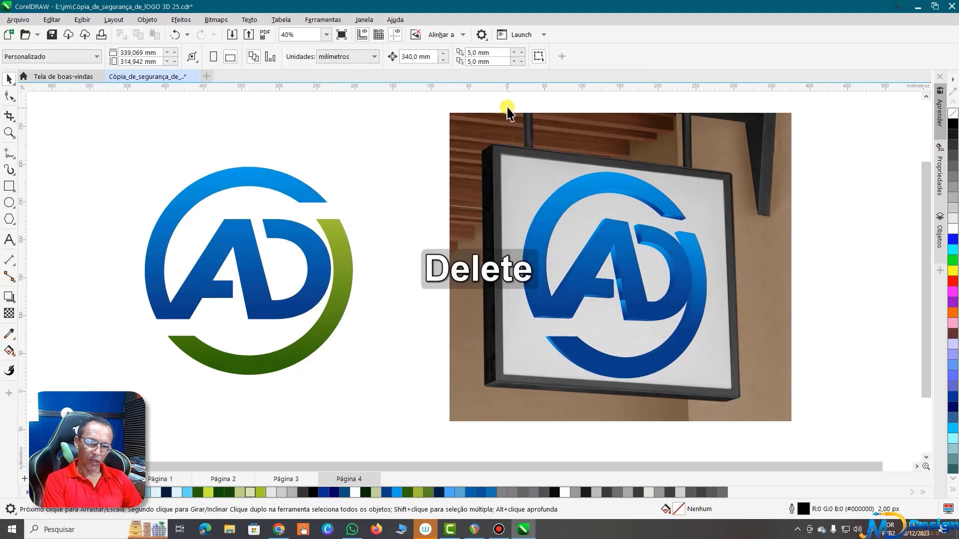
left_click_drag(506, 105, 717, 404)
key("Delete")
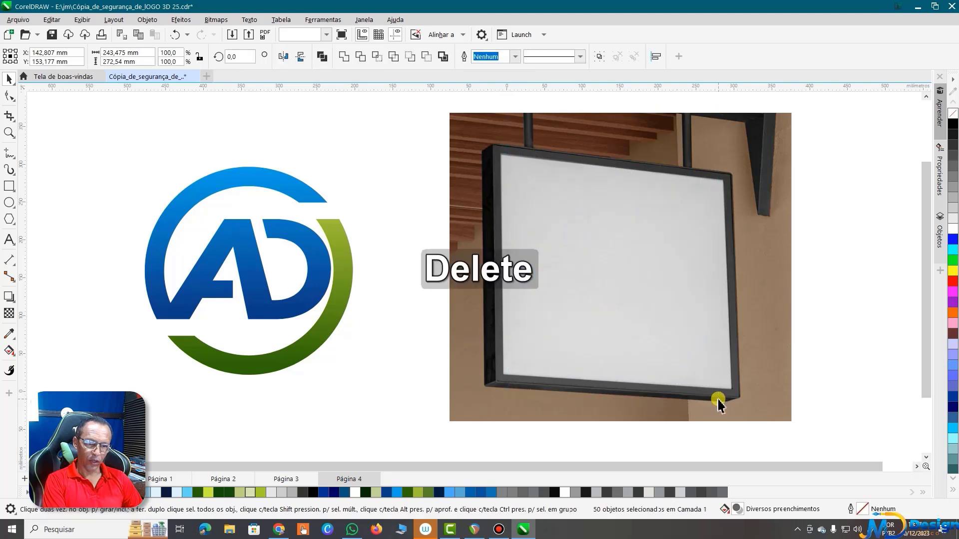
- Zoom around Página 4 to inspect the now-blank signboard panel
scroll(846, 299, "down", 1)
scroll(847, 300, "down", 1)
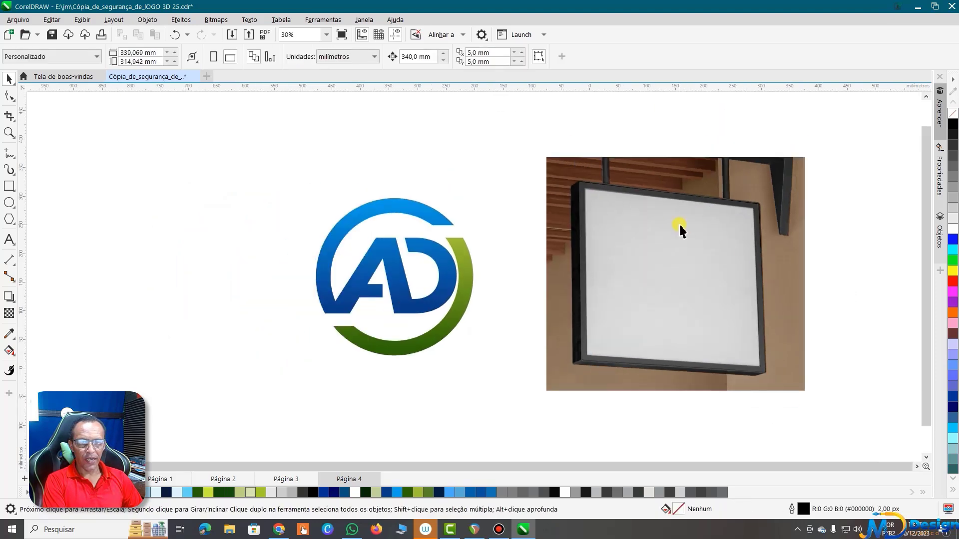
scroll(659, 220, "up", 2)
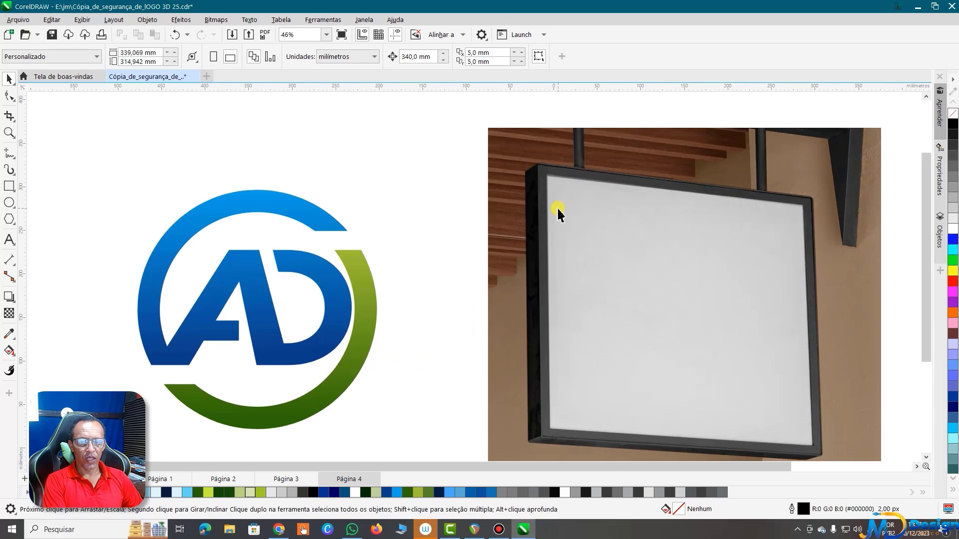
scroll(558, 214, "down", 1)
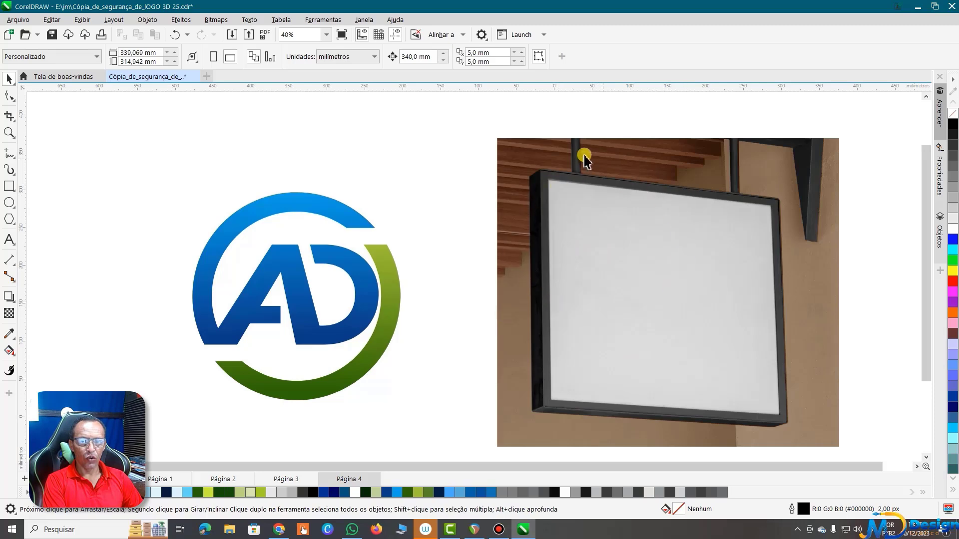
scroll(738, 359, "up", 1)
scroll(738, 359, "up", 1)
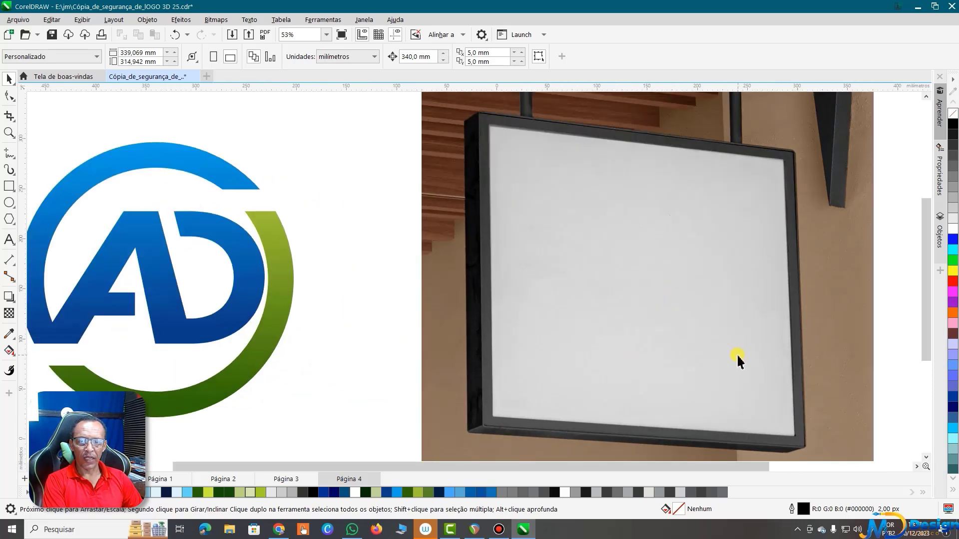
scroll(738, 358, "up", 1)
scroll(738, 359, "down", 3)
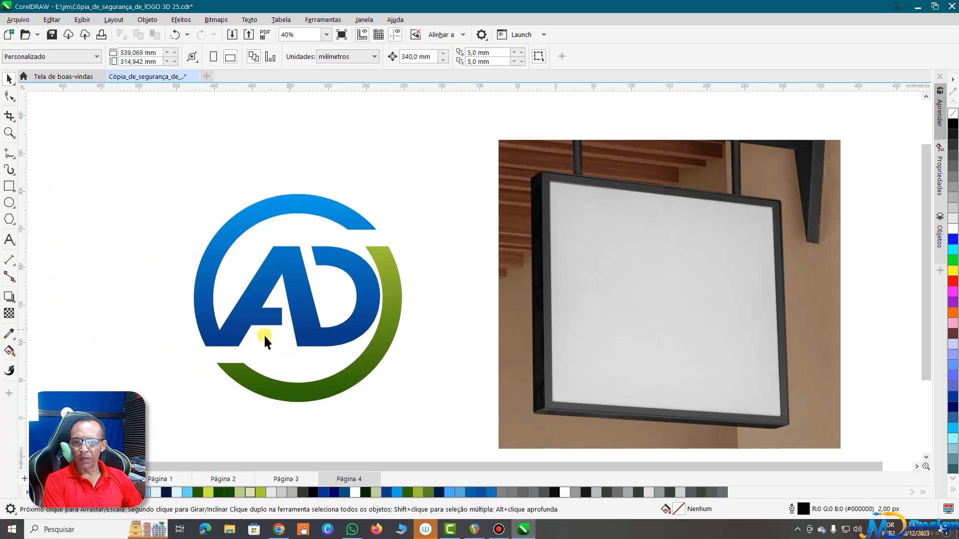
scroll(248, 343, "up", 1)
scroll(250, 345, "up", 1)
scroll(250, 345, "up", 1)
scroll(440, 327, "up", 1)
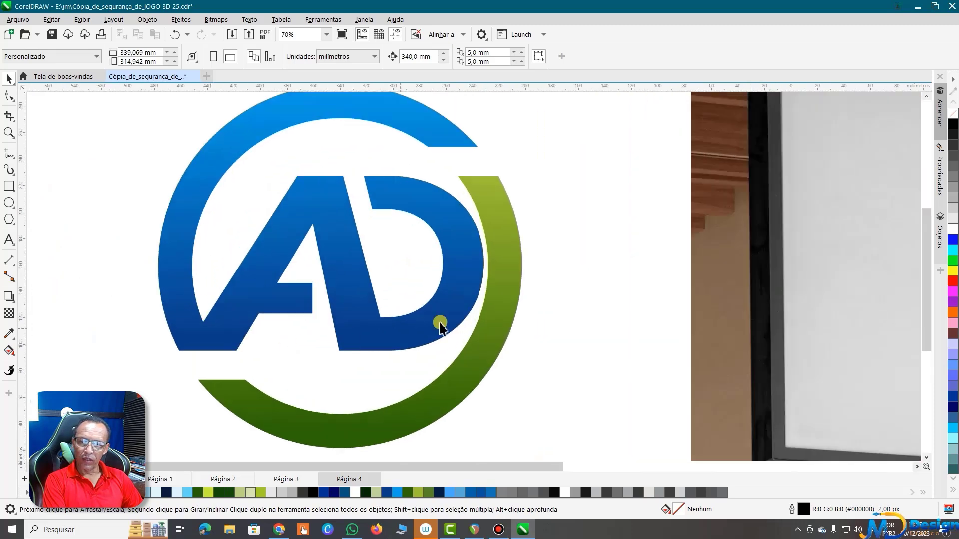
scroll(446, 328, "down", 1)
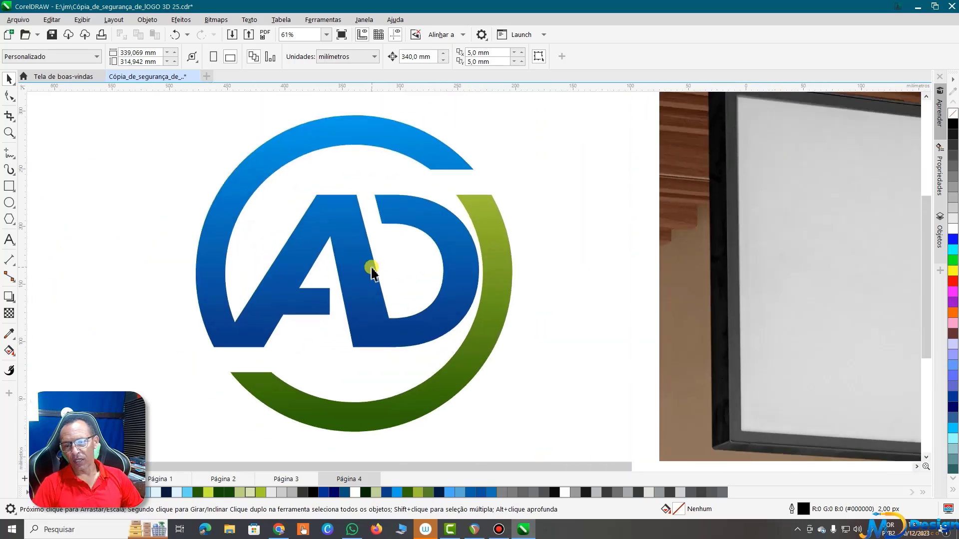
scroll(366, 257, "down", 1)
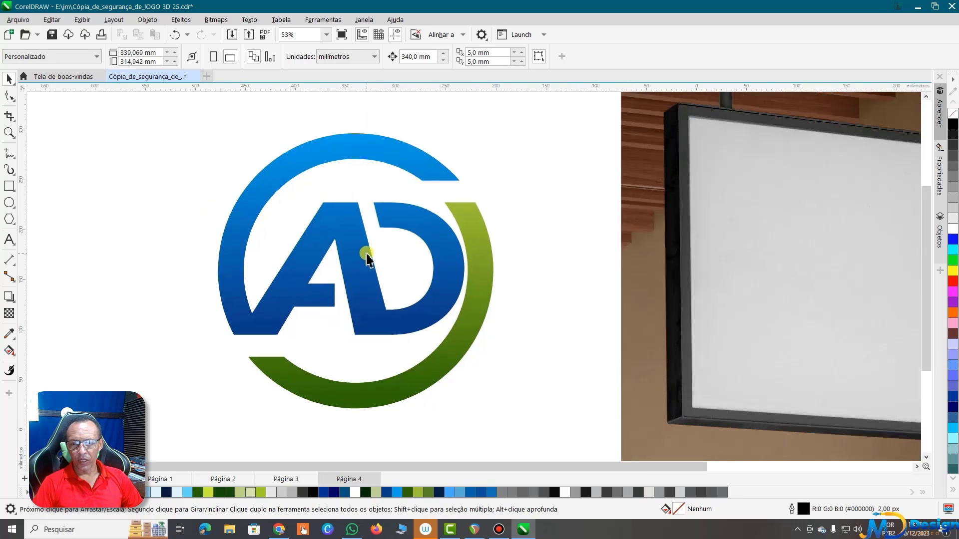
- Duplicate the flat blue-and-green AD logo and move the copy onto the blank sign
left_click_drag(133, 107, 574, 399)
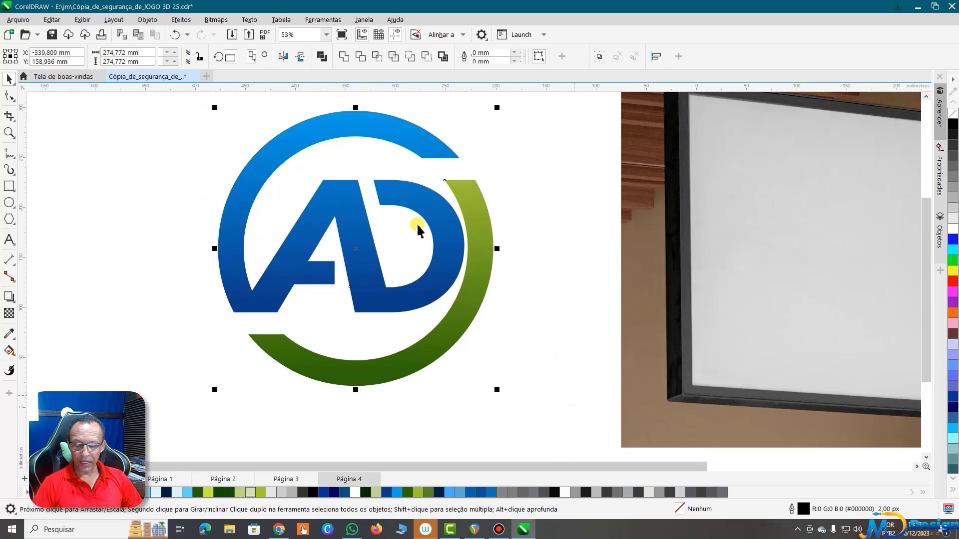
key("ctrl")
key("ctrl+d")
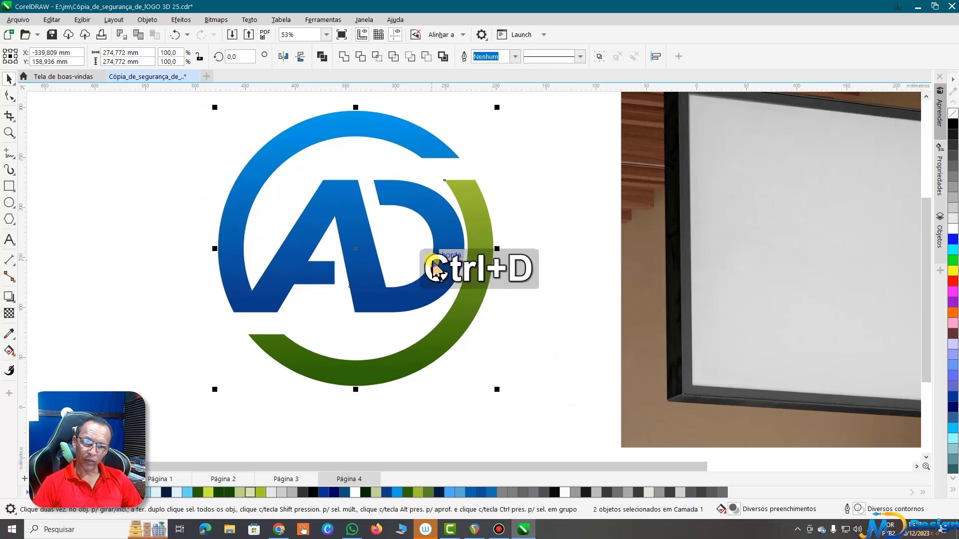
scroll(467, 268, "down", 1)
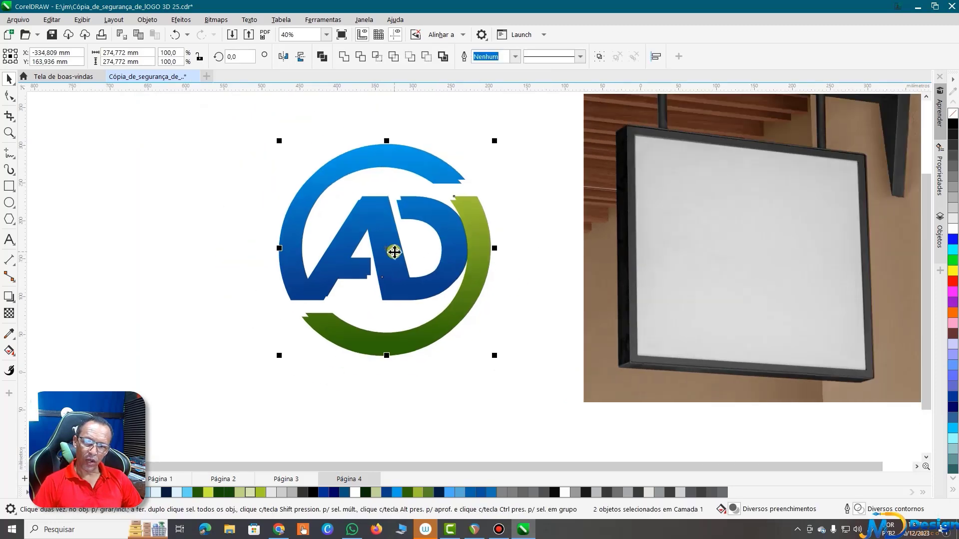
mouse_move(314, 251)
left_mouse_down()
mouse_move(166, 261)
mouse_move(752, 256)
left_mouse_up()
- Scale the logo copy down until it fits centred on the sign panel
scroll(425, 242, "down", 1)
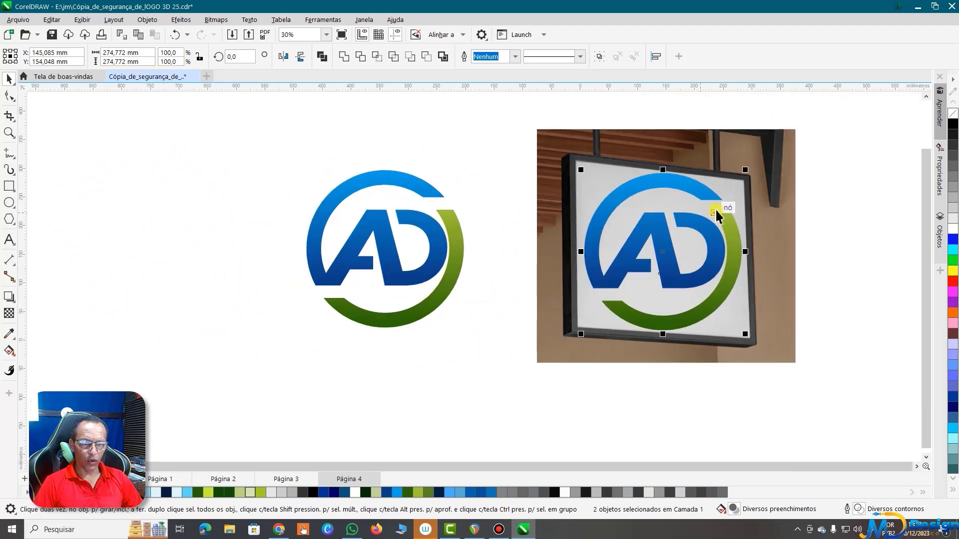
scroll(744, 165, "up", 1)
scroll(746, 165, "up", 1)
scroll(749, 167, "up", 1)
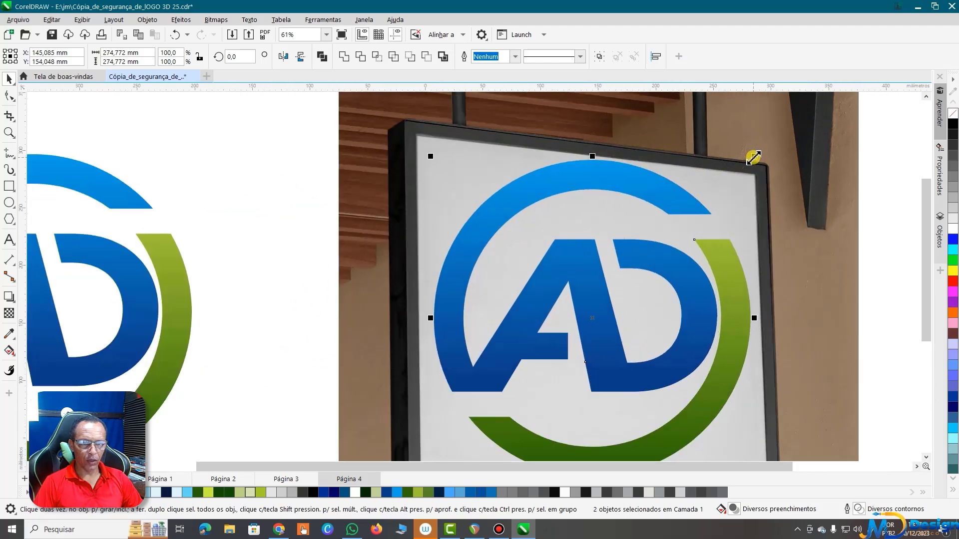
left_click_drag(753, 158, 735, 168)
scroll(644, 211, "down", 1)
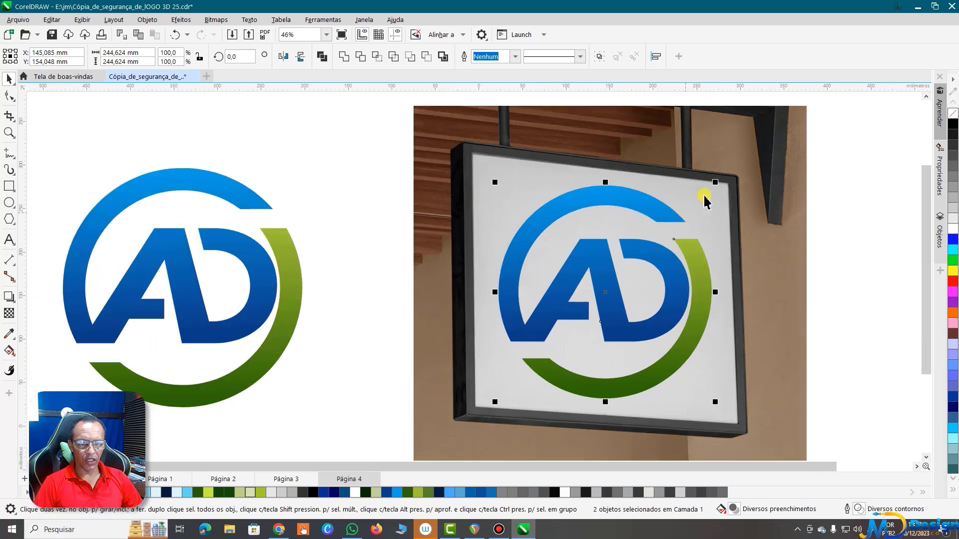
left_click_drag(714, 180, 709, 186)
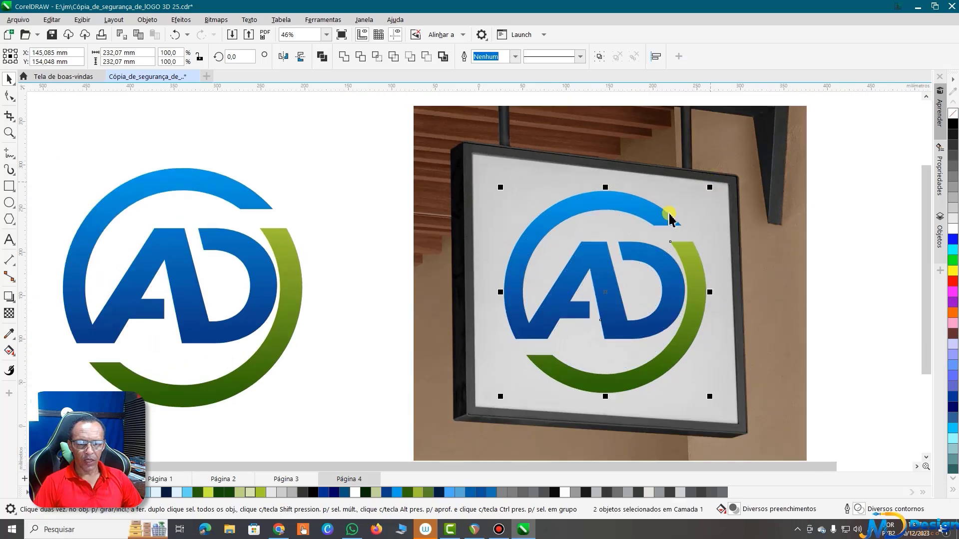
scroll(668, 217, "up", 1)
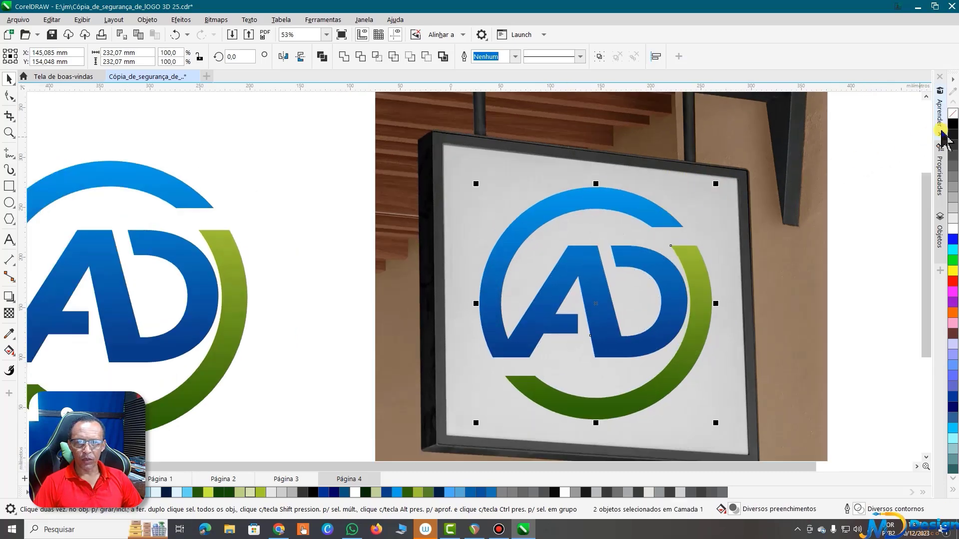
- Weld the sign logo's parts into one shape with a flat blue fill
left_click(344, 57)
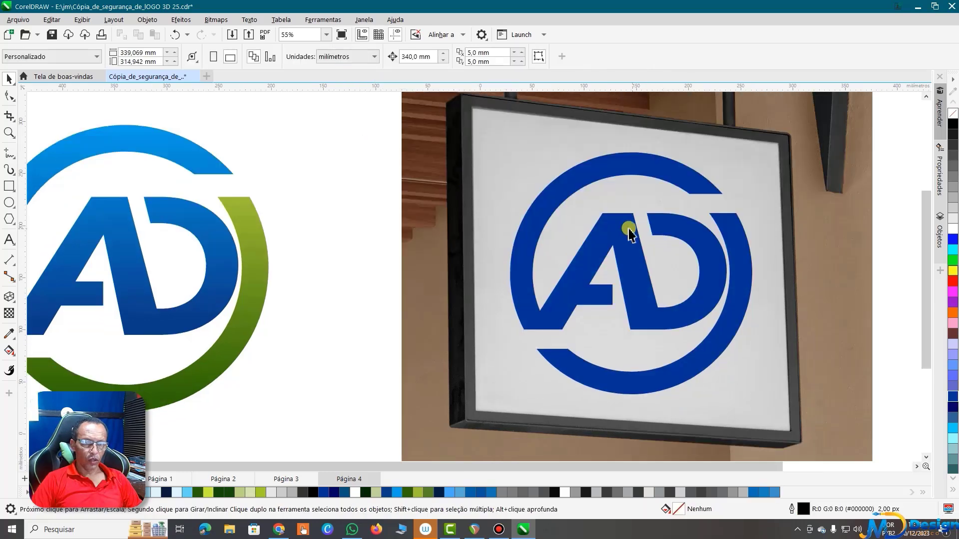
left_click(627, 224)
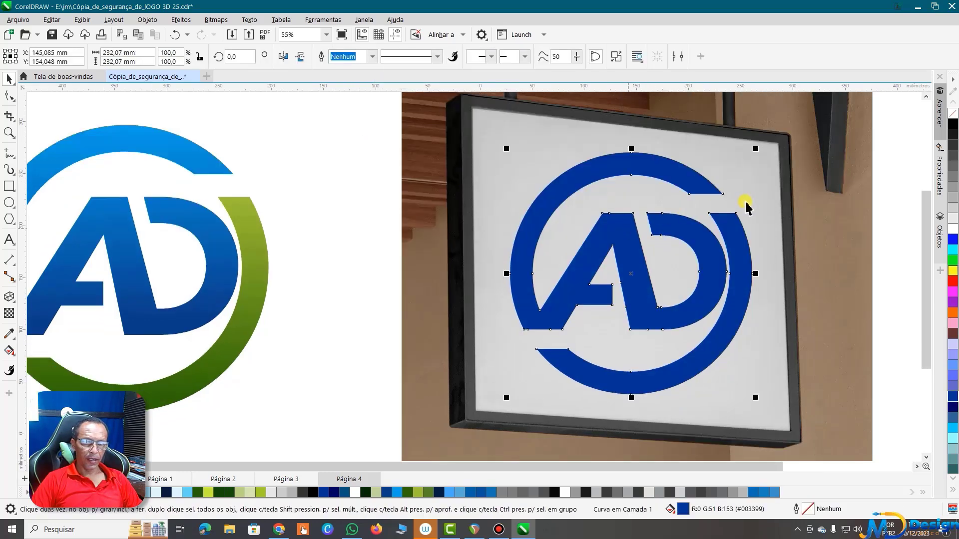
scroll(707, 214, "down", 1)
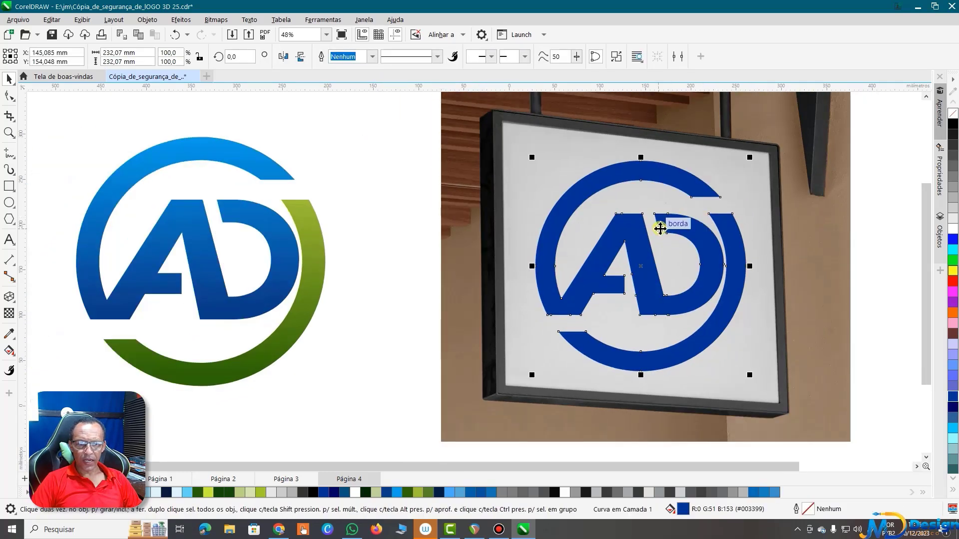
scroll(659, 228, "up", 1)
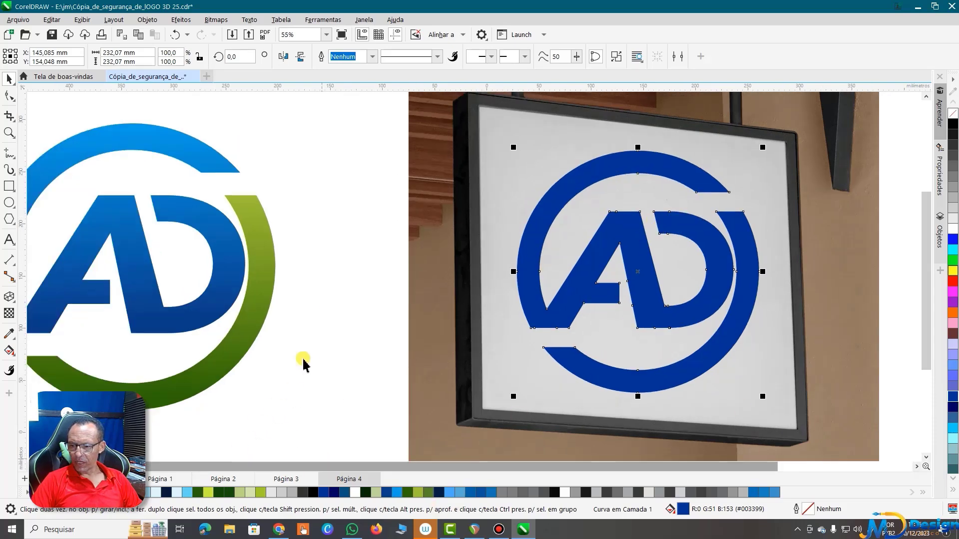
- Sample dark blue #0E3F8C from the original logo and nudge the sign logo right and down
left_click(8, 334)
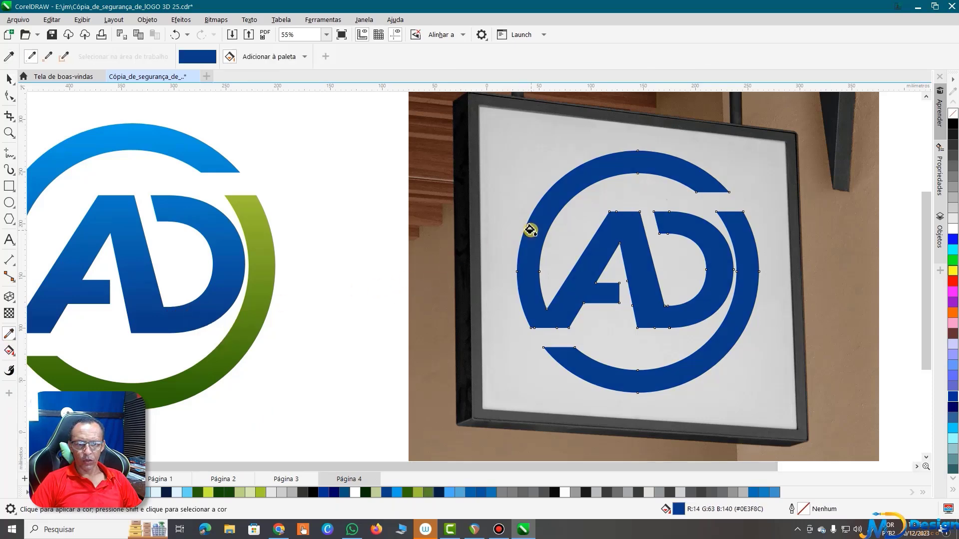
scroll(610, 240, "down", 2)
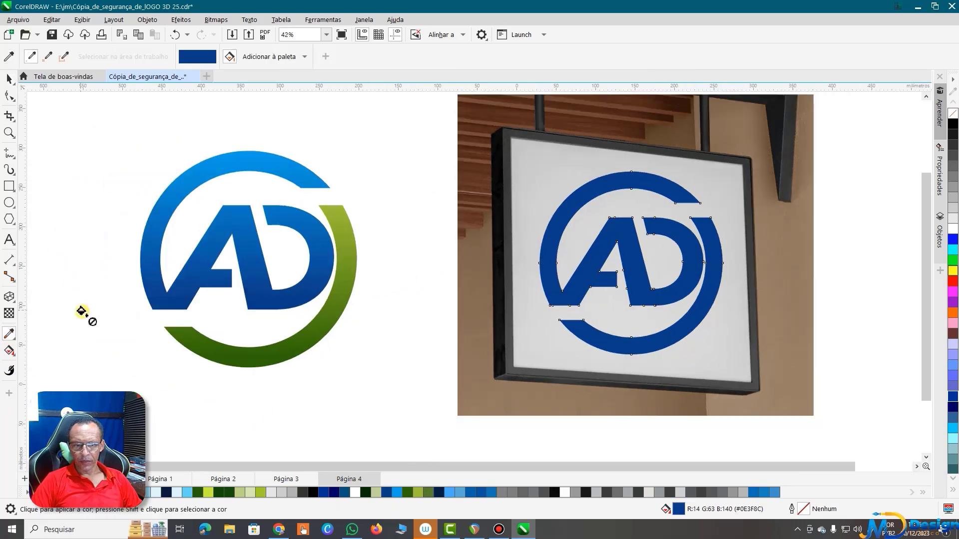
scroll(603, 213, "up", 2)
key("space")
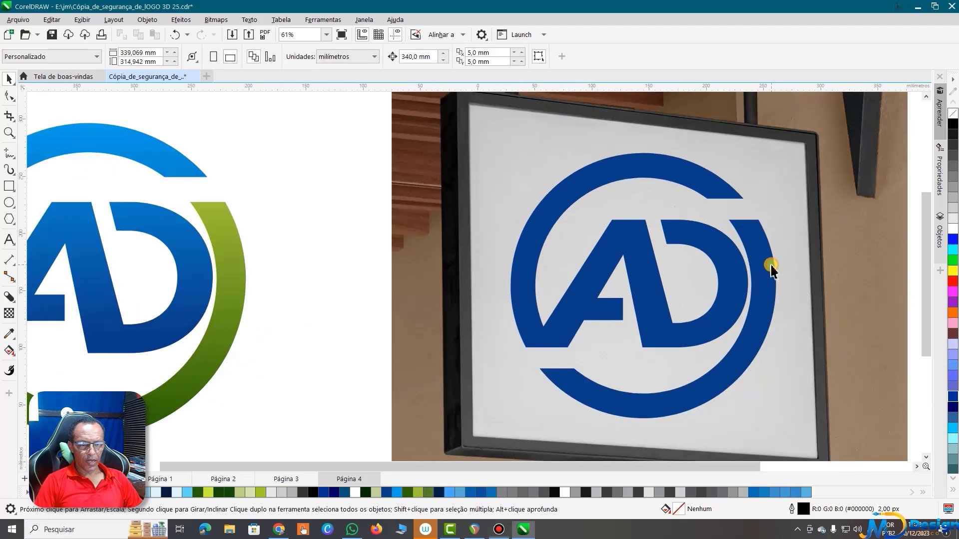
left_click(770, 268)
left_click_drag(767, 265, 788, 287)
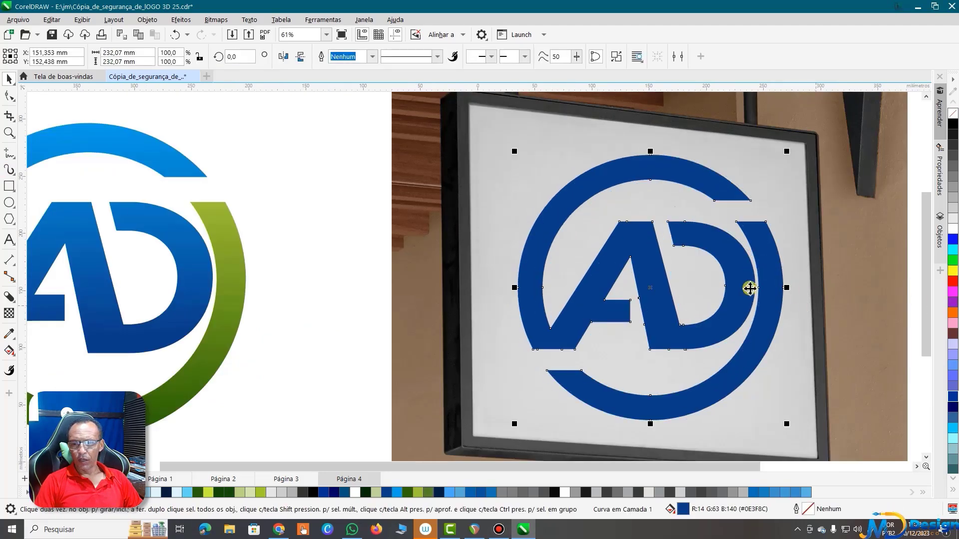
- Pull a 3D extrusion out of the sign logo with the Extrude tool
left_click(14, 302)
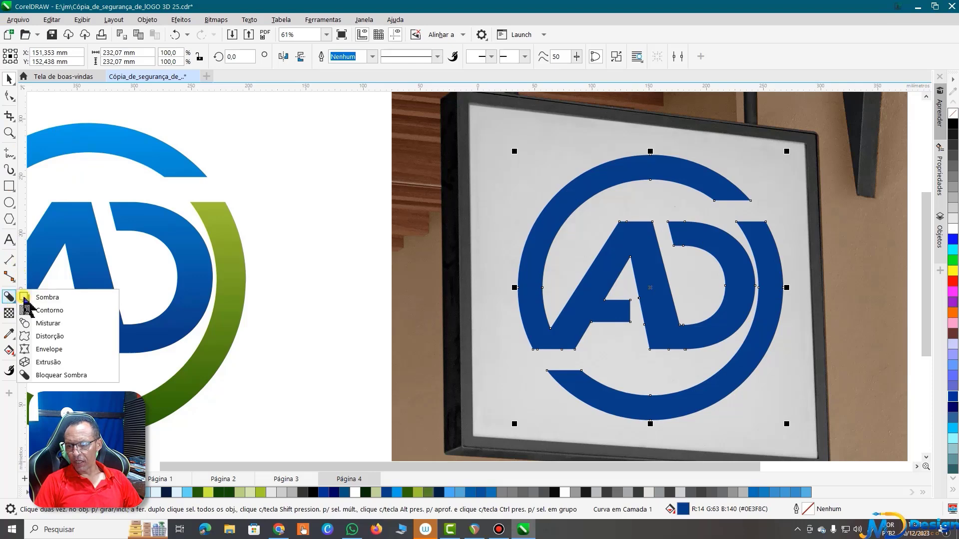
left_click(32, 297)
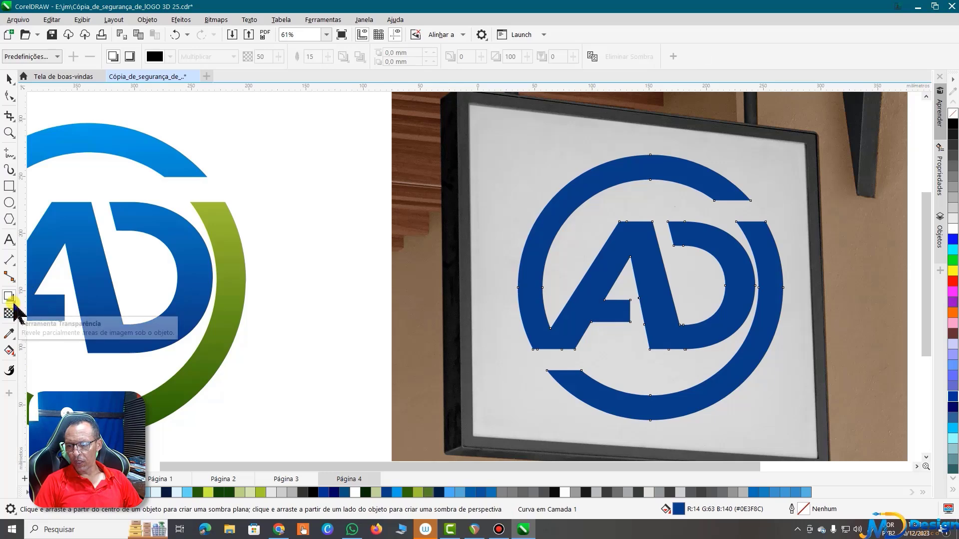
left_click(13, 300)
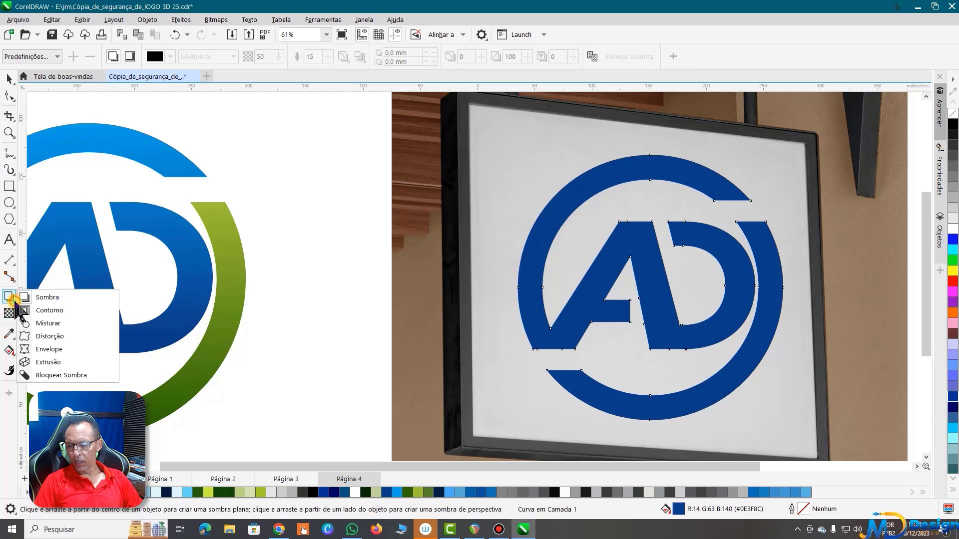
left_click(47, 362)
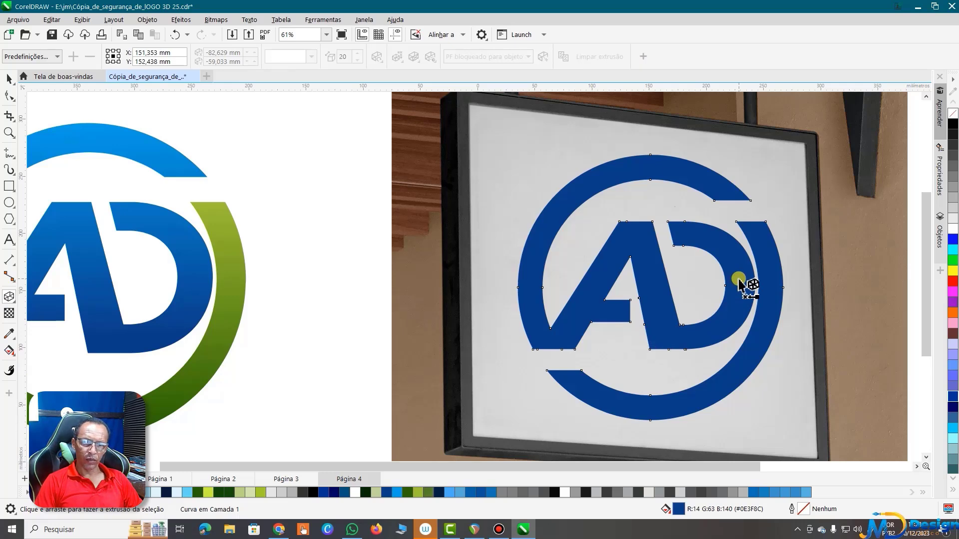
left_click_drag(739, 282, 628, 292)
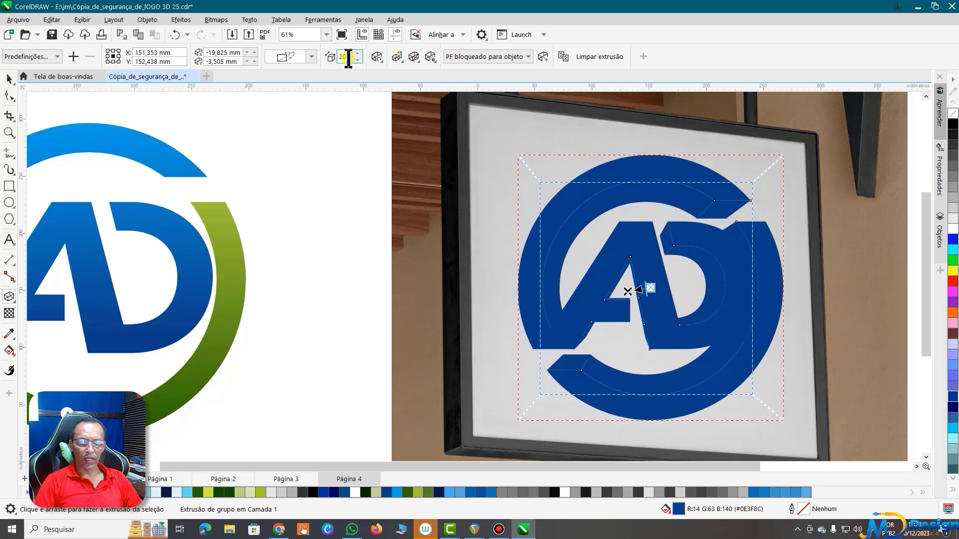
- Set the extrusion depth to 1 so the logo stays almost flat
double_click(344, 56)
type("1")
key("Return")
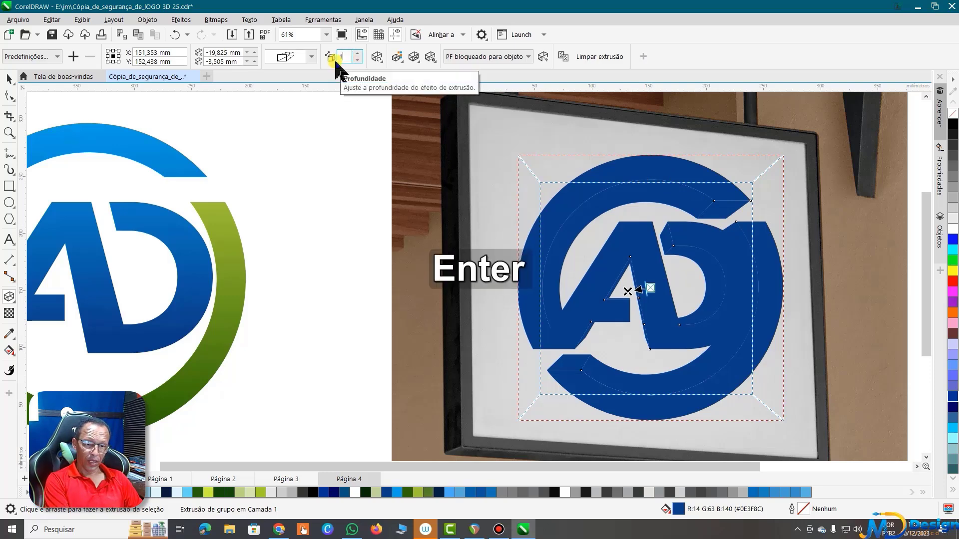
scroll(732, 212, "up", 2)
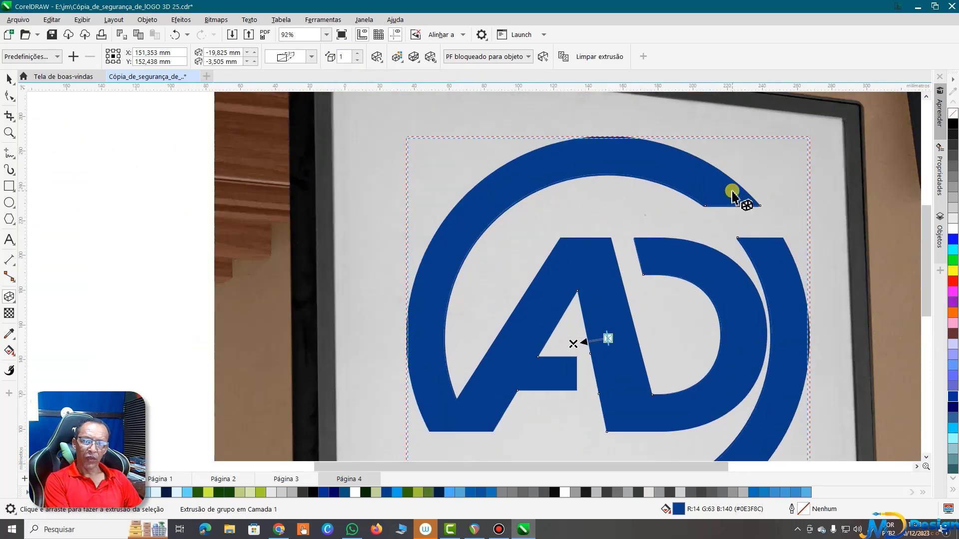
scroll(731, 210, "up", 1)
scroll(731, 210, "up", 1)
scroll(689, 184, "down", 2)
scroll(690, 183, "down", 1)
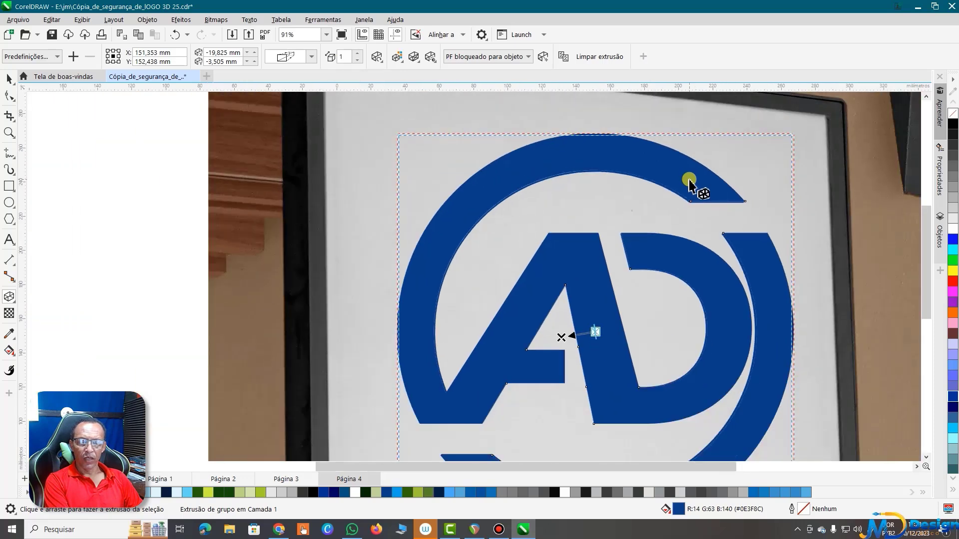
scroll(689, 183, "down", 1)
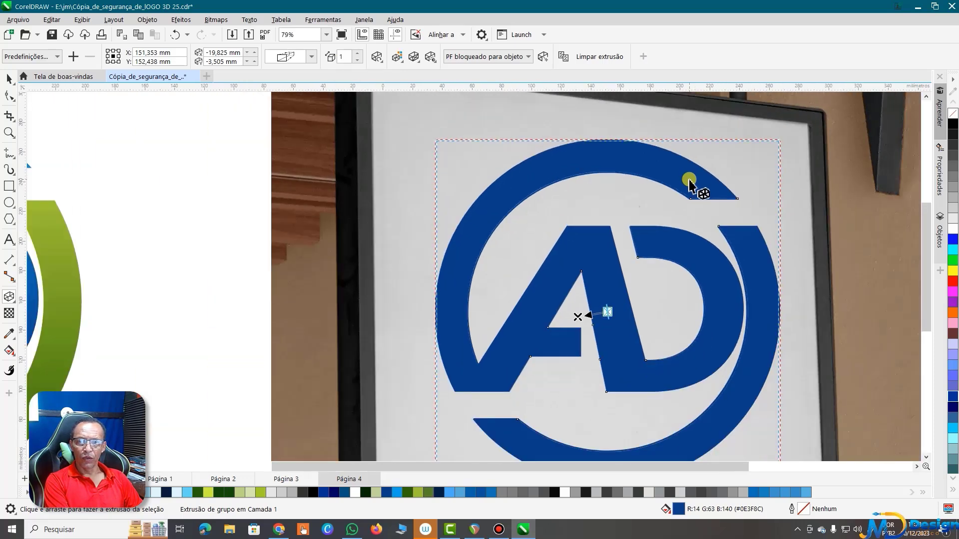
- Give the extrusion sides a solid light blue, CMYK C70 M27 Y0 K0
left_click(397, 57)
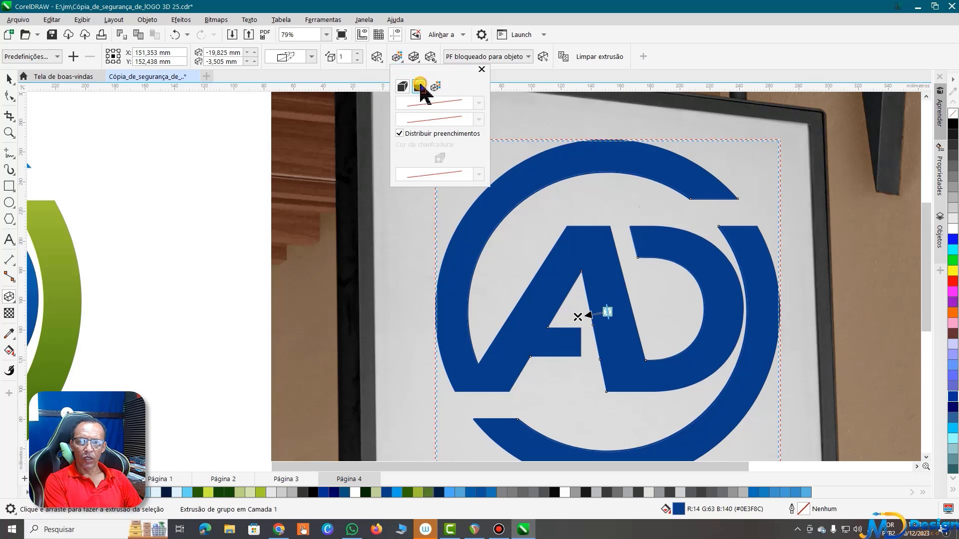
left_click(419, 86)
left_click(449, 115)
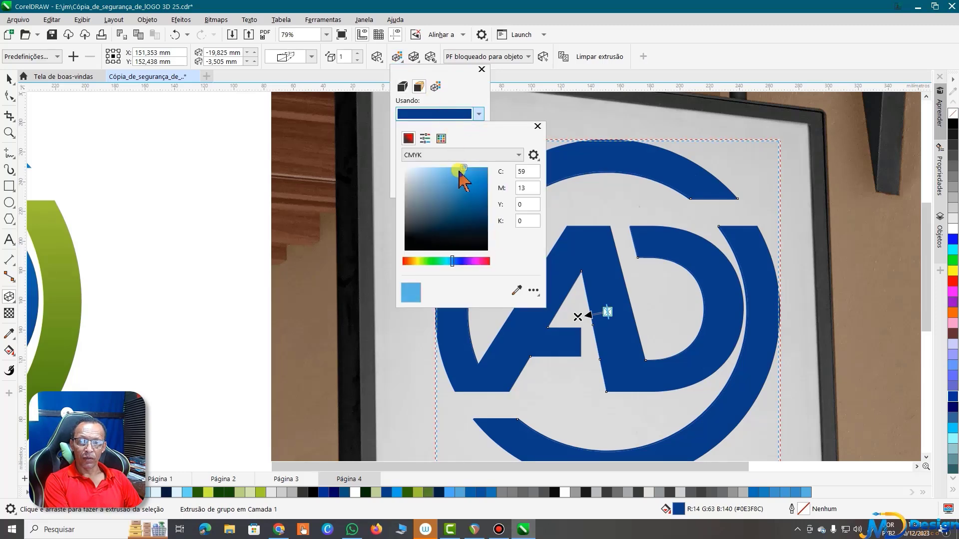
left_click(480, 167)
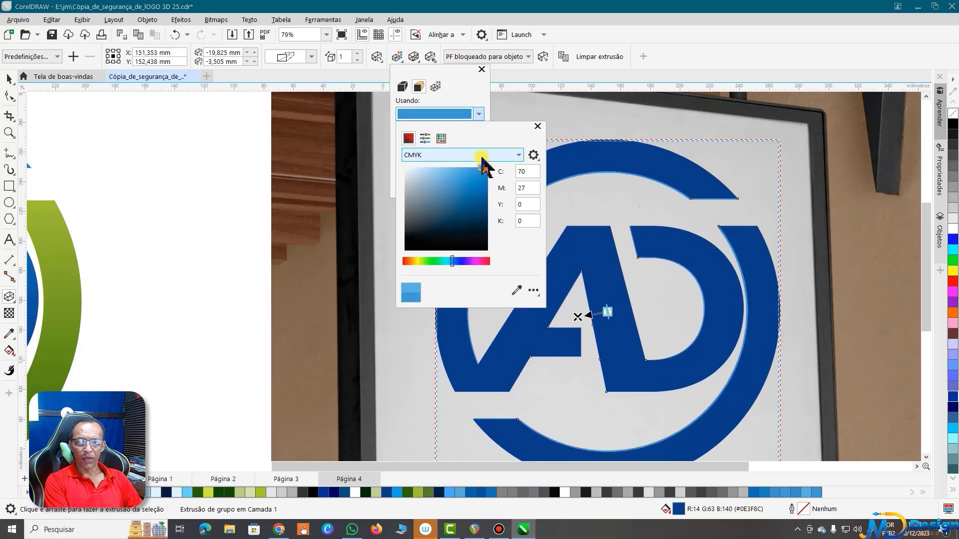
left_click(470, 86)
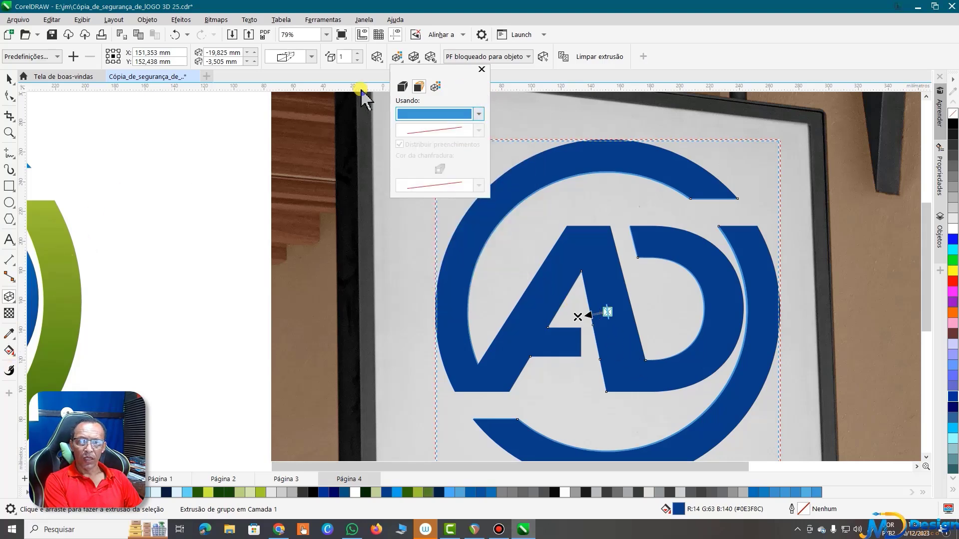
left_click(684, 62)
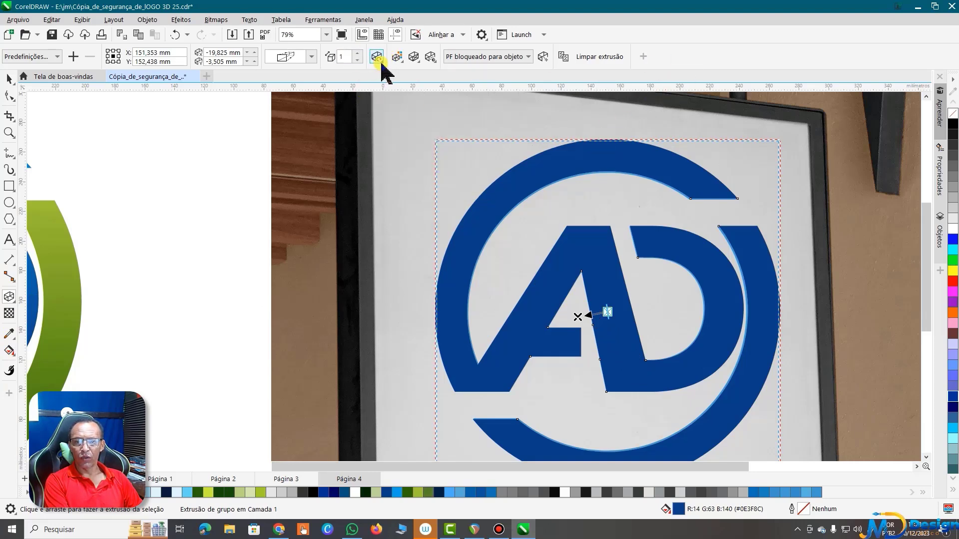
- Tilt the extrusion with the rotation preview so its light blue sides angle toward the left
left_click(415, 58)
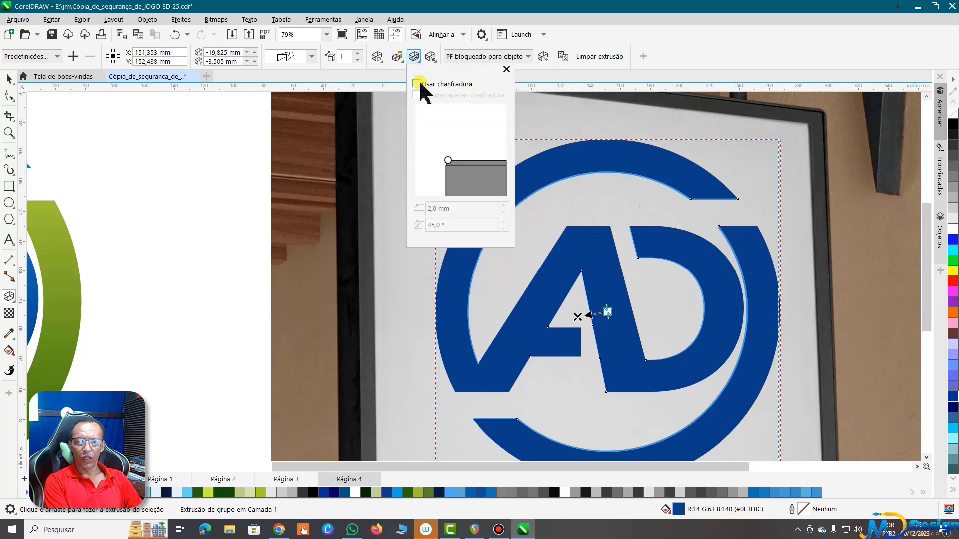
left_click(381, 59)
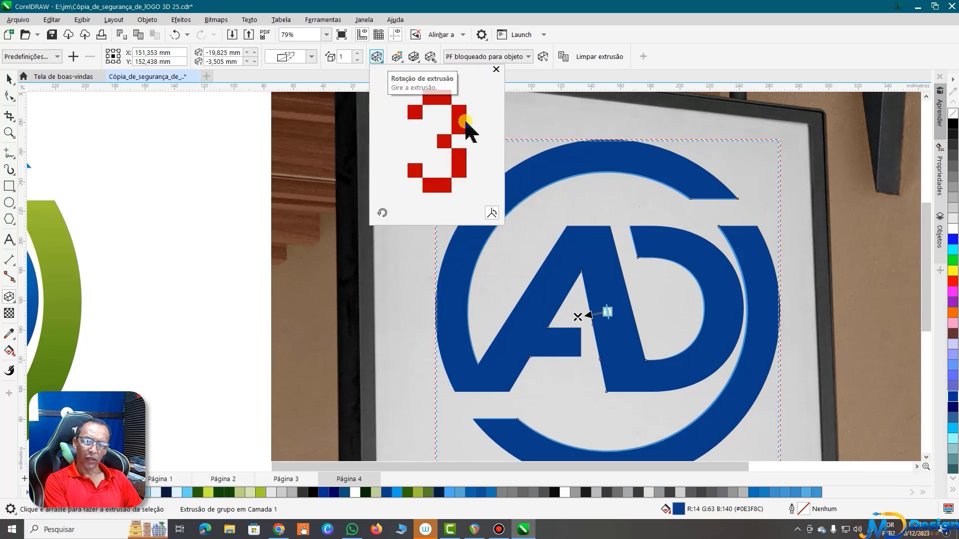
left_click_drag(460, 121, 465, 131)
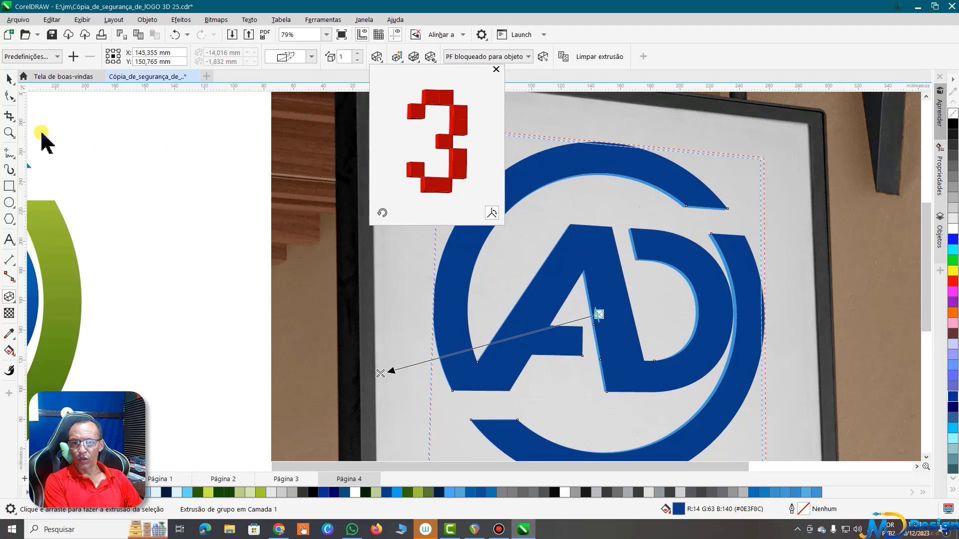
mouse_move(429, 75)
left_mouse_down()
mouse_move(293, 111)
mouse_move(187, 98)
left_mouse_up()
key("ctrl+KP_Subtract")
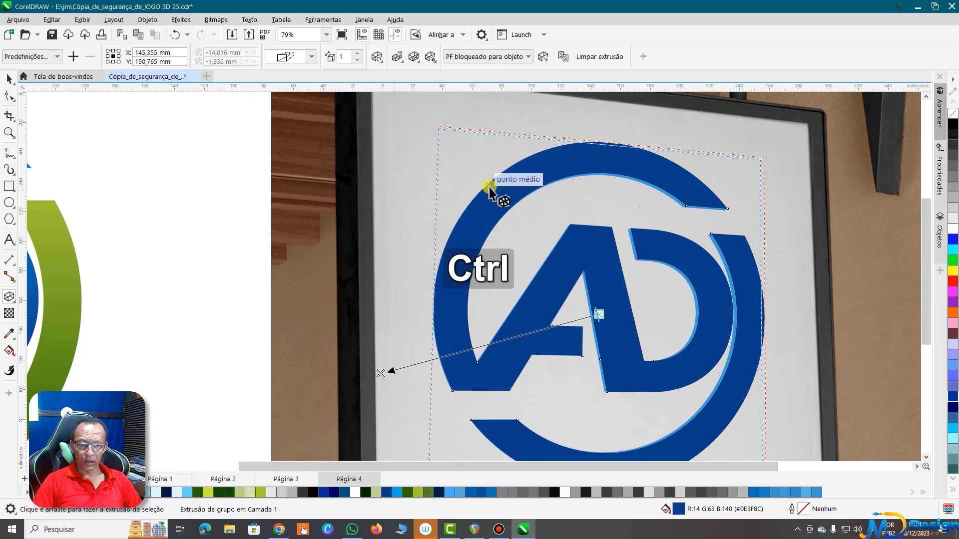
scroll(492, 188, "down", 3)
- Return to the Pick tool, deselect everything and zoom to review the sign
left_click(9, 79)
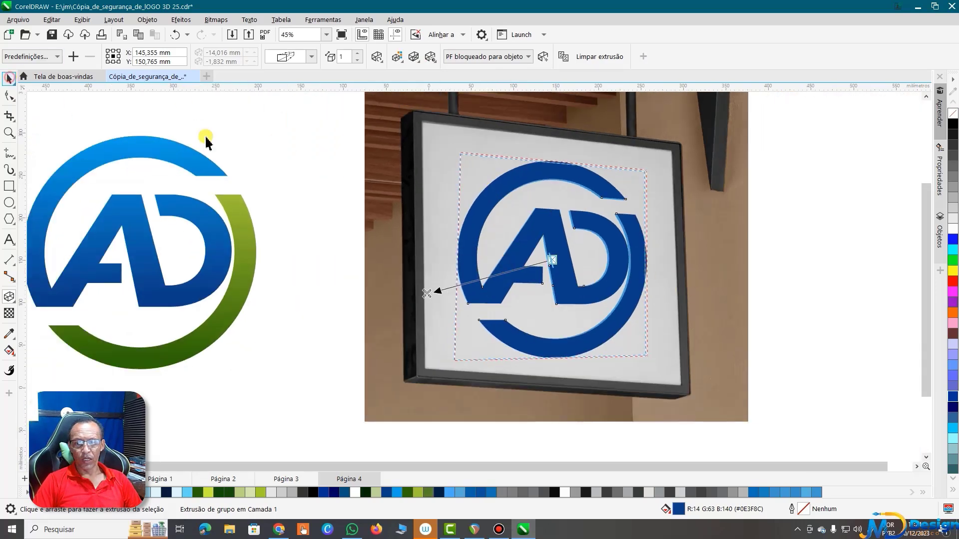
left_click(272, 156)
scroll(550, 255, "up", 2)
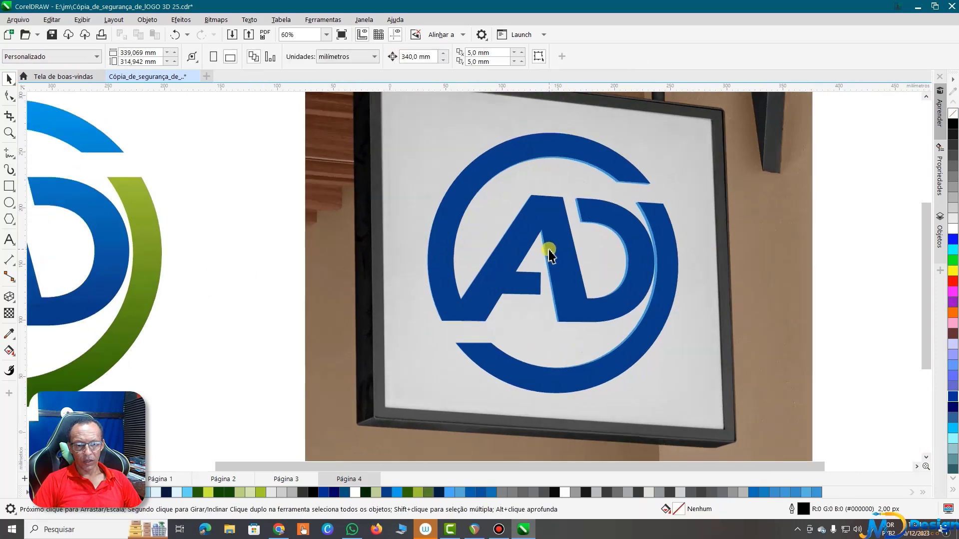
scroll(592, 256, "down", 1)
scroll(596, 254, "down", 1)
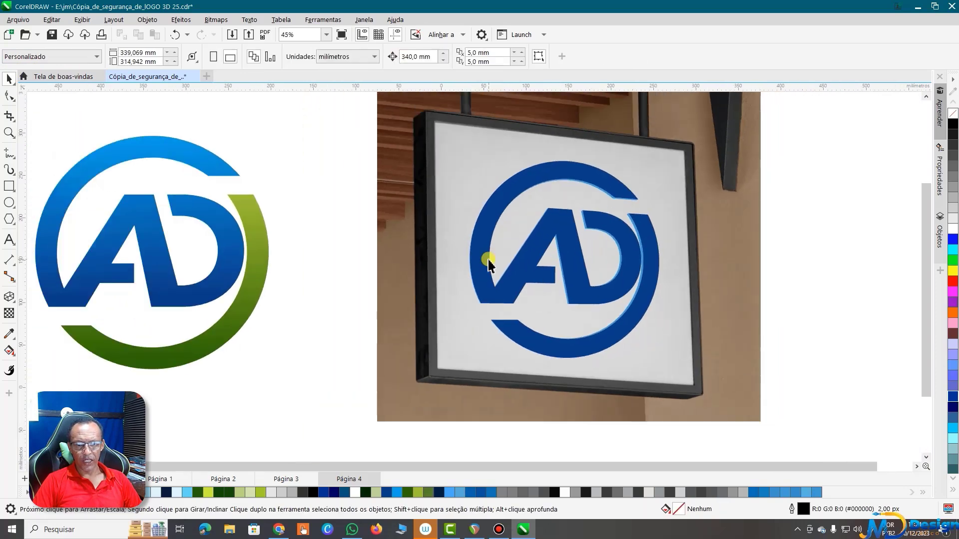
scroll(581, 247, "up", 5)
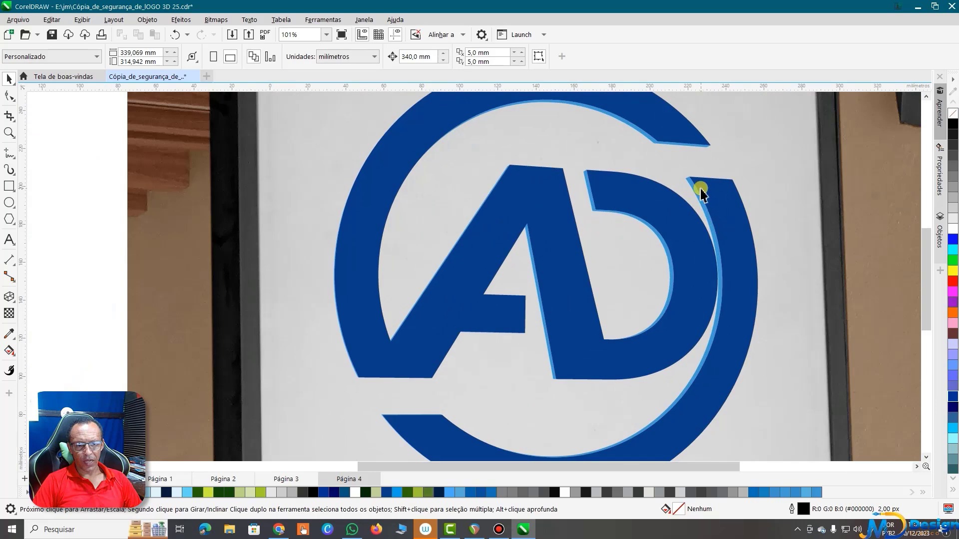
scroll(705, 289, "down", 2)
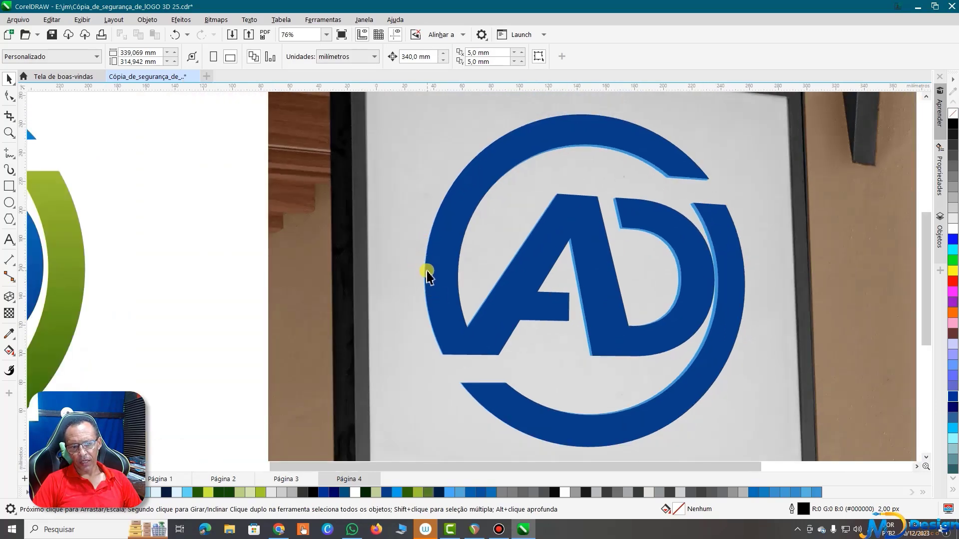
- Set the sign logo's extrusion depth to 3
left_click(591, 272)
scroll(591, 273, "down", 1)
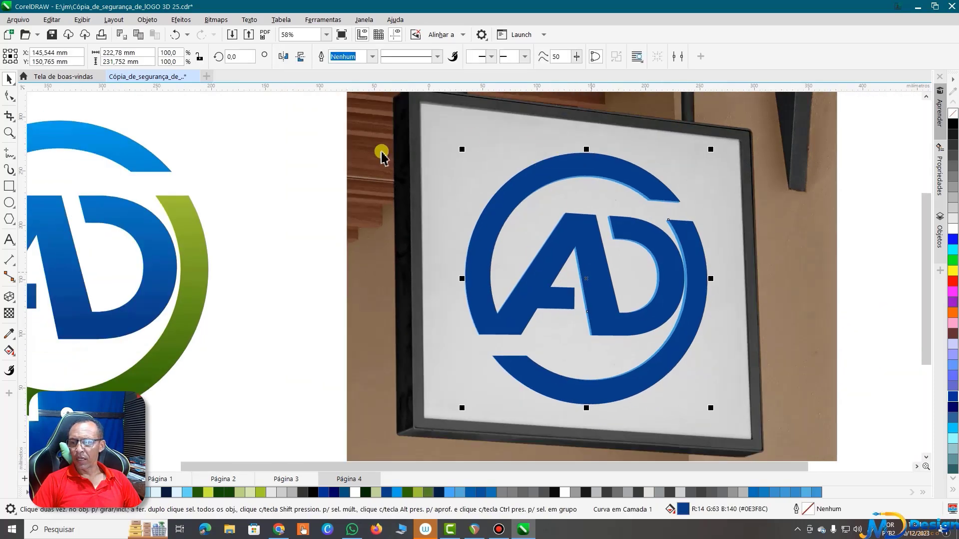
left_click(9, 297)
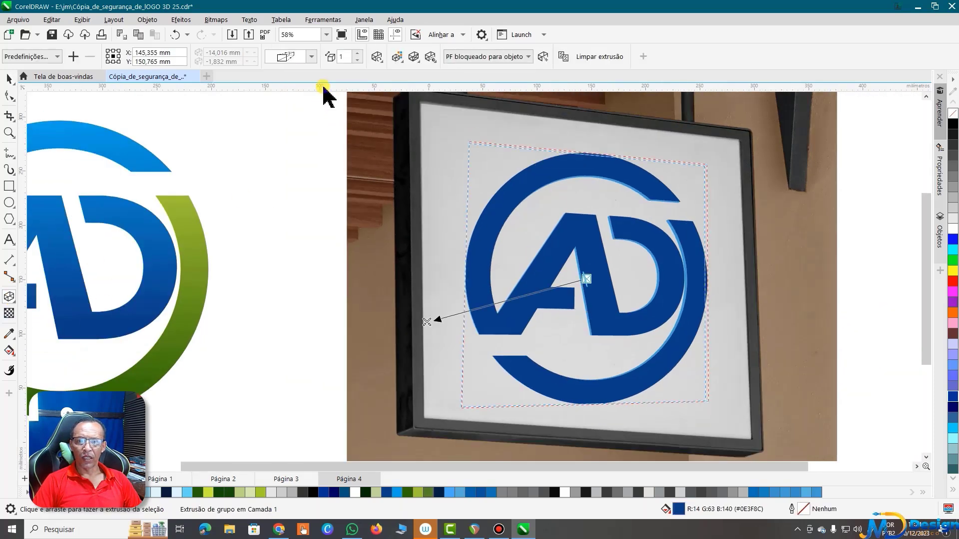
double_click(343, 56)
type("3")
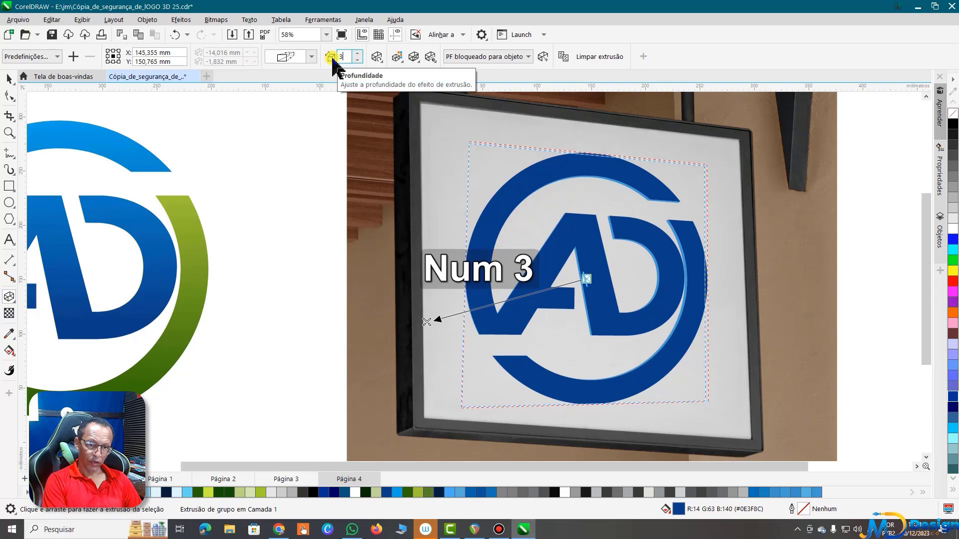
key("Return")
scroll(505, 209, "up", 1)
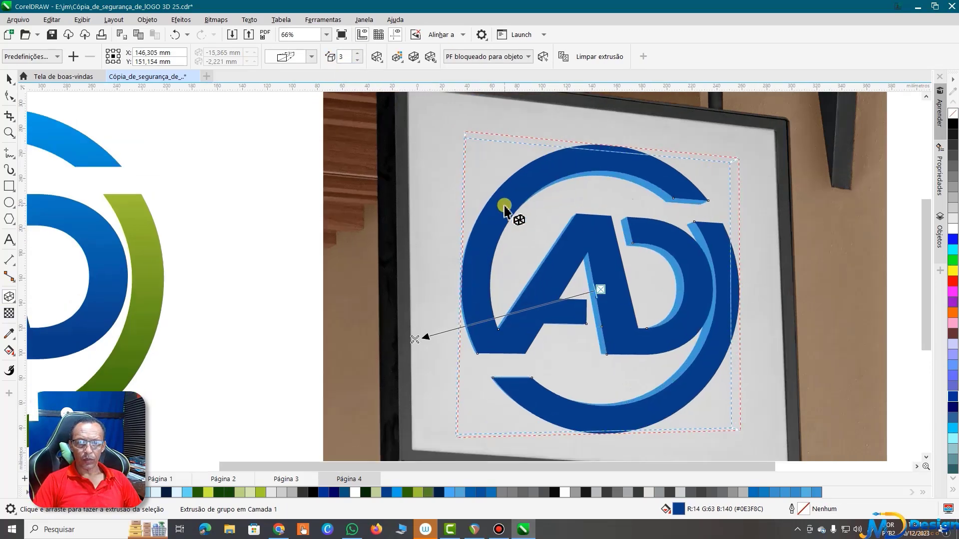
scroll(506, 209, "down", 1)
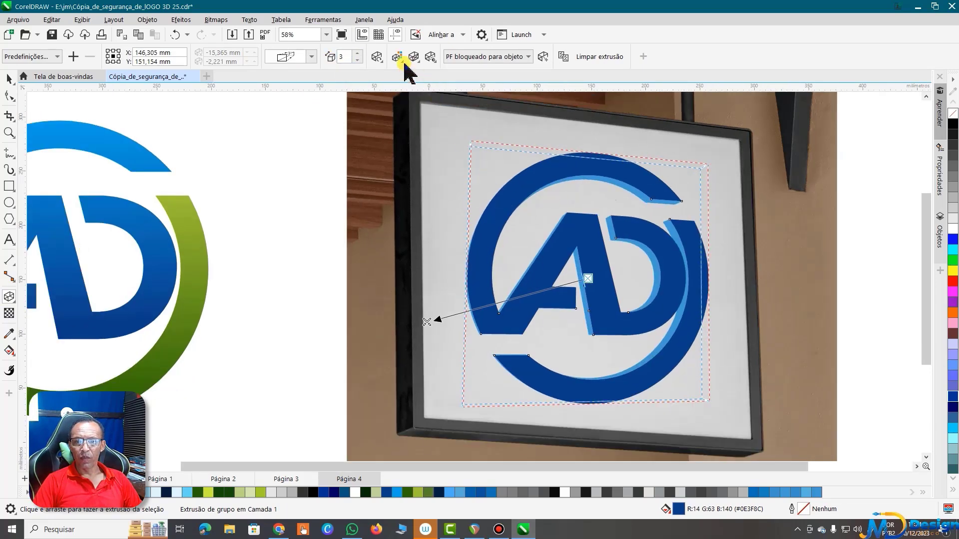
left_click(377, 57)
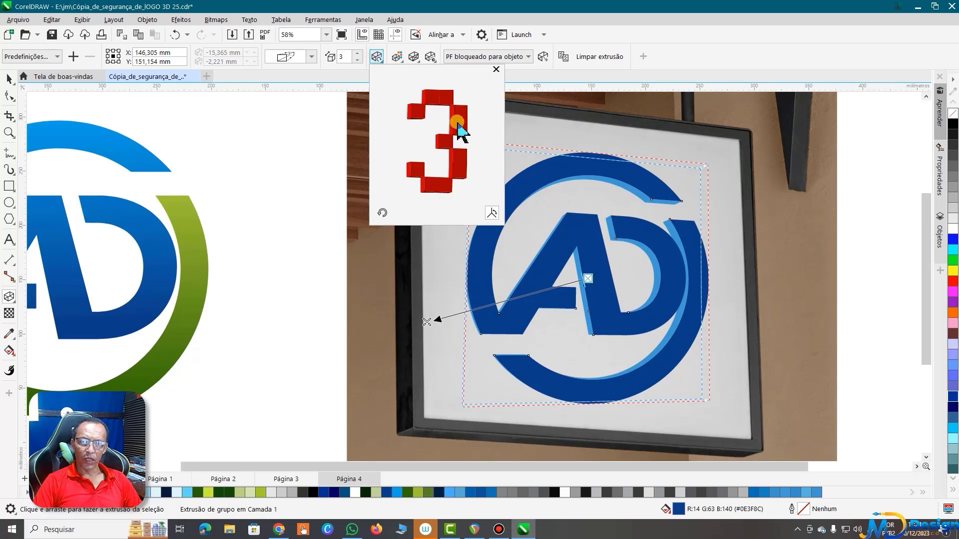
- Rotate the extrusion so its depth falls toward the lower left of the shapes
left_click_drag(457, 122, 464, 125)
left_click(622, 175)
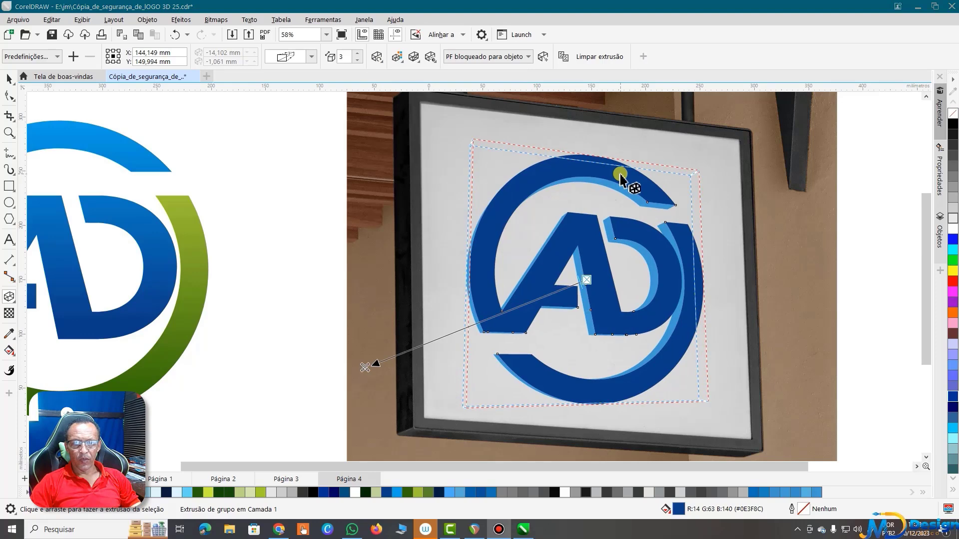
scroll(466, 283, "up", 1)
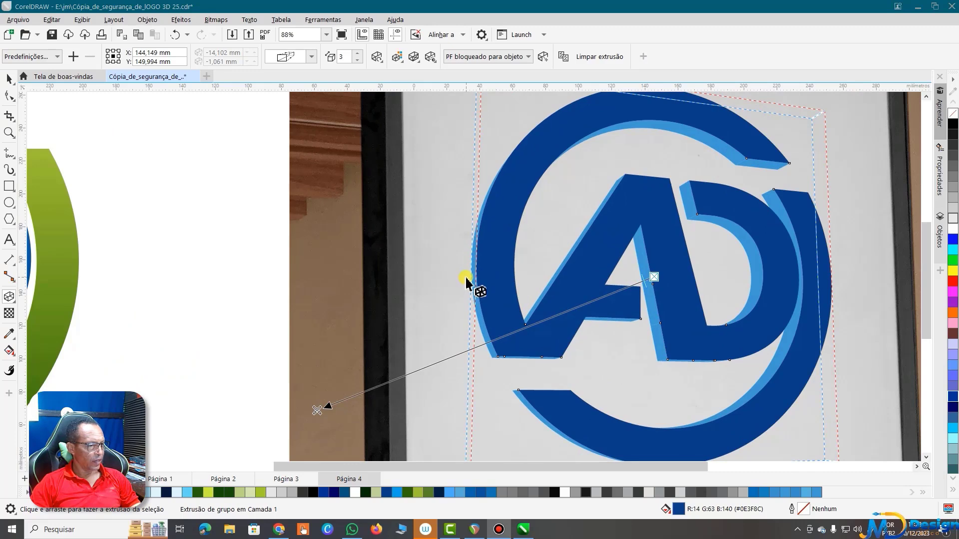
scroll(470, 281, "up", 1)
scroll(699, 280, "up", 1)
scroll(574, 280, "up", 1)
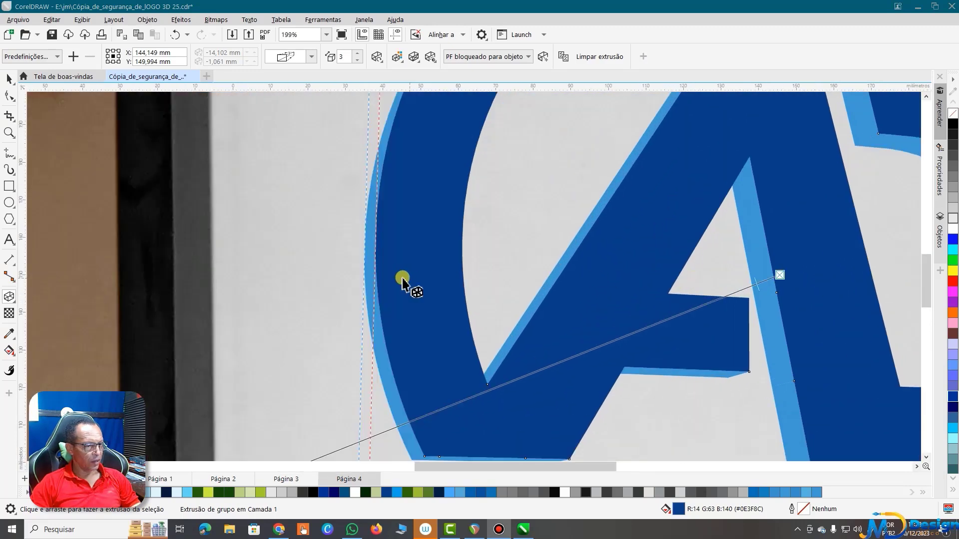
scroll(403, 279, "up", 1)
scroll(395, 272, "up", 1)
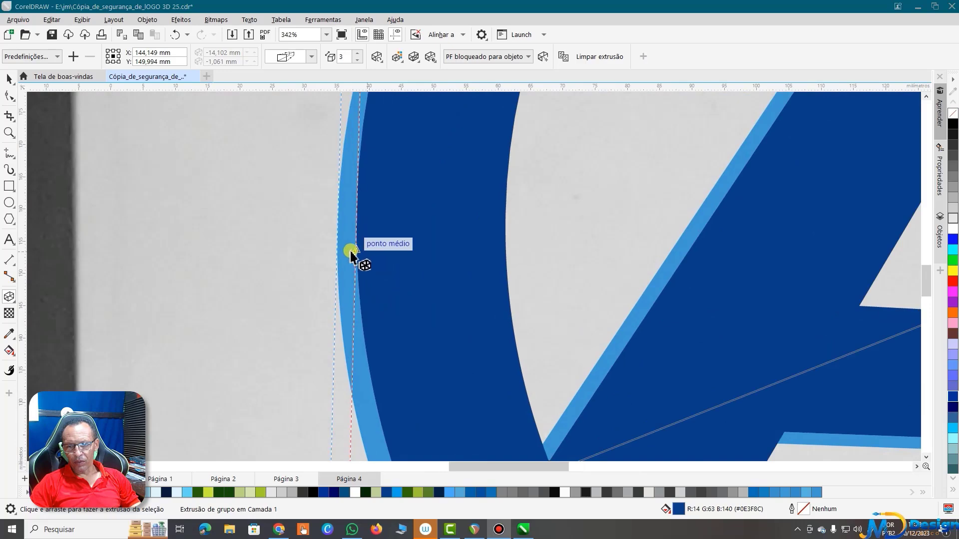
- Zoom in and out to inspect the light blue extrusion edges on the letters and ring
scroll(339, 258, "down", 2)
scroll(339, 258, "down", 2)
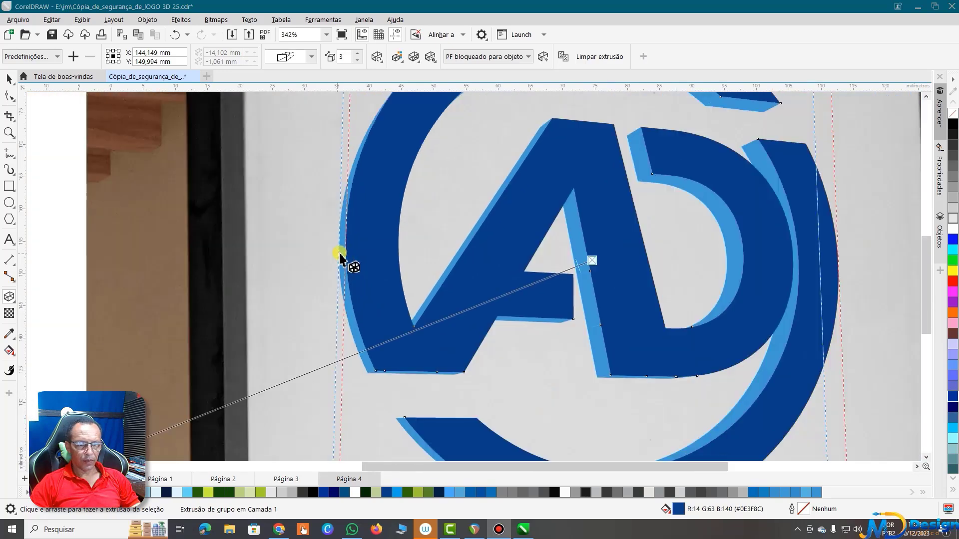
scroll(674, 242, "up", 1)
scroll(674, 243, "up", 2)
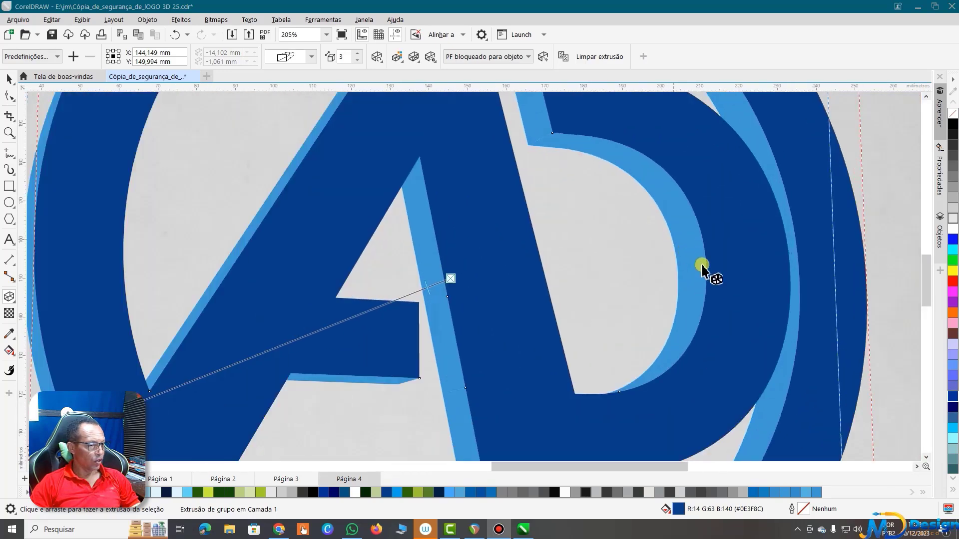
scroll(721, 282, "down", 1)
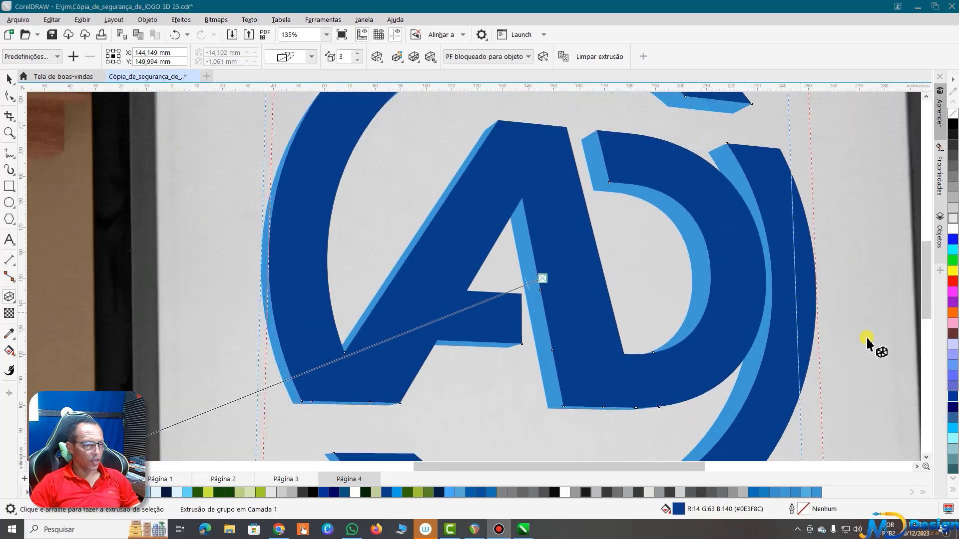
scroll(868, 340, "down", 1)
scroll(789, 337, "down", 2)
scroll(729, 290, "down", 1)
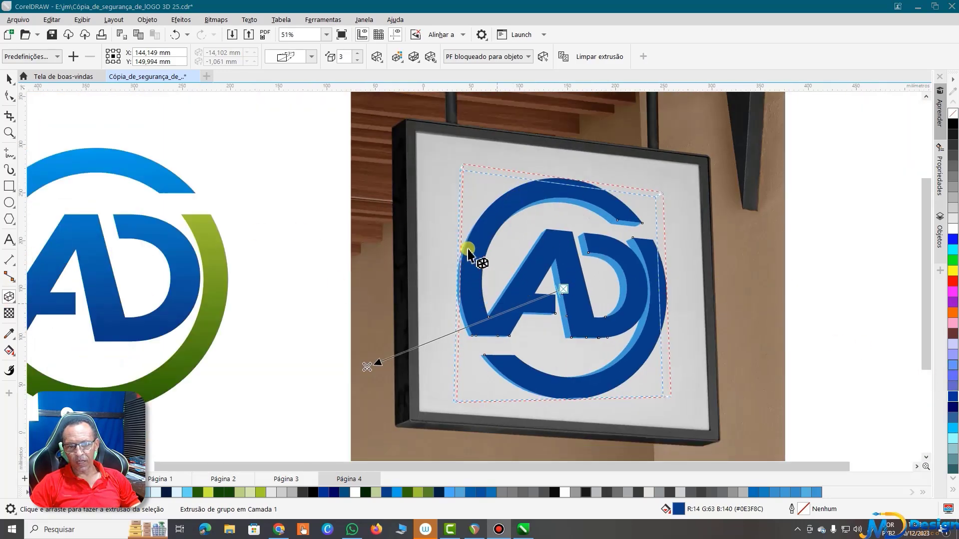
scroll(620, 233, "up", 1)
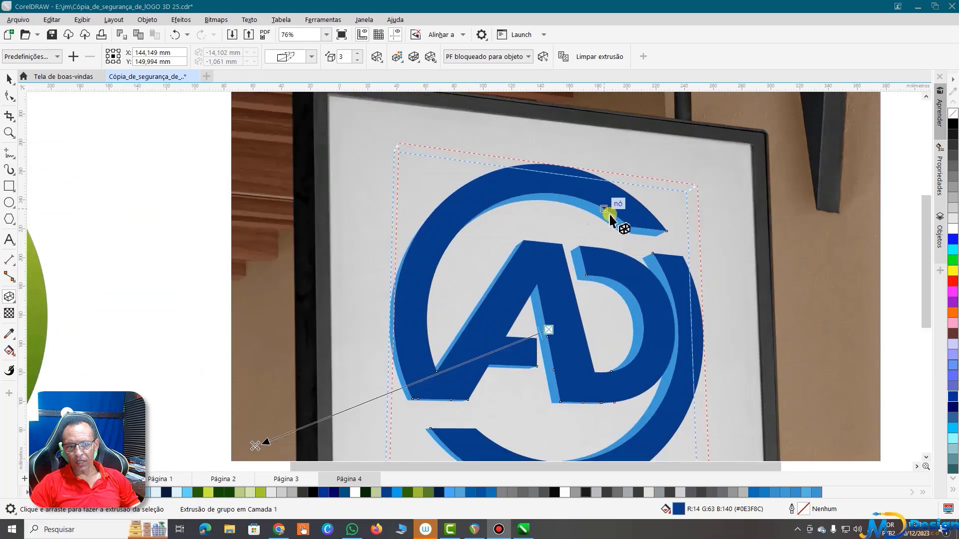
scroll(620, 219, "up", 2)
scroll(541, 262, "down", 1)
scroll(541, 261, "down", 1)
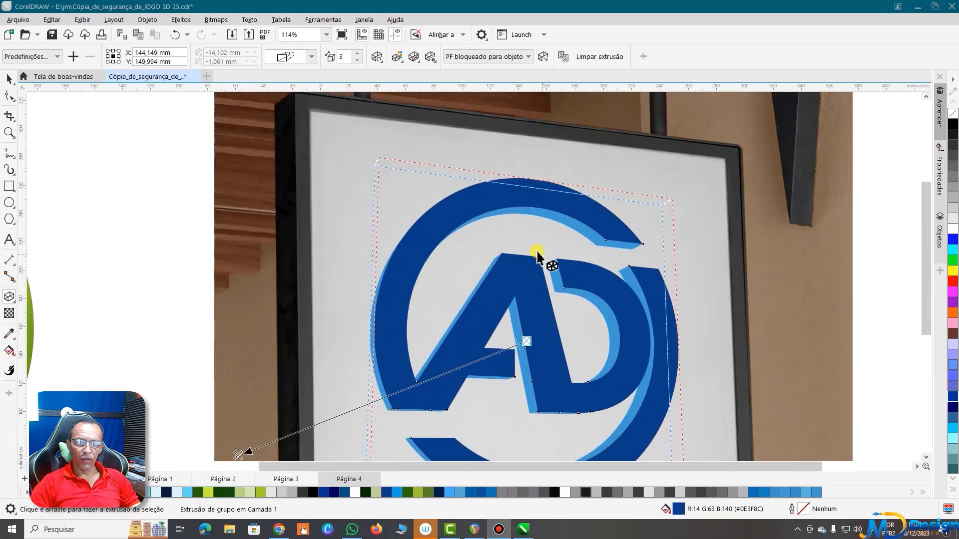
scroll(542, 261, "down", 1)
scroll(541, 270, "down", 1)
scroll(541, 270, "up", 1)
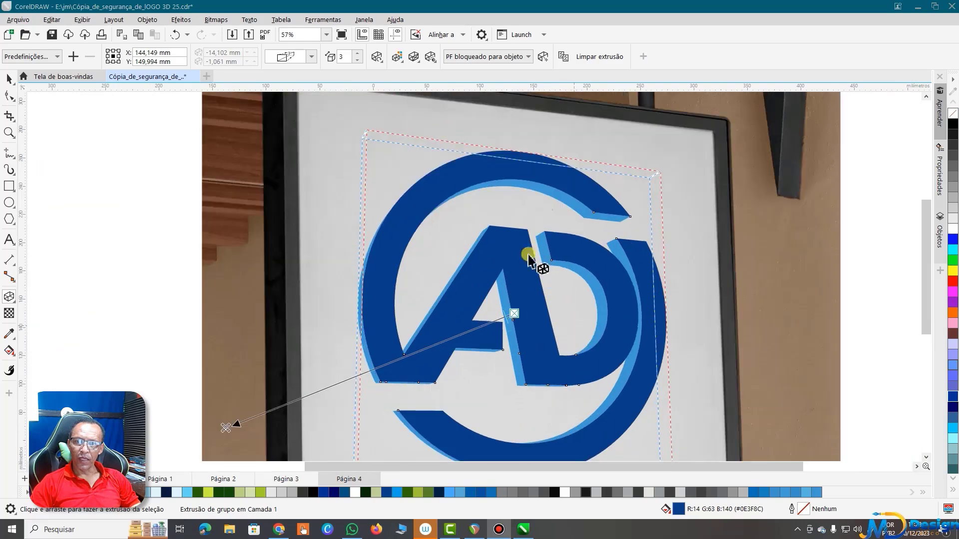
- Turn on a 1,0 mm, 45° bevel for the sign logo, showing only the bevel
left_click(417, 63)
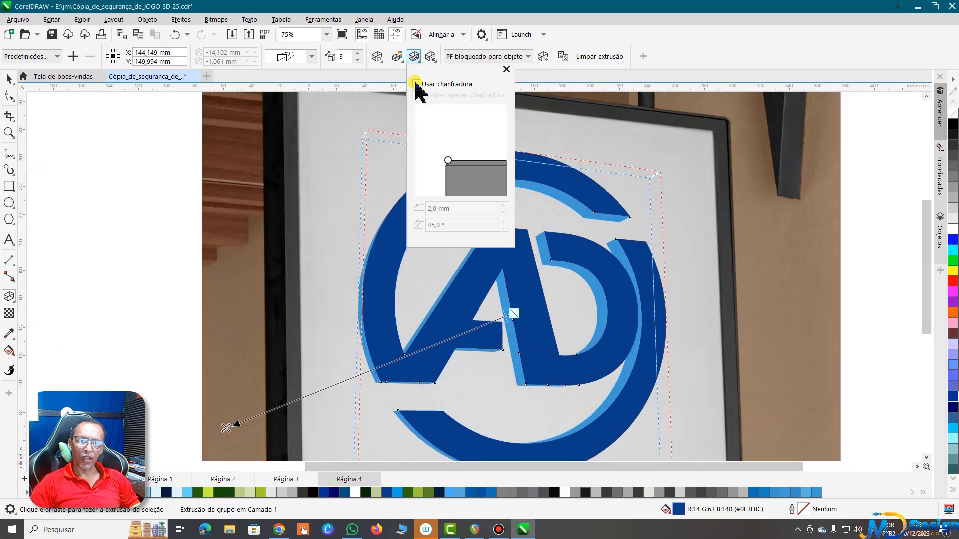
left_click(417, 84)
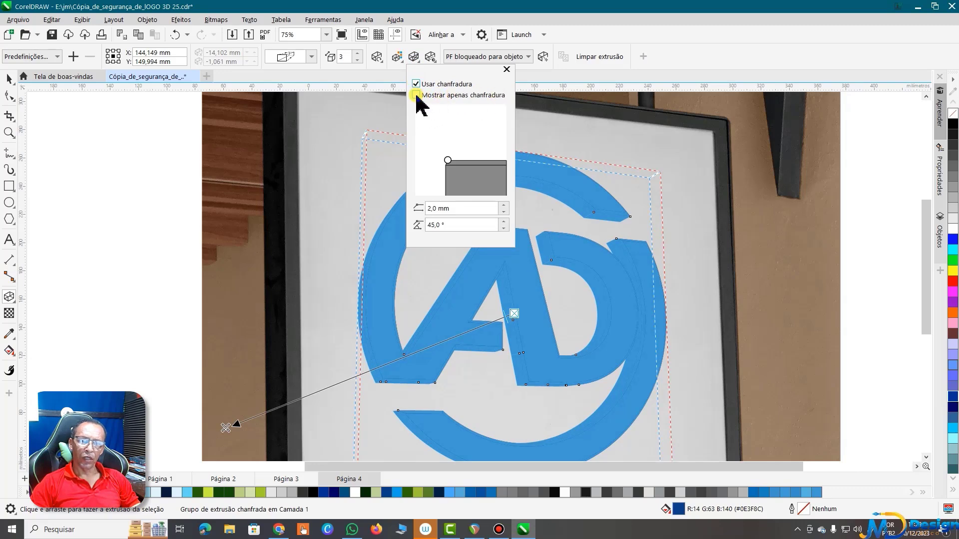
left_click(416, 95)
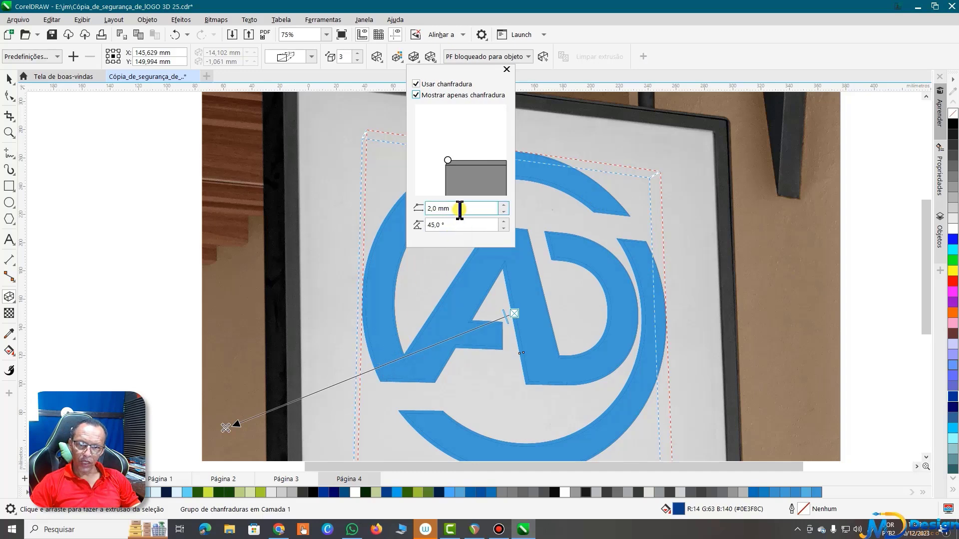
left_click_drag(459, 210, 415, 213)
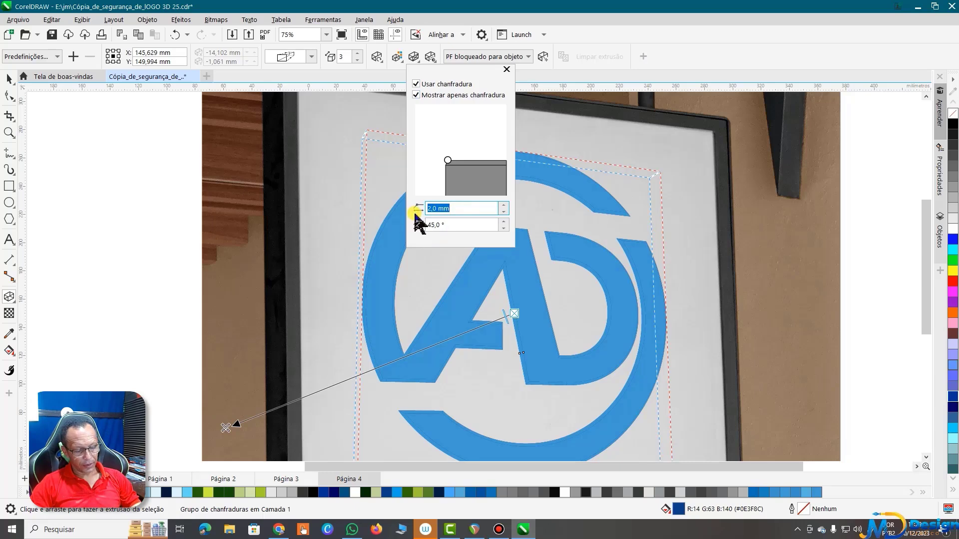
type("1")
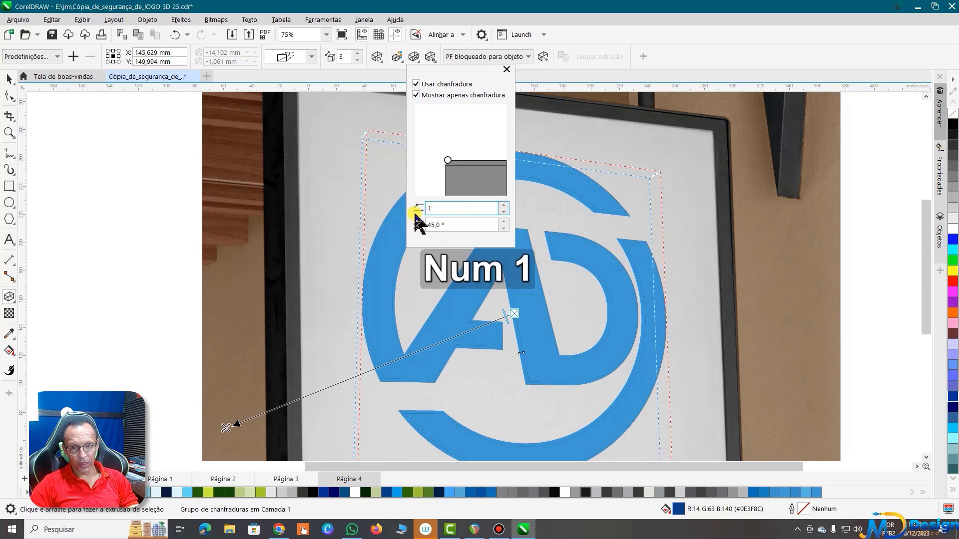
key("Return")
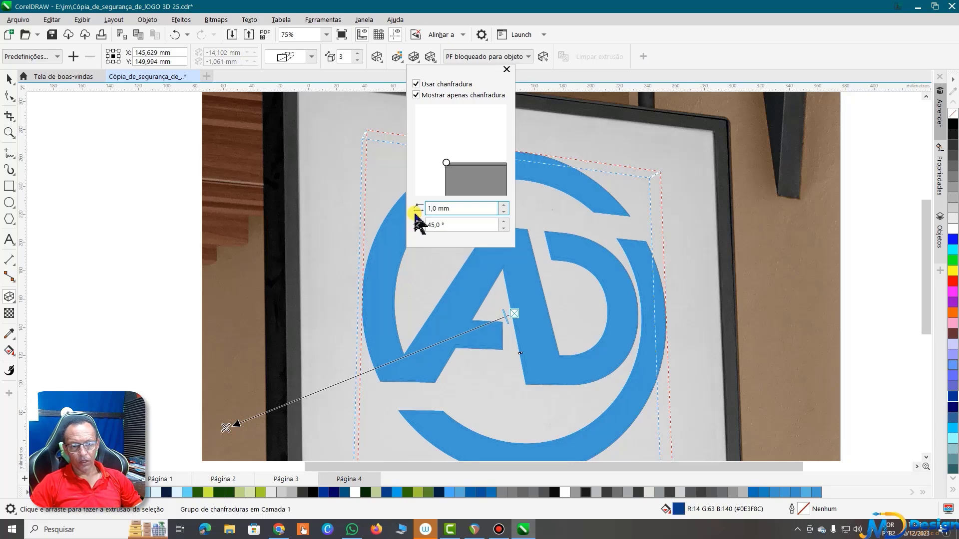
- Close the bevel settings and separate the sign logo's bevel group (Separar Grupo de chanfraduras)
left_click(506, 70)
scroll(360, 360, "up", 2)
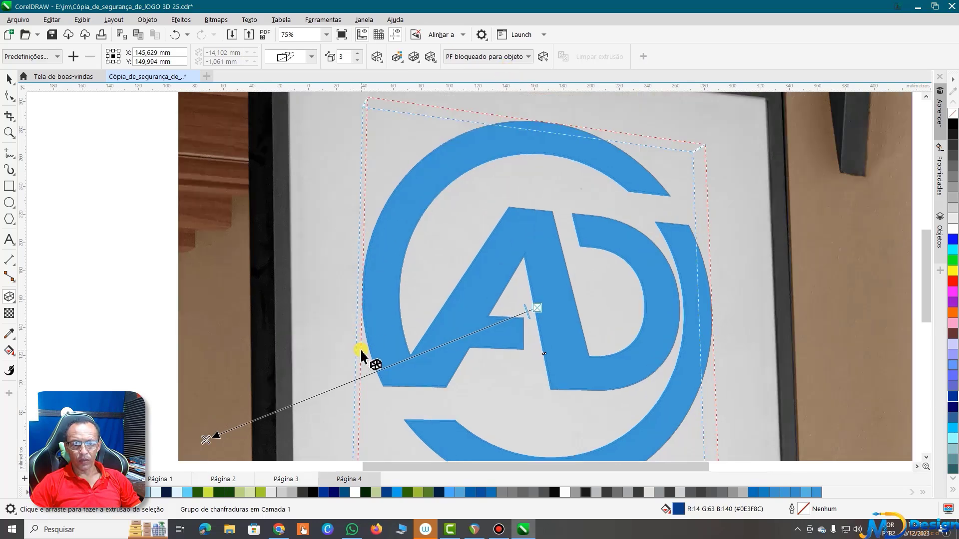
scroll(362, 353, "up", 2)
scroll(362, 353, "up", 2)
scroll(365, 357, "up", 2)
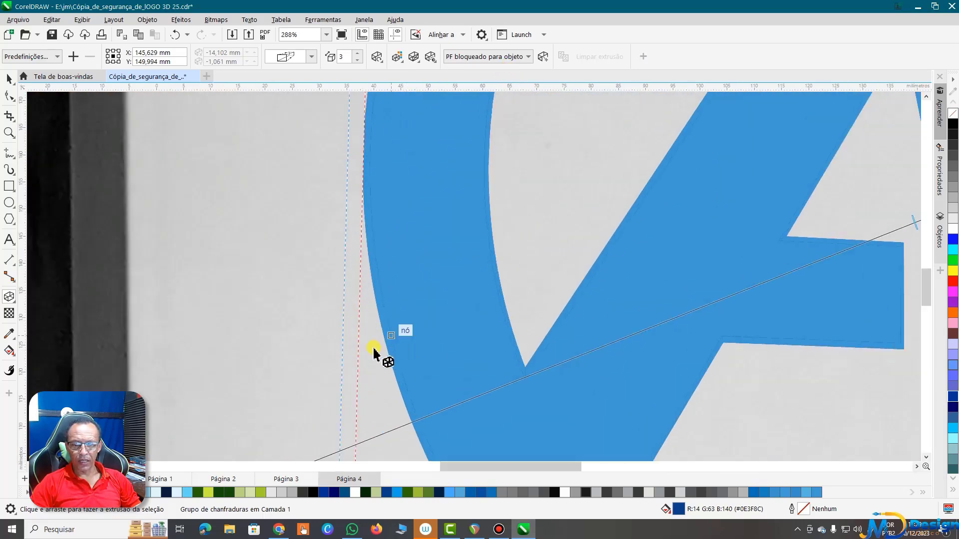
scroll(452, 323, "up", 2)
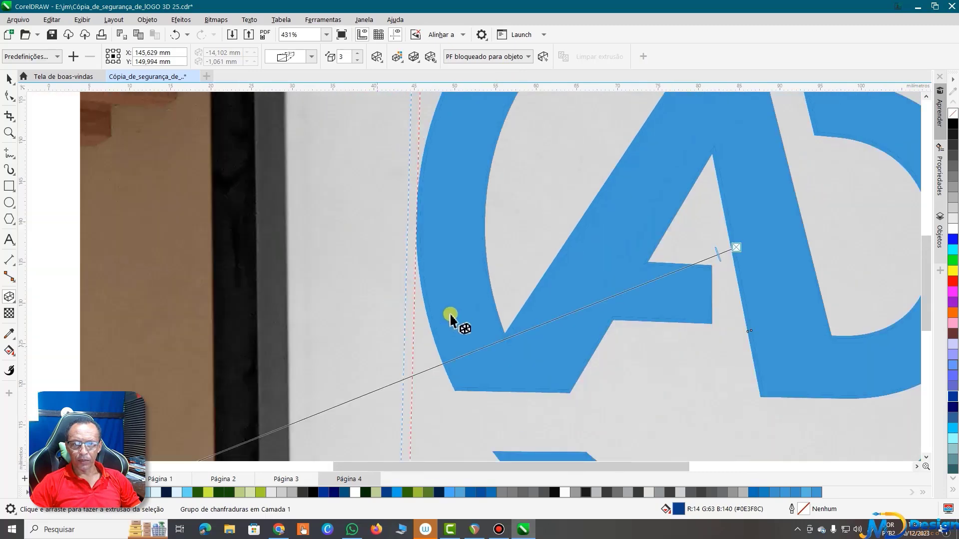
scroll(452, 323, "down", 10)
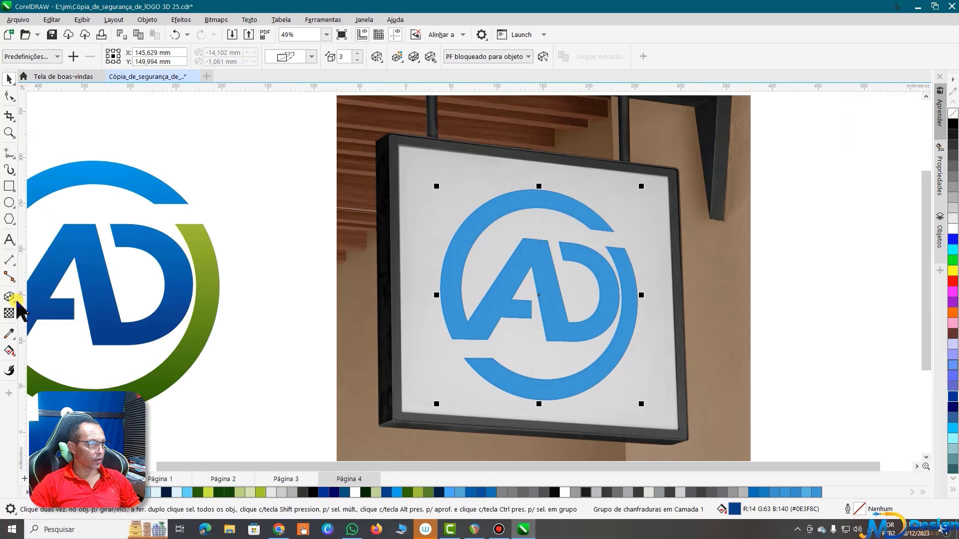
scroll(538, 322, "up", 2)
scroll(450, 333, "up", 2)
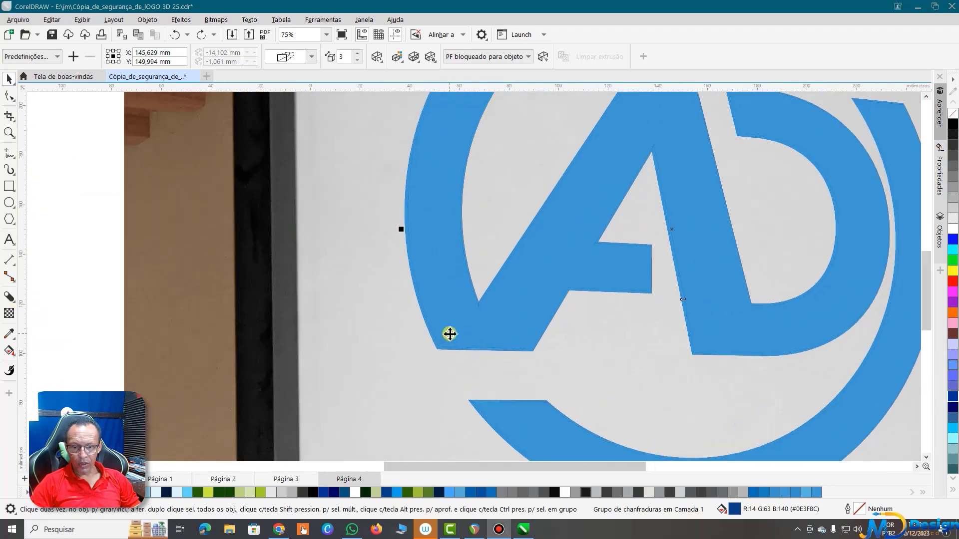
scroll(450, 334, "up", 4)
scroll(450, 334, "up", 3)
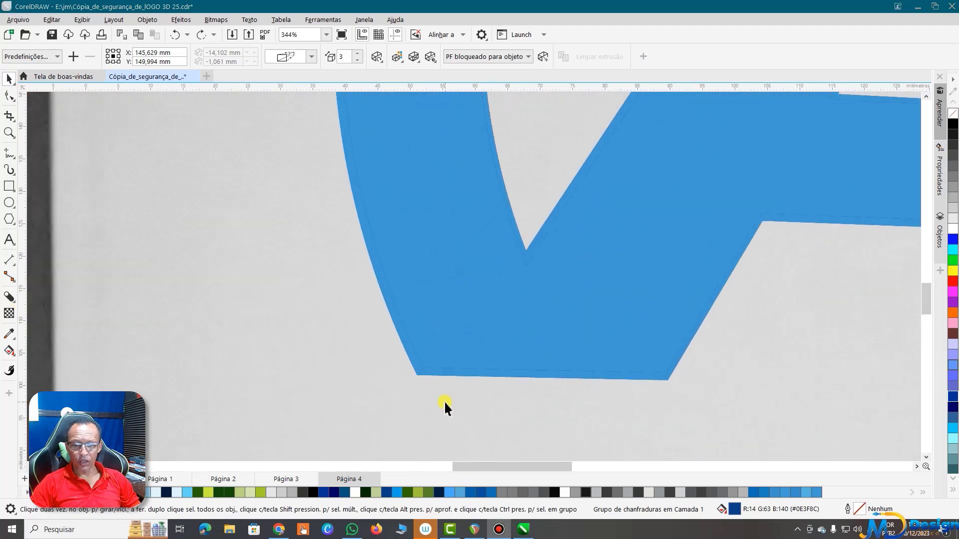
scroll(448, 395, "up", 1)
scroll(449, 389, "up", 2)
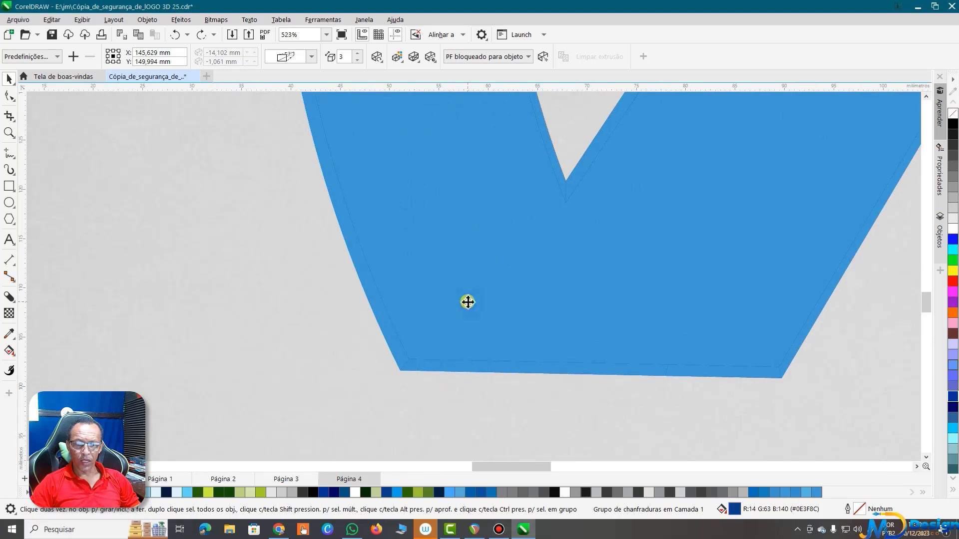
right_click(467, 302)
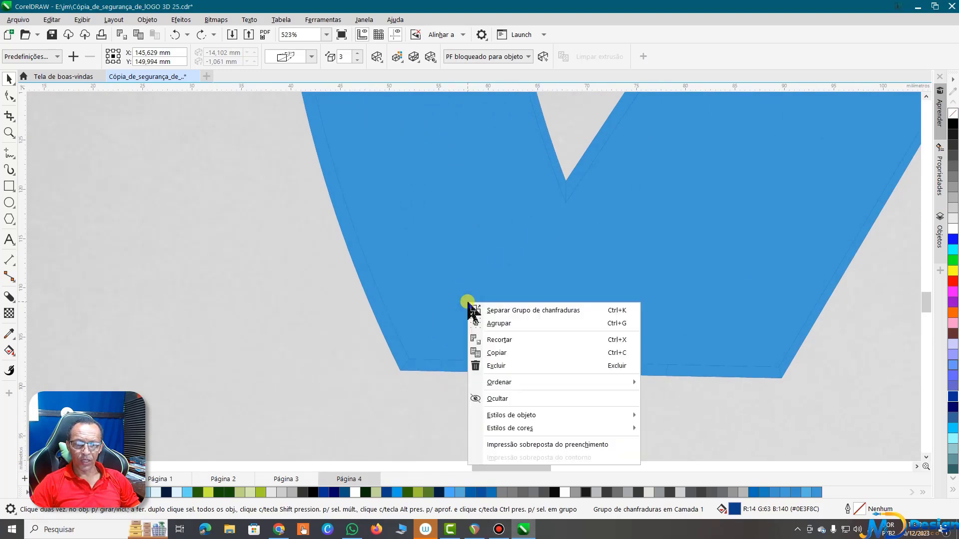
left_click(532, 311)
- Select the 29-object logo group and undo its accidental shift
scroll(531, 310, "down", 4)
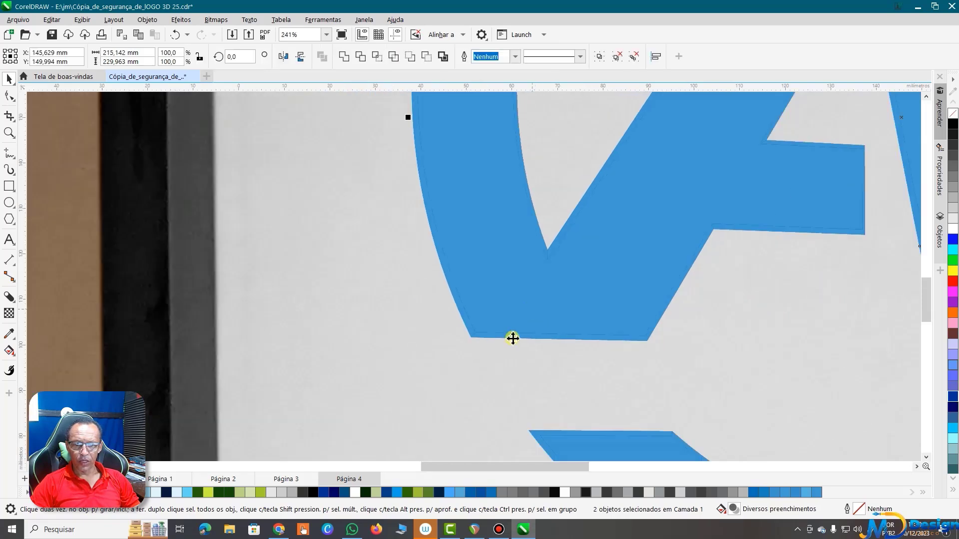
left_click(470, 335)
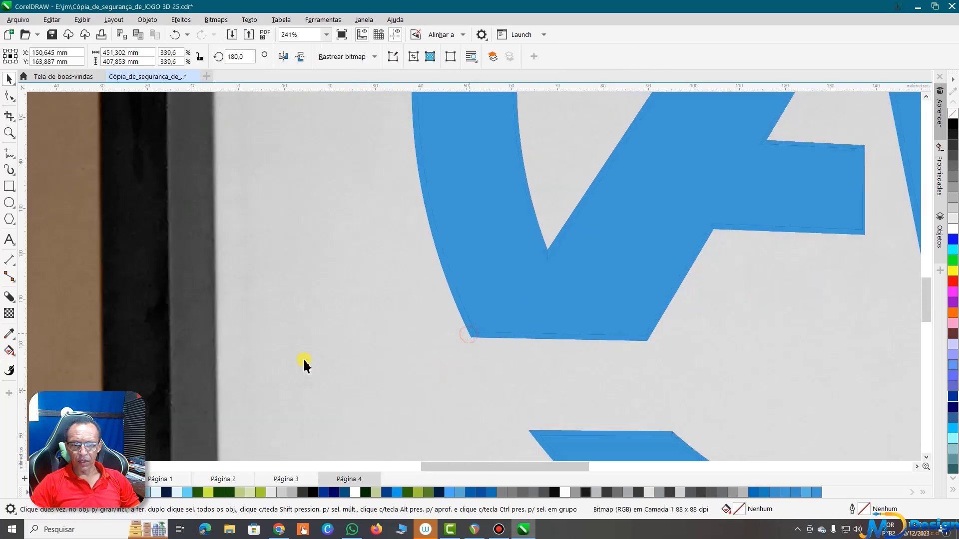
scroll(444, 338, "down", 4)
left_click(443, 340)
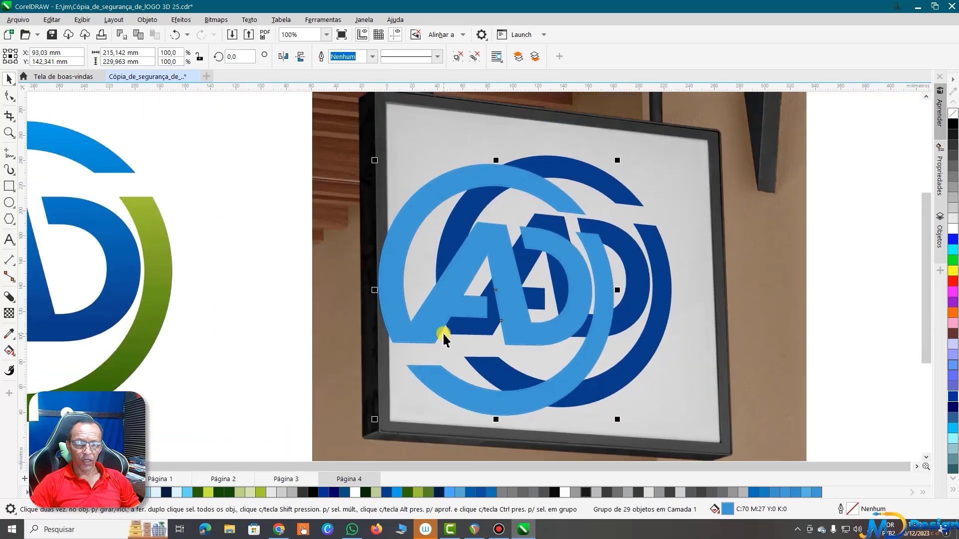
scroll(443, 339, "down", 2)
scroll(566, 278, "up", 3)
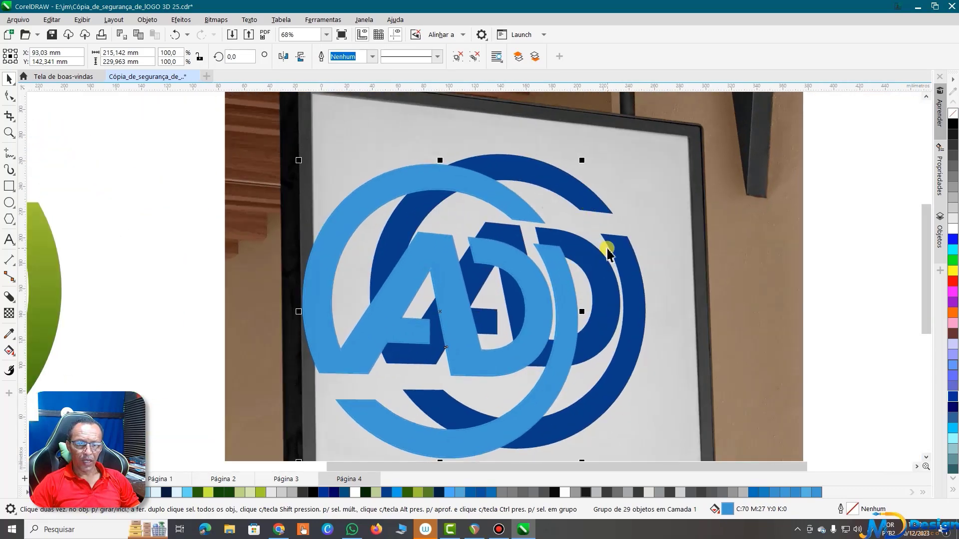
scroll(607, 252, "up", 2)
scroll(608, 250, "up", 2)
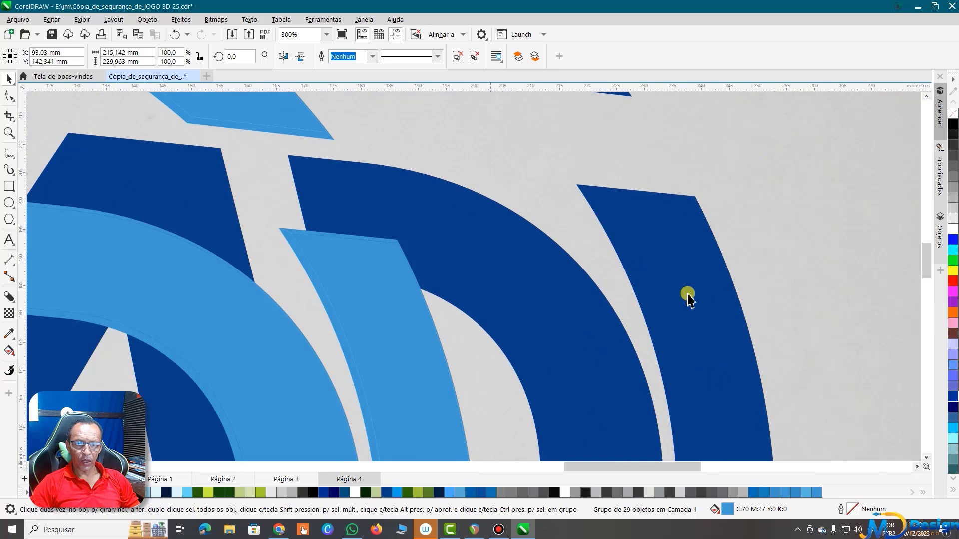
scroll(589, 264, "down", 2)
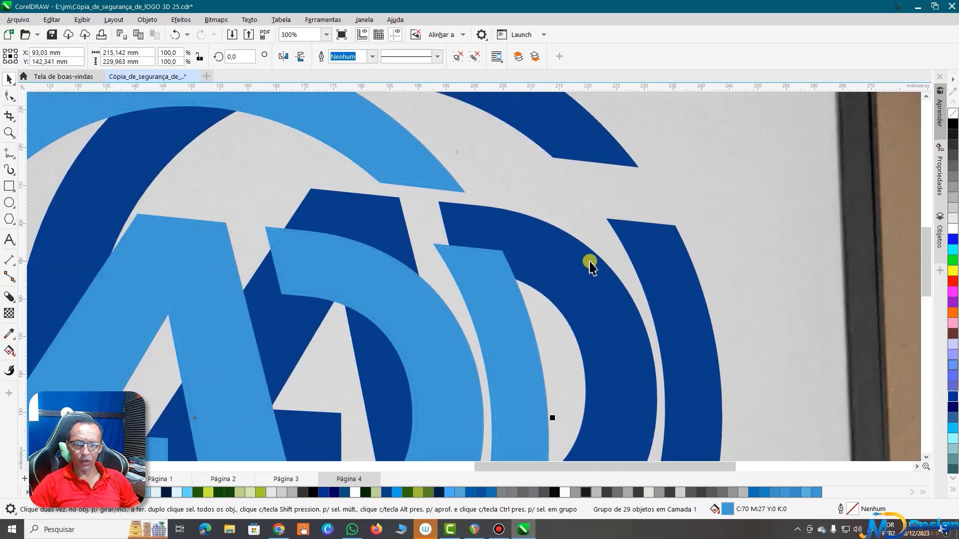
scroll(590, 265, "down", 2)
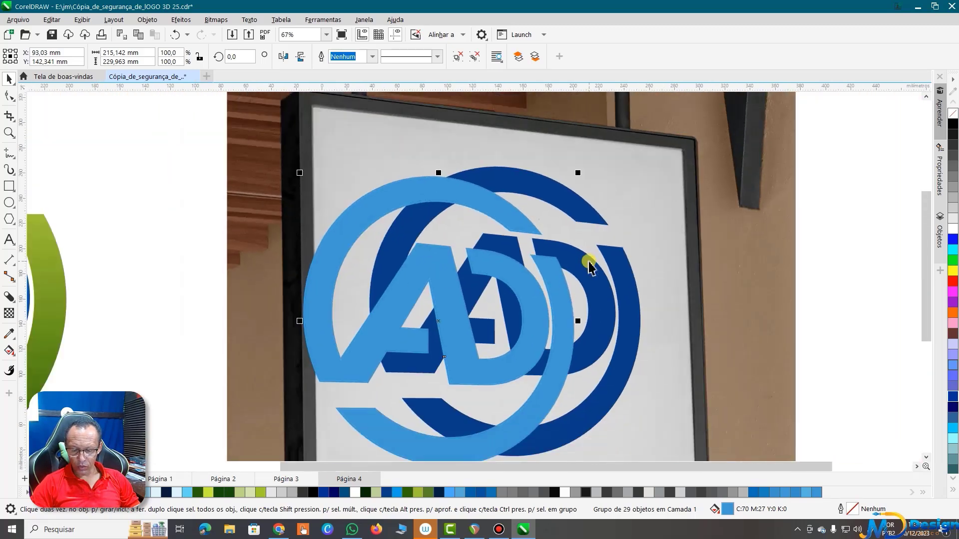
key("ctrl+z")
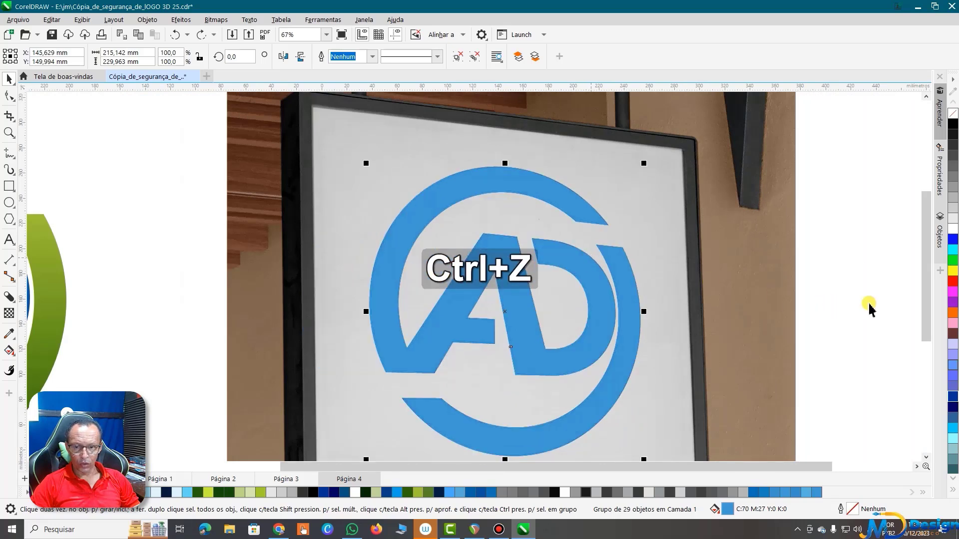
- Set the nudge distance to 340 mm and nudge the light-blue logo right
key("Escape")
scroll(388, 402, "up", 2)
scroll(389, 370, "up", 2)
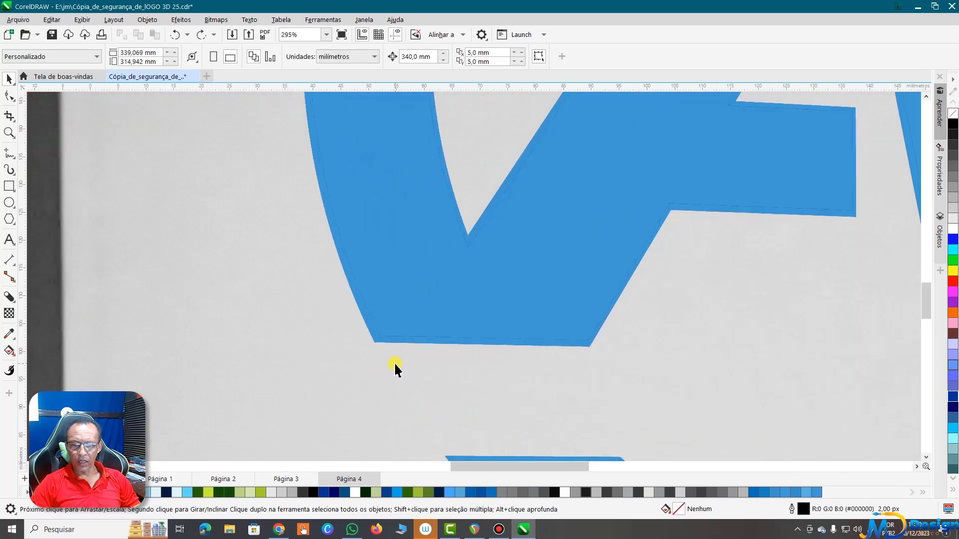
scroll(394, 369, "down", 2)
scroll(395, 370, "down", 2)
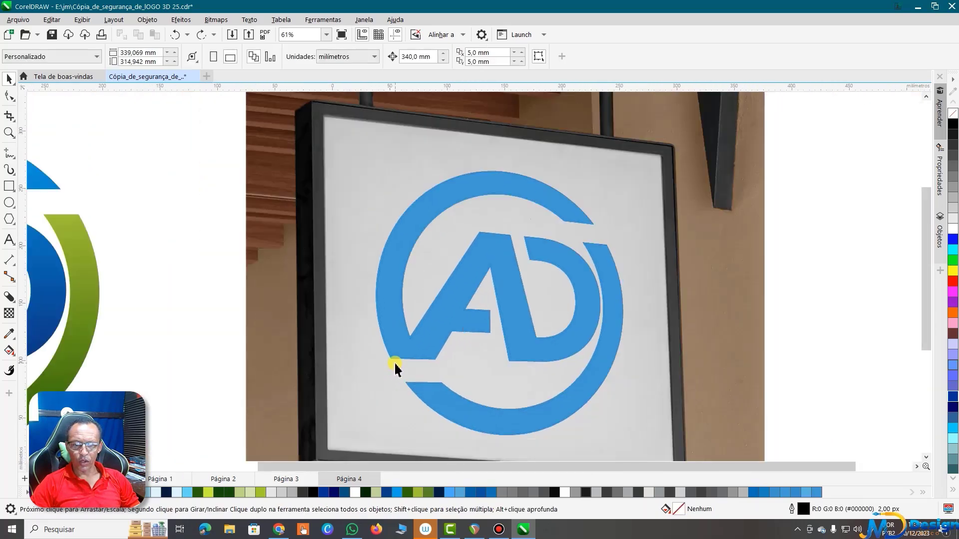
scroll(395, 370, "down", 1)
scroll(395, 370, "down", 1)
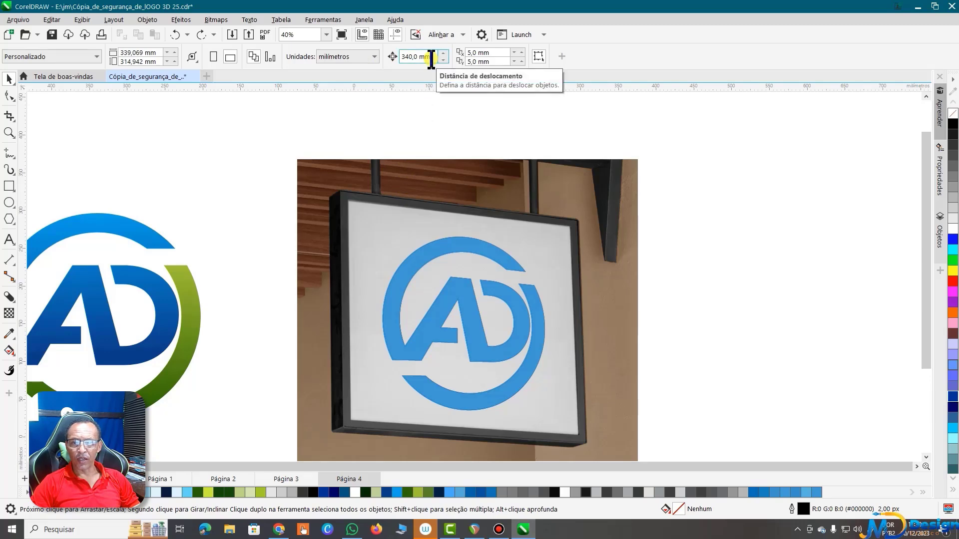
left_click_drag(434, 56, 401, 59)
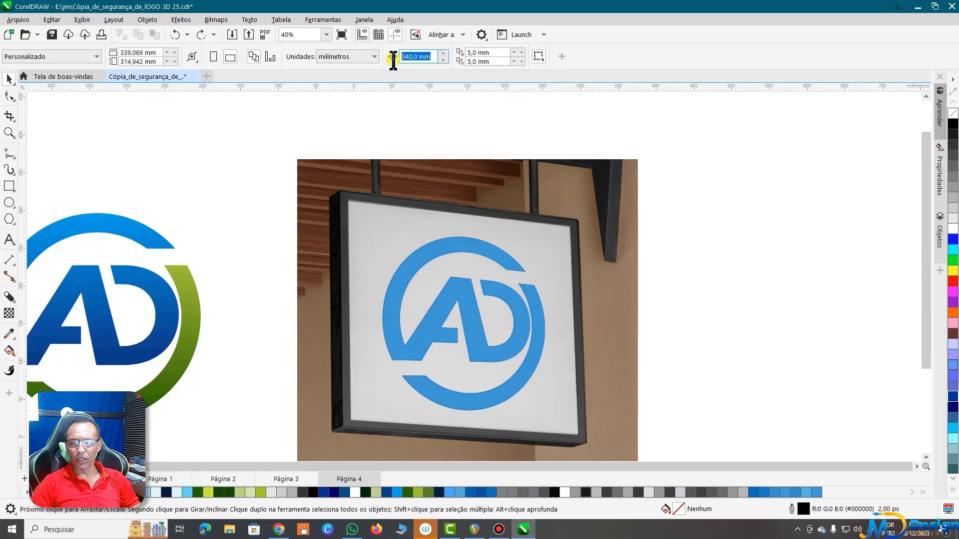
left_click(445, 246)
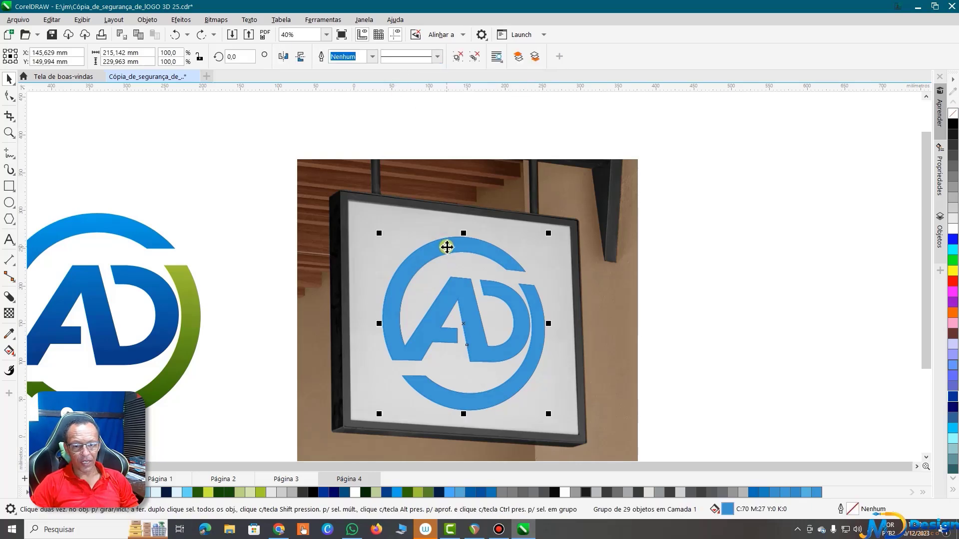
key("Right")
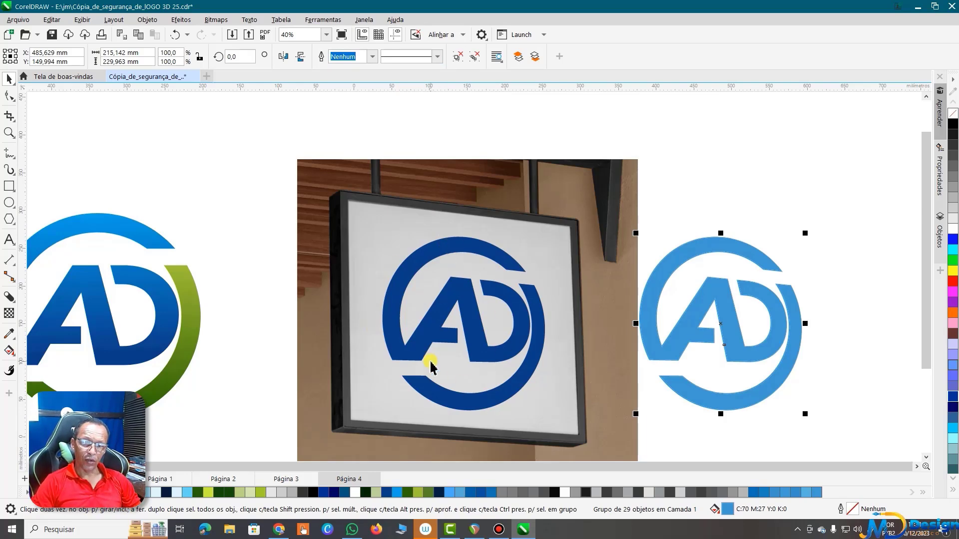
- Deselect the light-blue logo and select the dark-blue logo on the sign
left_click(524, 141)
left_click(394, 329)
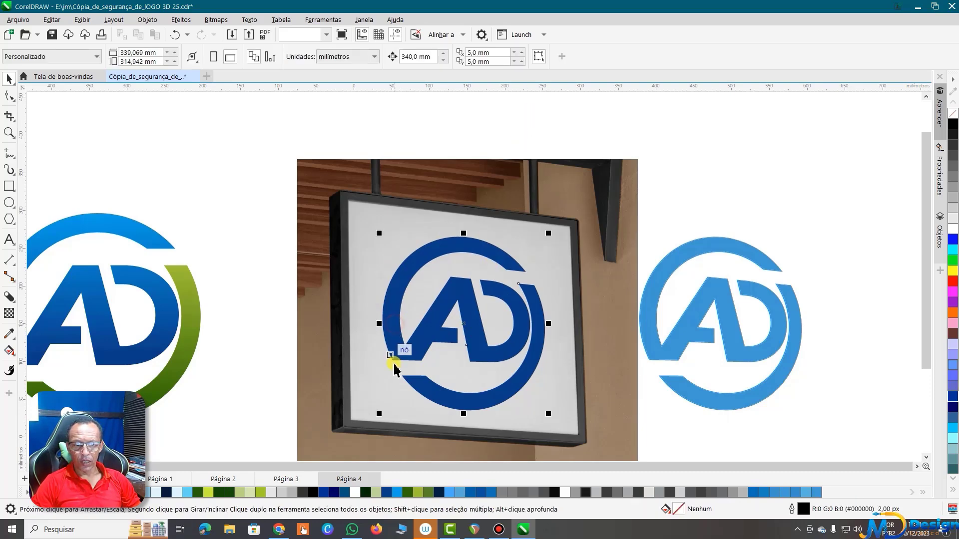
scroll(464, 424, "up", 1)
scroll(464, 424, "up", 1)
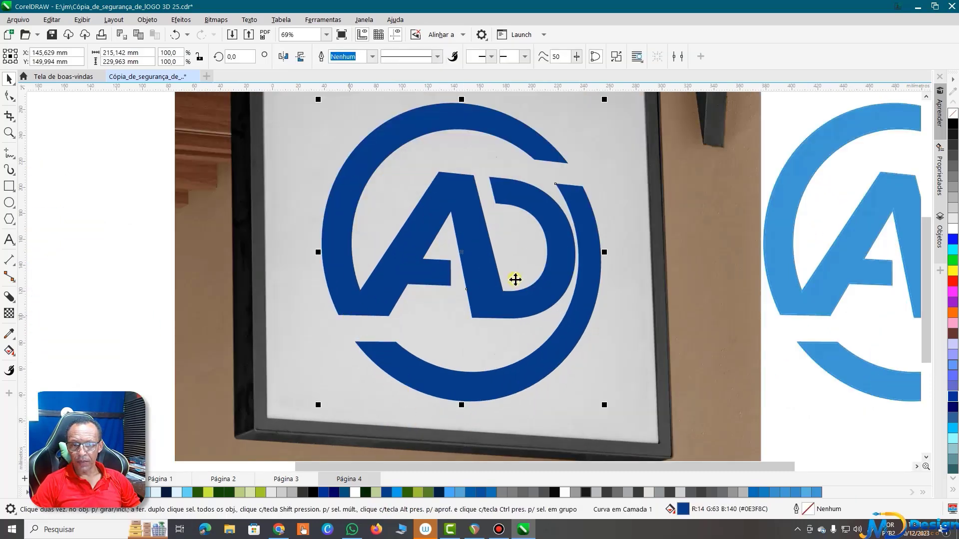
scroll(517, 279, "down", 1)
scroll(627, 300, "down", 1)
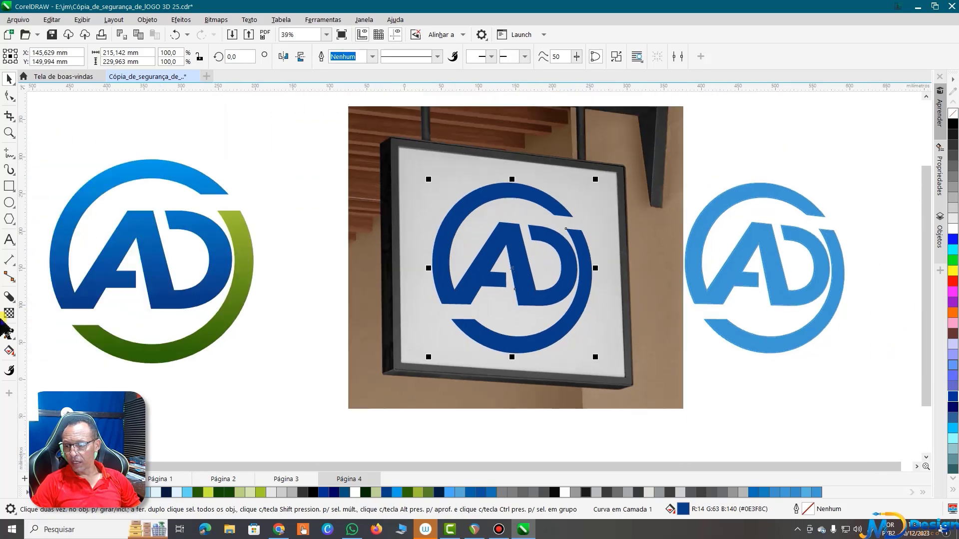
- Pull a black block shadow from the dark-blue logo with the Shadow tool
left_click(9, 296)
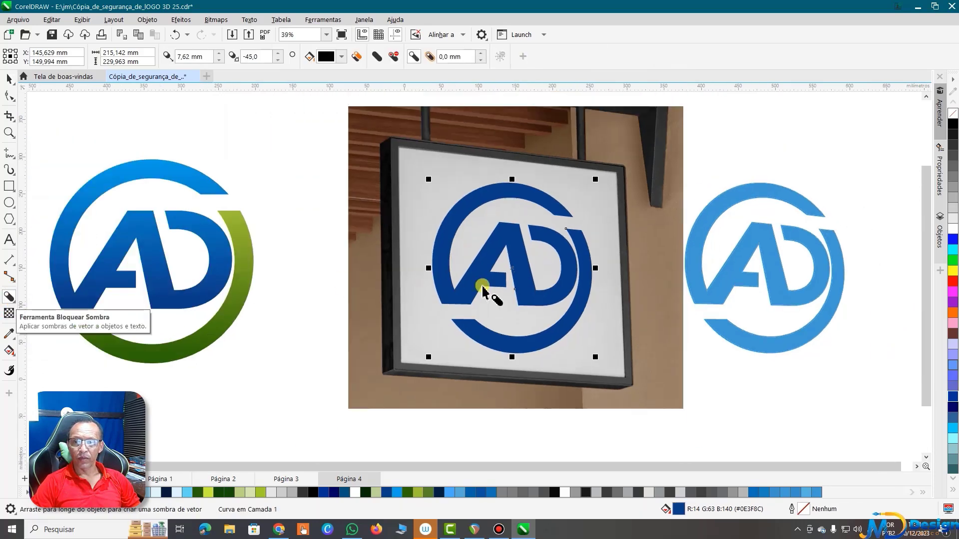
scroll(496, 261, "up", 1)
mouse_move(507, 230)
left_mouse_down()
mouse_move(477, 245)
mouse_move(507, 261)
left_mouse_up()
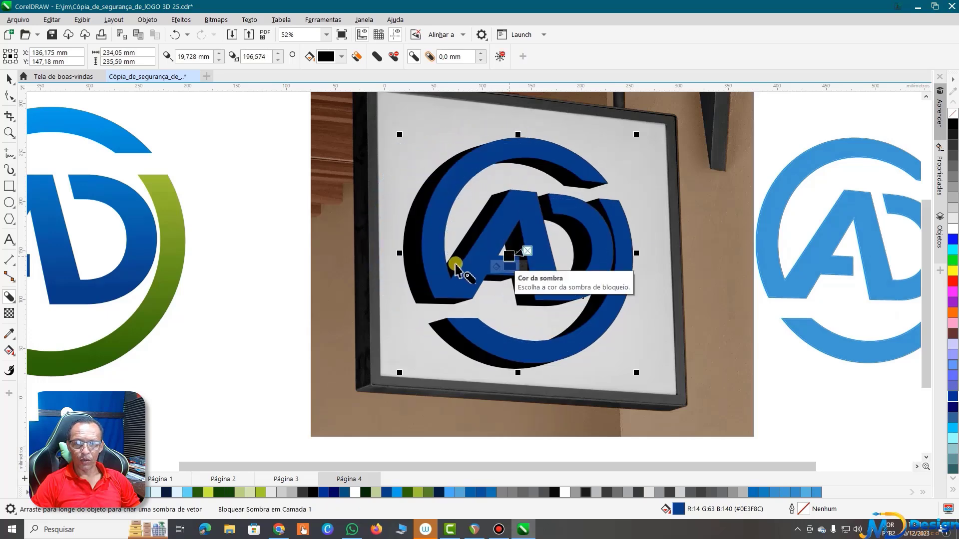
scroll(456, 265, "up", 1)
scroll(391, 260, "up", 1)
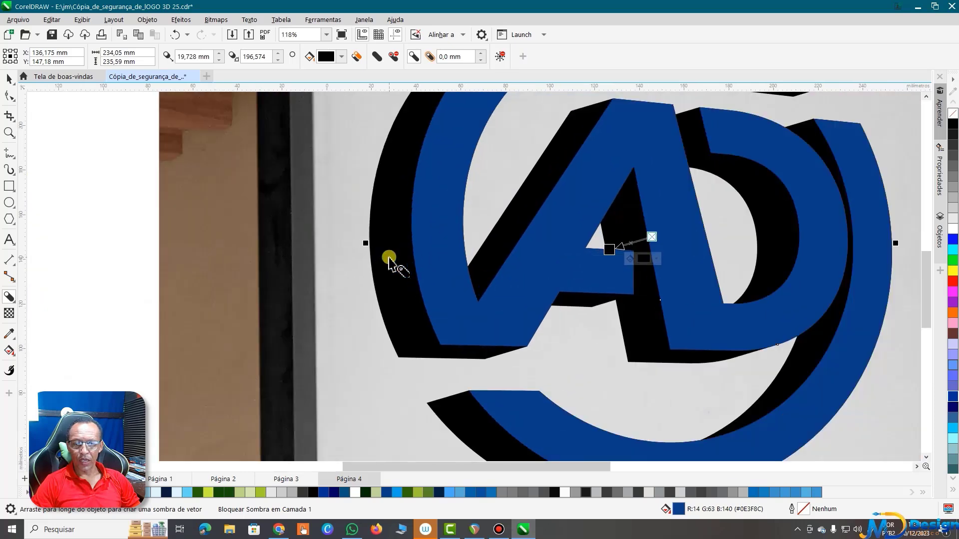
scroll(389, 258, "up", 1)
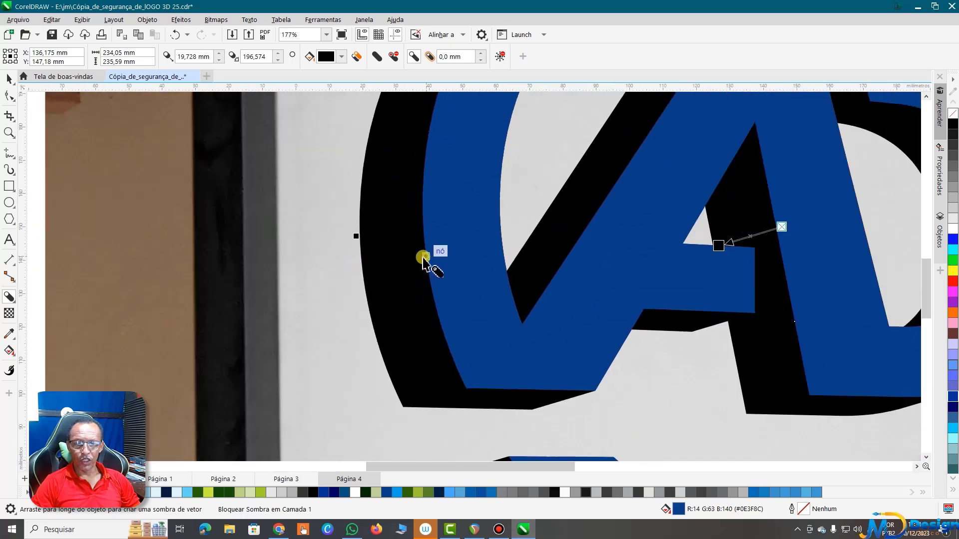
scroll(424, 260, "down", 1)
scroll(502, 251, "down", 1)
scroll(502, 251, "down", 1)
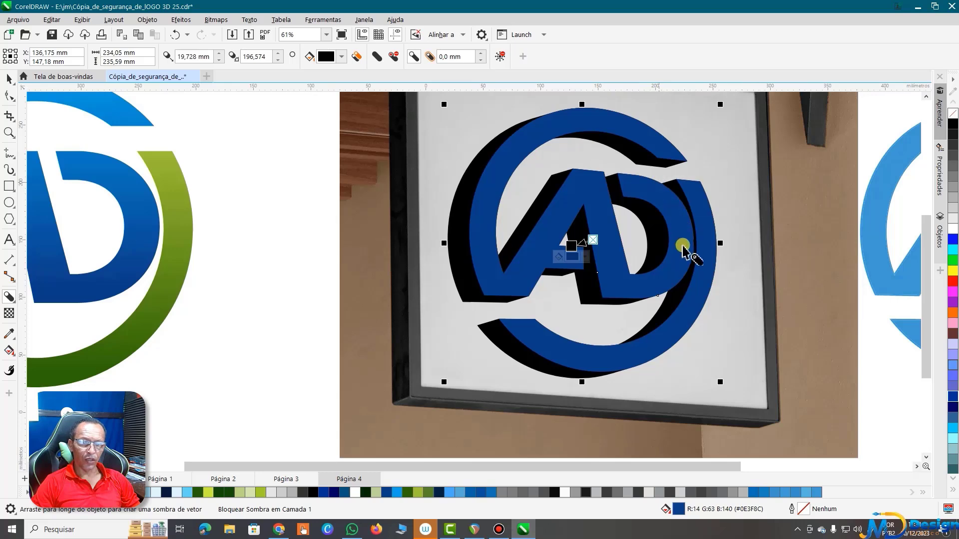
scroll(570, 242, "up", 1)
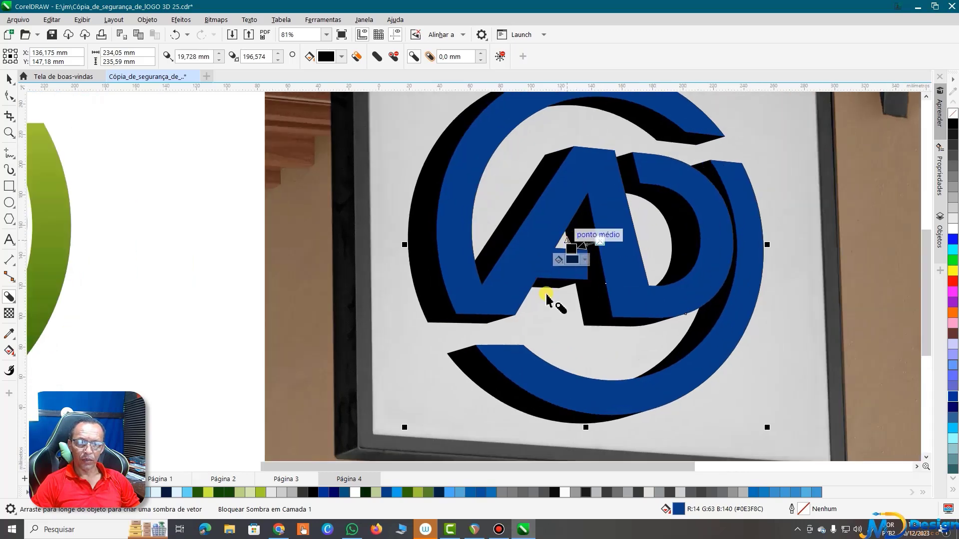
scroll(503, 235, "up", 1)
scroll(643, 246, "up", 1)
scroll(599, 261, "up", 2)
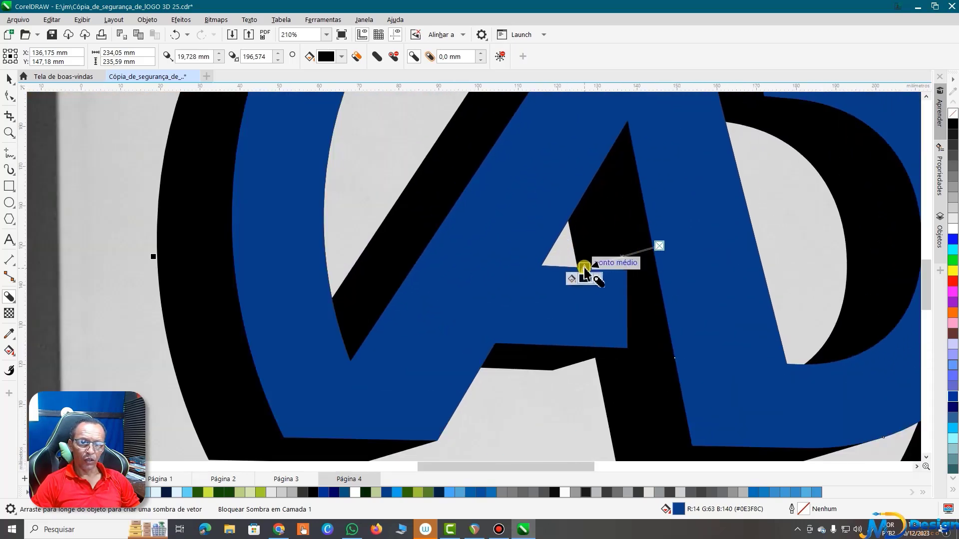
- Drag the shadow handle toward the logo to cut the offset to about 10 mm
left_click_drag(584, 270, 630, 259)
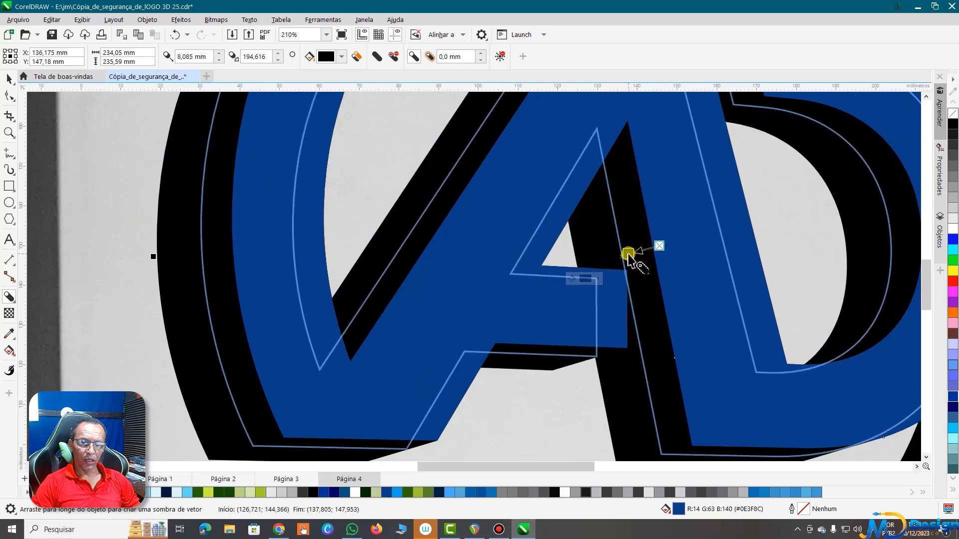
scroll(546, 285, "down", 2)
scroll(508, 307, "down", 2)
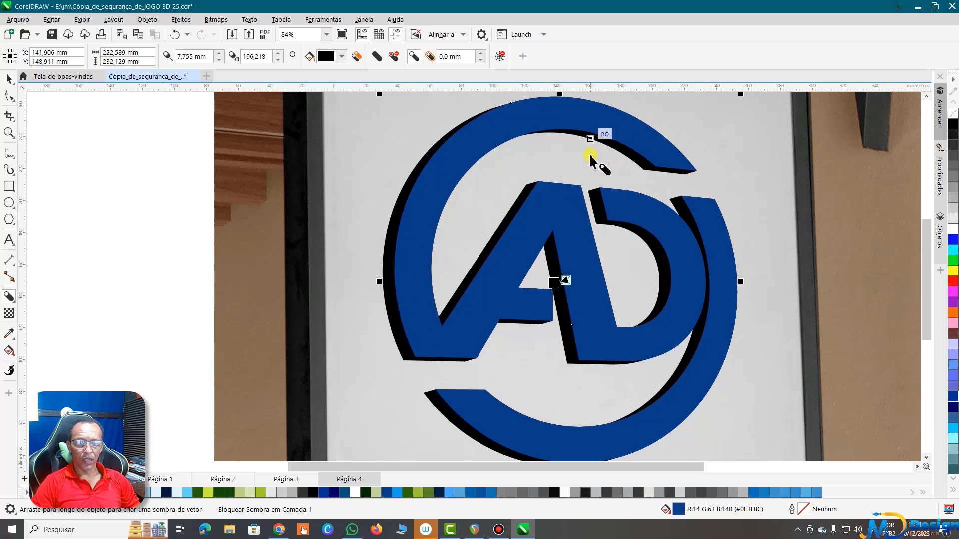
scroll(603, 186, "down", 1)
scroll(580, 239, "down", 1)
scroll(565, 311, "down", 1)
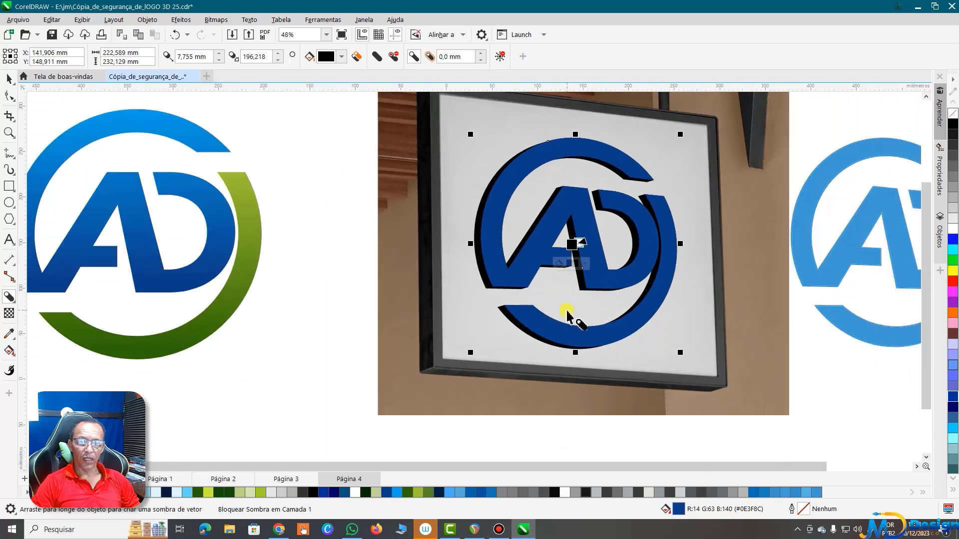
scroll(562, 299, "down", 1)
scroll(555, 269, "up", 1)
scroll(584, 288, "up", 1)
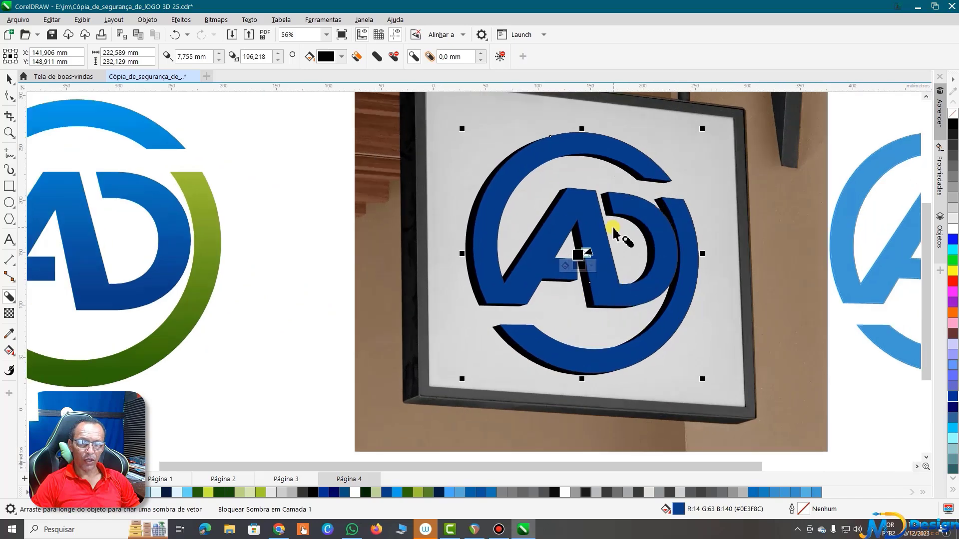
scroll(620, 234, "up", 1)
scroll(580, 272, "up", 1)
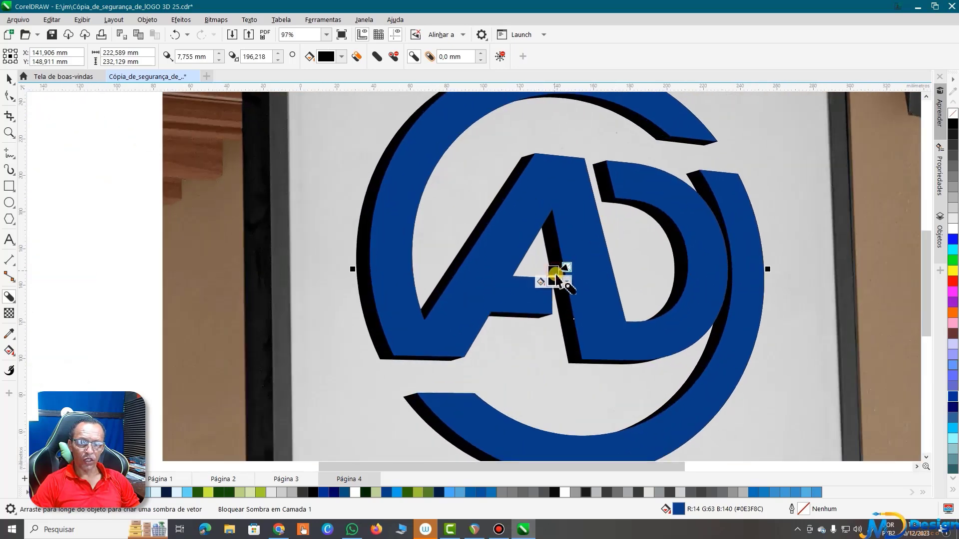
scroll(587, 334, "down", 2)
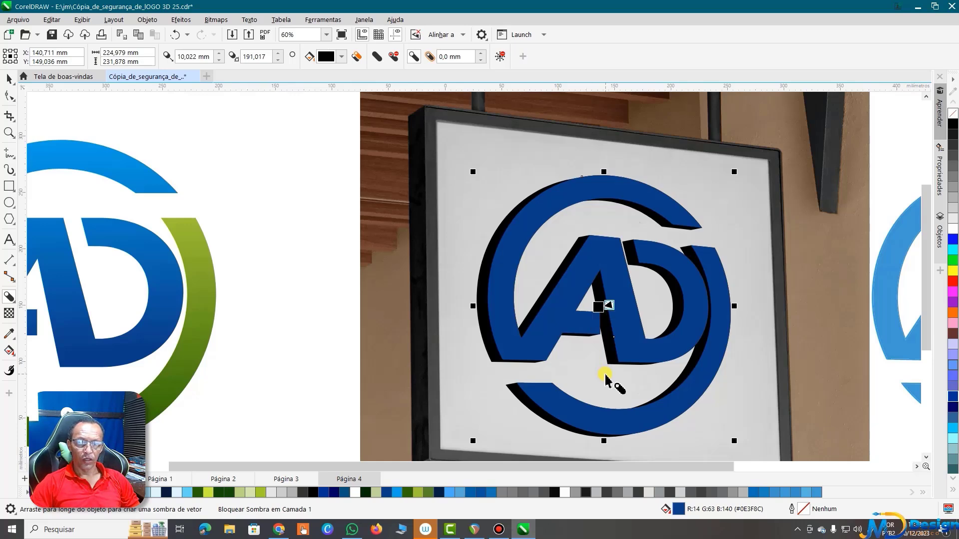
scroll(607, 302, "down", 1)
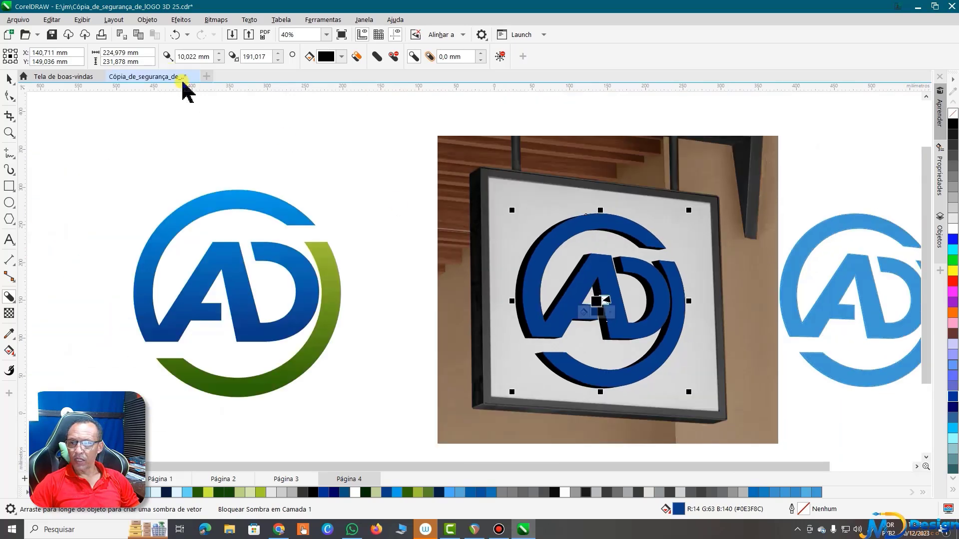
- Readjust the black shadow handle to tighten the offset to about 7.6 mm
left_click(9, 79)
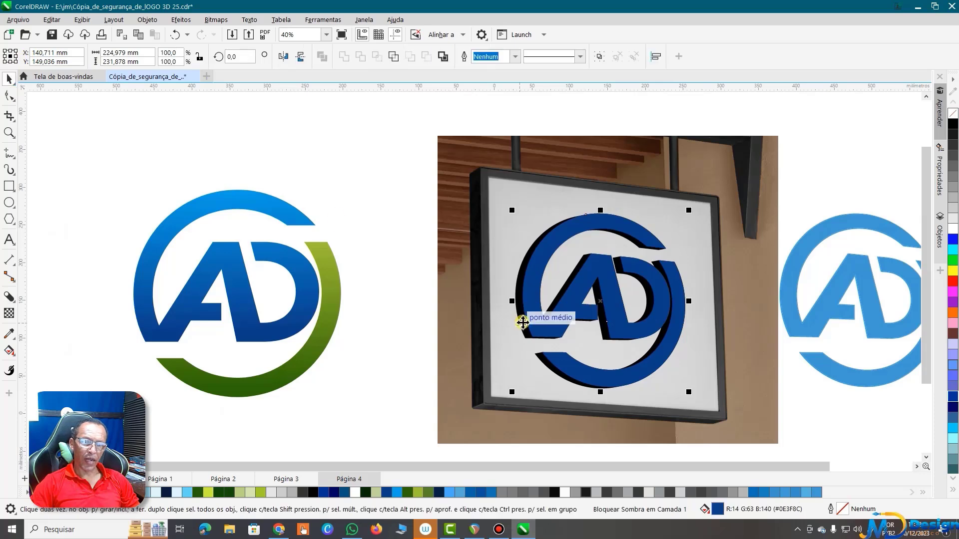
scroll(523, 323, "up", 1)
scroll(521, 322, "up", 1)
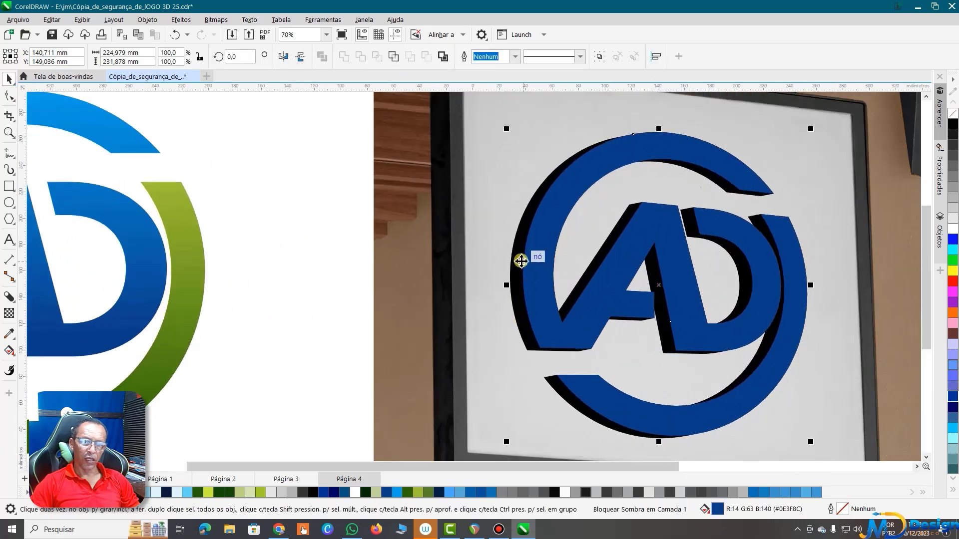
scroll(615, 245, "up", 1)
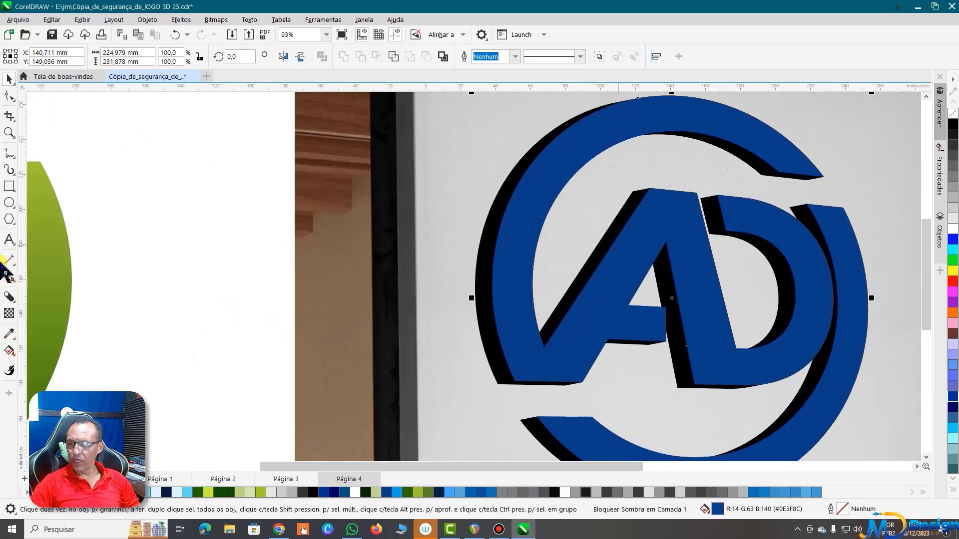
left_click(11, 297)
scroll(672, 299, "up", 2)
scroll(668, 305, "down", 3)
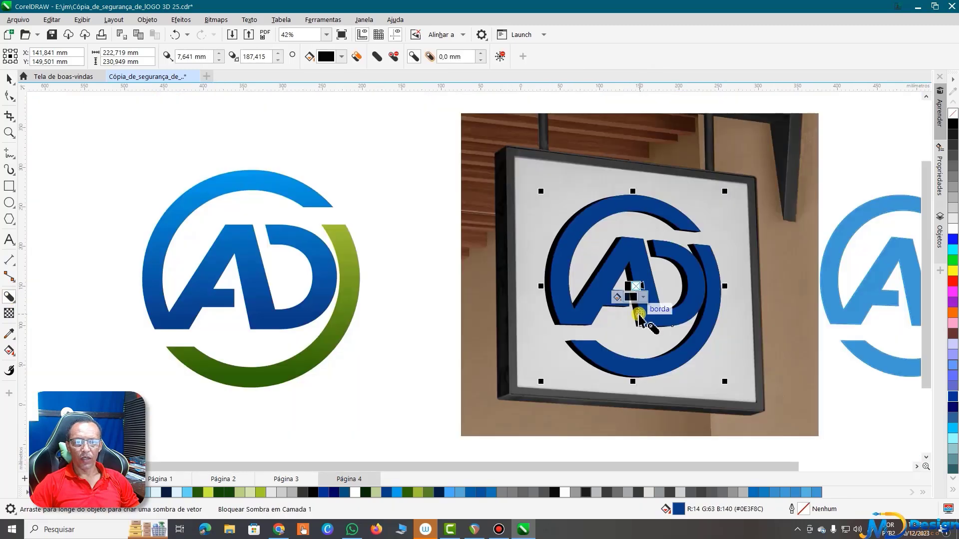
scroll(561, 272, "up", 1)
scroll(556, 270, "up", 1)
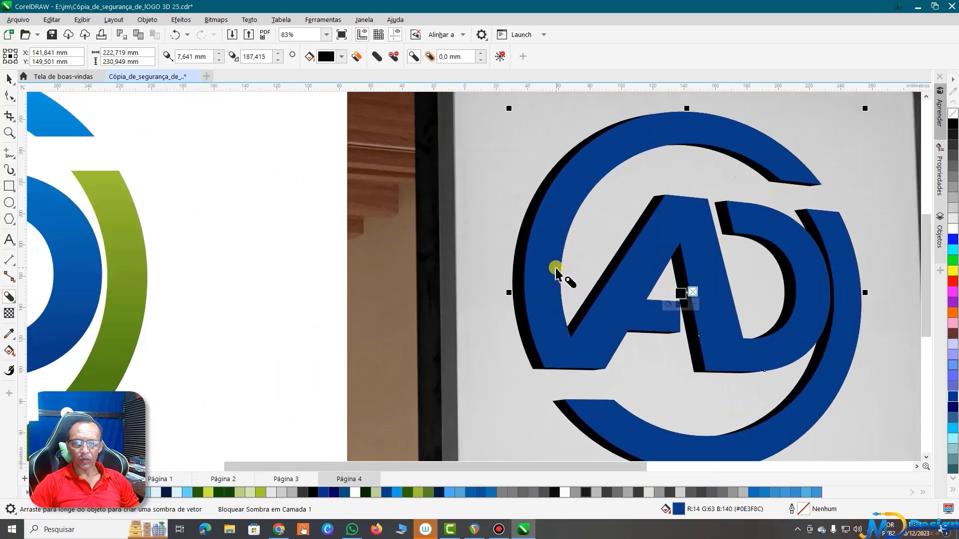
scroll(556, 270, "down", 1)
- Select the logo's black shadow with the Pick tool
left_click(9, 79)
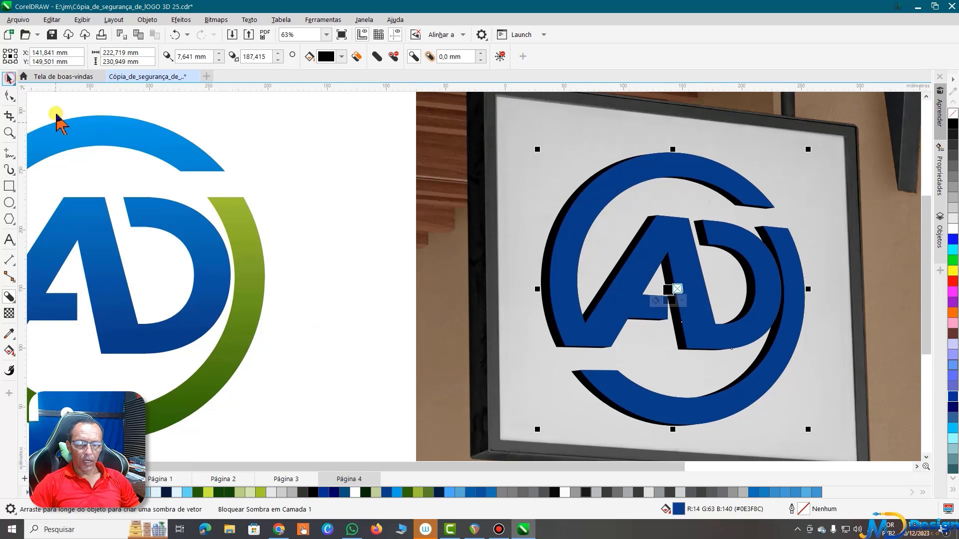
left_click(366, 231)
scroll(596, 330, "down", 1)
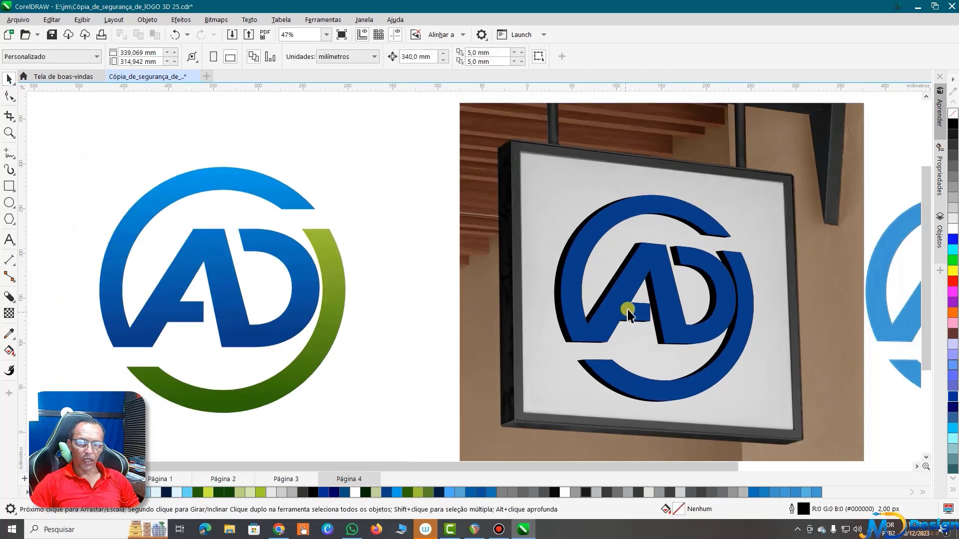
left_click(557, 290)
scroll(557, 288, "up", 3)
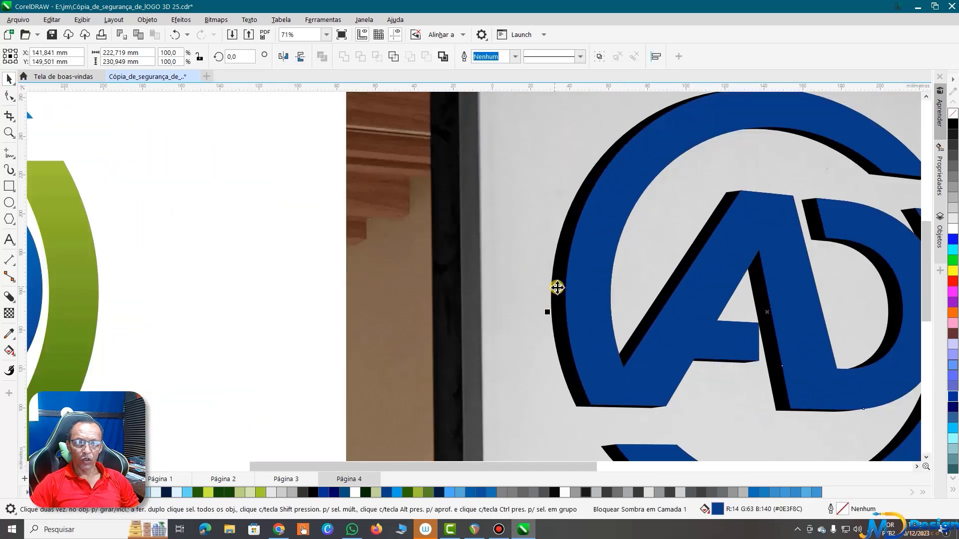
scroll(557, 288, "up", 2)
- Separate the block shadow from the logo (Separar Bloquear Sombra) and select the black curve
right_click(556, 288)
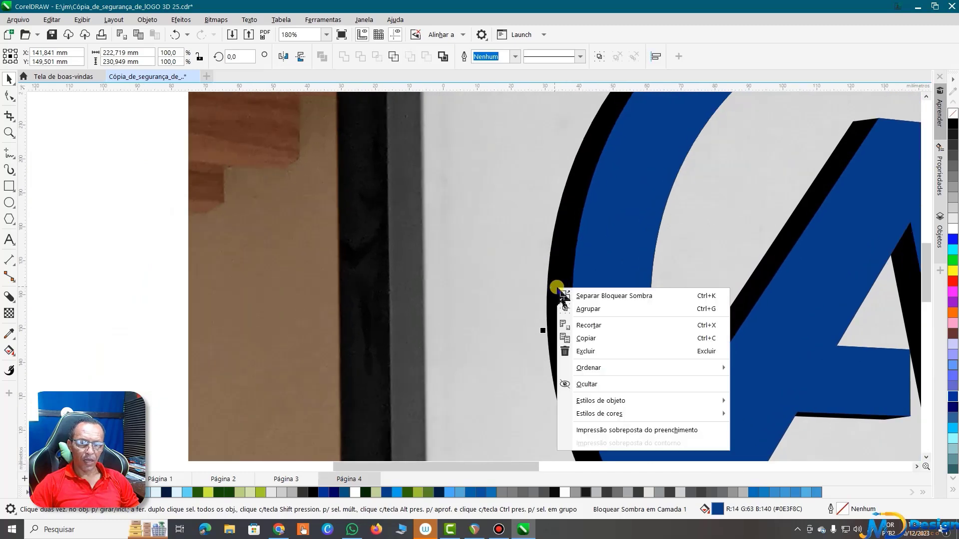
left_click(624, 295)
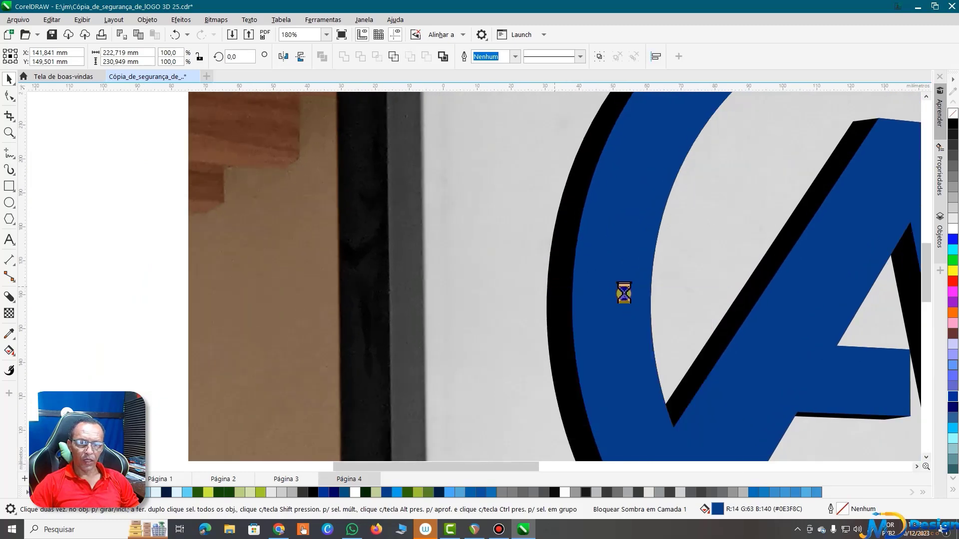
scroll(527, 300, "down", 1)
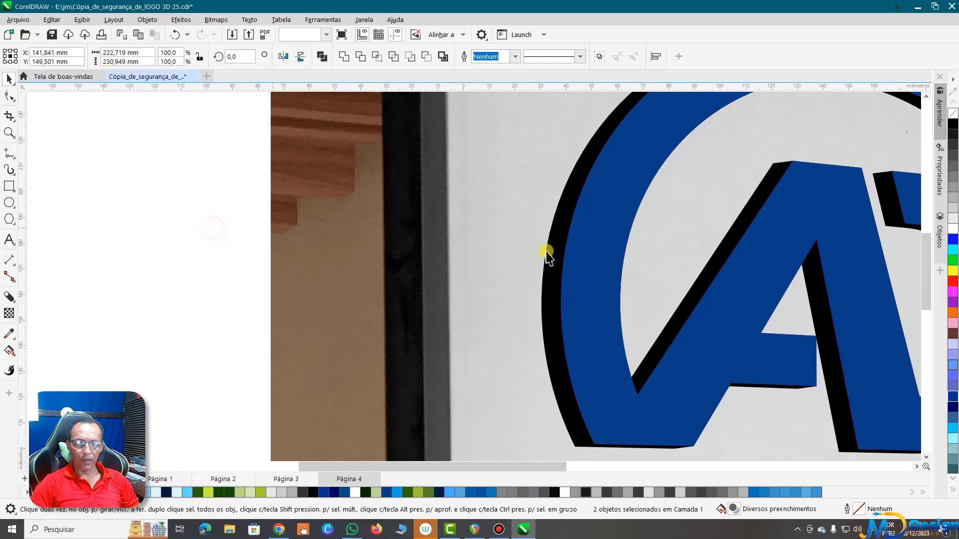
left_click(550, 267)
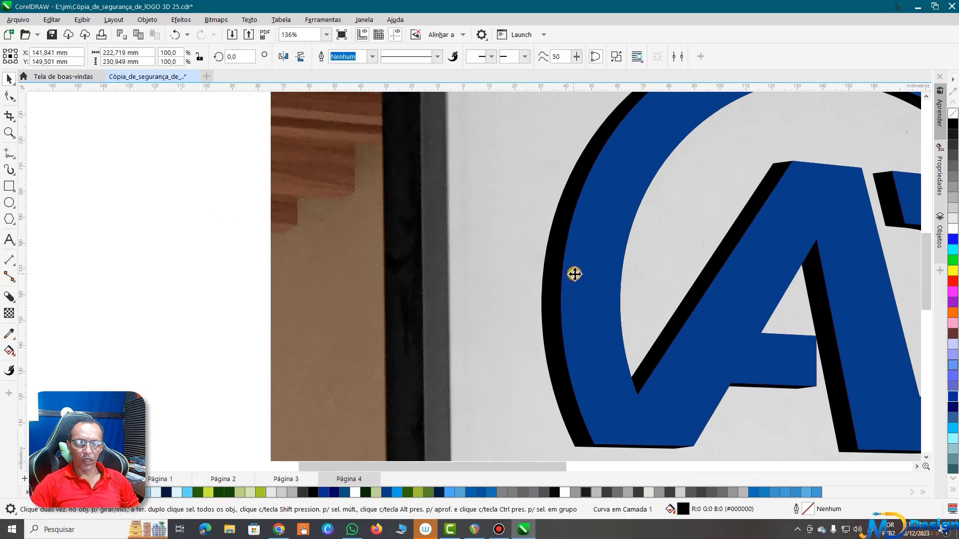
left_click(574, 274)
left_click(551, 278)
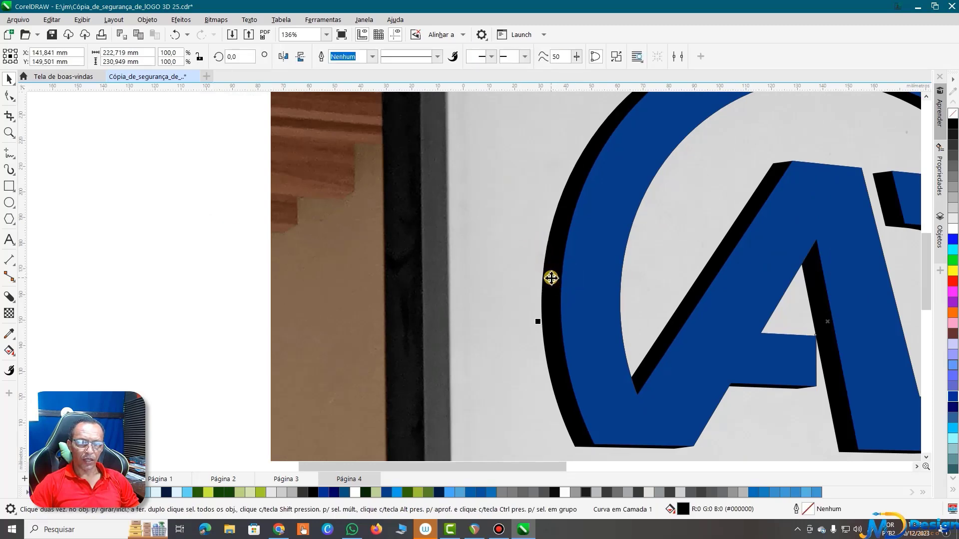
- Test-move the black shadow curve, undo it, then marquee-select logo and shadow together
scroll(551, 278, "down", 2)
scroll(551, 278, "down", 2)
left_click_drag(550, 279, 375, 283)
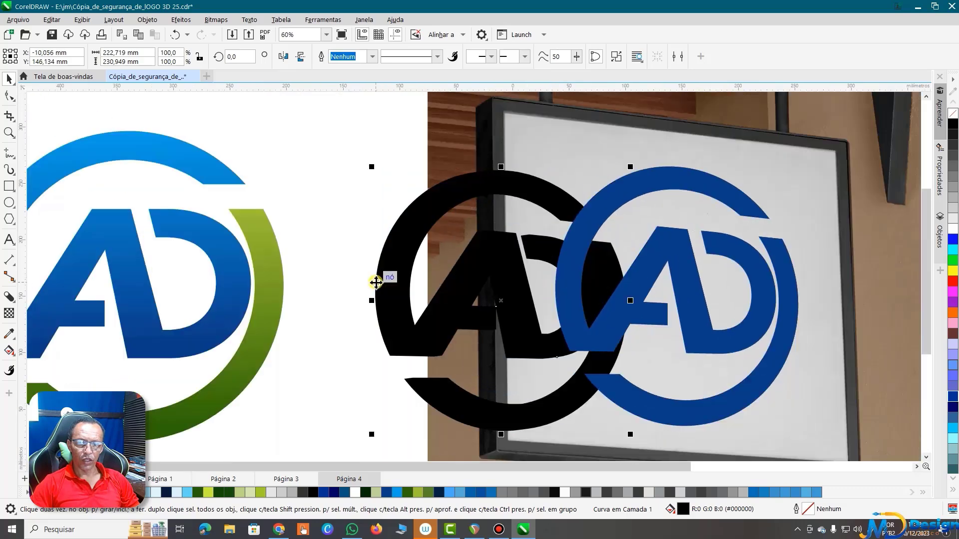
key("ctrl+z")
scroll(578, 268, "down", 1)
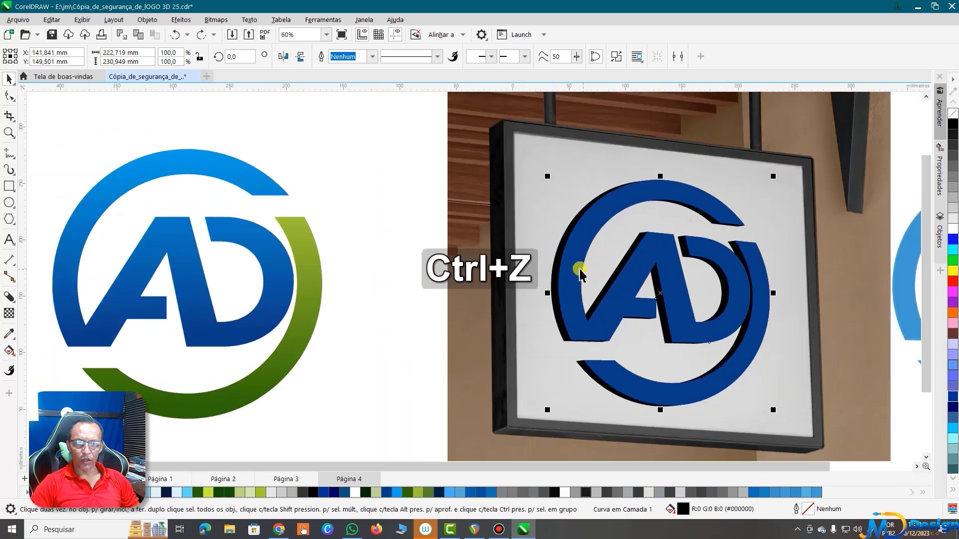
scroll(578, 268, "down", 1)
left_click_drag(476, 107, 773, 413)
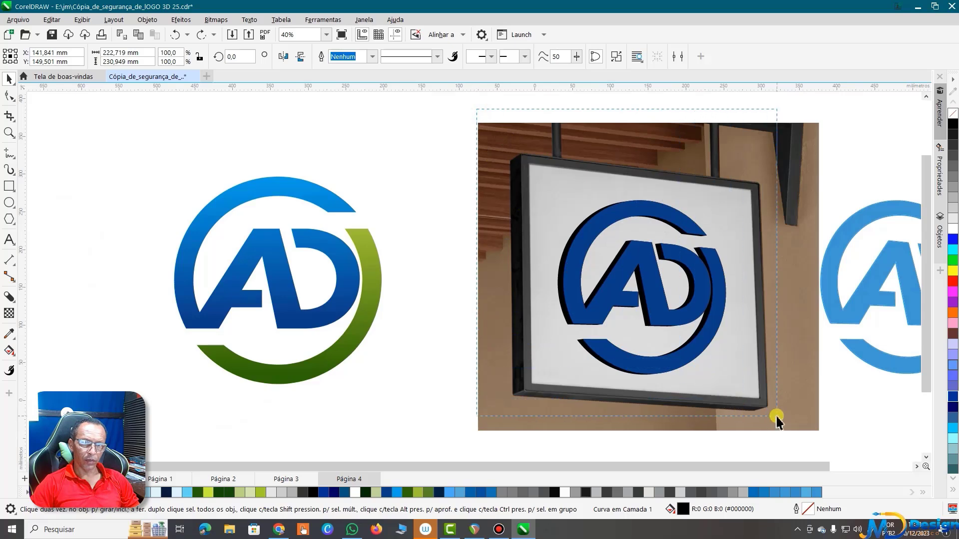
- Apply Simplificar to trim the shadow hidden behind the blue logo, then deselect
scroll(718, 300, "up", 1)
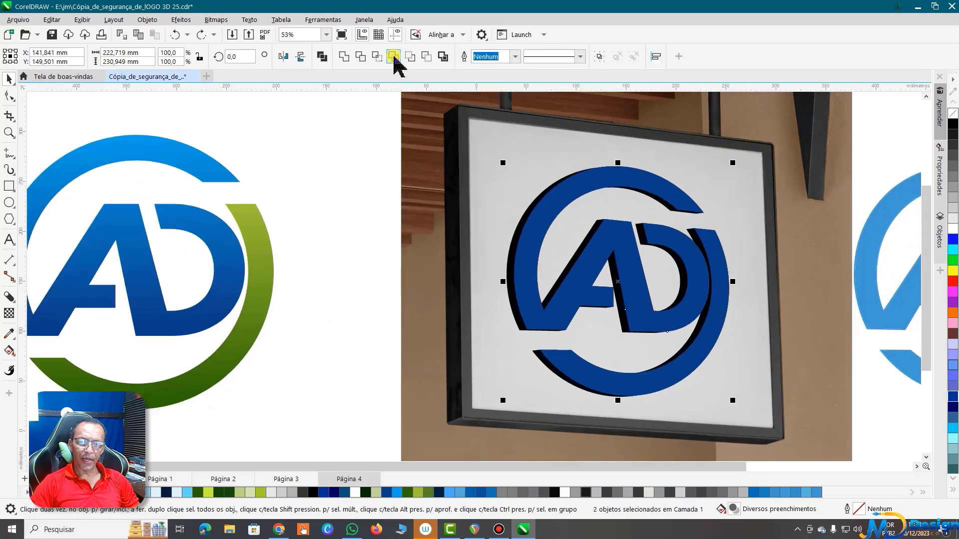
left_click(395, 57)
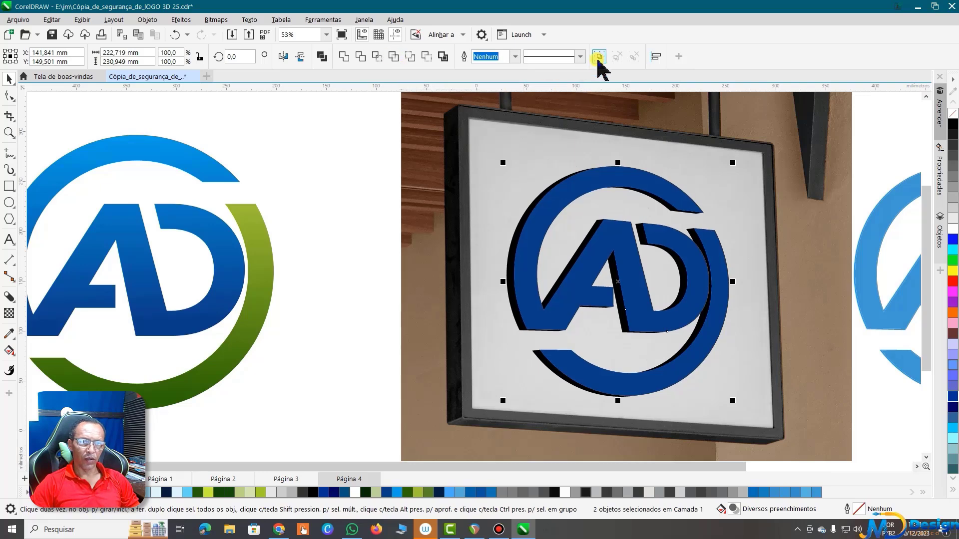
left_click(525, 285)
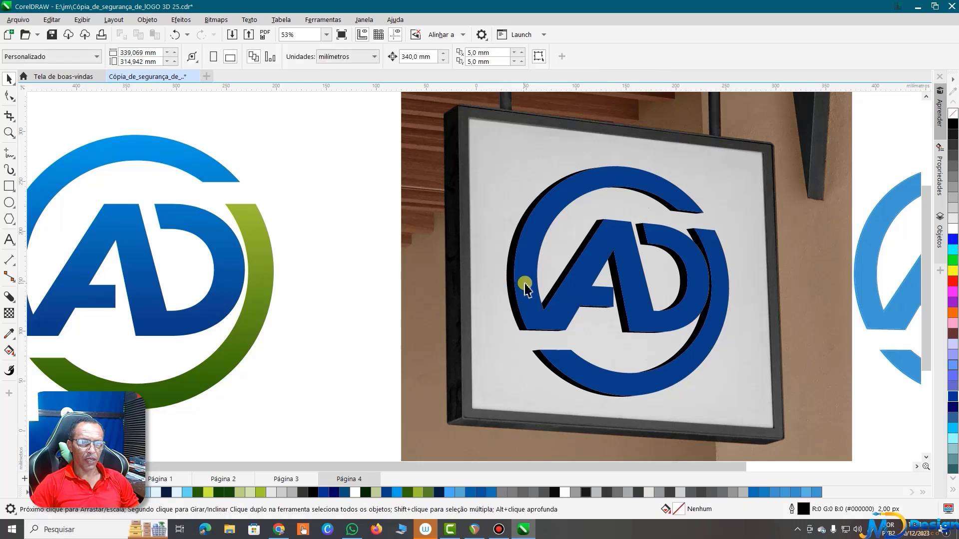
- Drag the trimmed black shadow aside to inspect it, then undo the move
left_click_drag(511, 269, 344, 267)
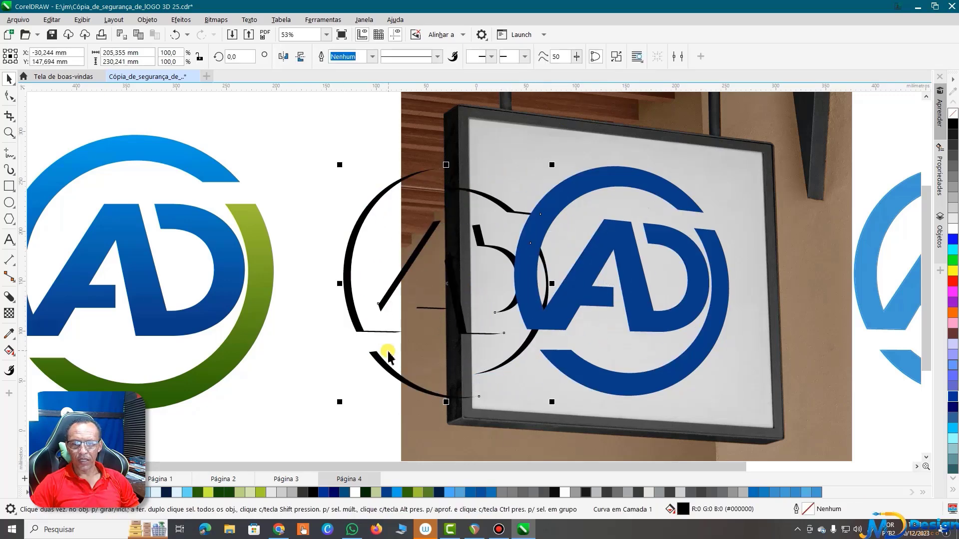
scroll(383, 352, "up", 2)
scroll(381, 350, "up", 2)
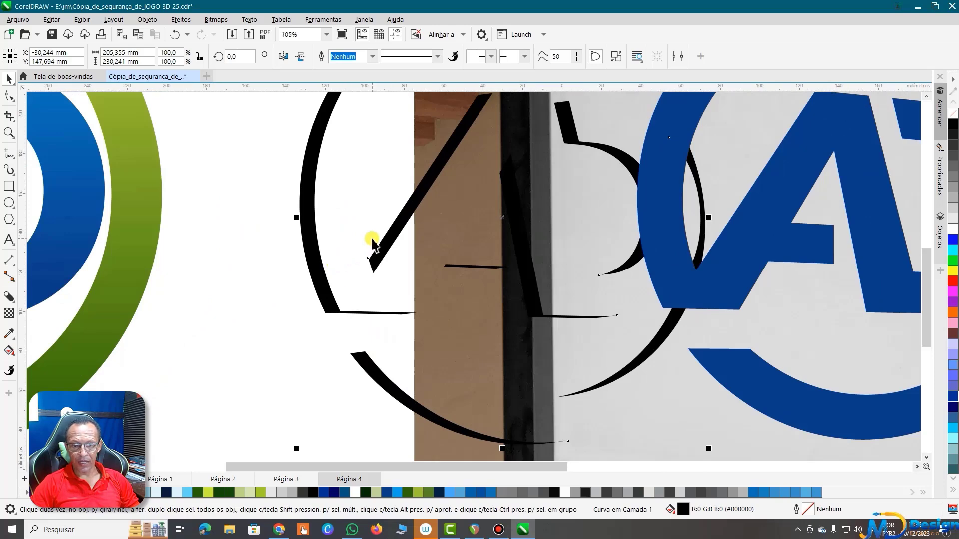
key("ctrl+z")
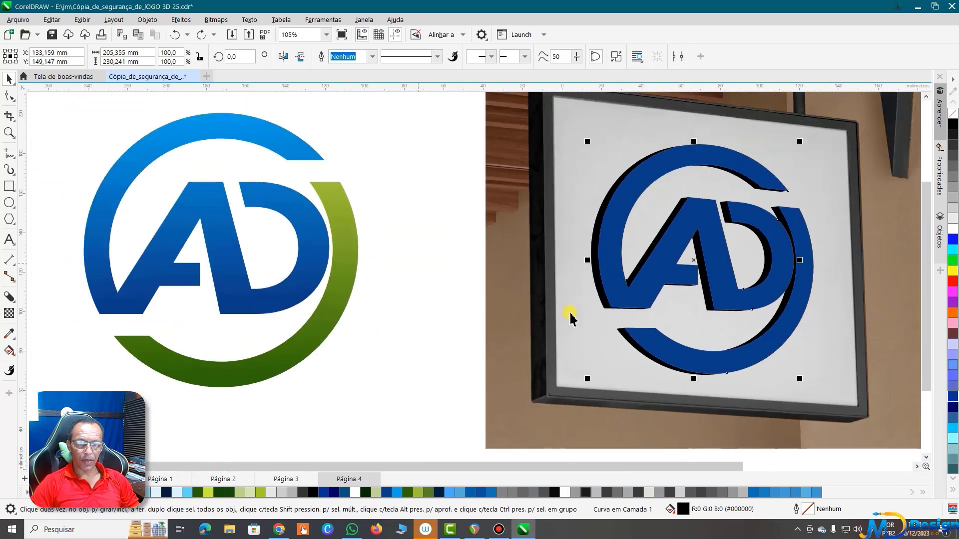
scroll(571, 317, "down", 3)
scroll(599, 249, "up", 1)
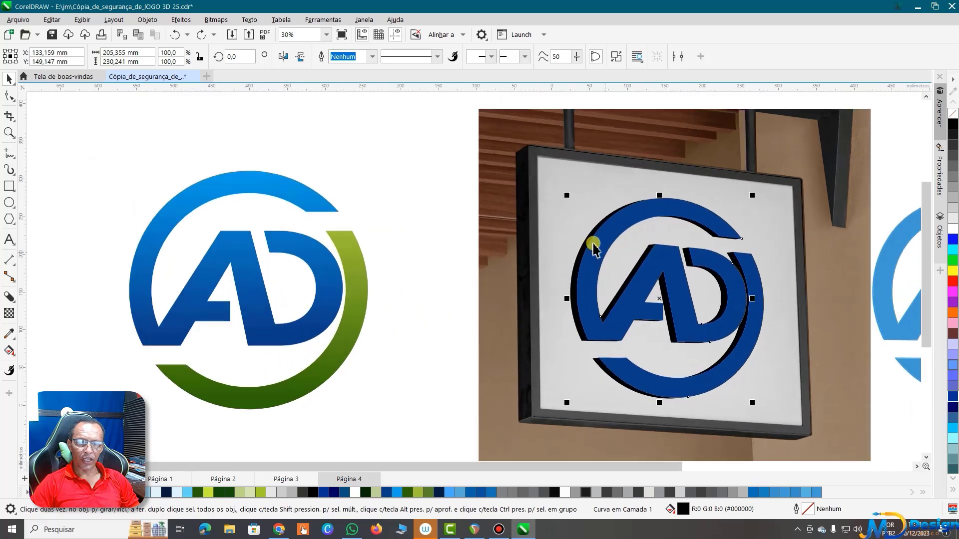
scroll(590, 238, "up", 5)
scroll(590, 220, "up", 3)
scroll(589, 210, "up", 2)
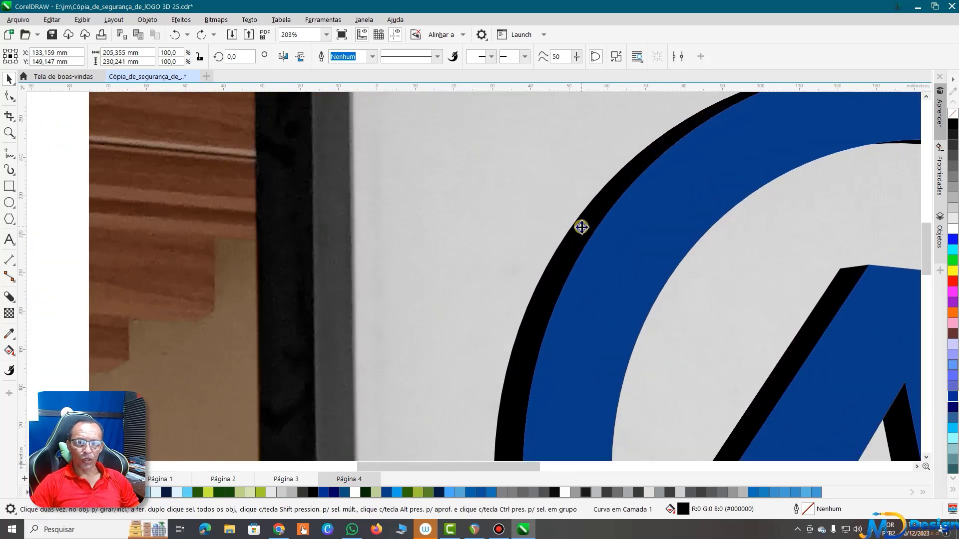
- Split the black shadow with Separar Curva and drag the stray outer arc off the sign
right_click(581, 227)
left_click(611, 213)
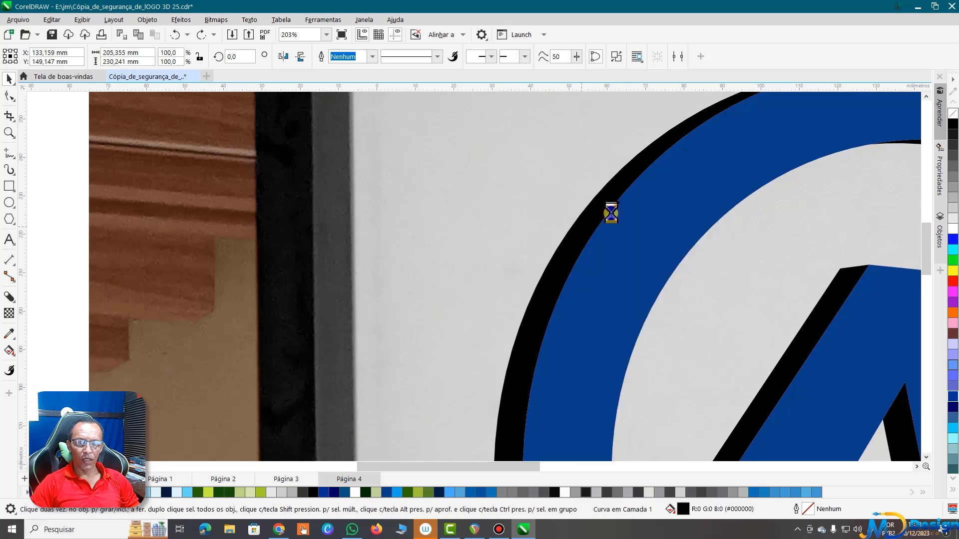
scroll(548, 284, "down", 2)
scroll(548, 285, "down", 3)
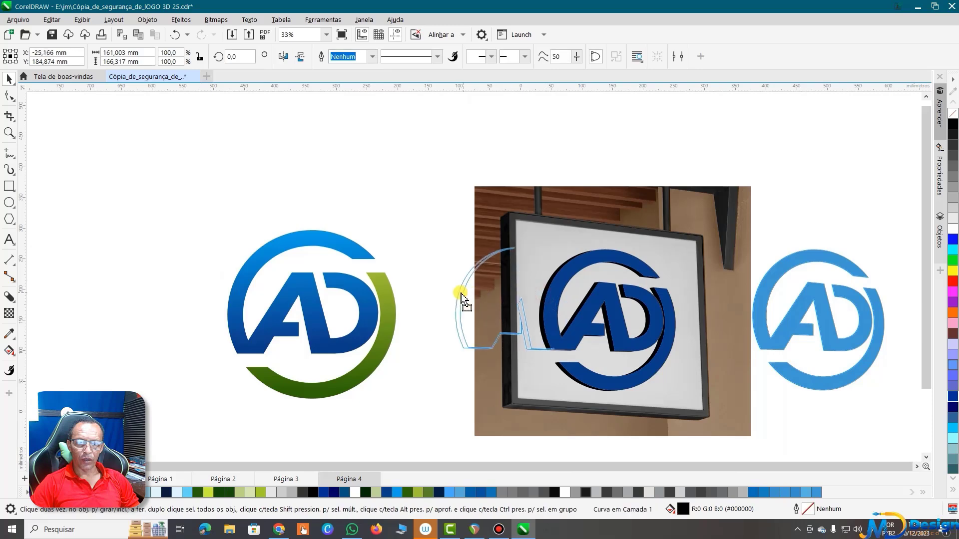
left_click_drag(545, 299, 475, 323)
scroll(478, 327, "up", 1)
scroll(494, 333, "up", 3)
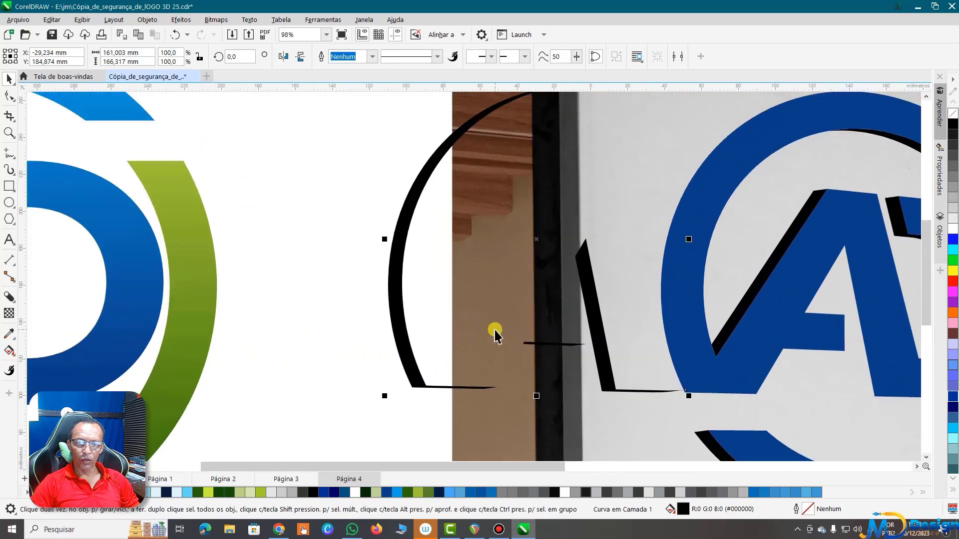
left_click_drag(391, 256, 332, 255)
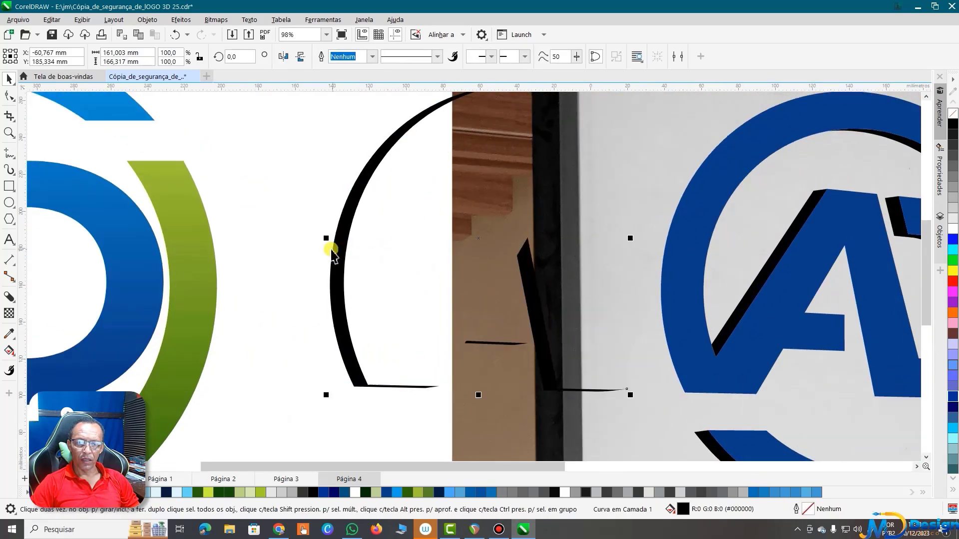
scroll(561, 300, "down", 2)
scroll(561, 304, "down", 1)
scroll(497, 260, "down", 1)
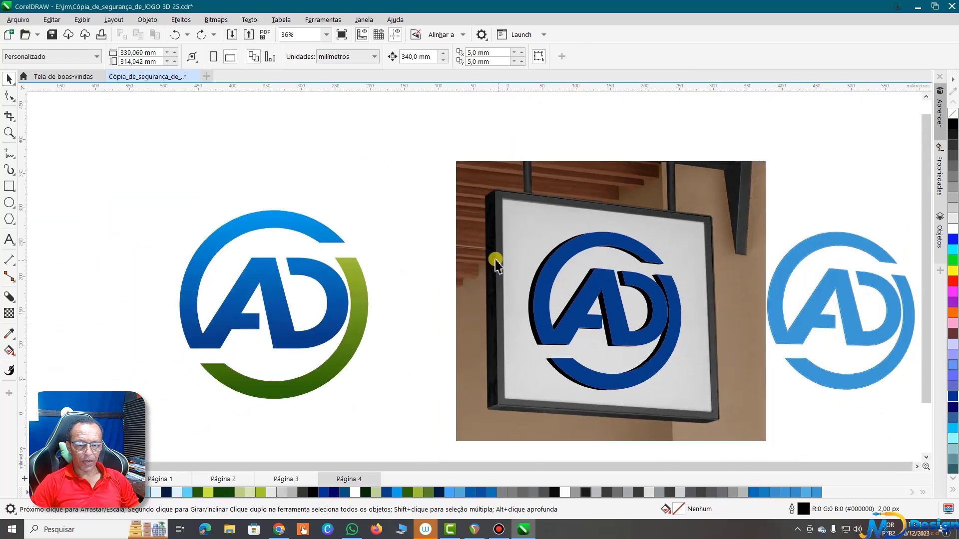
scroll(636, 333, "down", 1)
scroll(636, 334, "up", 1)
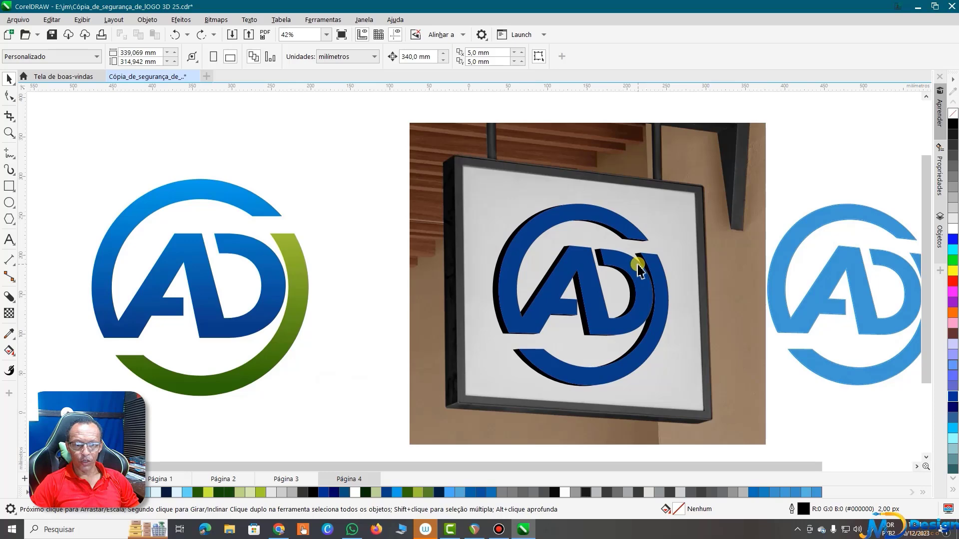
- Move the light-blue AD logo onto the signboard over its black shadow, then save the file
scroll(764, 275, "down", 1)
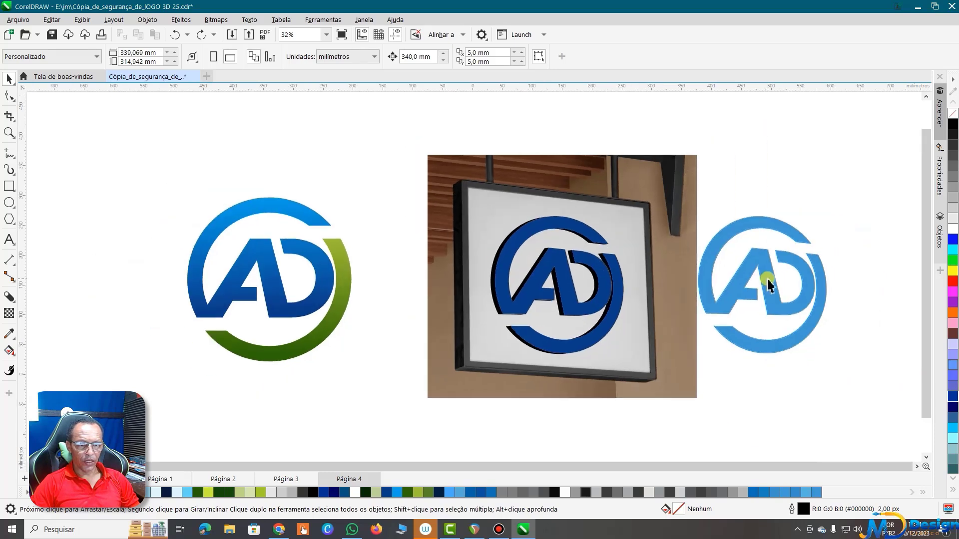
scroll(764, 274, "up", 1)
left_click(764, 274)
scroll(695, 250, "up", 1)
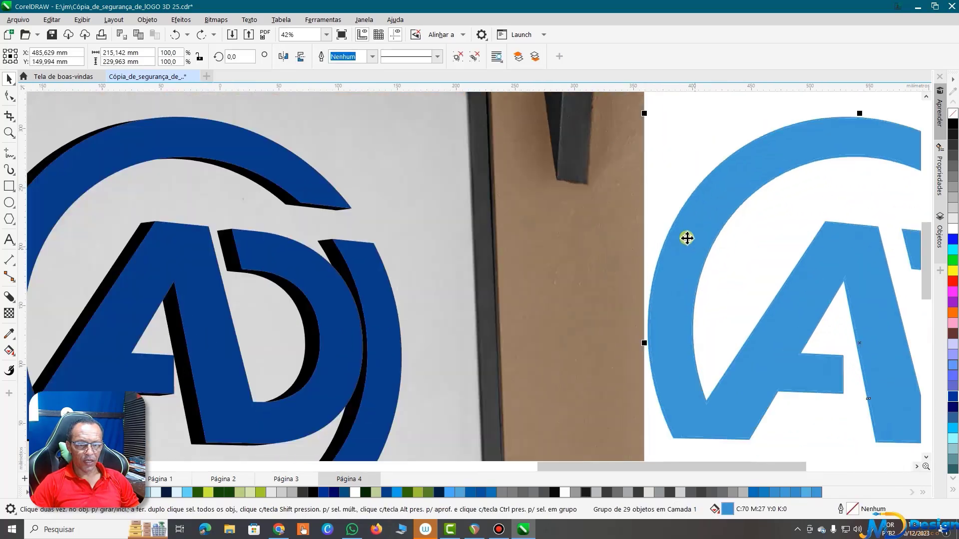
scroll(687, 238, "up", 1)
scroll(673, 192, "up", 1)
scroll(672, 193, "up", 1)
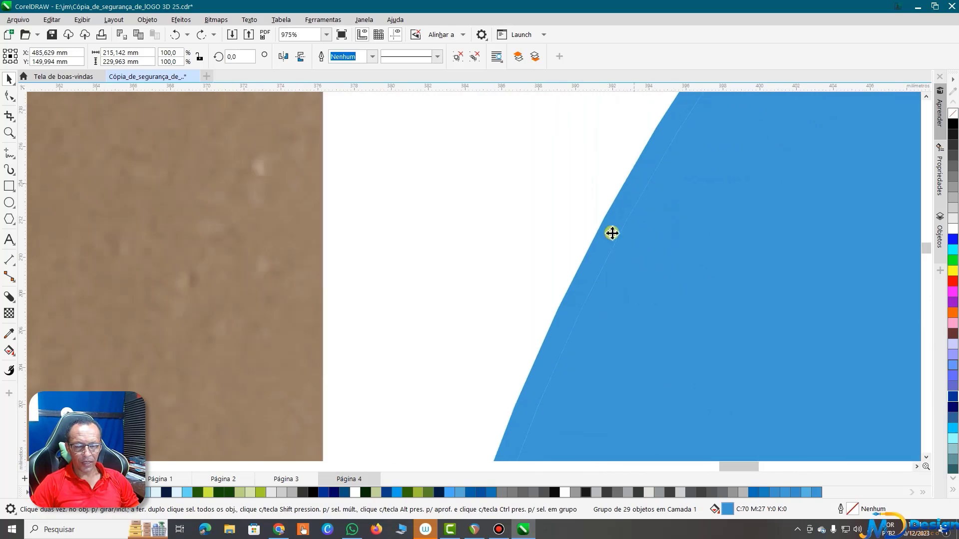
scroll(696, 252, "down", 1)
scroll(704, 252, "down", 1)
scroll(704, 253, "down", 1)
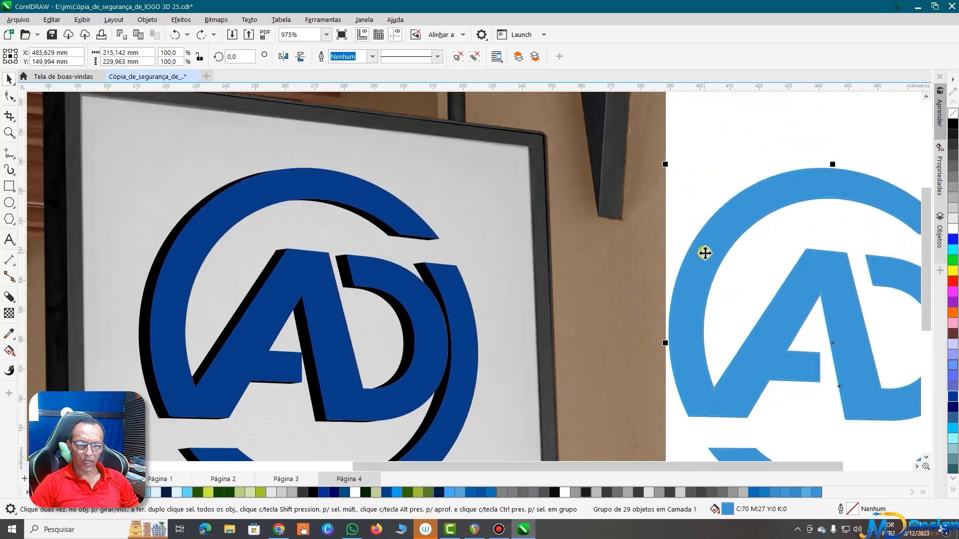
scroll(705, 253, "down", 1)
scroll(704, 254, "down", 1)
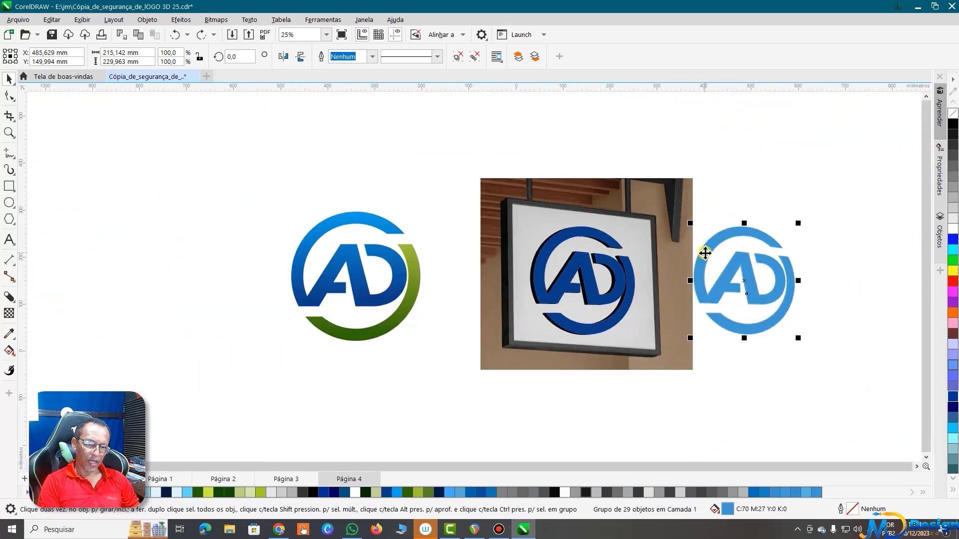
key("Left")
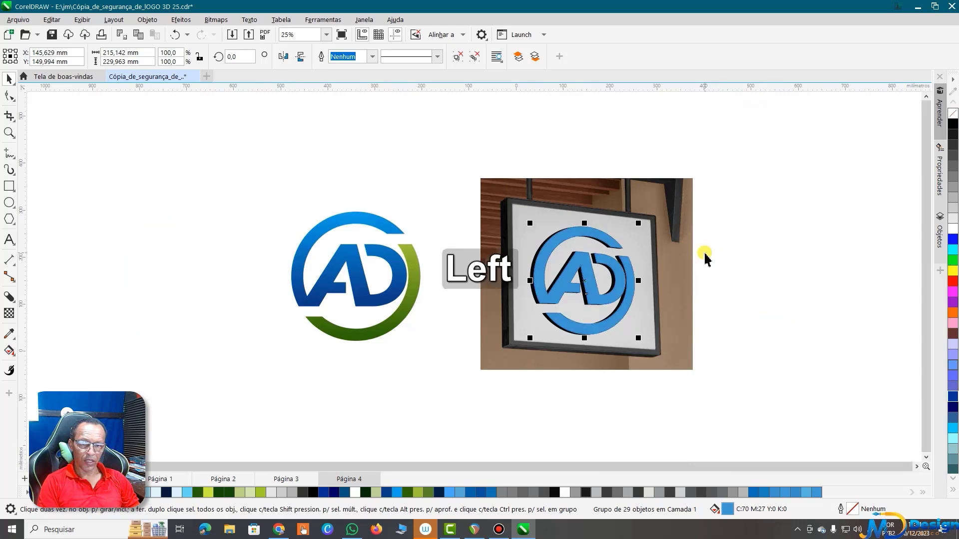
scroll(539, 290, "up", 1)
scroll(539, 290, "up", 1)
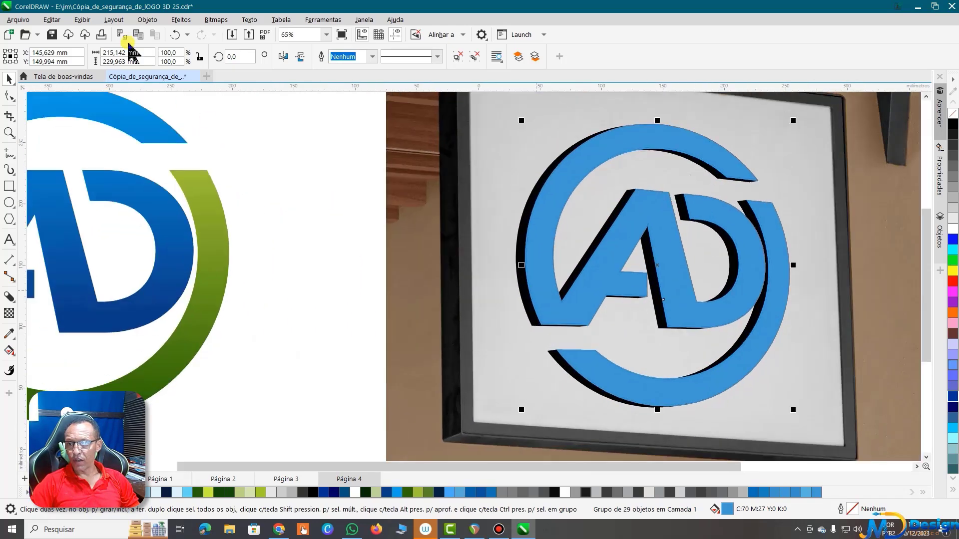
key("ctrl+s")
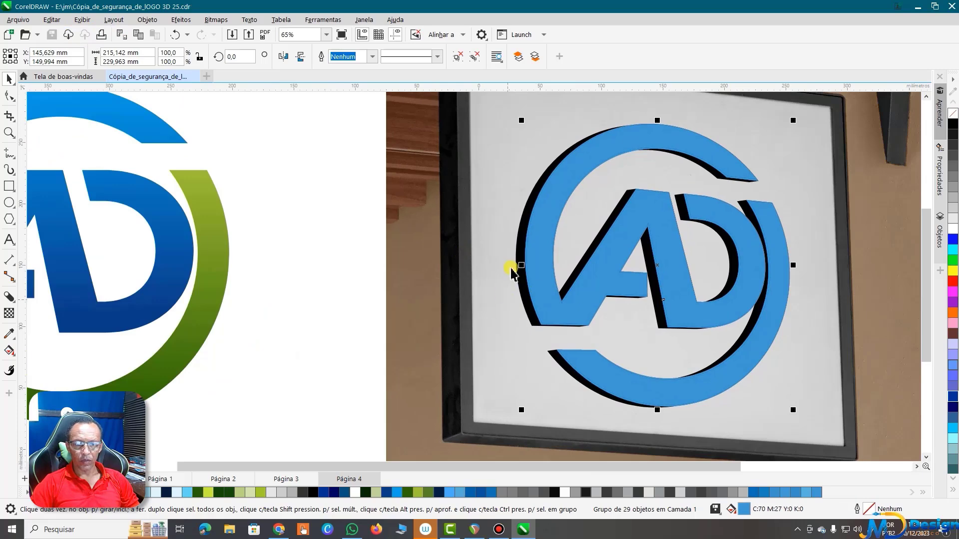
- Ungroup the logo with Desagrupar tudo, nudge its thin arc, then undo that change
scroll(535, 242, "up", 2)
scroll(538, 240, "up", 2)
scroll(565, 224, "up", 1)
scroll(565, 223, "up", 3)
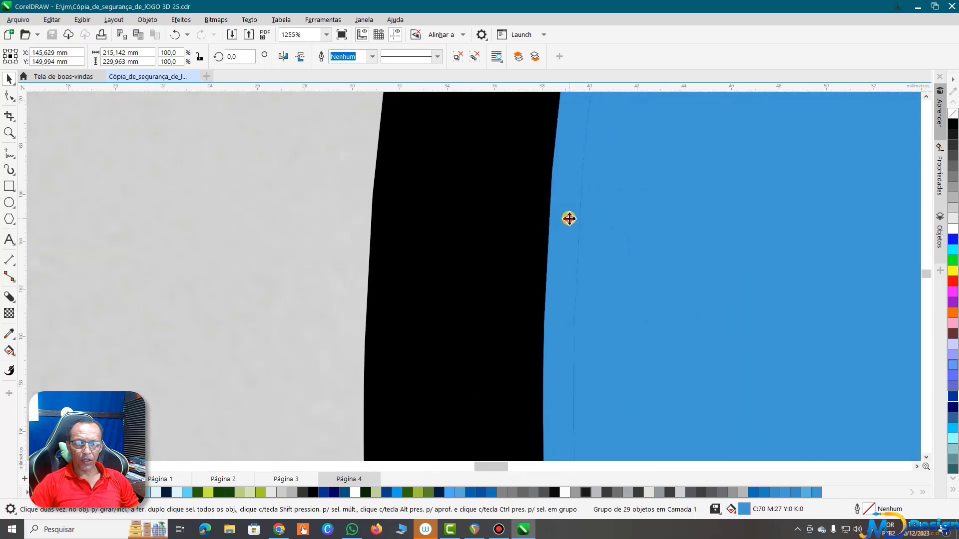
right_click(569, 218)
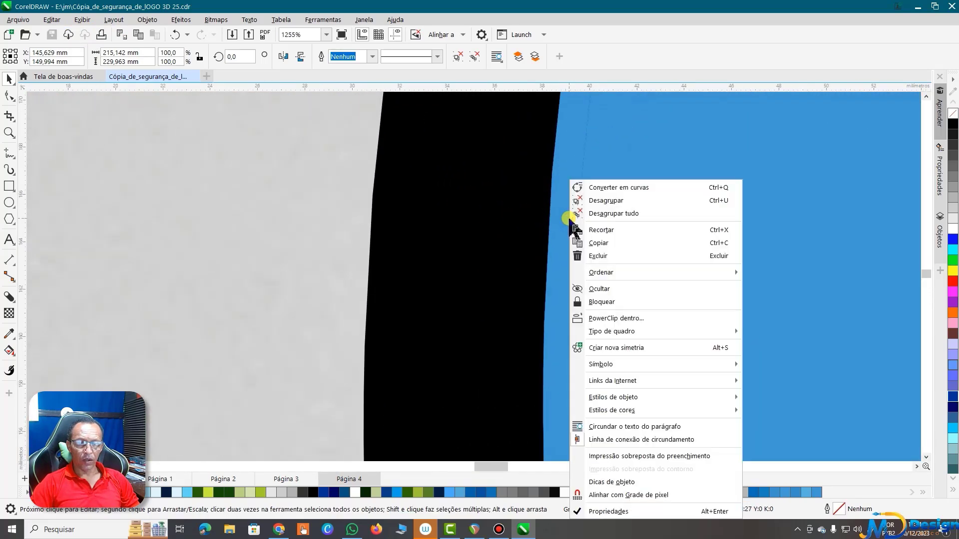
left_click(606, 213)
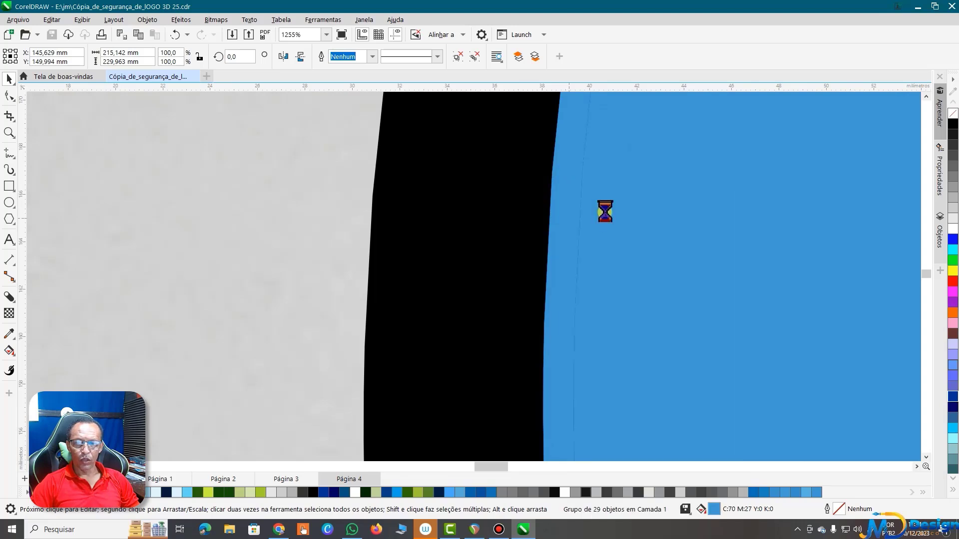
scroll(580, 275, "down", 3)
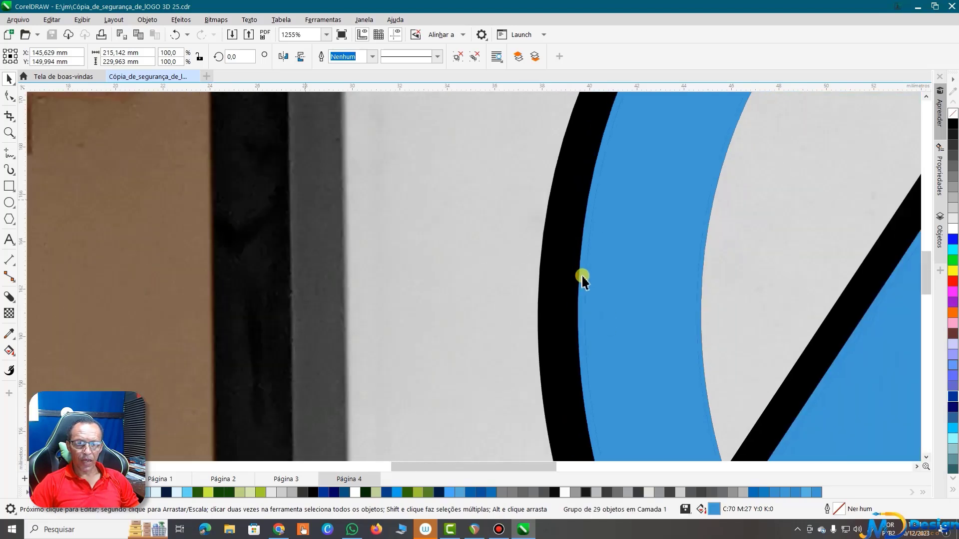
scroll(580, 276, "down", 2)
left_click(421, 300)
left_click_drag(420, 300, 419, 300)
scroll(456, 294, "down", 2)
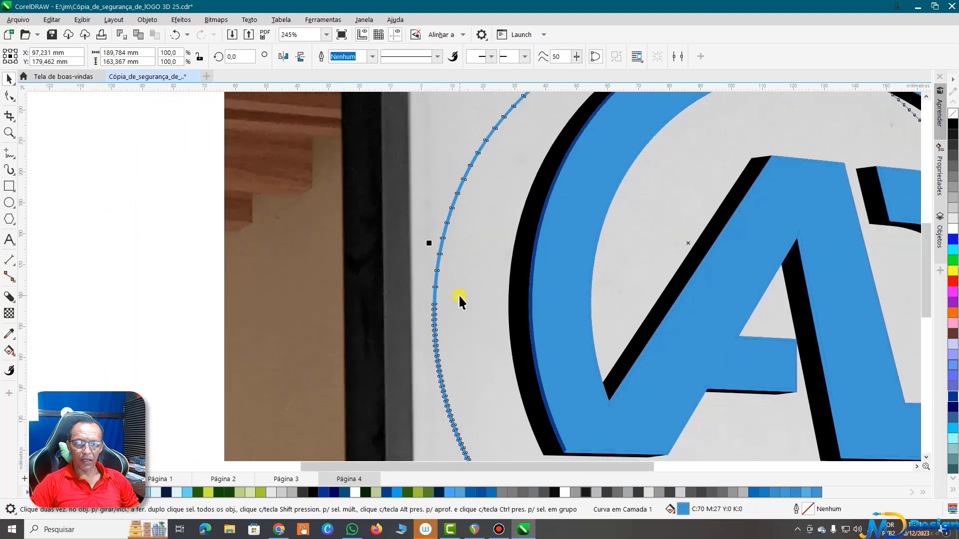
scroll(460, 302, "down", 1)
scroll(501, 289, "up", 2)
scroll(520, 374, "up", 2)
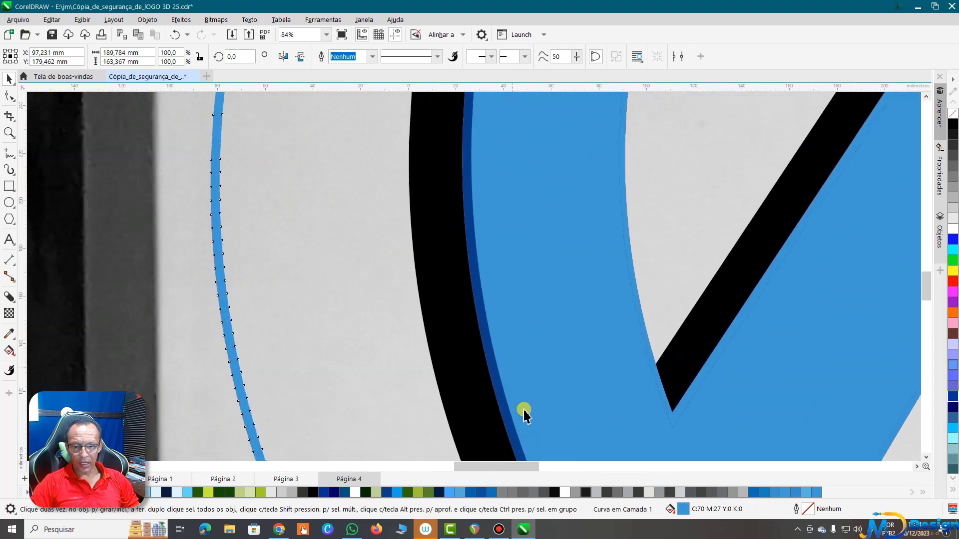
scroll(523, 411, "up", 1)
scroll(537, 351, "down", 2)
scroll(542, 355, "down", 2)
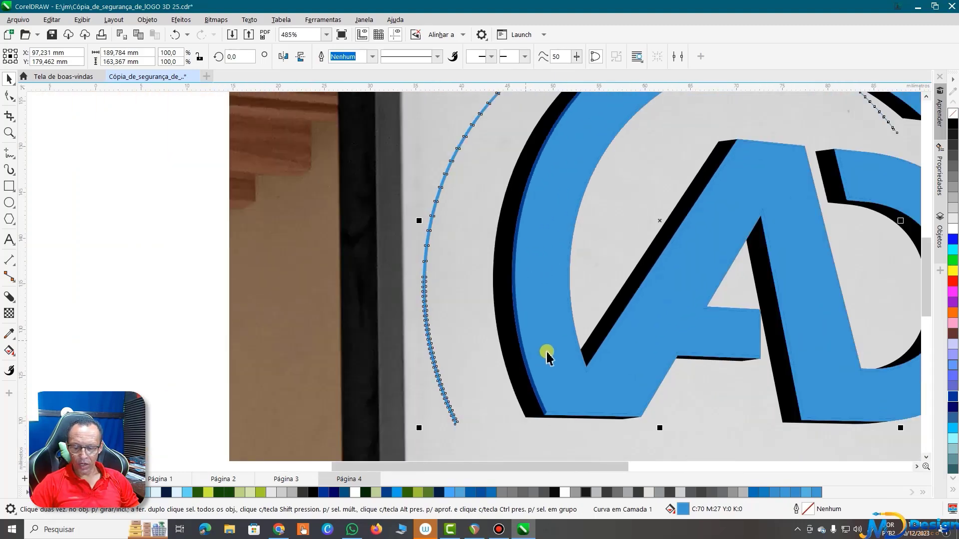
scroll(545, 355, "down", 1)
key("ctrl+z")
scroll(690, 248, "down", 1)
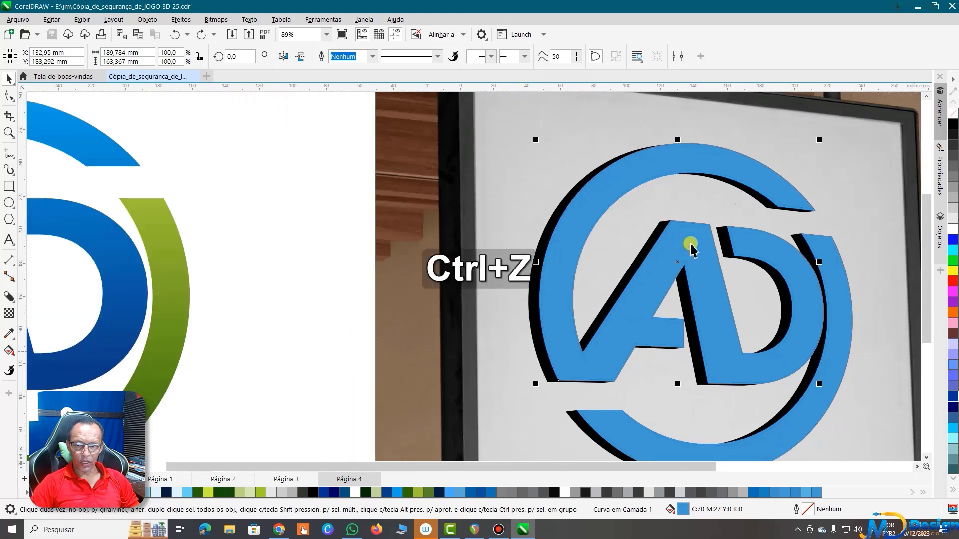
scroll(690, 249, "down", 2)
scroll(470, 248, "up", 1)
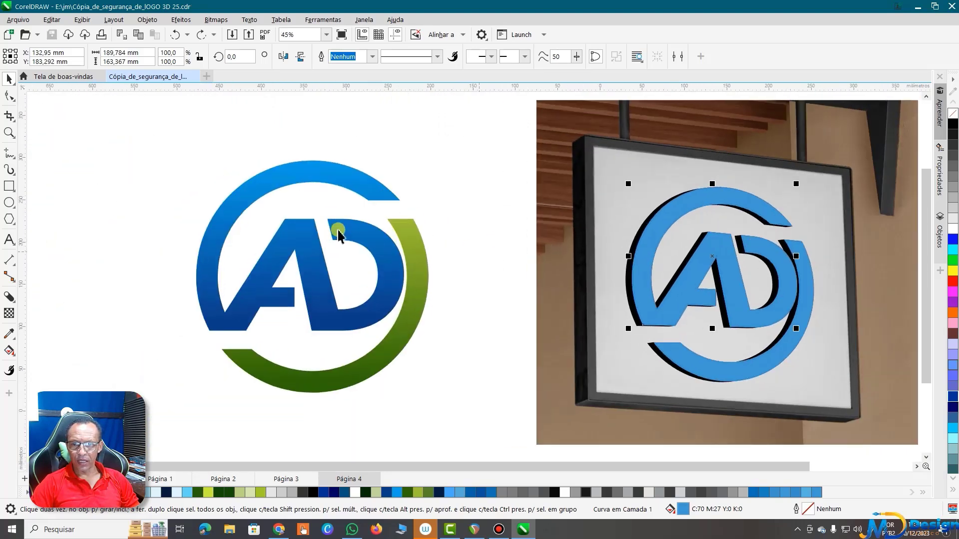
left_click(314, 167)
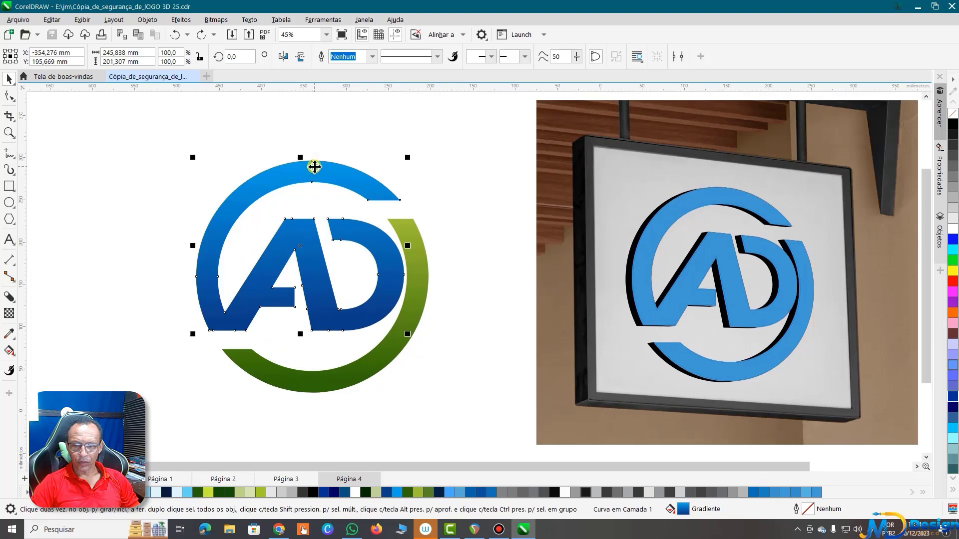
left_click(152, 198)
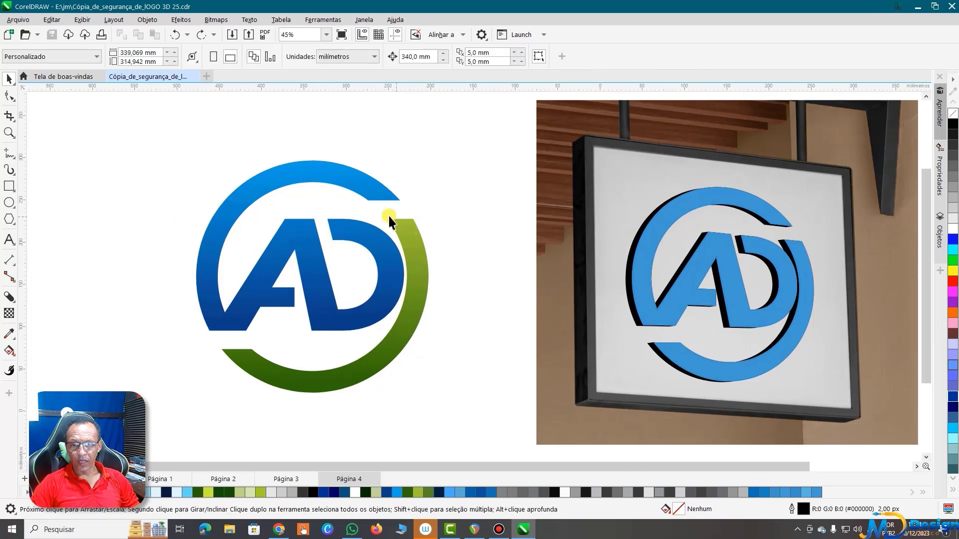
scroll(390, 219, "up", 1)
scroll(390, 219, "down", 1)
scroll(355, 220, "down", 1)
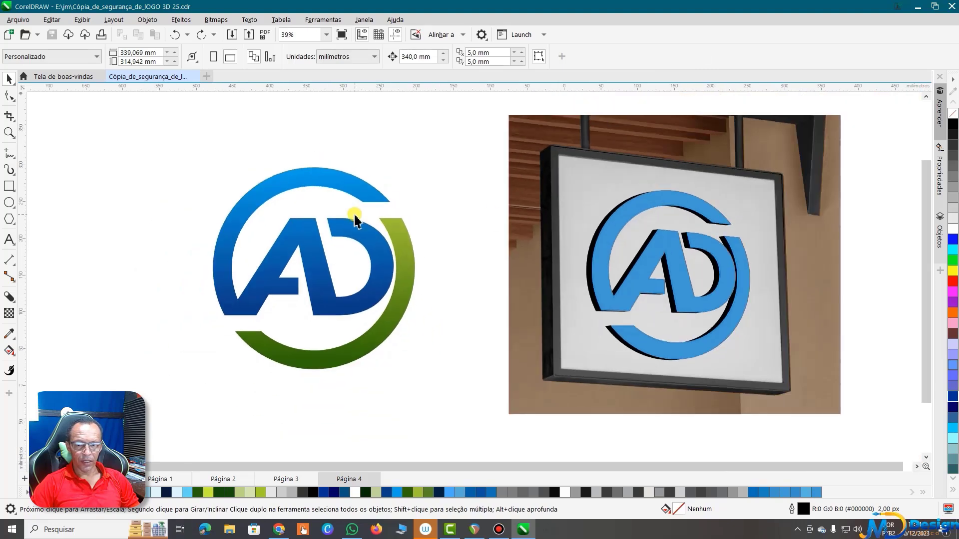
scroll(679, 250, "up", 1)
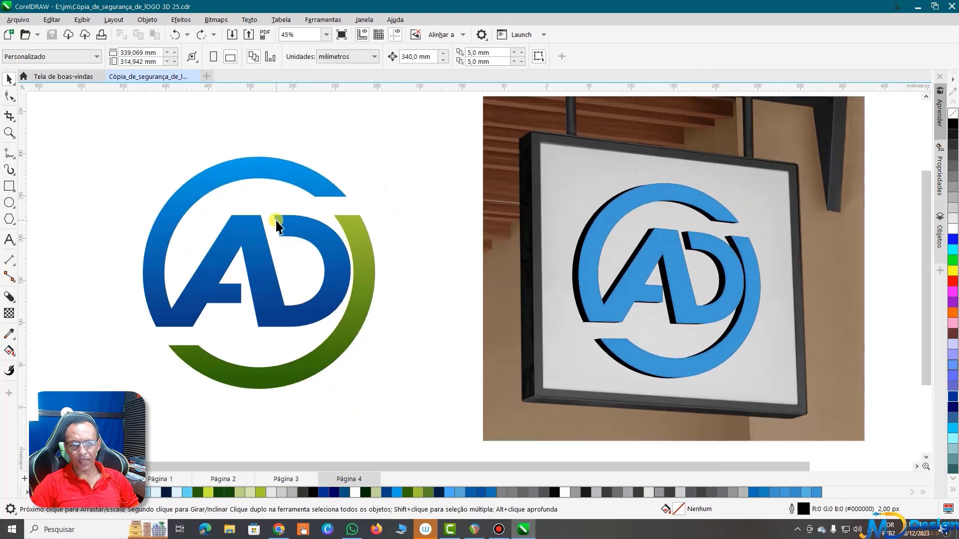
scroll(277, 222, "up", 1)
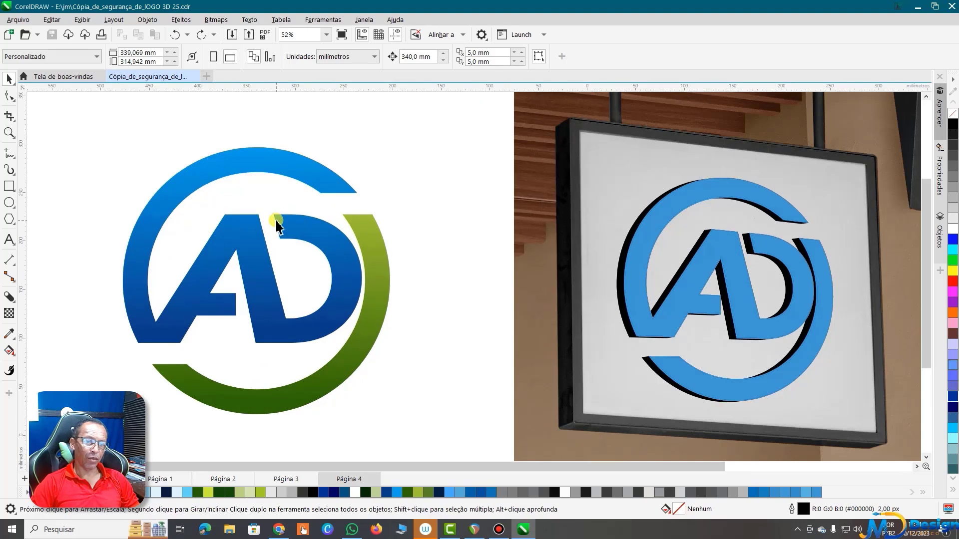
scroll(615, 280, "down", 2)
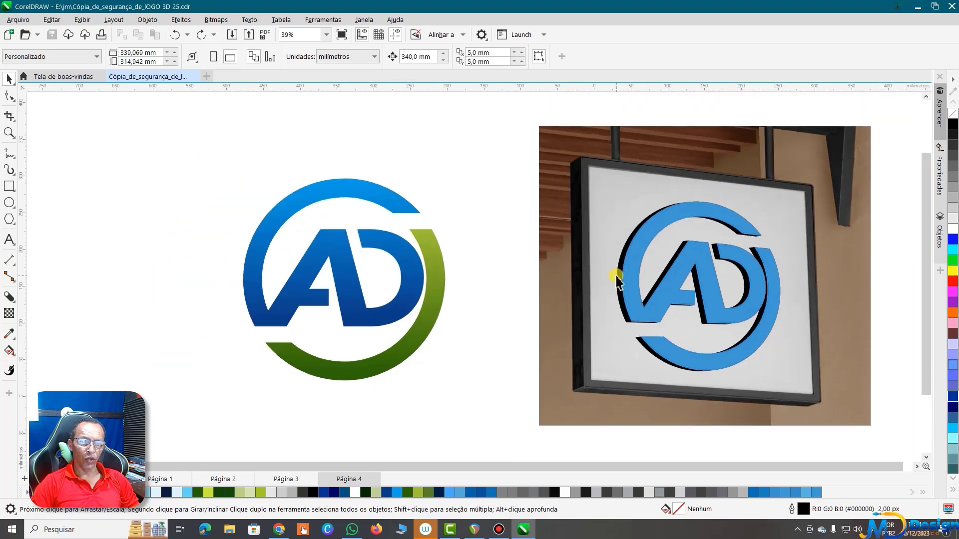
scroll(618, 281, "up", 2)
scroll(831, 358, "up", 1)
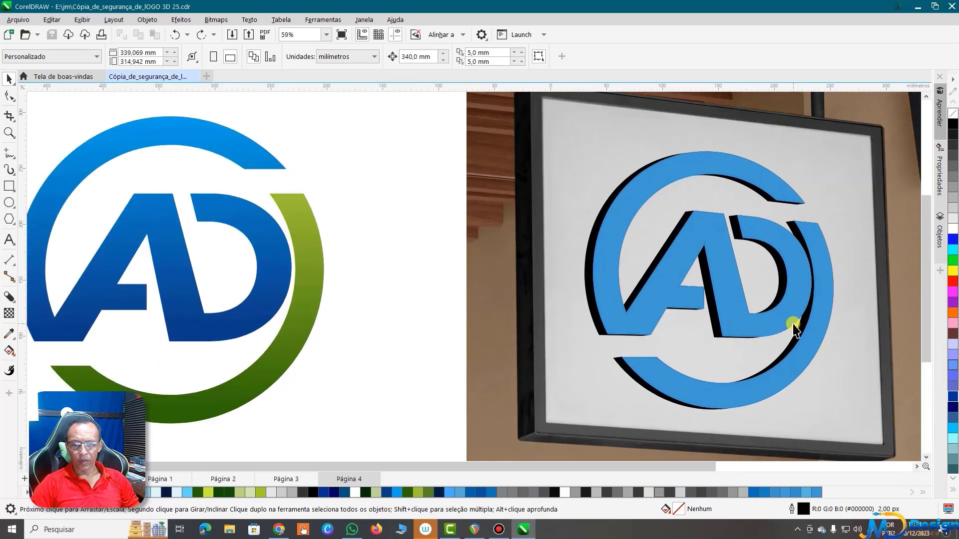
left_click(745, 172)
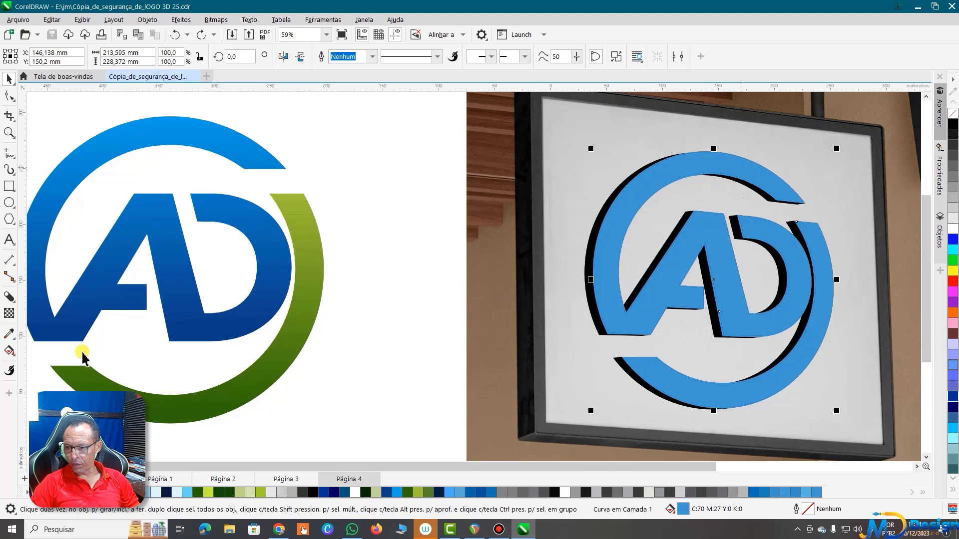
left_click(14, 356)
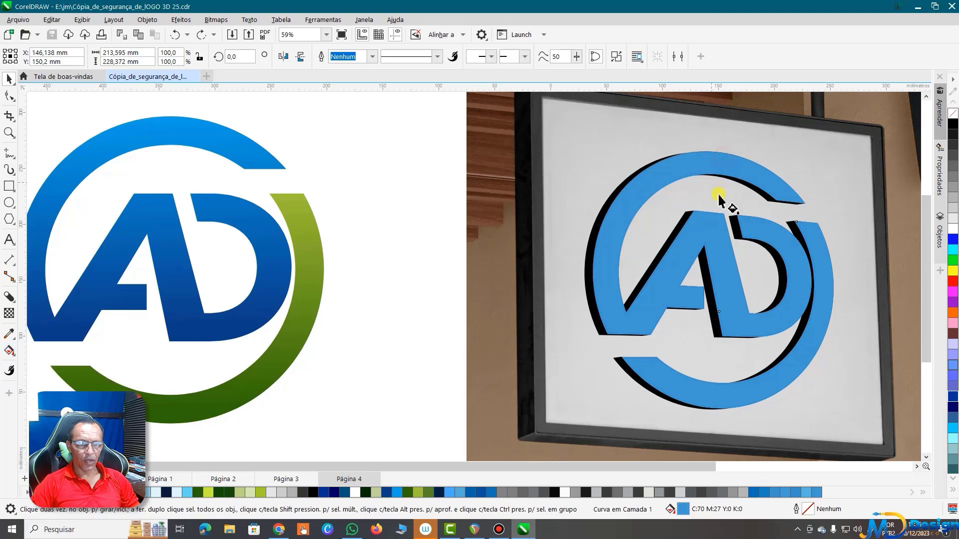
- Drag a linear gradient down the sign logo, making its lower stop Azul-marinho (#003399)
left_click_drag(723, 158, 714, 280)
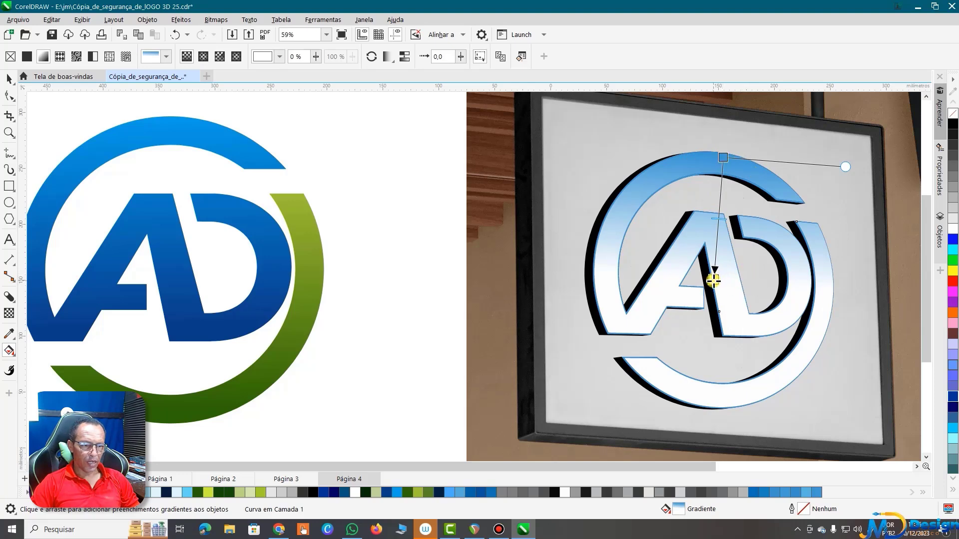
left_click(713, 280)
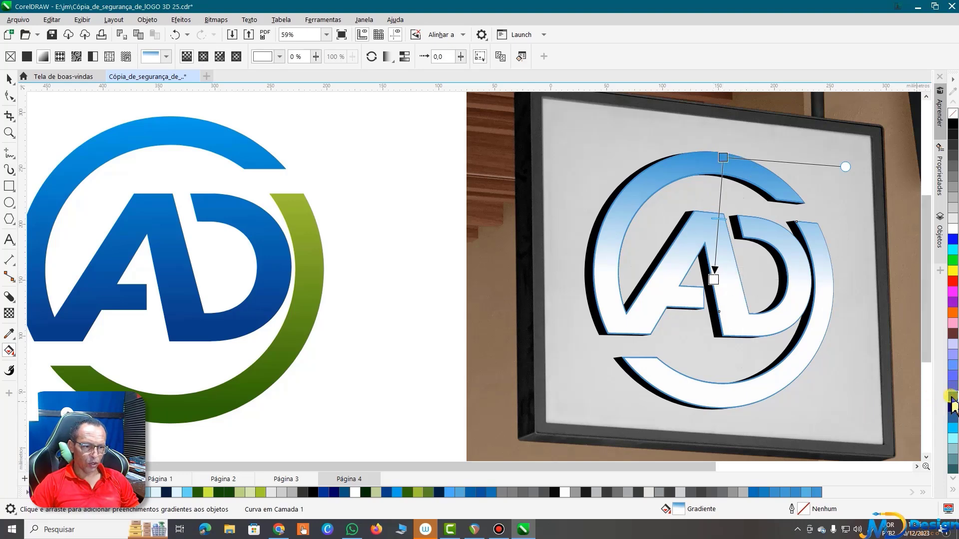
left_click(952, 399)
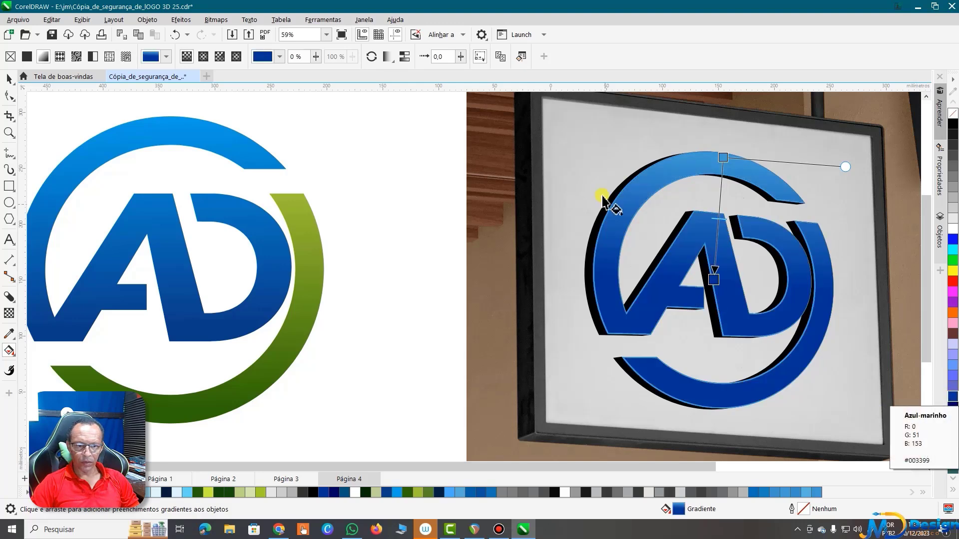
scroll(601, 197, "down", 1)
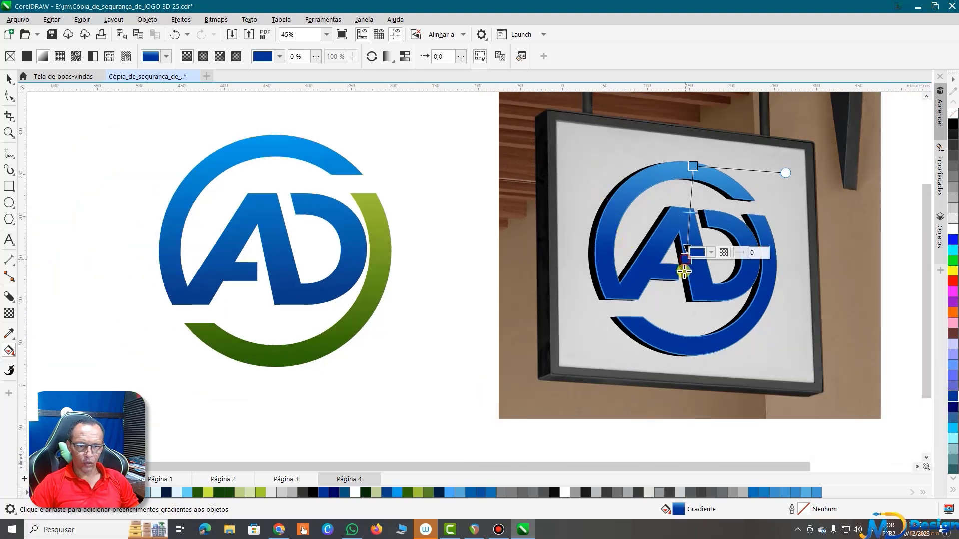
left_click_drag(684, 271, 681, 312)
scroll(700, 210, "up", 1)
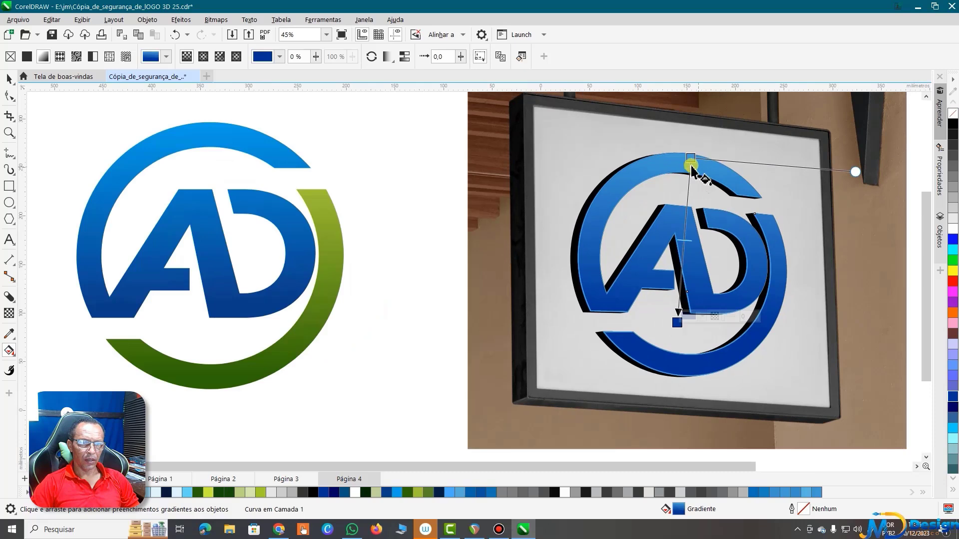
key("space")
left_click(420, 179)
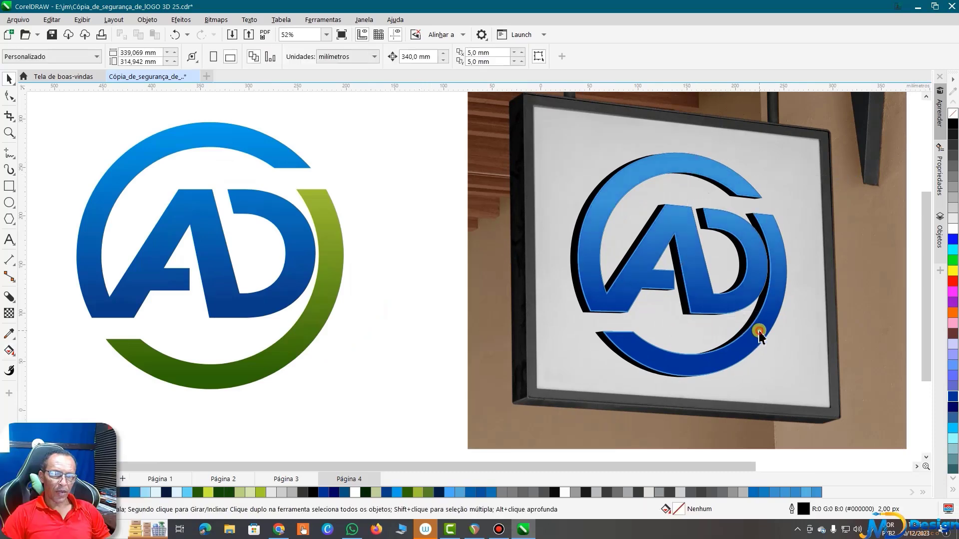
- Break the sign logo apart with Separar Curva and select the lower ring piece alone
left_click(759, 332)
scroll(697, 221, "down", 1)
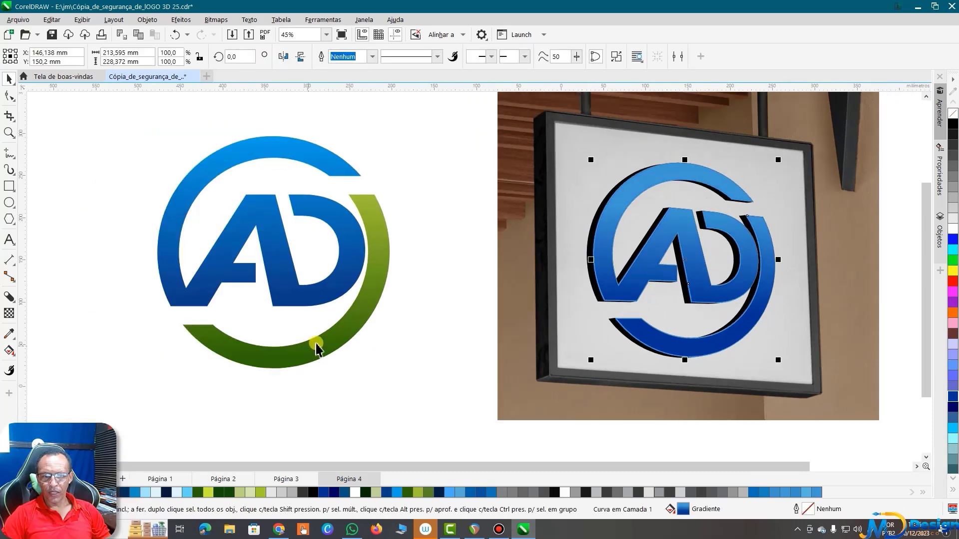
scroll(723, 343, "up", 2)
scroll(723, 342, "up", 3)
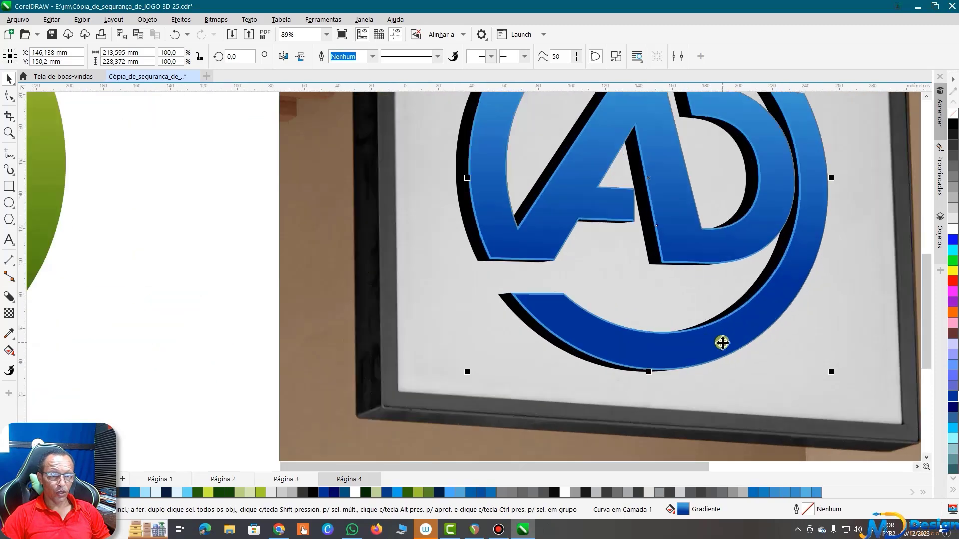
right_click(722, 343)
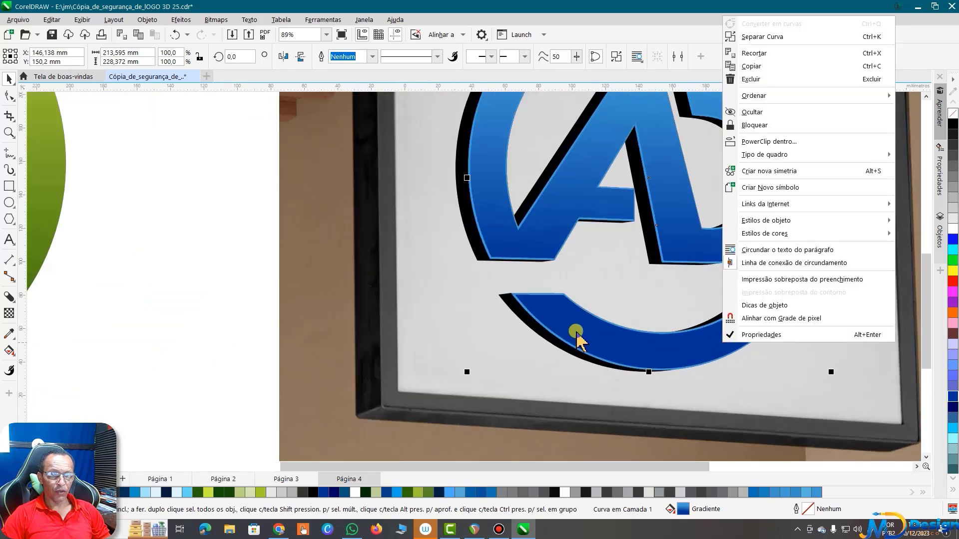
left_click(763, 37)
scroll(670, 282, "down", 2)
scroll(574, 299, "down", 1)
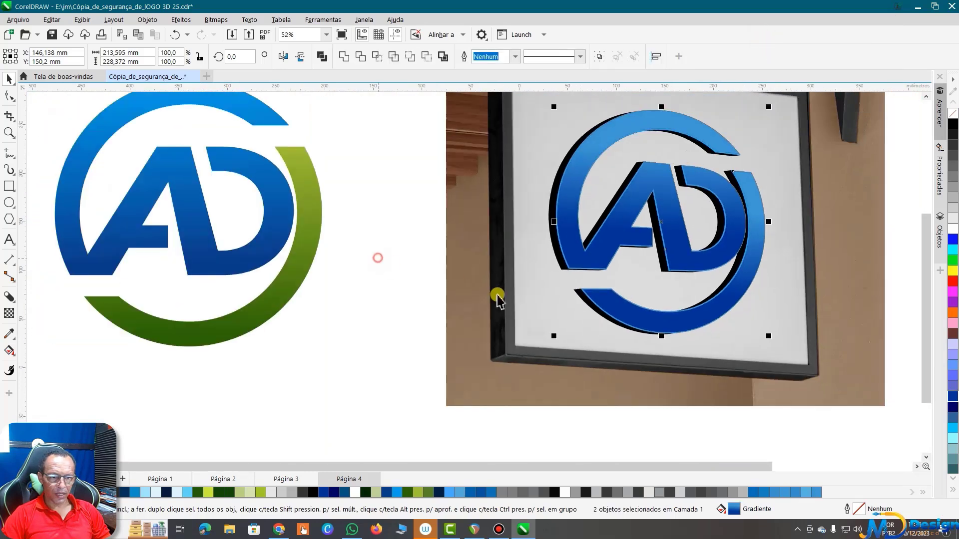
left_click(692, 350)
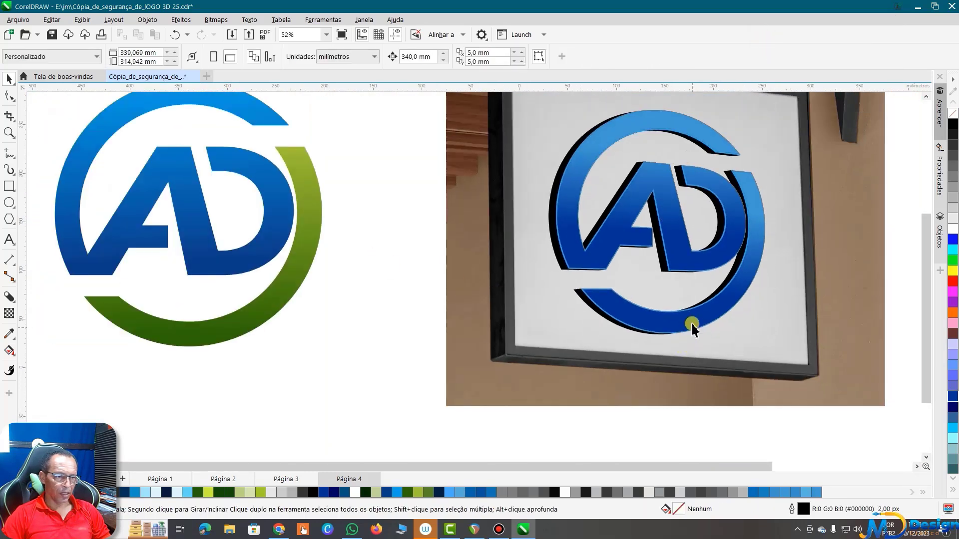
- Fill the selected lower ring with the Verde-grama palette swatch (#009933)
left_click(952, 492)
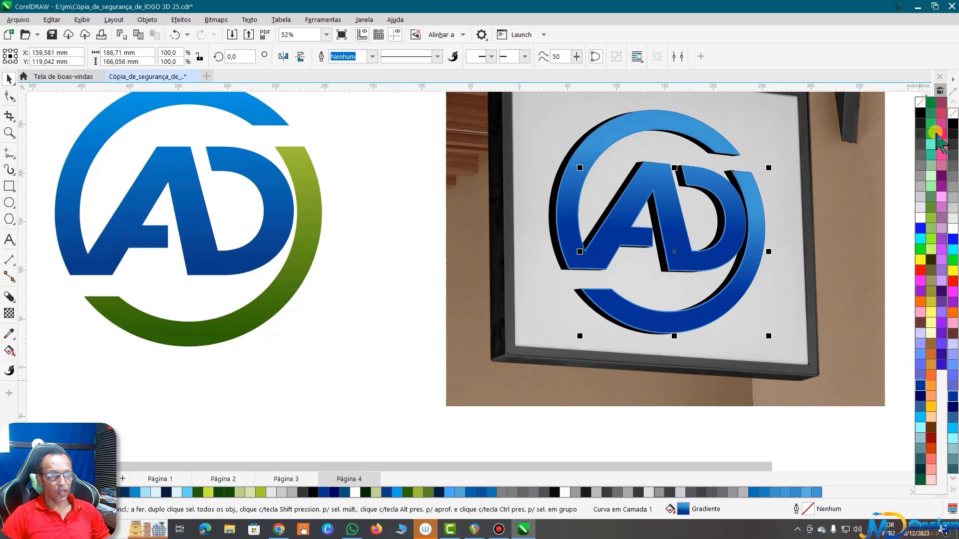
left_click(932, 106)
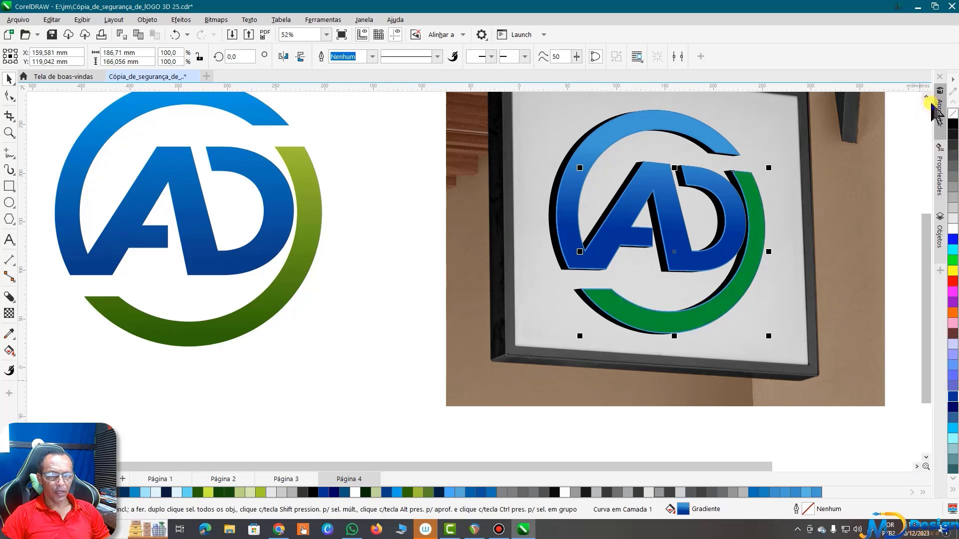
scroll(553, 274, "down", 1)
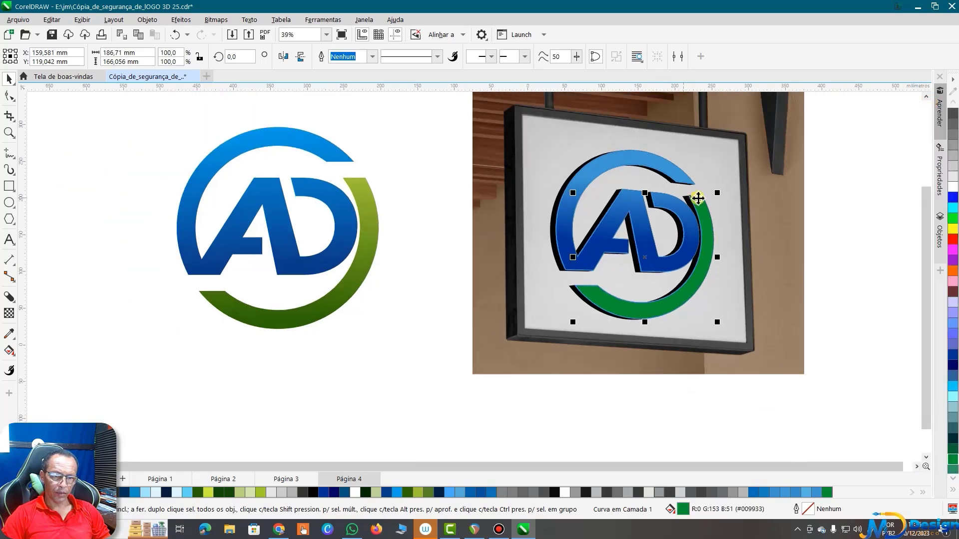
scroll(696, 242, "up", 1)
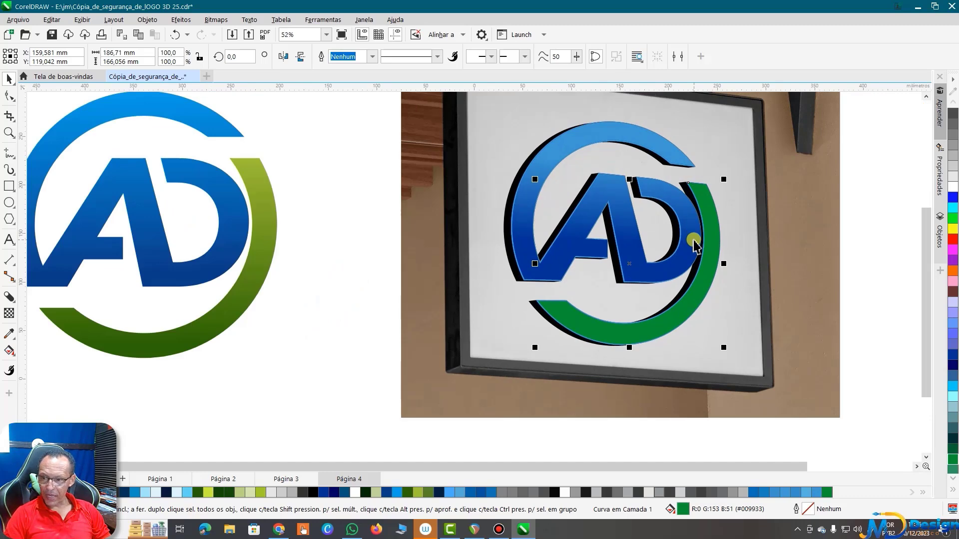
left_click(14, 355)
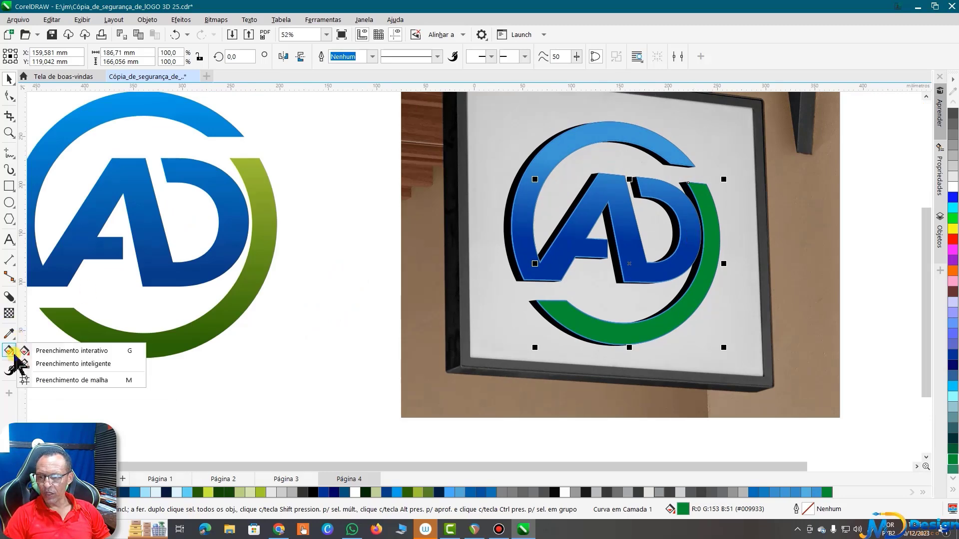
- Drag a top-to-bottom linear gradient over the lower ring and make its bottom stop dark green
left_click(70, 352)
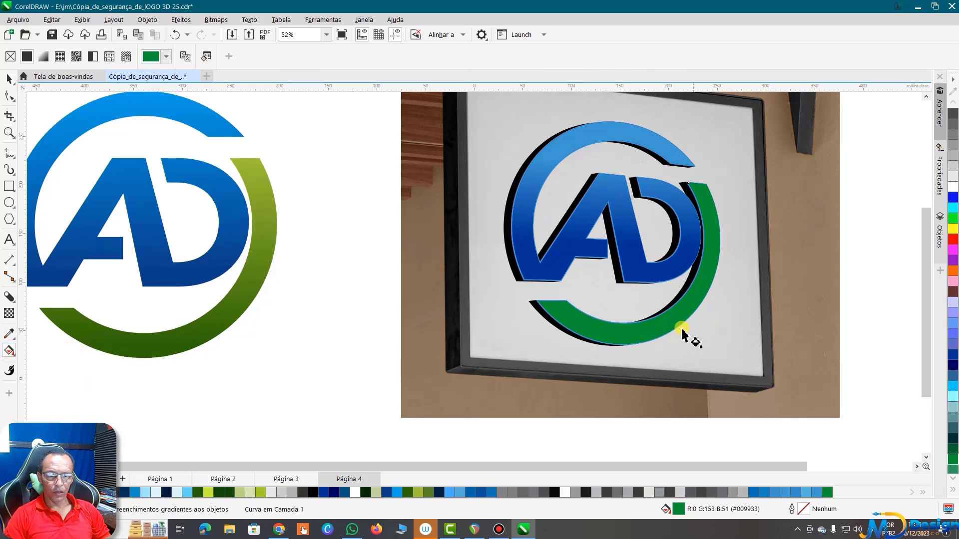
left_click_drag(664, 329, 678, 183)
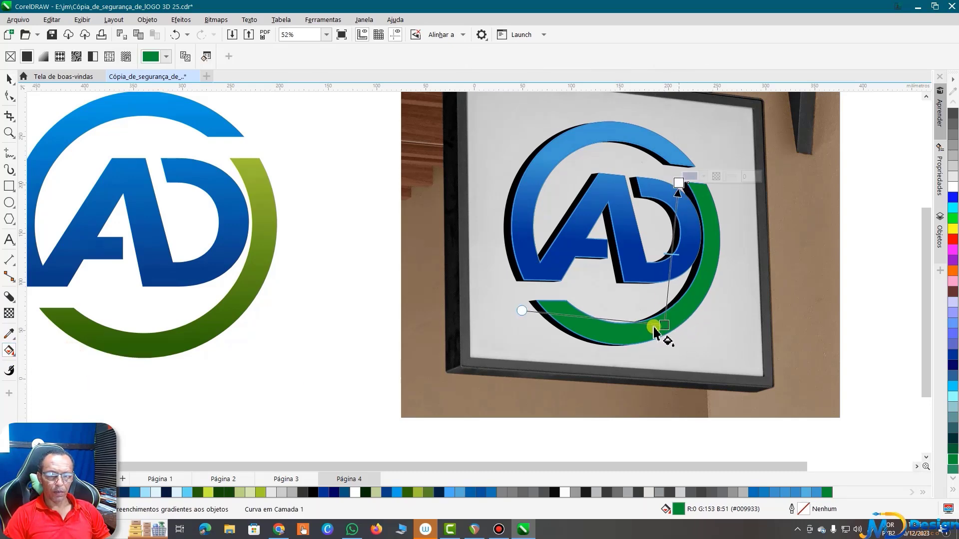
left_click_drag(648, 171, 628, 342)
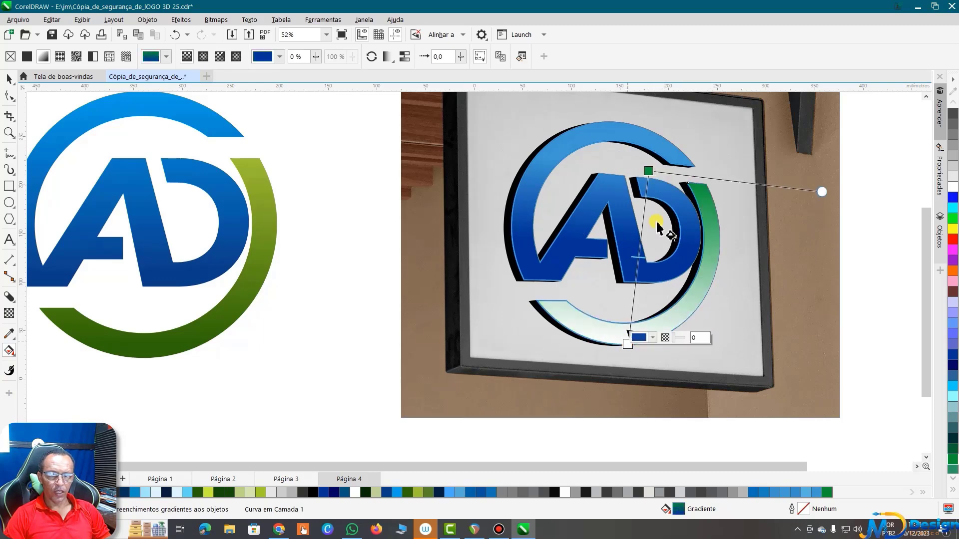
left_click_drag(647, 169, 646, 179)
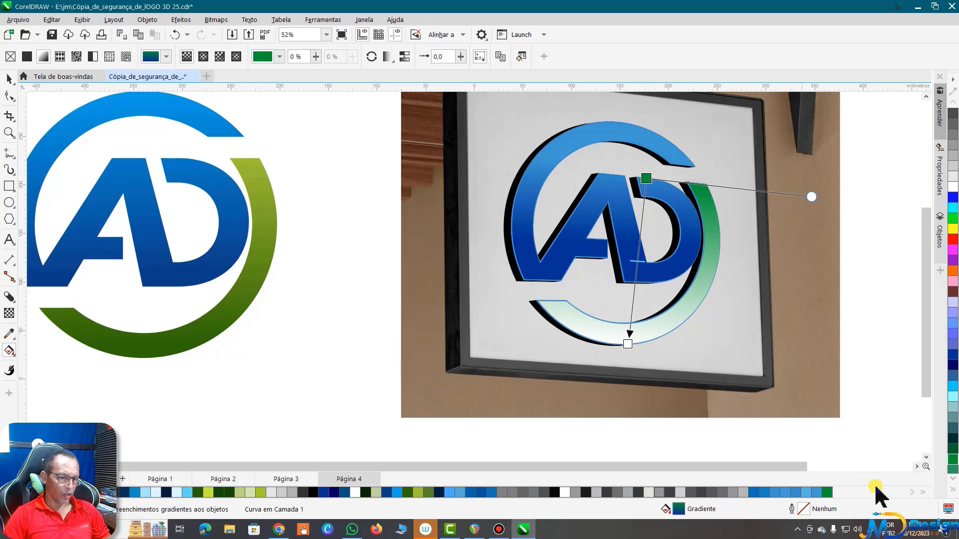
left_click(953, 490)
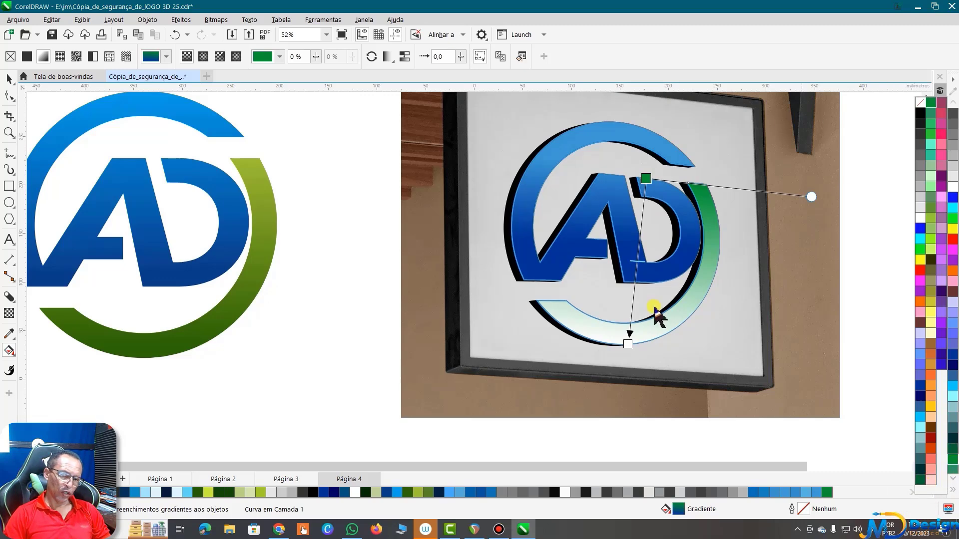
left_click(628, 344)
left_click(628, 344)
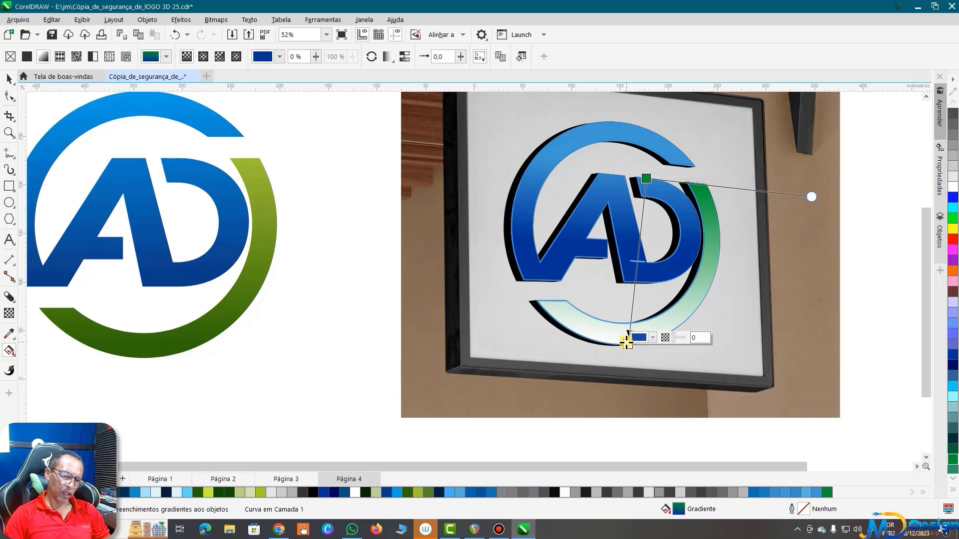
left_click(953, 494)
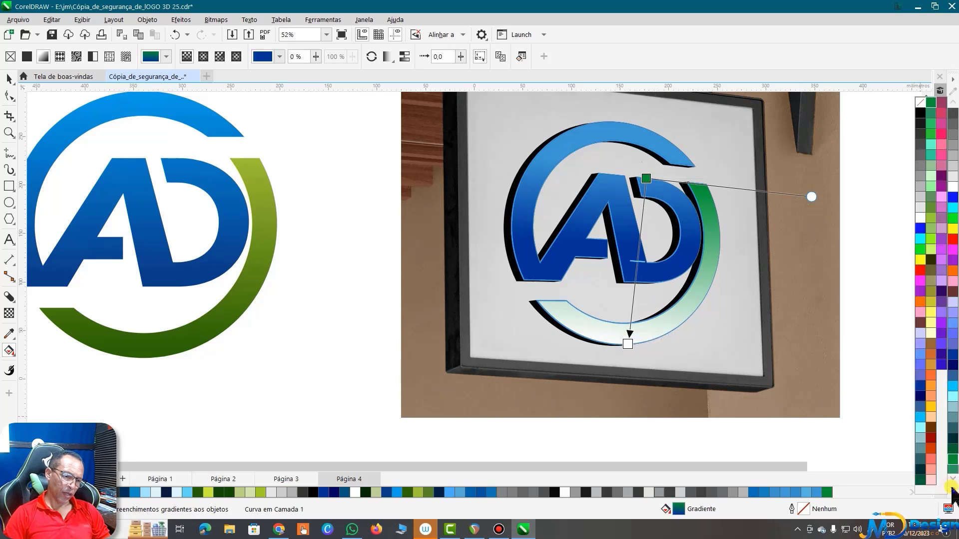
left_click(953, 457)
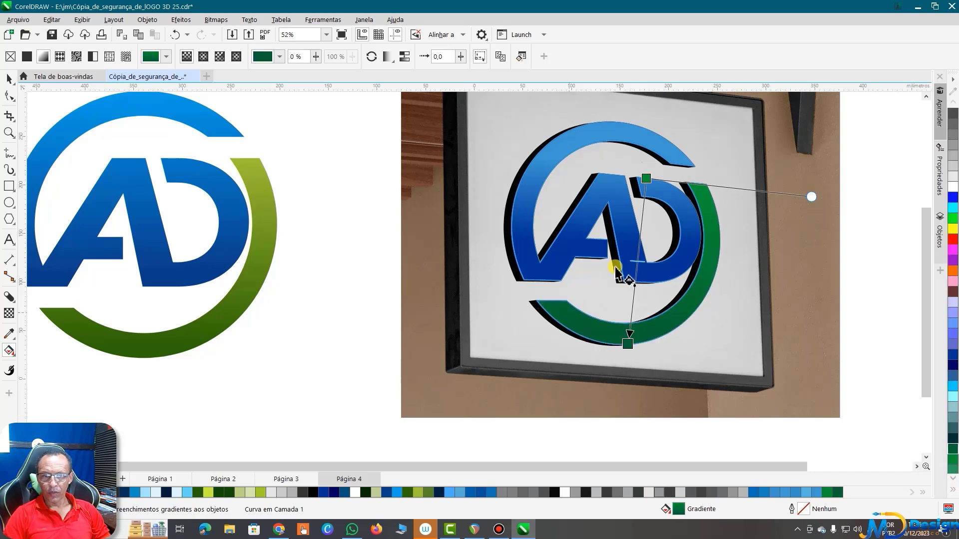
- Add a middle colour node to the ring's gradient, make the top bright green, and lower the middle node
left_click(647, 178)
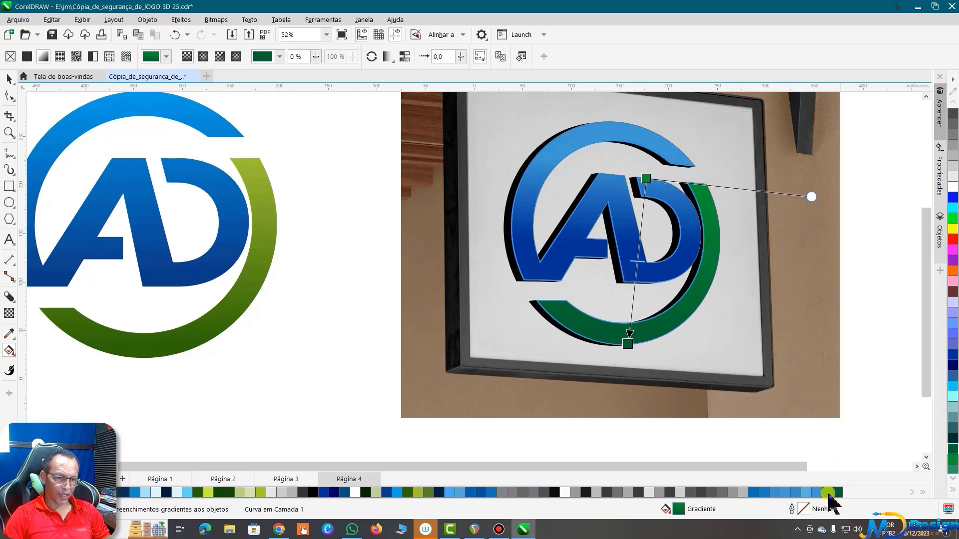
double_click(641, 229)
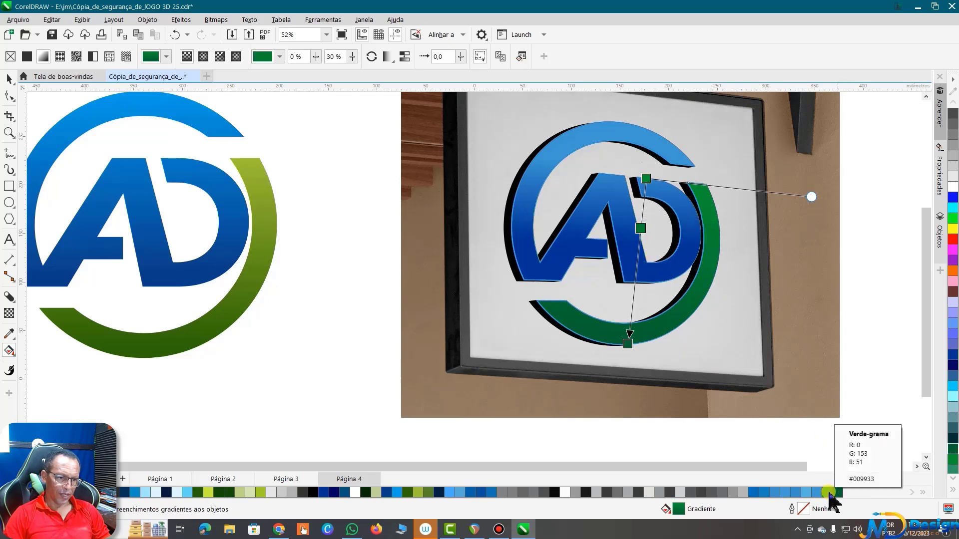
left_click(829, 494)
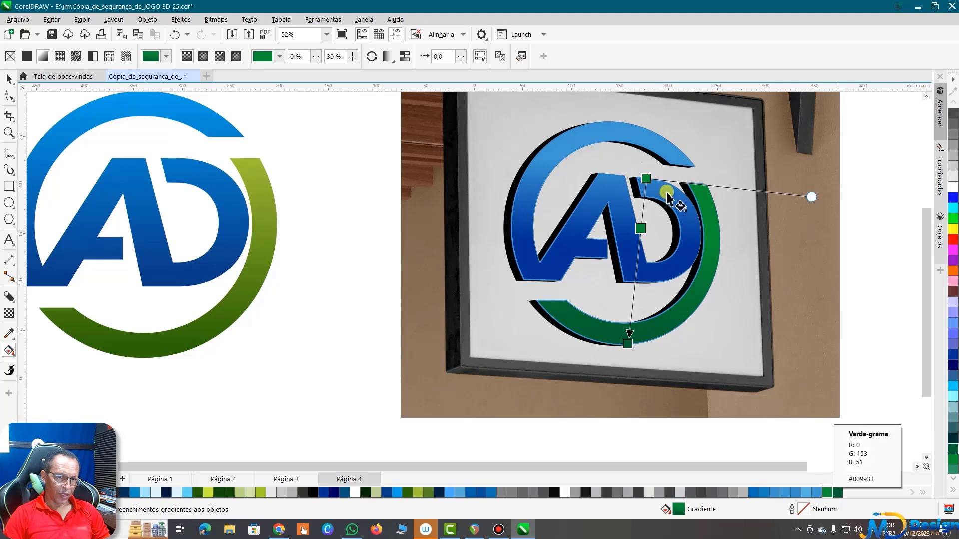
left_click(647, 180)
left_click(647, 179)
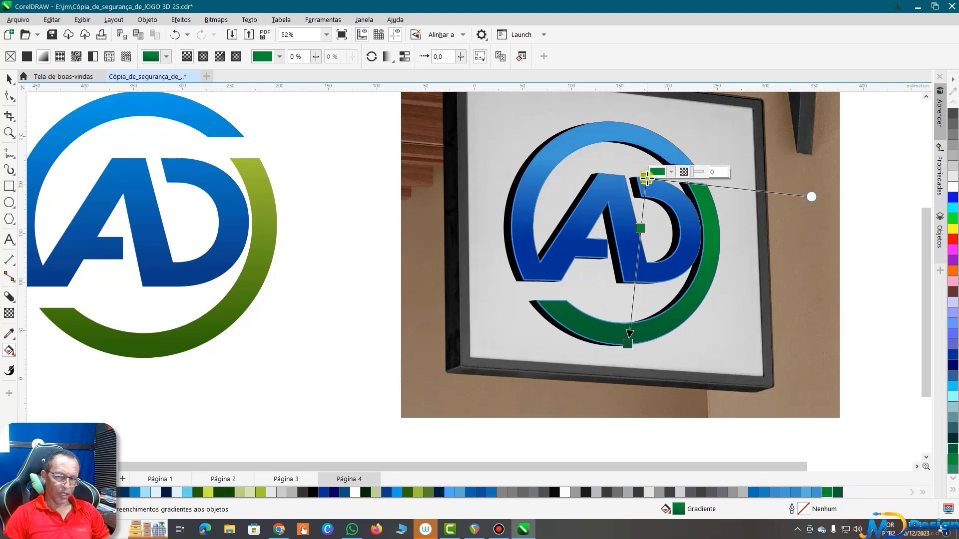
left_click(953, 219)
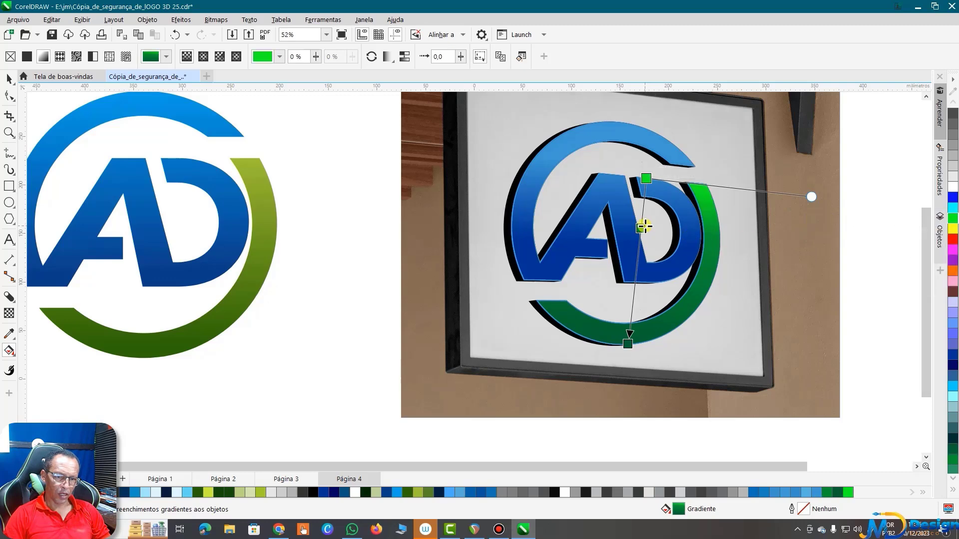
left_click_drag(641, 229, 638, 278)
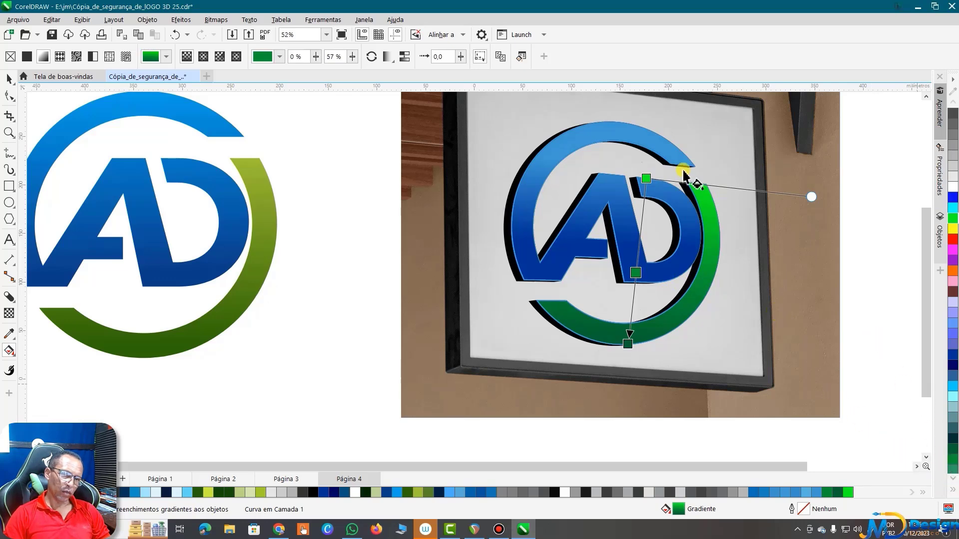
- Set the top node to spring green and angle the gradient so it darkens toward the lower left
left_click(645, 179)
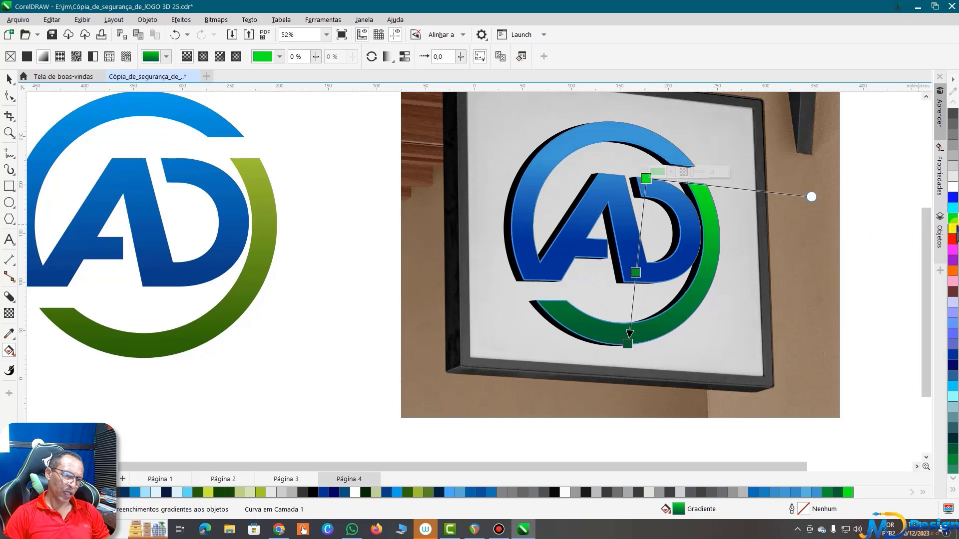
left_click(952, 491)
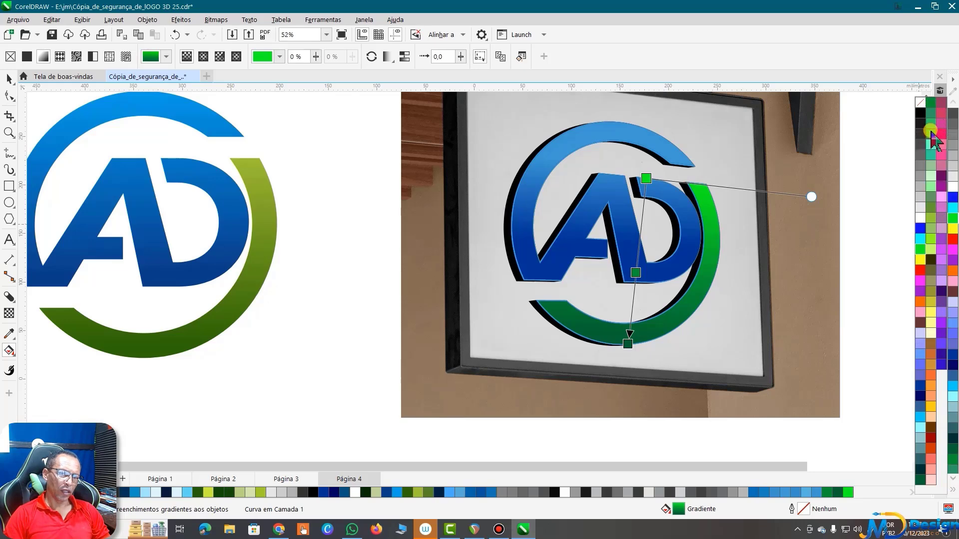
left_click(931, 132)
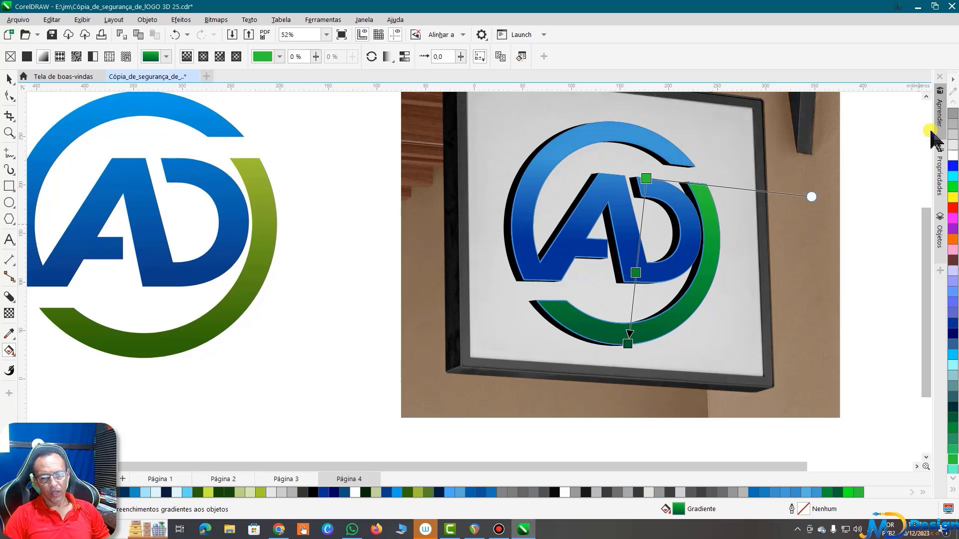
left_click_drag(628, 344, 570, 343)
left_click_drag(650, 183, 654, 180)
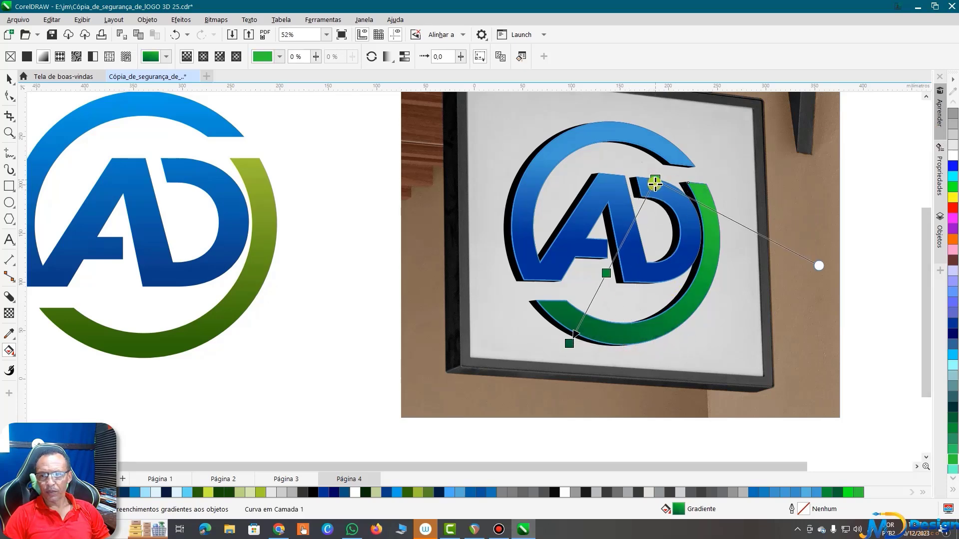
left_click(8, 80)
- Stretch the blue letters' gradient, moving its start up the arc and its end further down
scroll(634, 275, "down", 1)
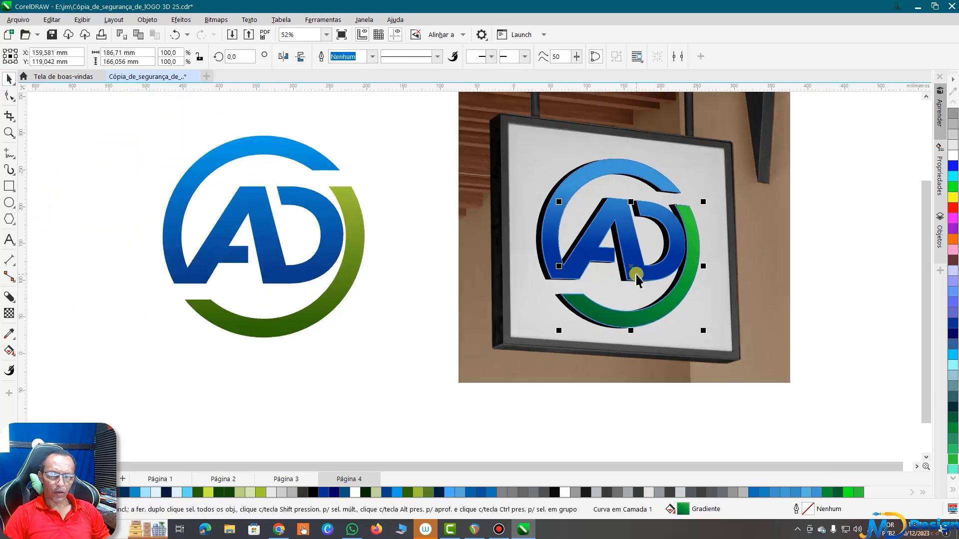
left_click(832, 227)
scroll(602, 184, "up", 1)
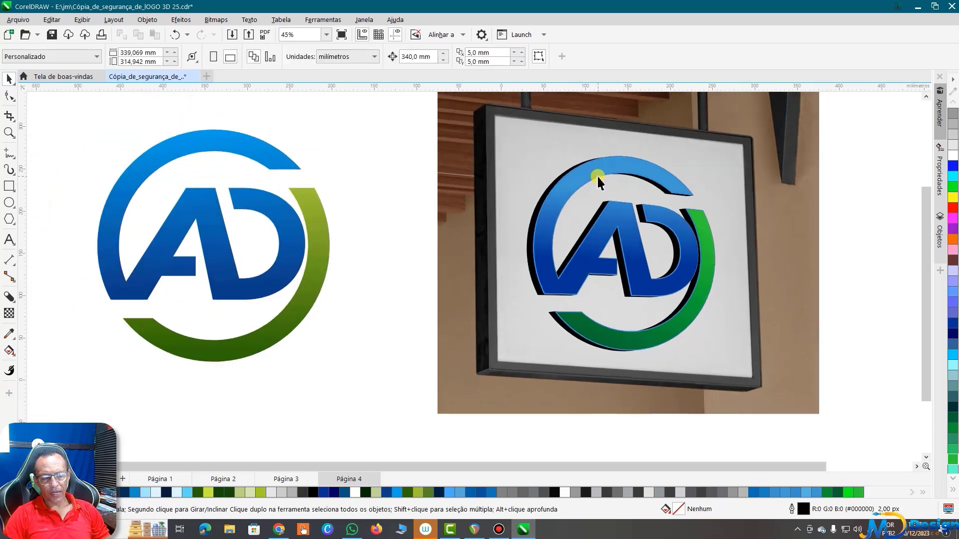
left_click(653, 173)
scroll(653, 170, "up", 1)
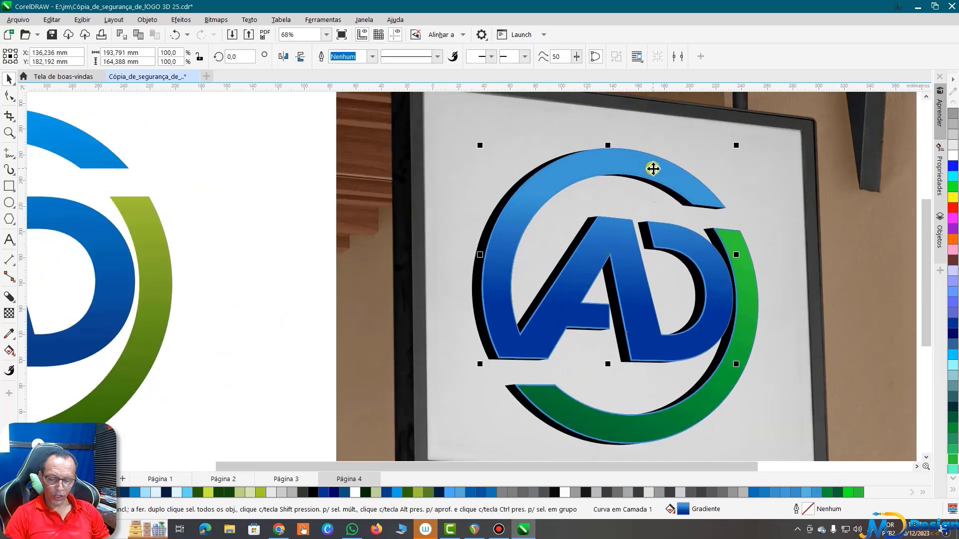
key("g")
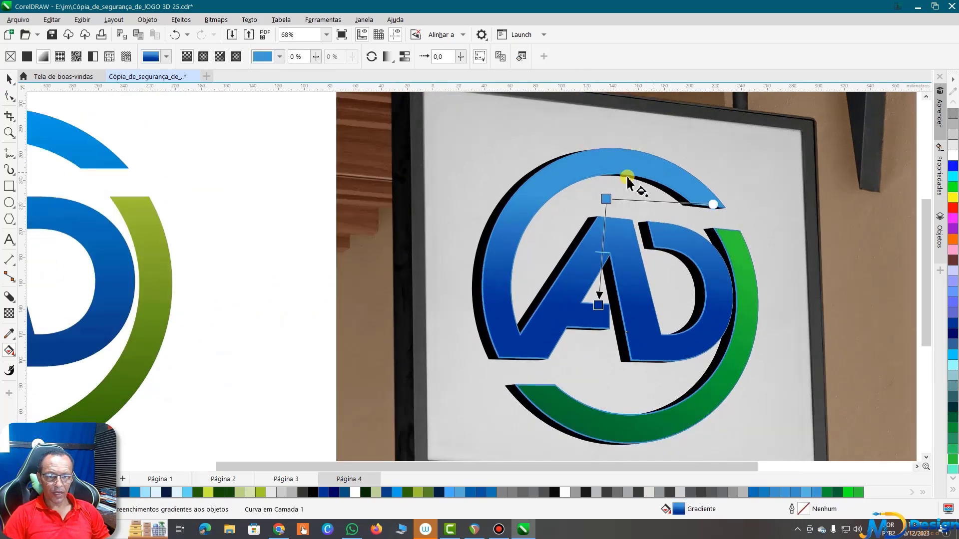
left_click_drag(606, 199, 605, 174)
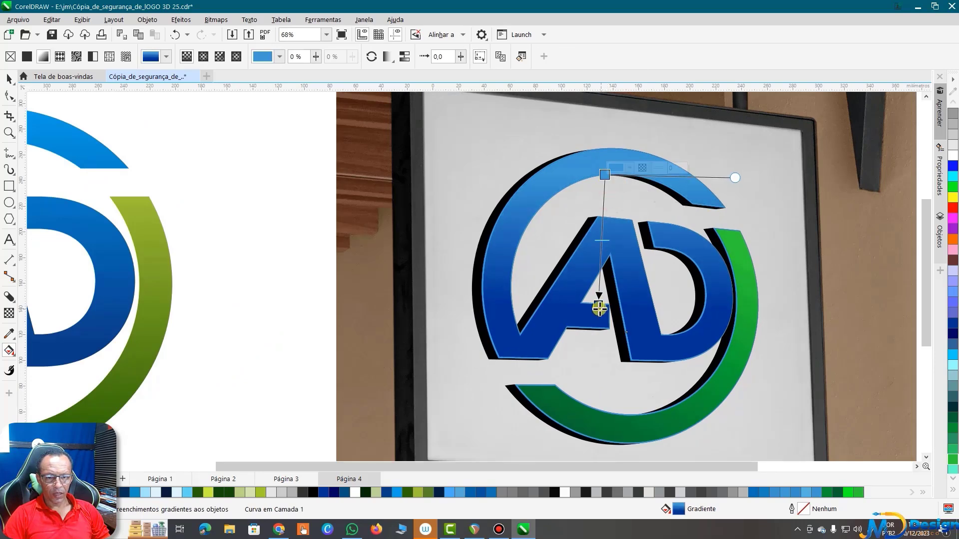
left_click_drag(599, 306, 598, 323)
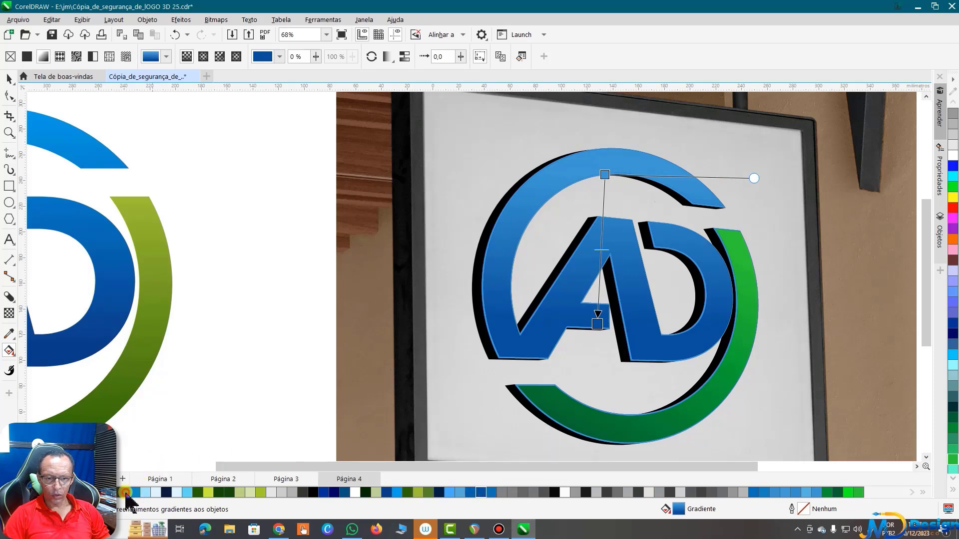
- Try navy and royal-blue swatches for the gradient's end node, then open its colour chooser
left_click(125, 493)
left_click(953, 324)
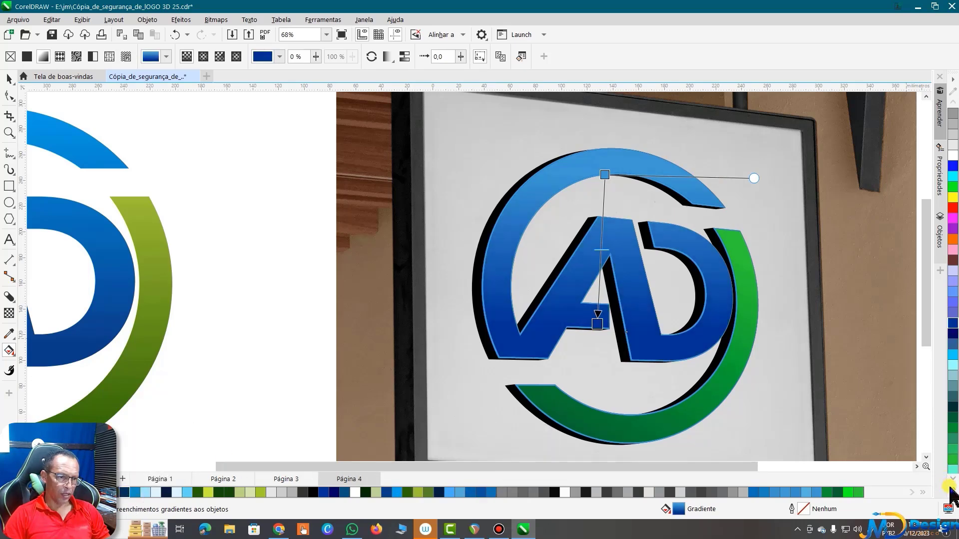
left_click(952, 492)
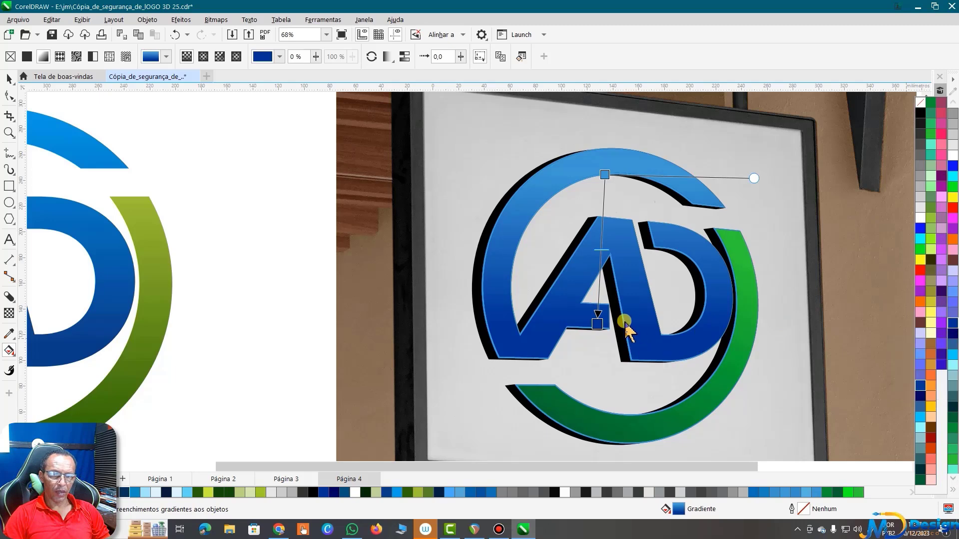
left_click(598, 326)
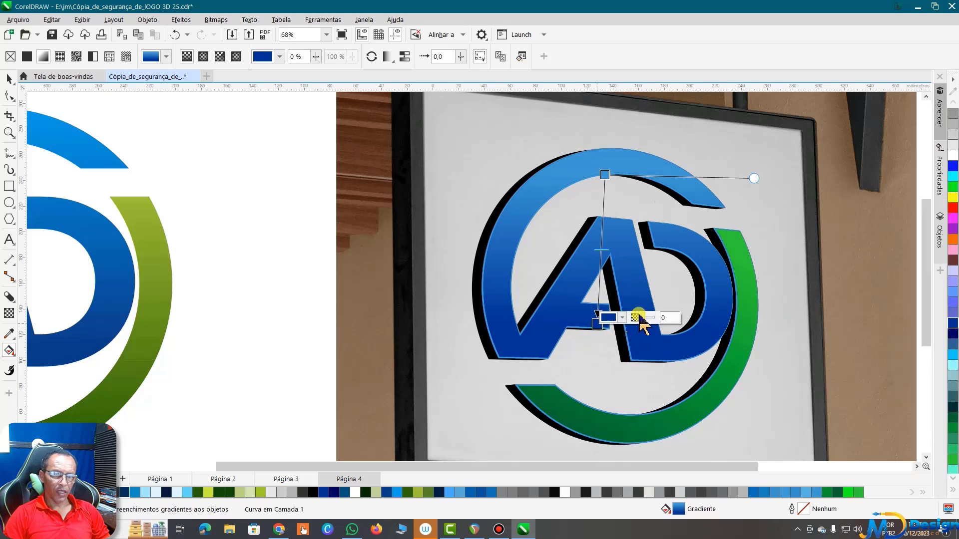
left_click(622, 318)
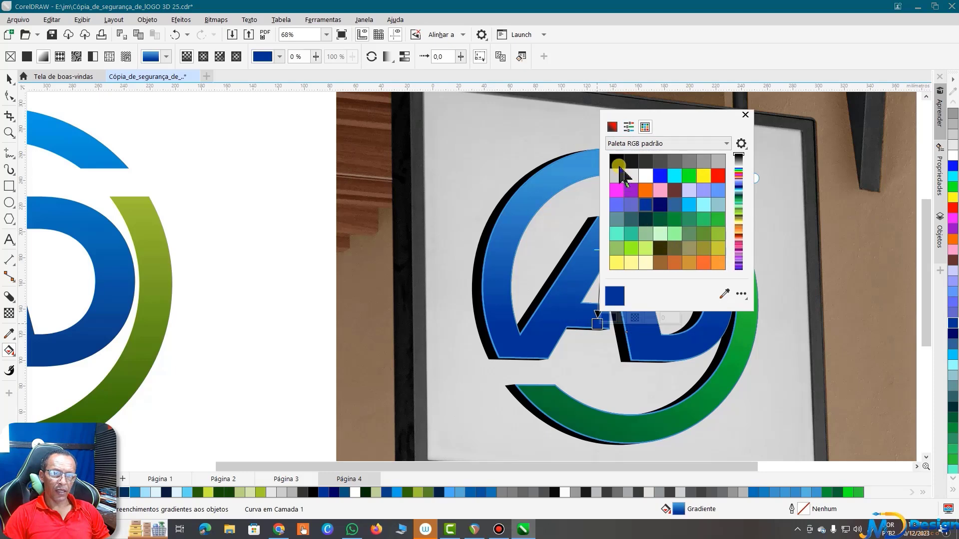
- Mix the gradient's end colour in RGB to deep blue #00458F (R0 G69 B143)
left_click(613, 127)
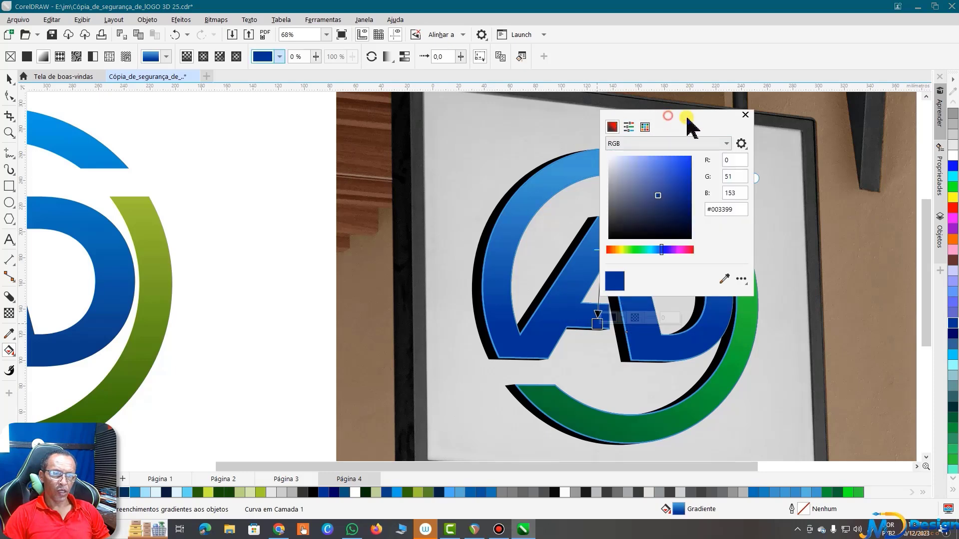
left_click_drag(686, 116, 813, 77)
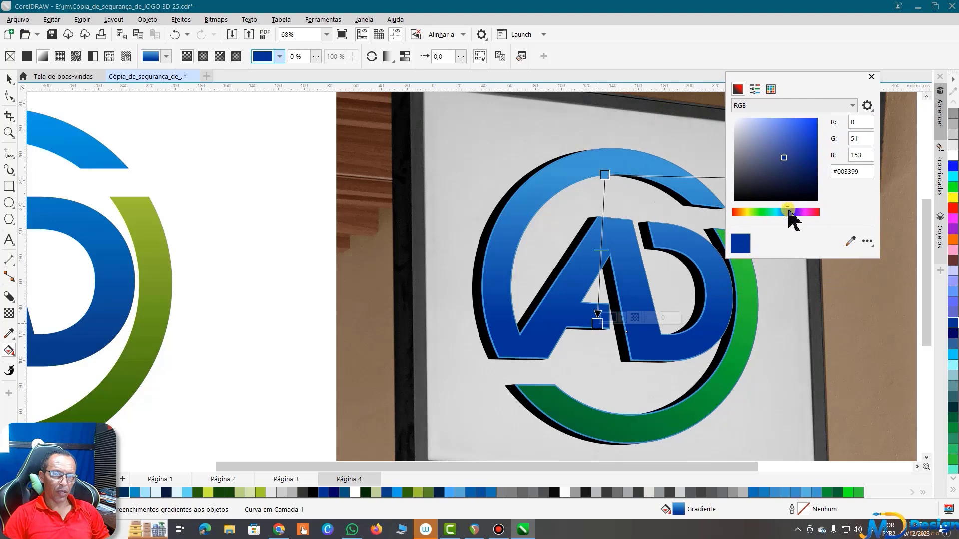
left_click(788, 212)
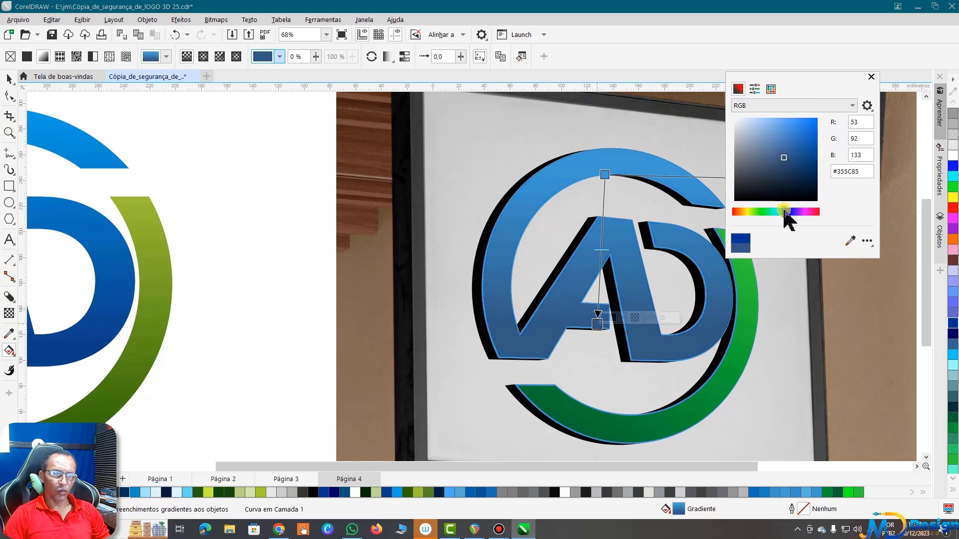
left_click_drag(793, 165, 817, 144)
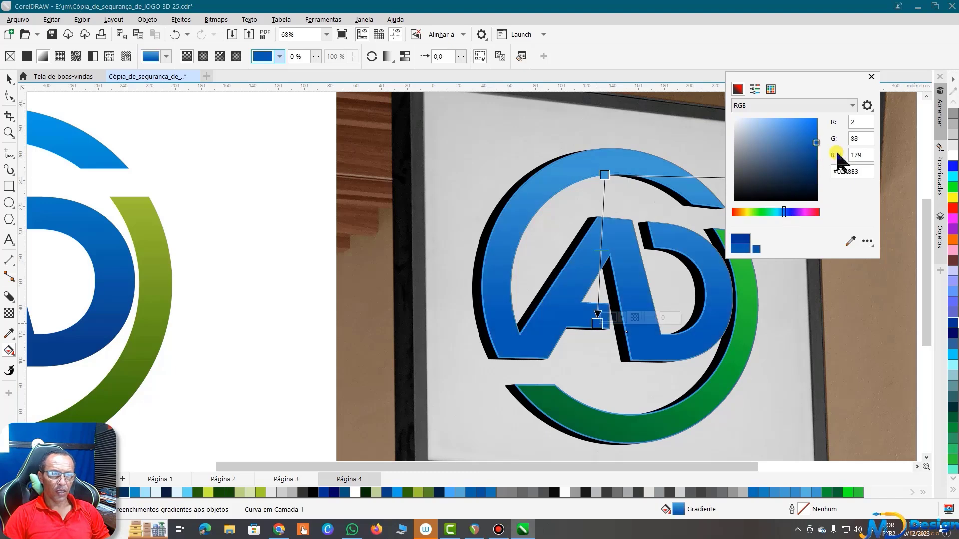
left_click(817, 154)
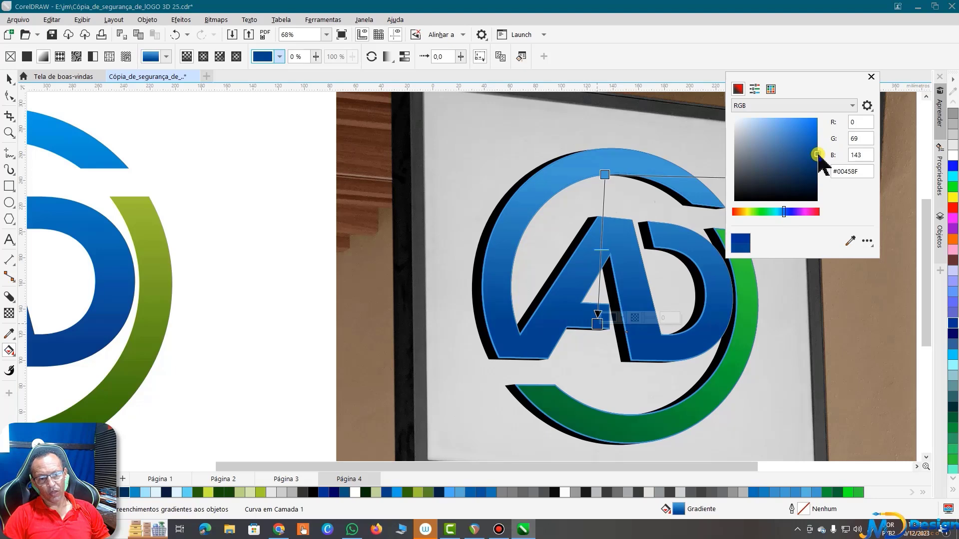
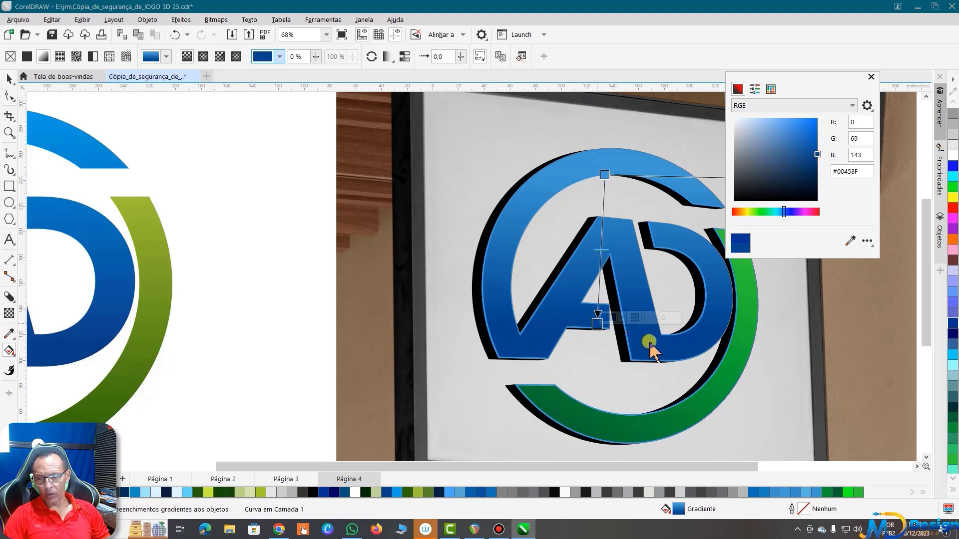
- Add a paler blue node at 40% along the AD logo's blue gradient
left_click(871, 77)
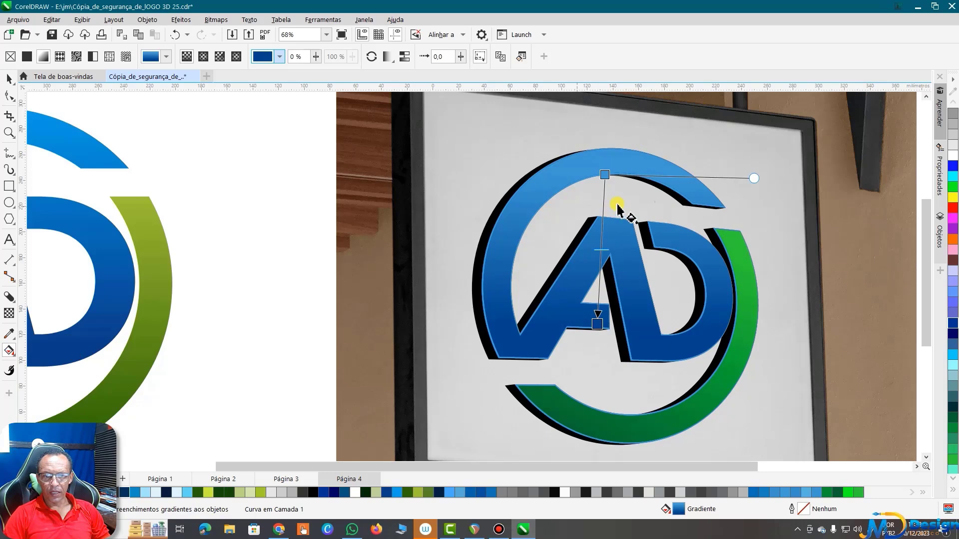
double_click(600, 235)
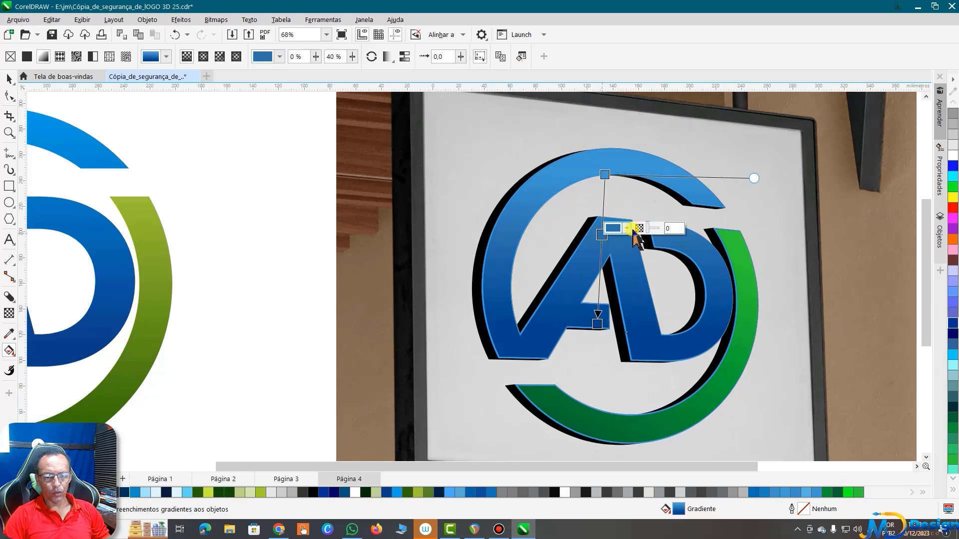
left_click(626, 229)
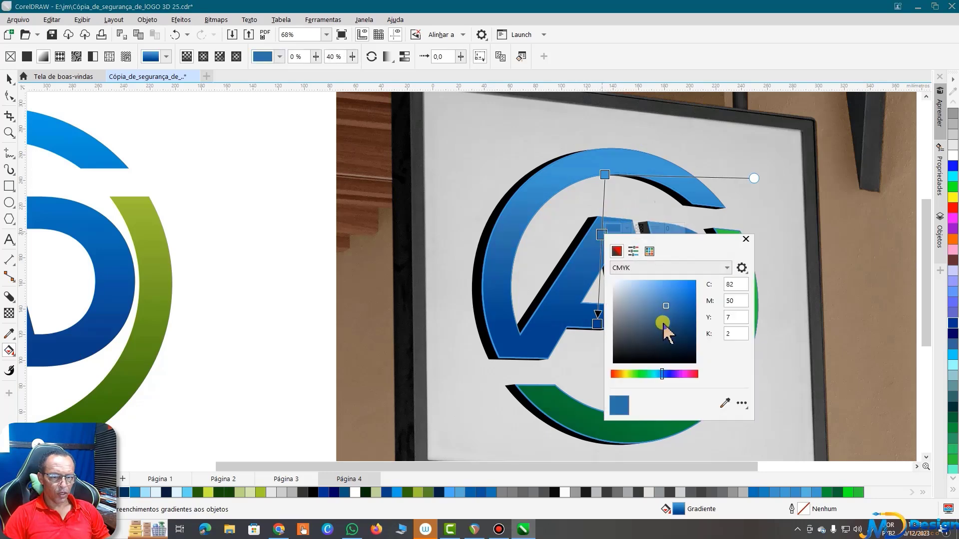
mouse_move(672, 291)
left_mouse_down()
mouse_move(690, 281)
mouse_move(662, 281)
left_mouse_up()
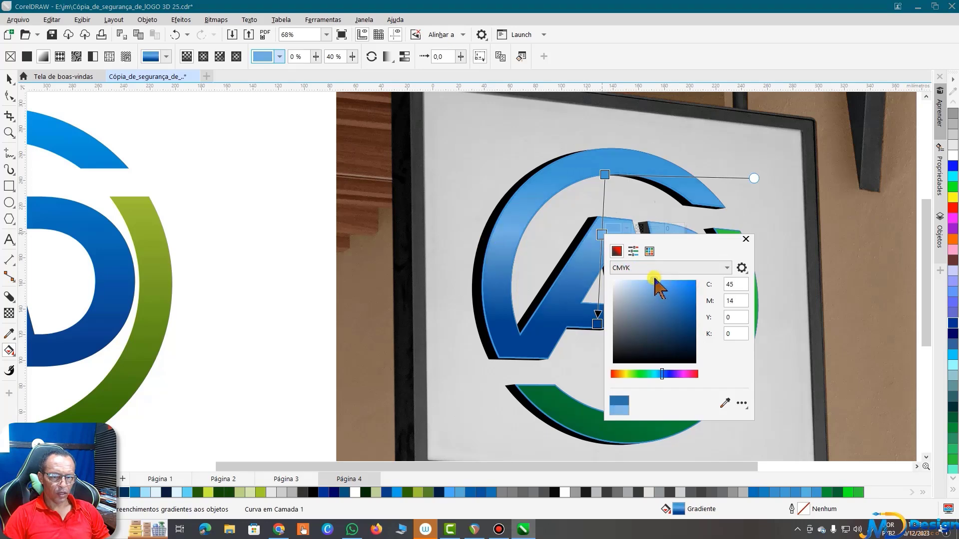
left_click(604, 173)
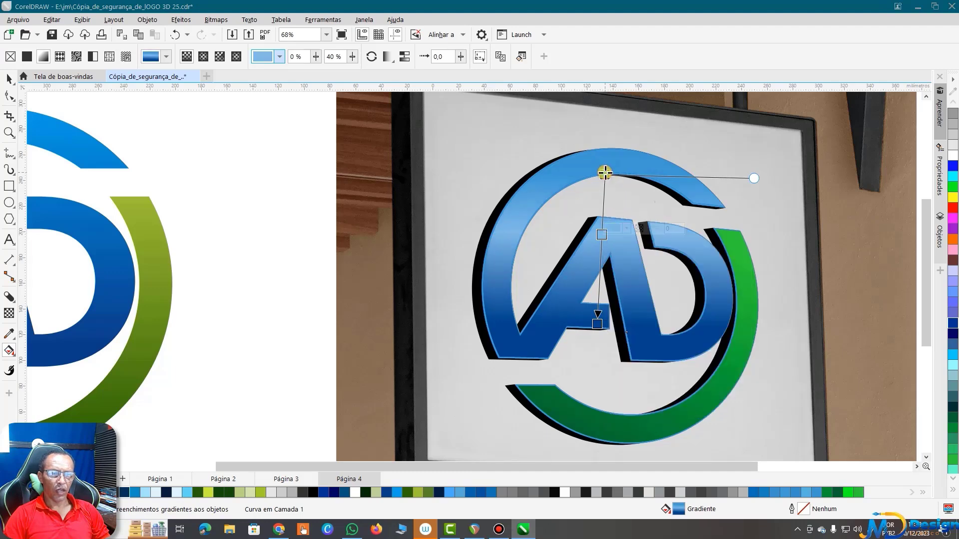
- Set the gradient's top node to light blue C47 M0 Y0 K0
left_click(604, 174)
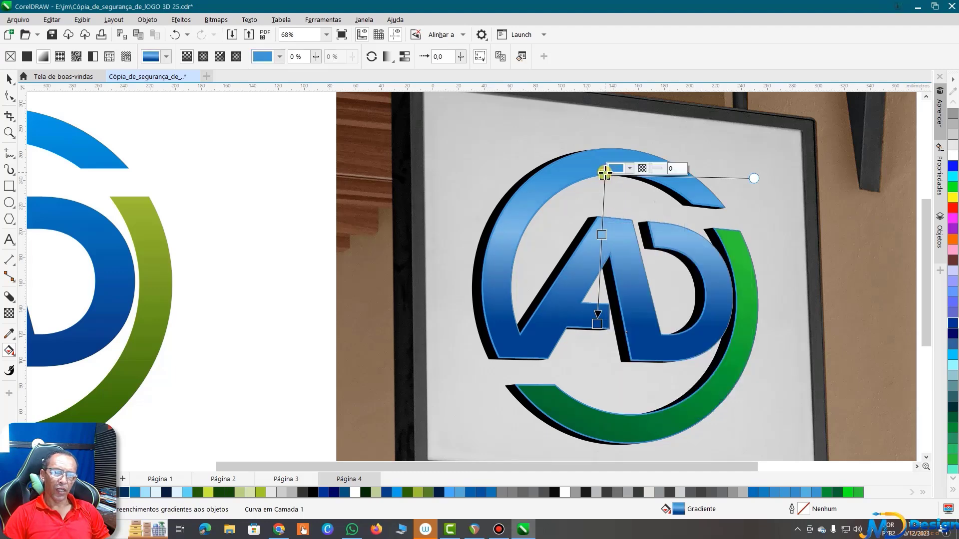
left_click(630, 168)
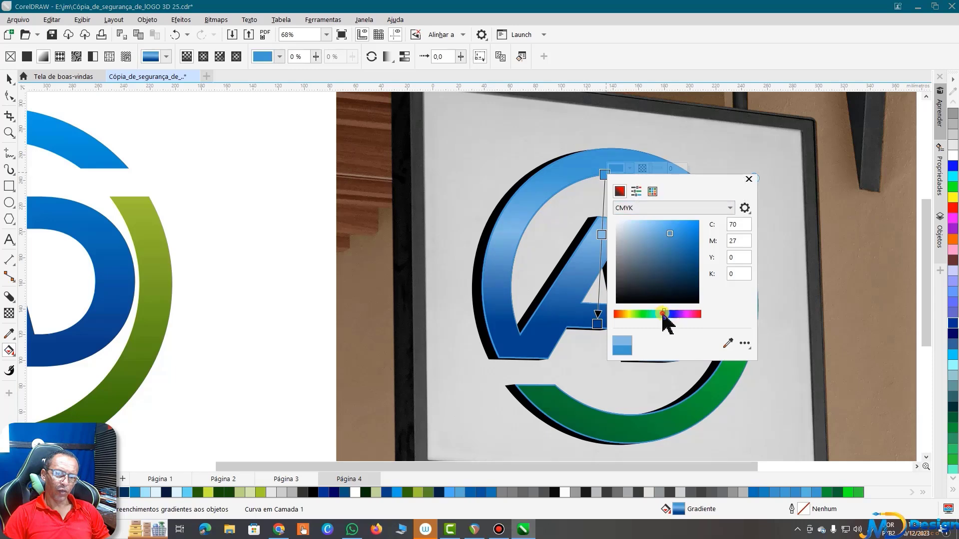
left_click_drag(676, 268, 659, 210)
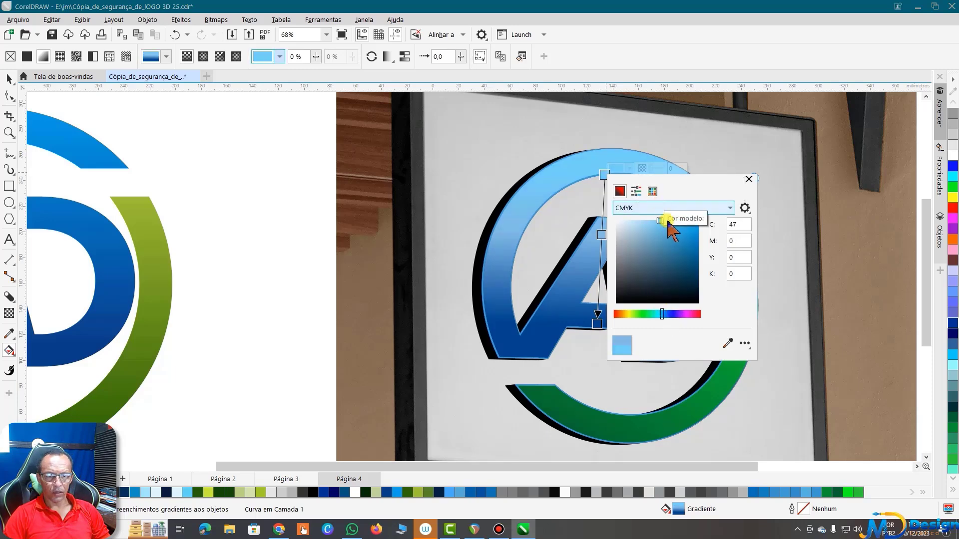
left_click(749, 179)
scroll(727, 215, "down", 1)
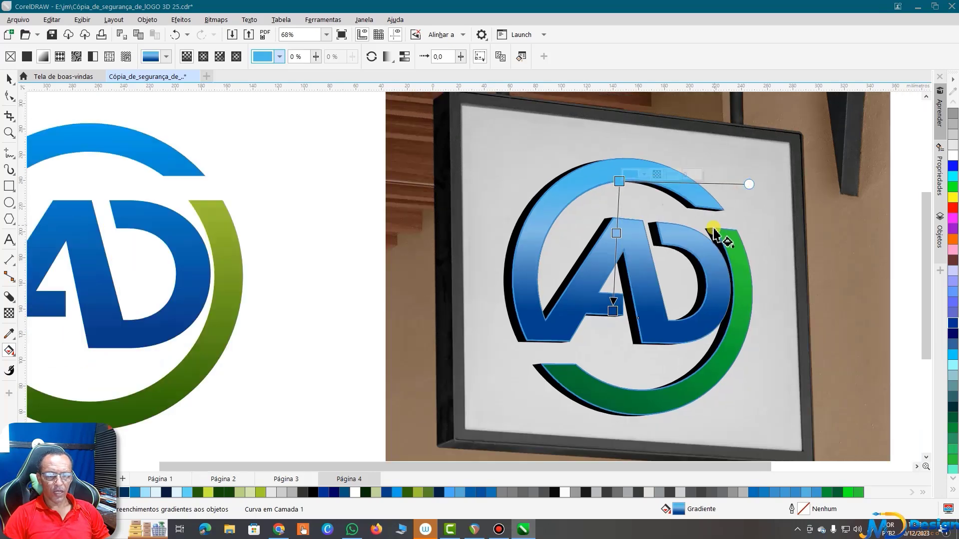
scroll(727, 235, "down", 2)
scroll(649, 210, "down", 2)
scroll(657, 220, "up", 1)
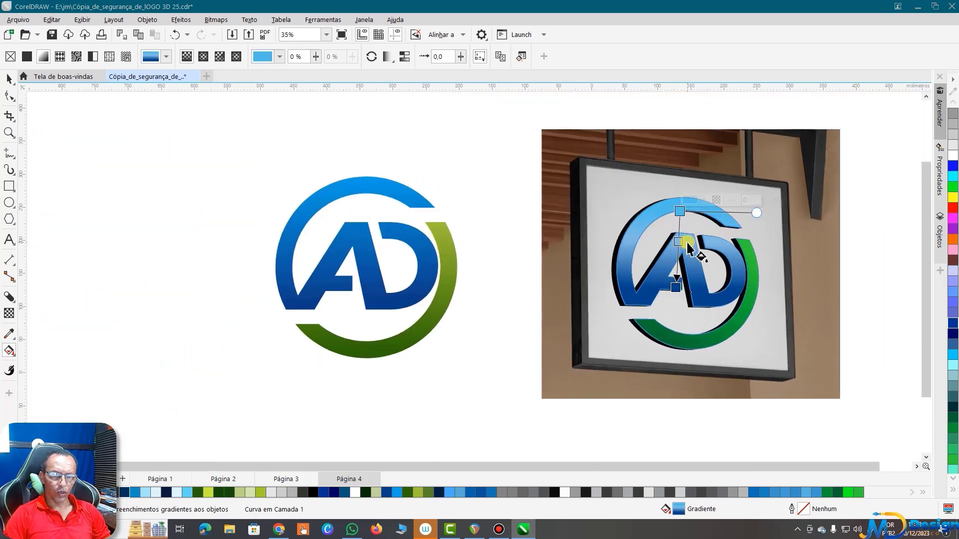
scroll(688, 244, "up", 2)
scroll(688, 247, "up", 3)
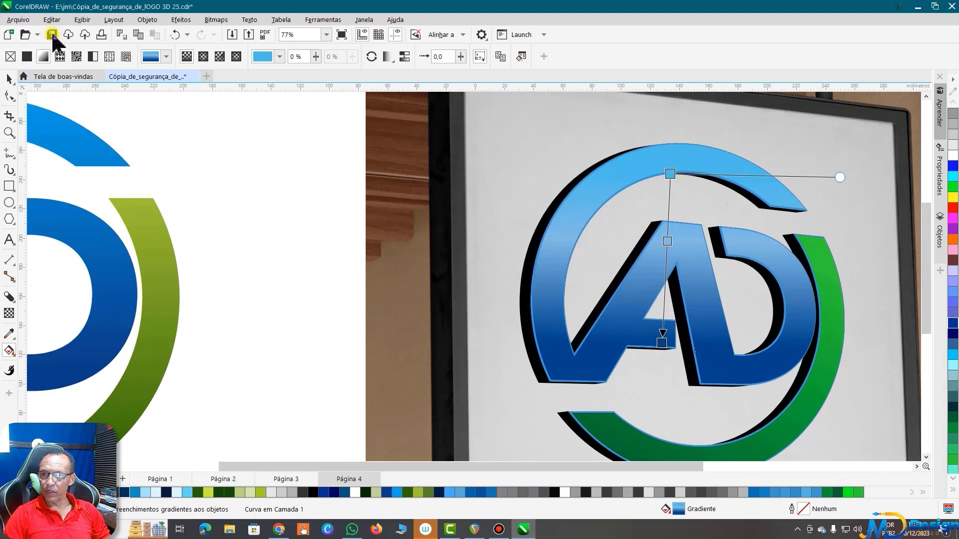
- Save the sign mockup document and deselect the logo
left_click(52, 35)
left_click(9, 79)
left_click(239, 155)
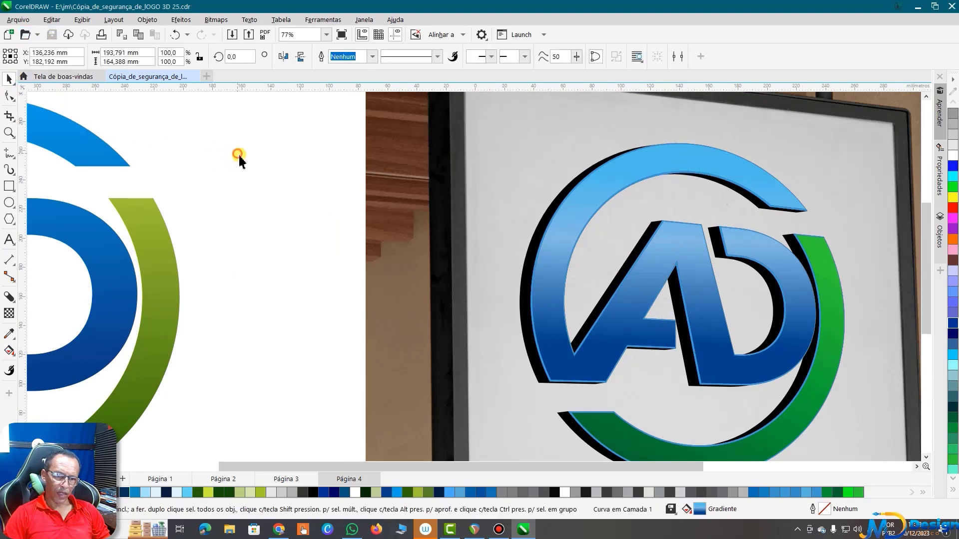
scroll(601, 218, "down", 1)
scroll(625, 270, "down", 1)
scroll(588, 389, "up", 1)
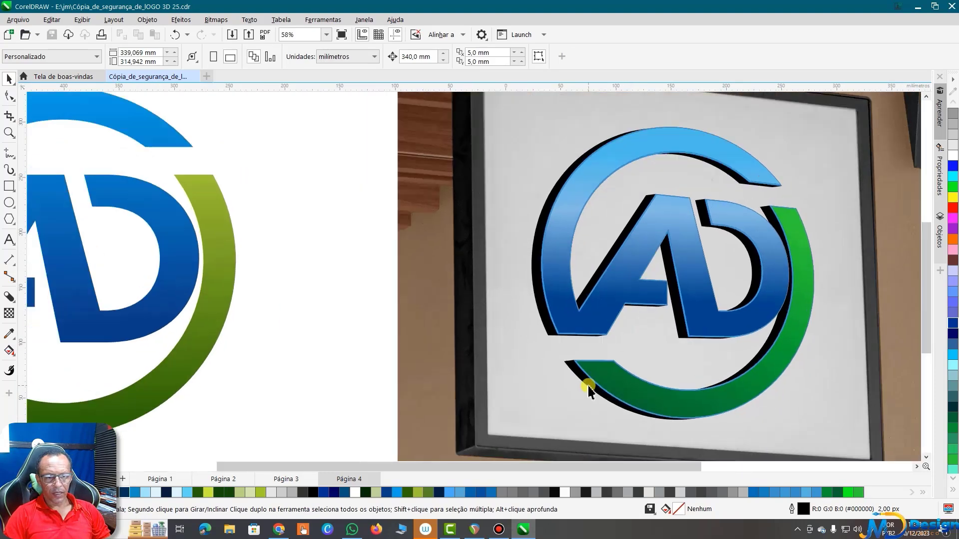
scroll(588, 389, "up", 1)
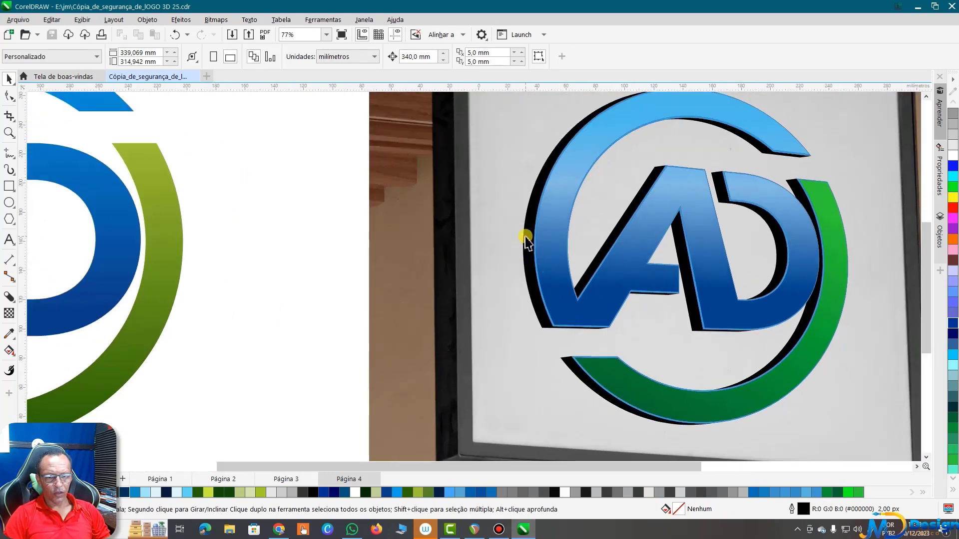
scroll(578, 330, "down", 1)
scroll(712, 131, "up", 1)
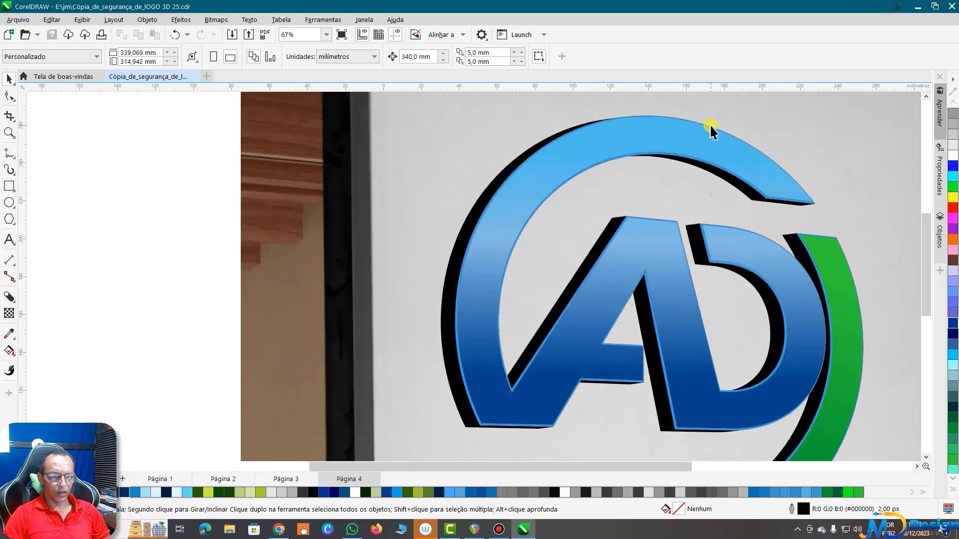
scroll(712, 131, "up", 1)
- Move and cut the black shadow under the arc's tip, then undo to restore it
left_click(772, 231)
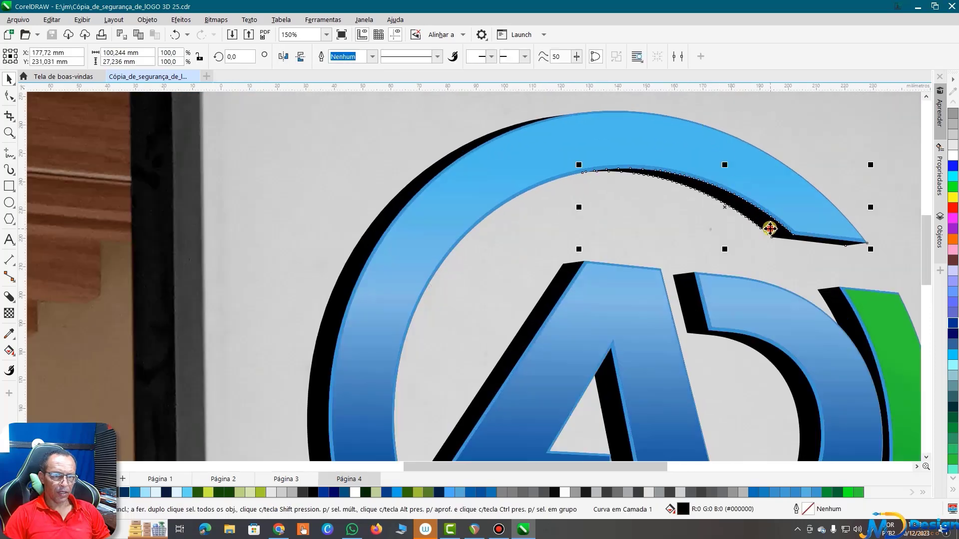
left_click_drag(769, 228, 700, 261)
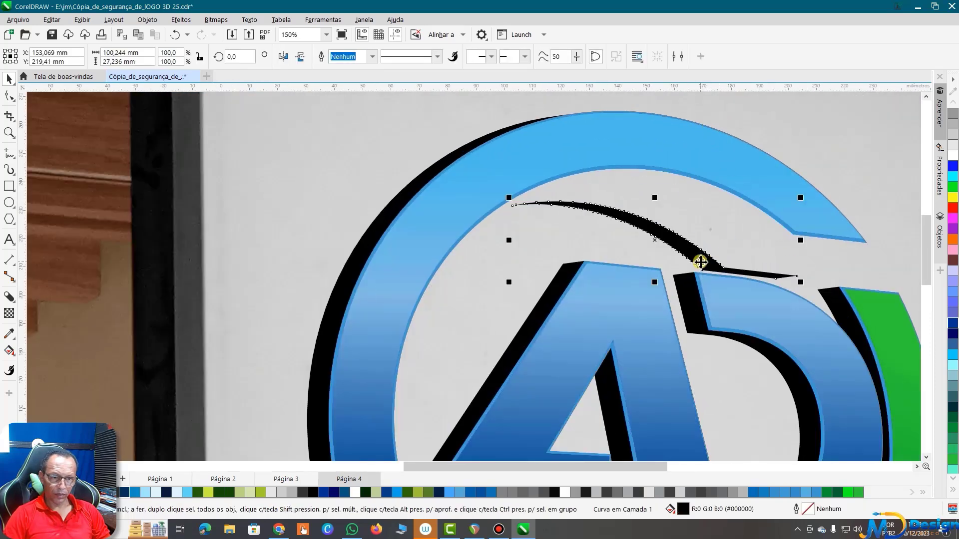
key("ctrl+x")
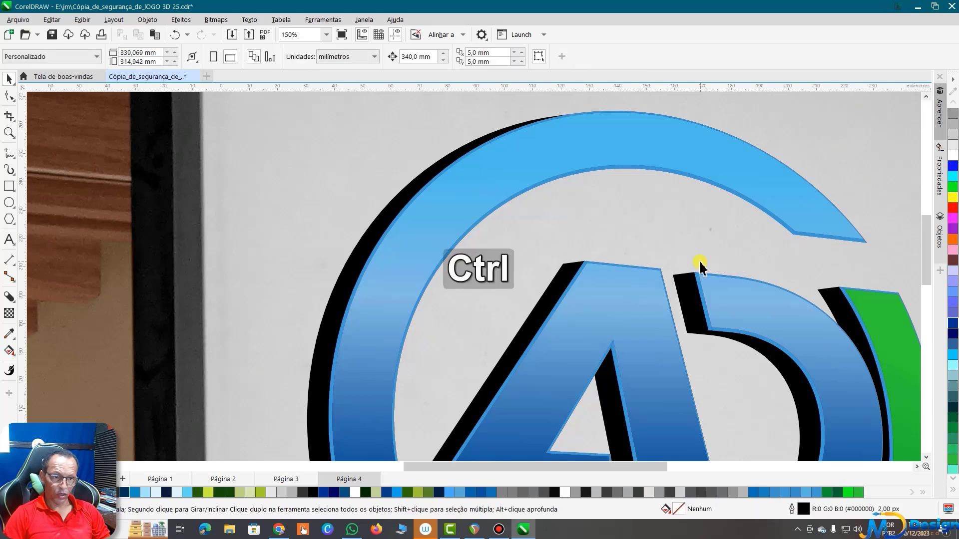
key("ctrl+z")
key("ctrl+z")
scroll(868, 258, "up", 1)
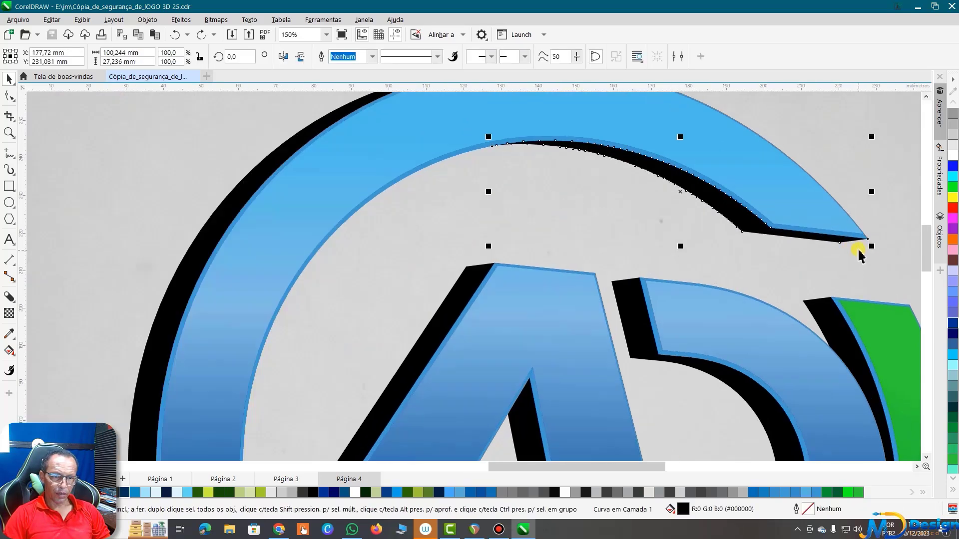
scroll(858, 255, "up", 1)
scroll(872, 232, "up", 2)
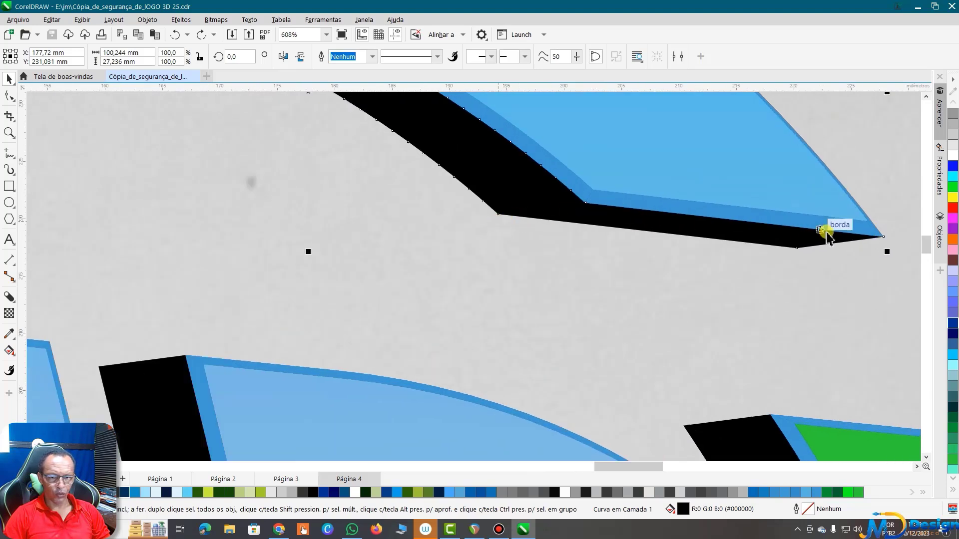
- Draw a Bézier line splitting off the shadow strip and Smart Fill the strip beside the arc tip
left_click(13, 157)
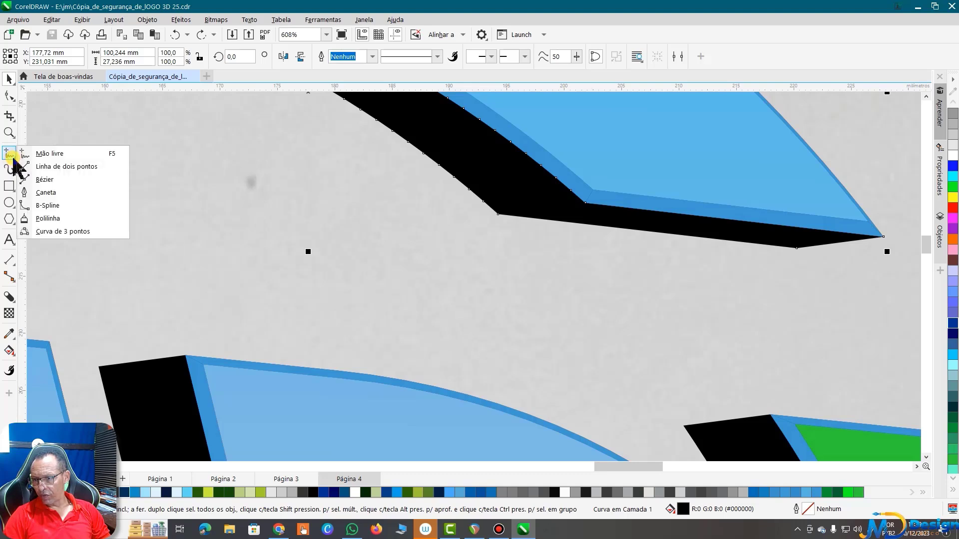
left_click(44, 180)
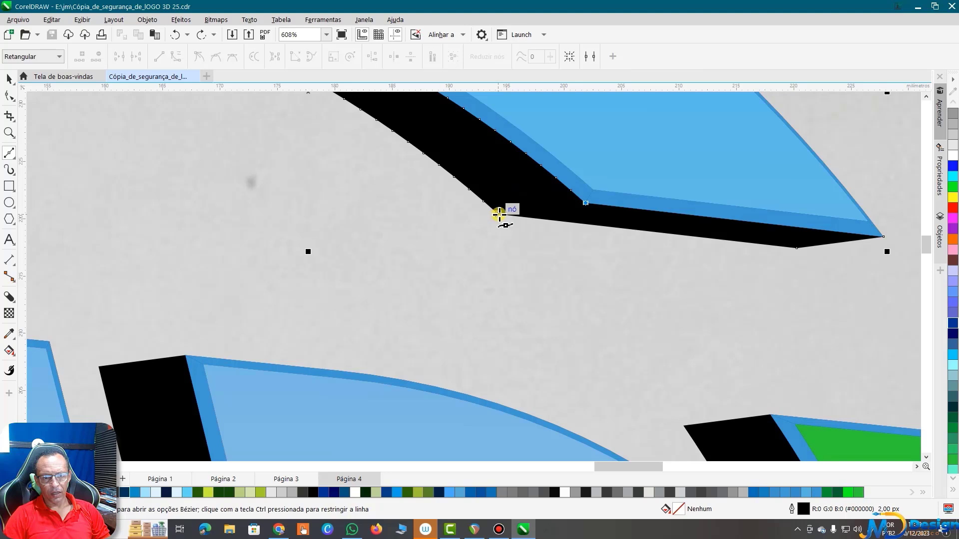
left_click(499, 214)
left_click(587, 201)
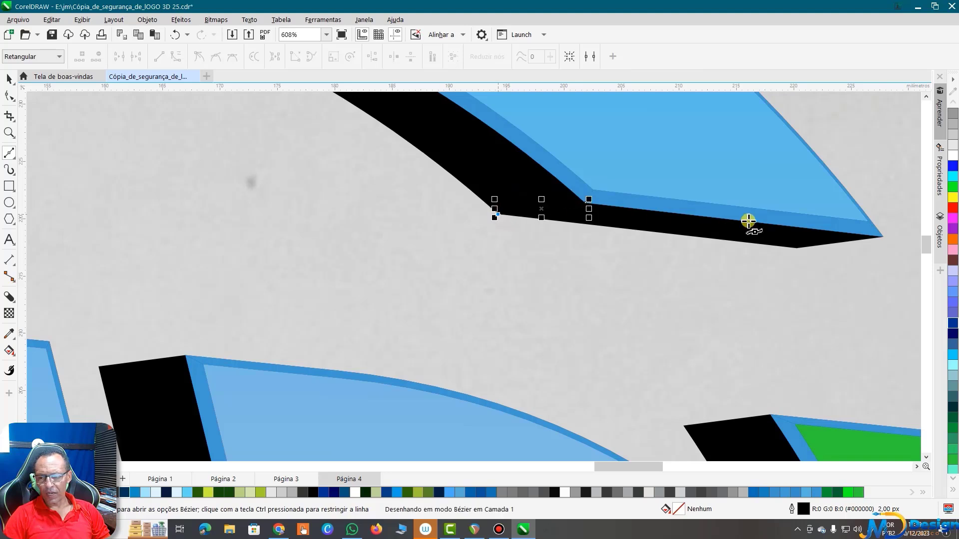
left_click(14, 355)
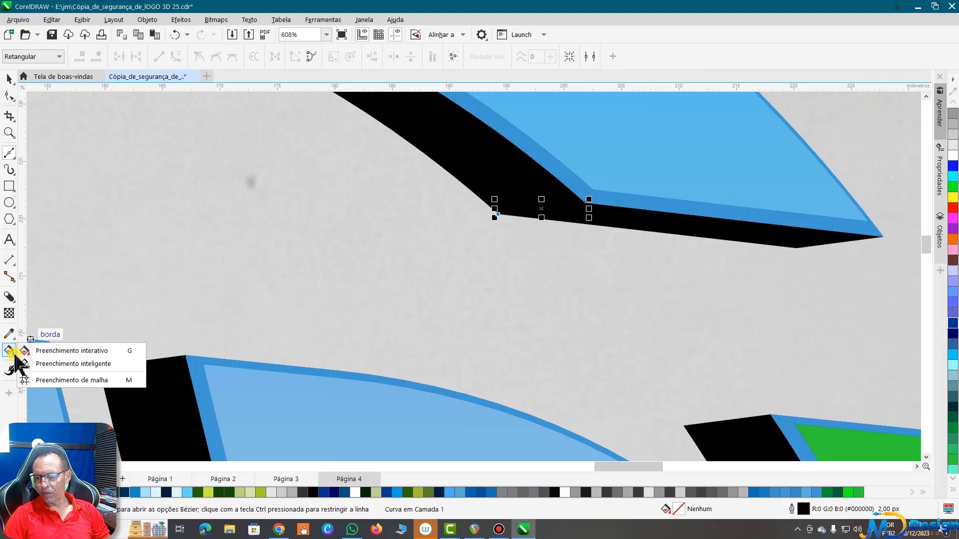
left_click(104, 364)
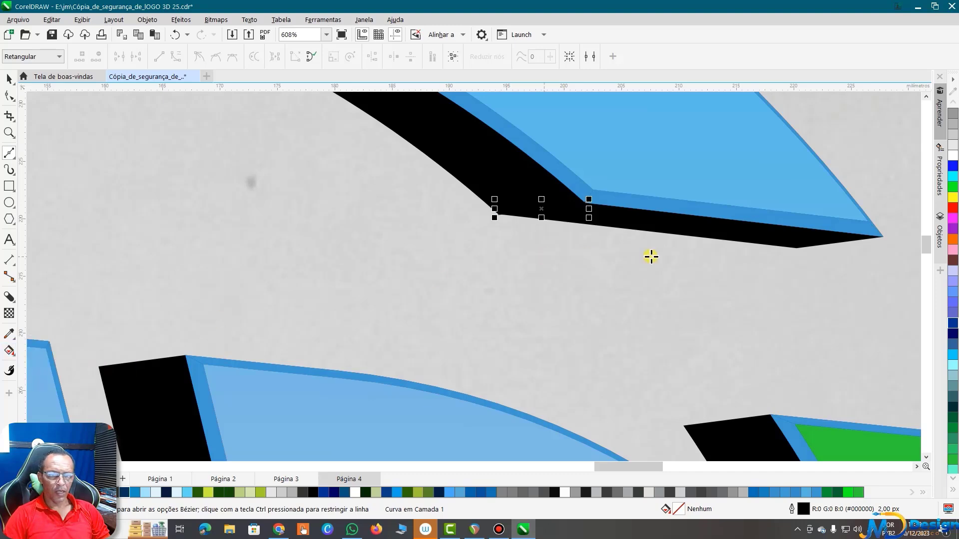
left_click(673, 223)
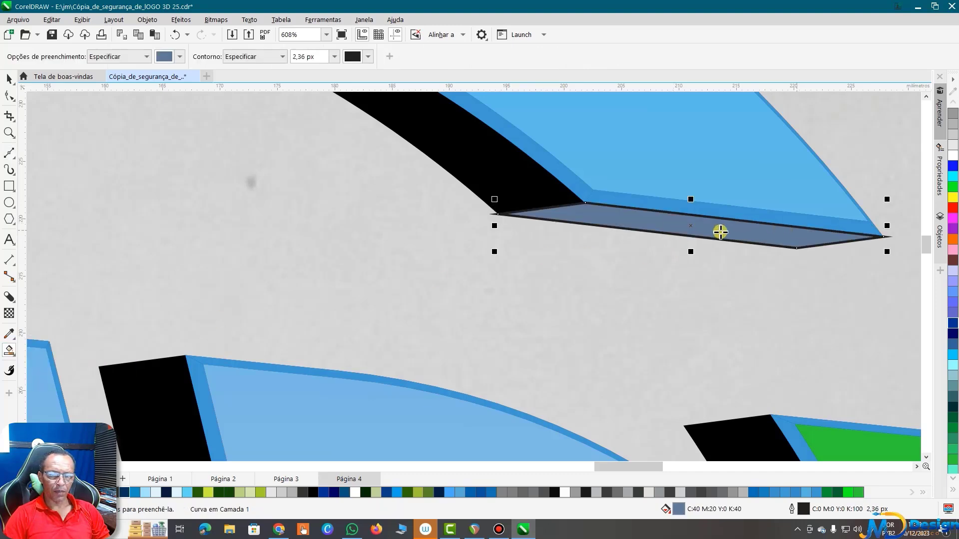
- Close the A's bottom edge with a line and fill the bottom bevel strip
scroll(676, 204, "down", 3)
scroll(677, 203, "down", 2)
scroll(678, 203, "down", 2)
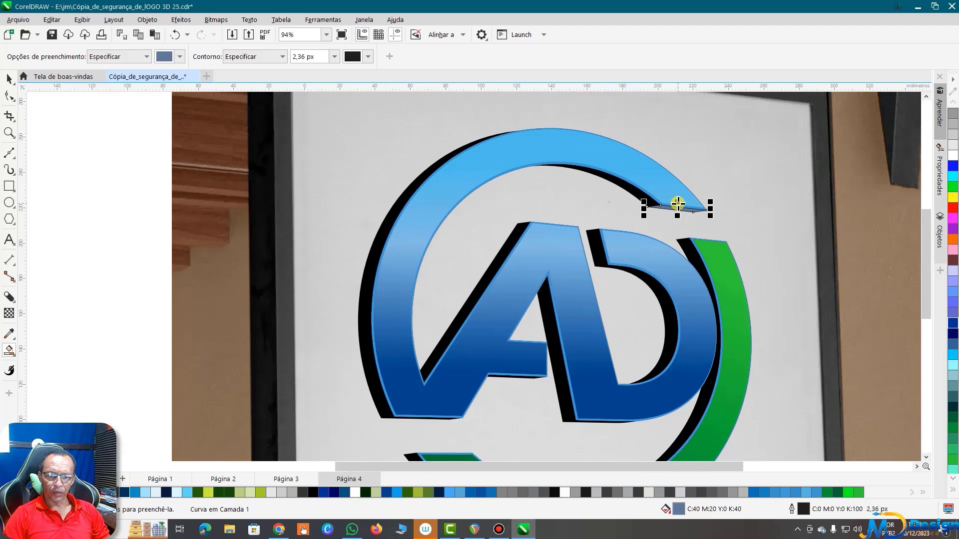
scroll(503, 385, "up", 1)
scroll(424, 418, "up", 2)
scroll(436, 390, "up", 2)
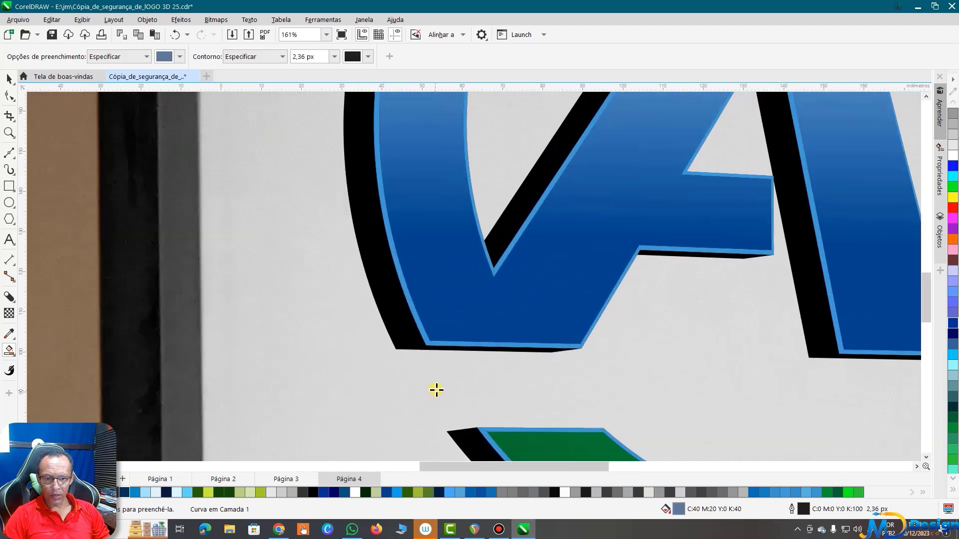
scroll(455, 369, "up", 2)
scroll(728, 318, "up", 1)
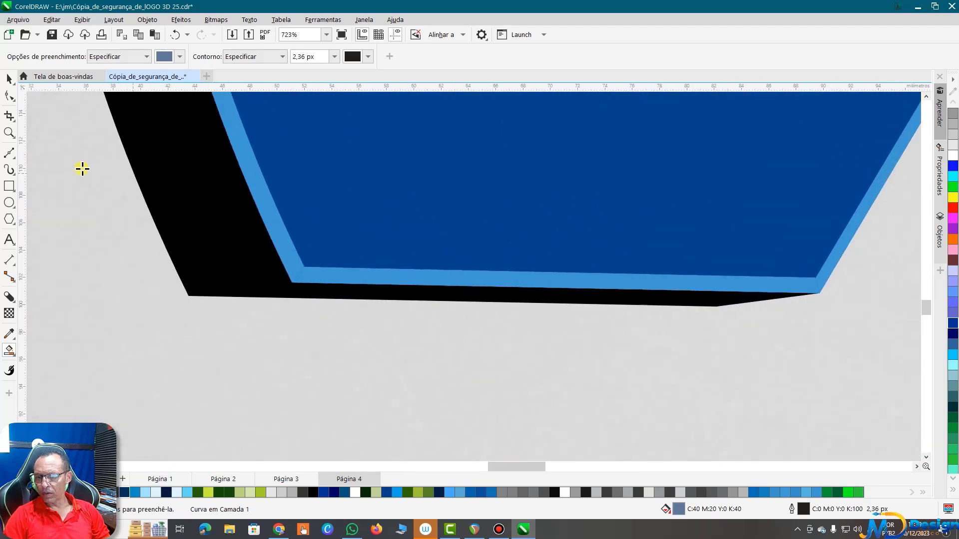
left_click(9, 152)
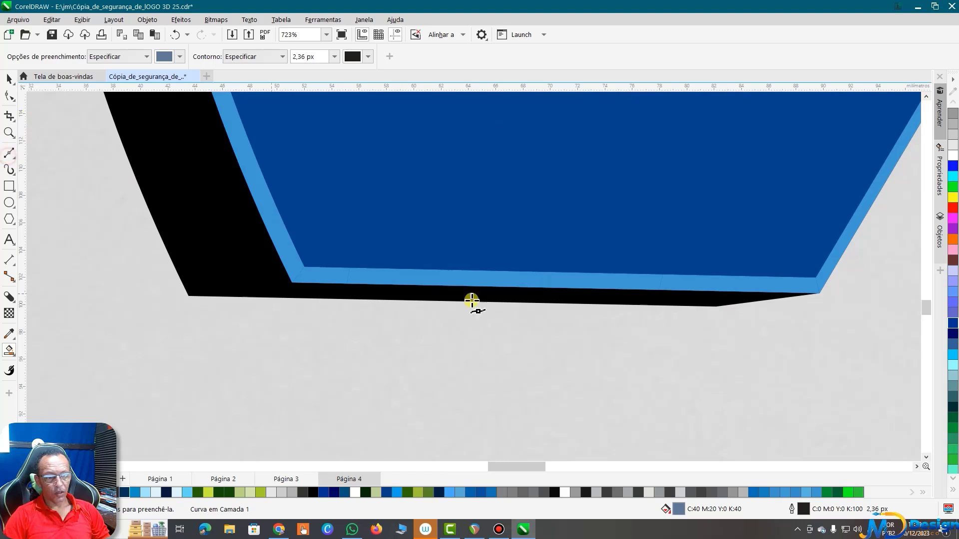
left_click(822, 292)
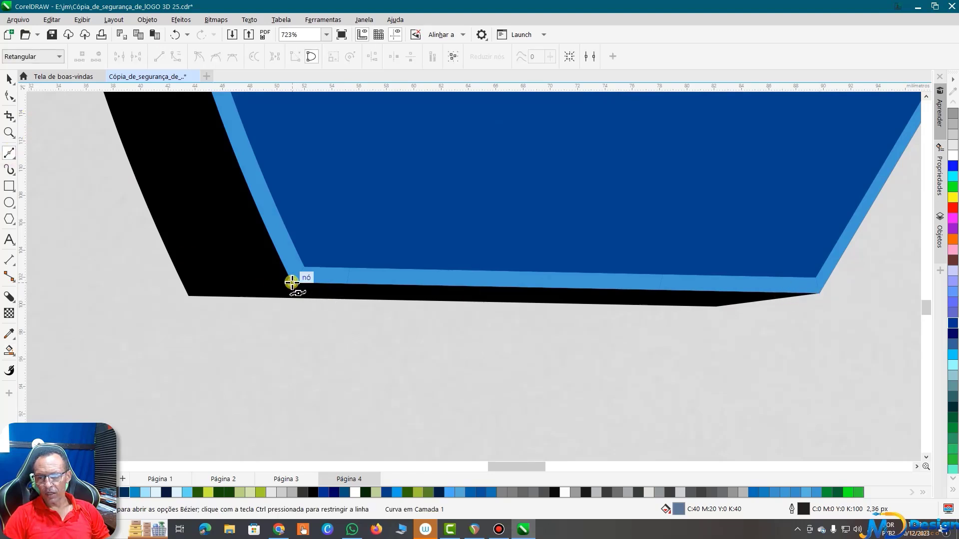
left_click(293, 282)
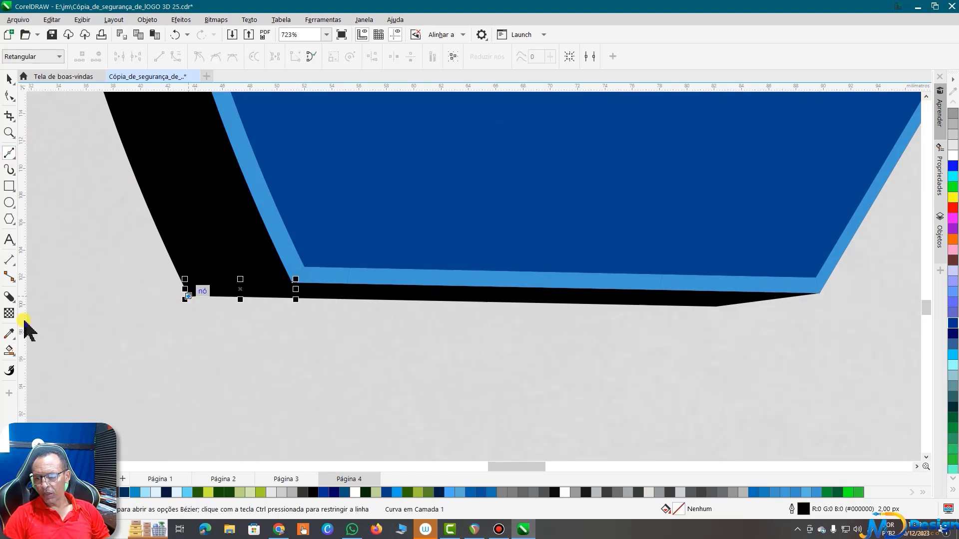
left_click(356, 292)
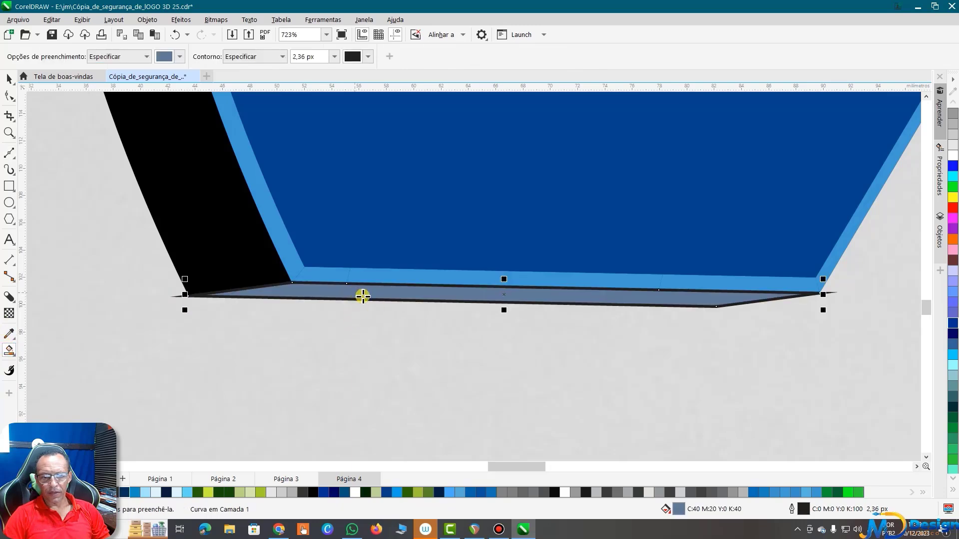
- Try filling another enclosed area, then undo the unwanted fill of the black area
scroll(390, 327, "down", 2)
scroll(394, 331, "down", 4)
scroll(394, 331, "down", 2)
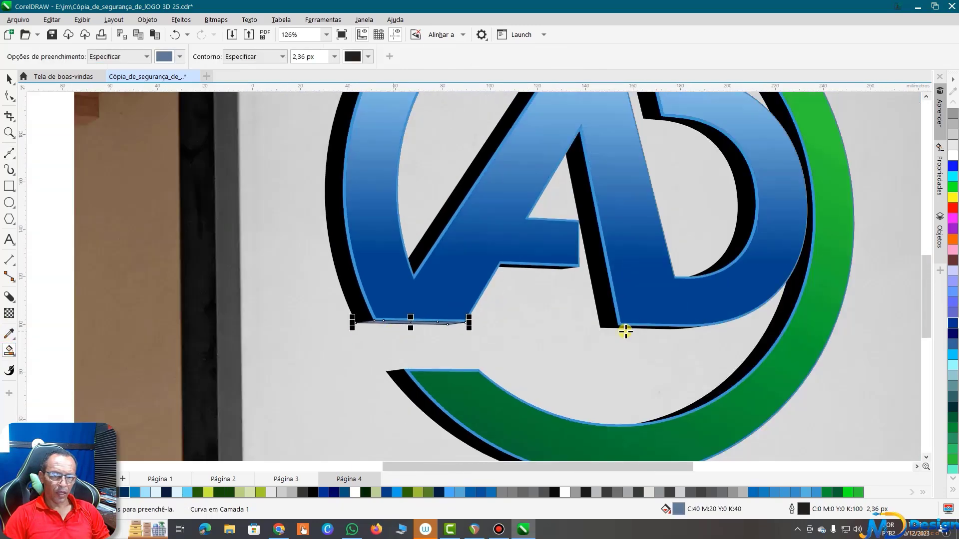
scroll(639, 328, "up", 3)
scroll(578, 353, "down", 1)
scroll(578, 353, "down", 2)
scroll(579, 356, "up", 2)
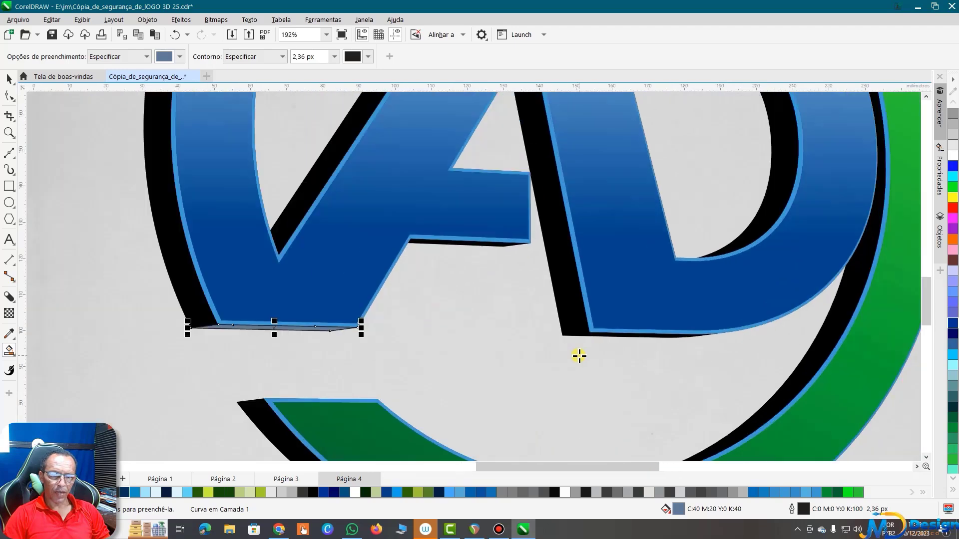
scroll(580, 355, "up", 3)
scroll(578, 345, "up", 4)
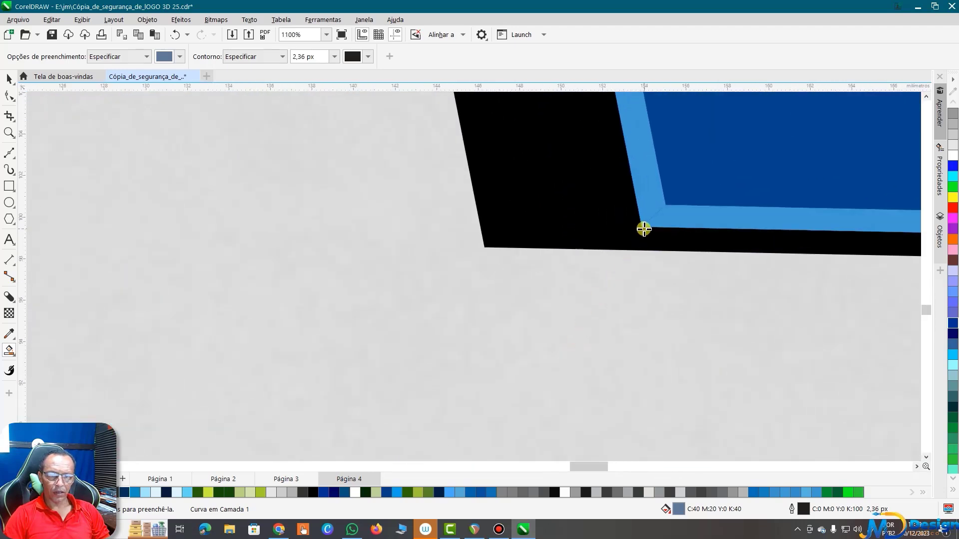
left_click(506, 249)
key("ctrl+z")
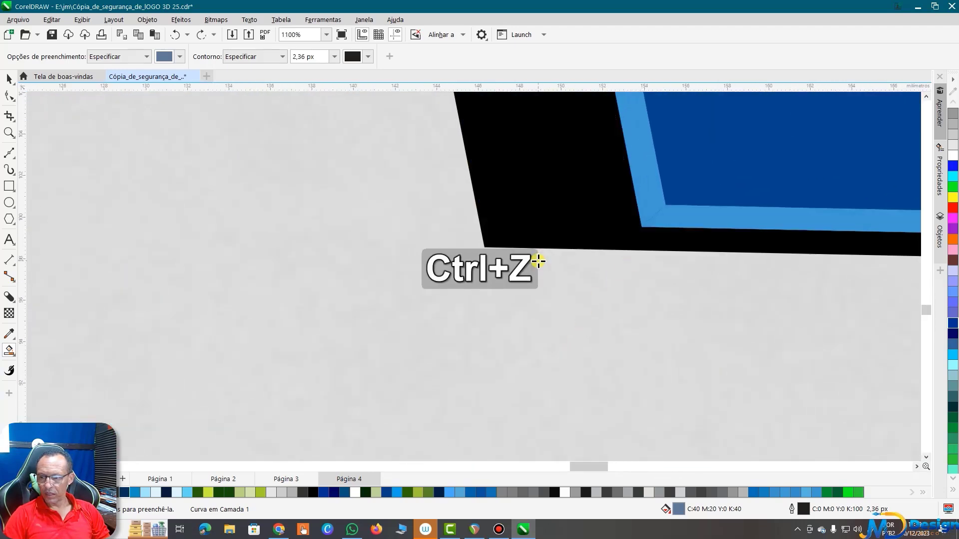
- Close the stem bevel with a line and fill the stem strip grey-blue C40 M20 Y0 K40
left_click(9, 152)
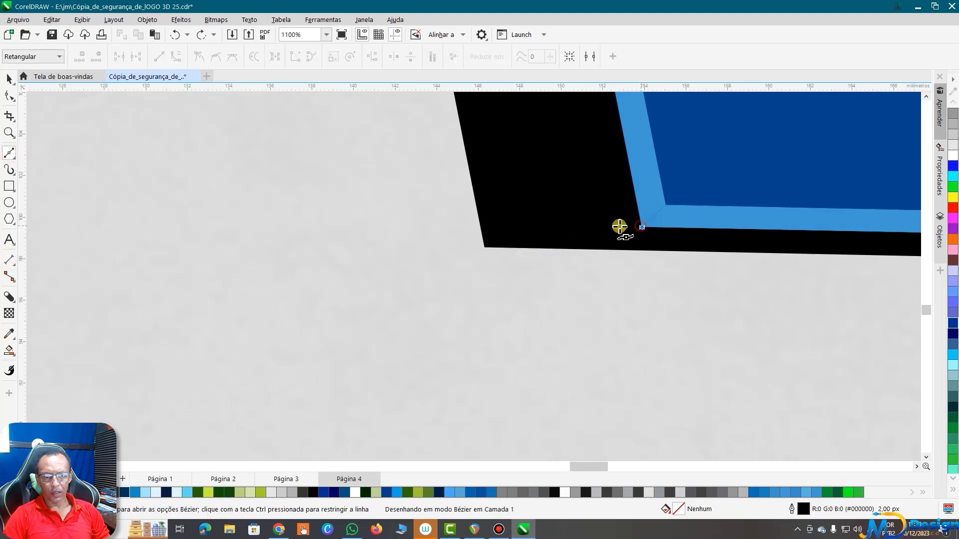
left_click(484, 246)
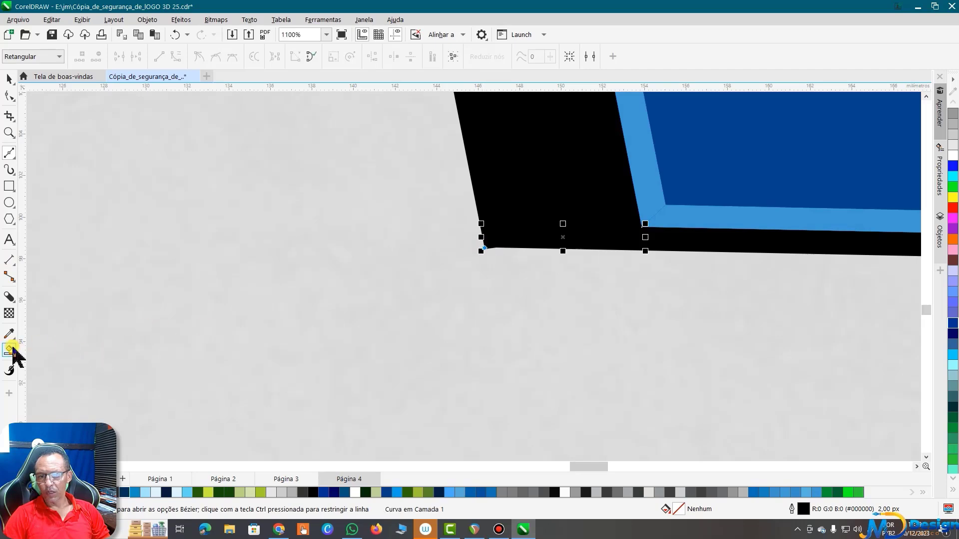
left_click(531, 175)
scroll(554, 369, "down", 2)
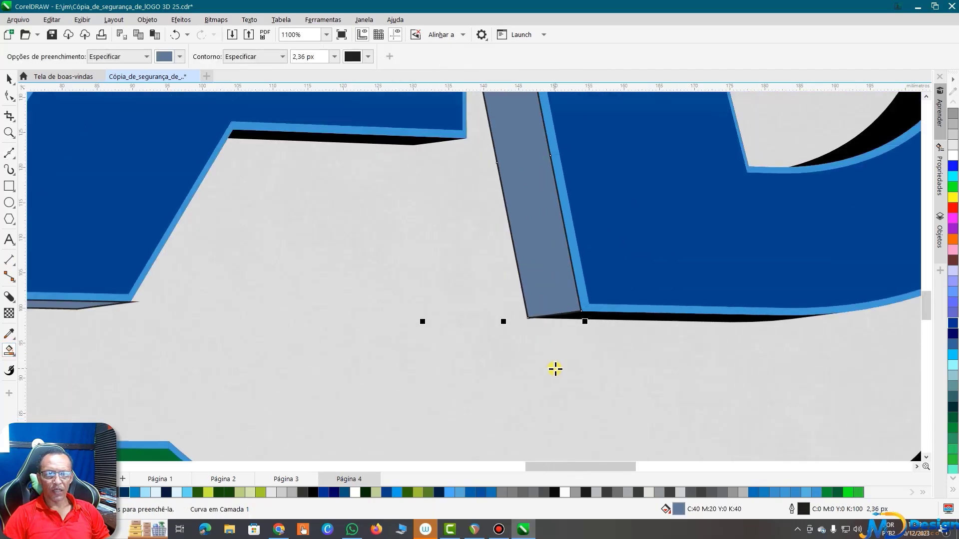
scroll(555, 370, "down", 1)
scroll(555, 370, "down", 3)
scroll(521, 307, "down", 1)
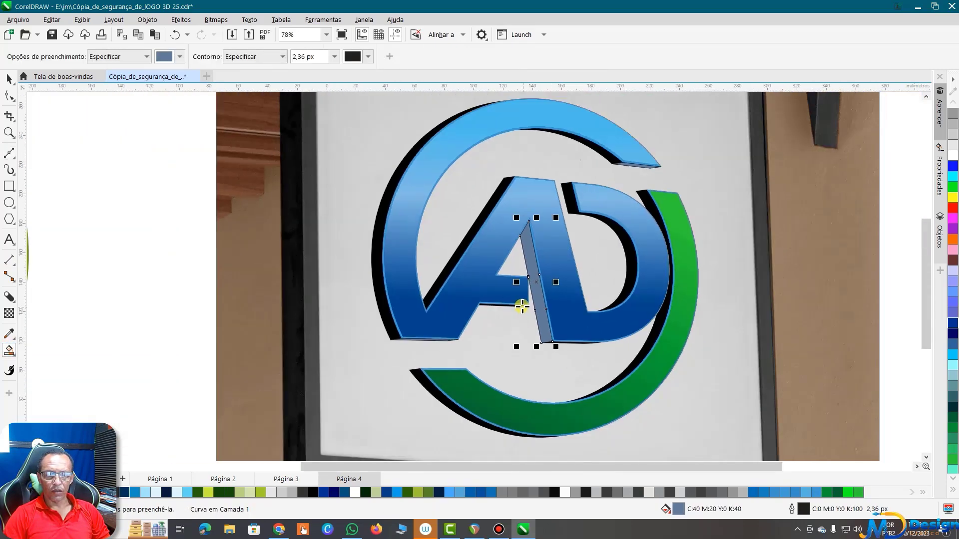
scroll(509, 311, "up", 1)
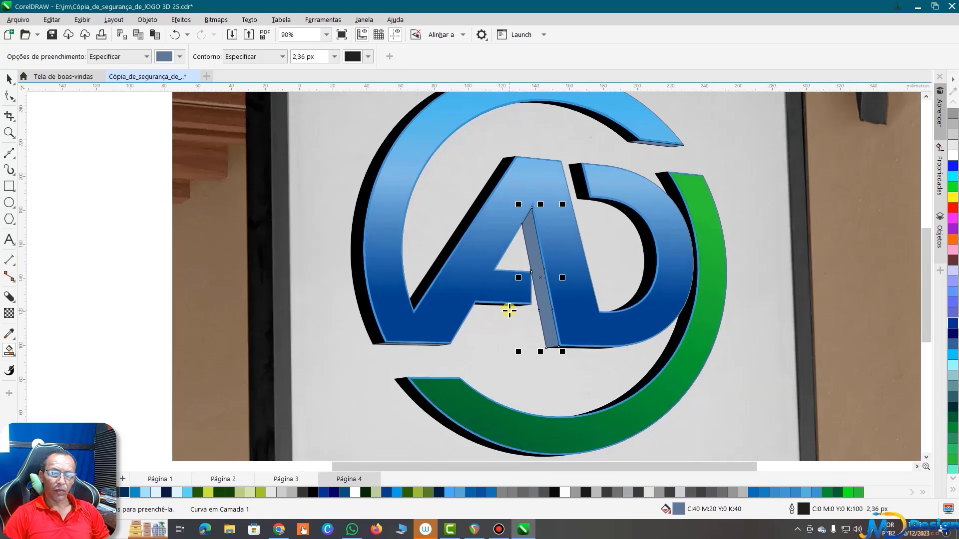
scroll(509, 311, "down", 1)
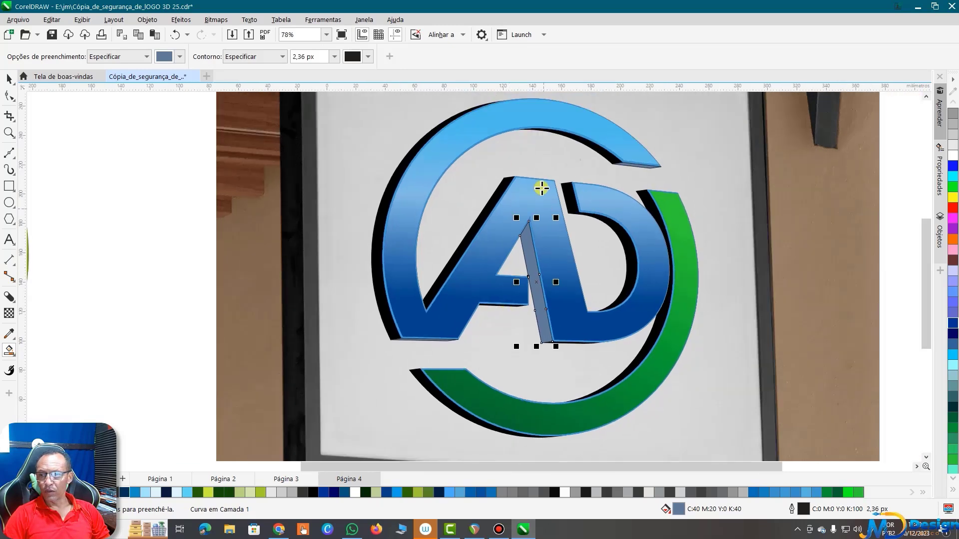
left_click(8, 79)
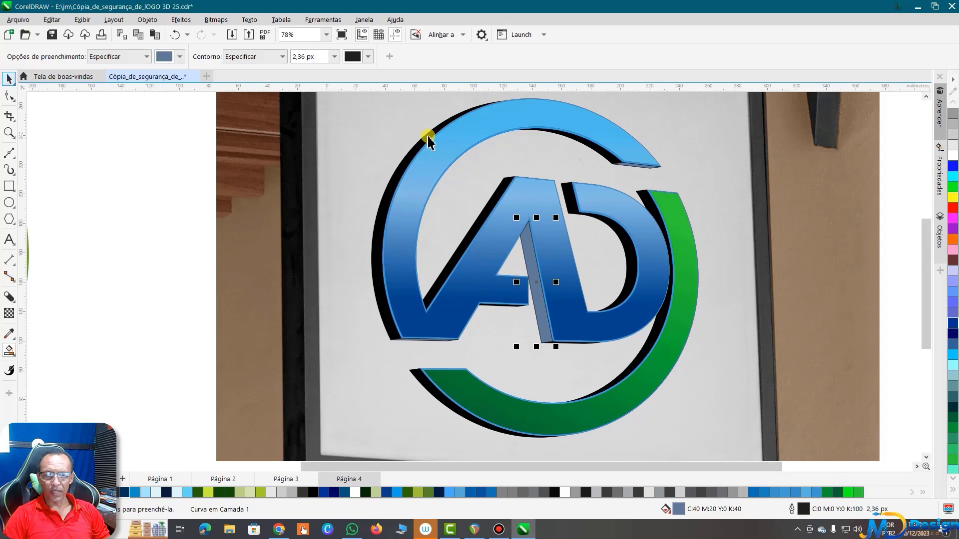
scroll(428, 142, "up", 1)
left_click(466, 325)
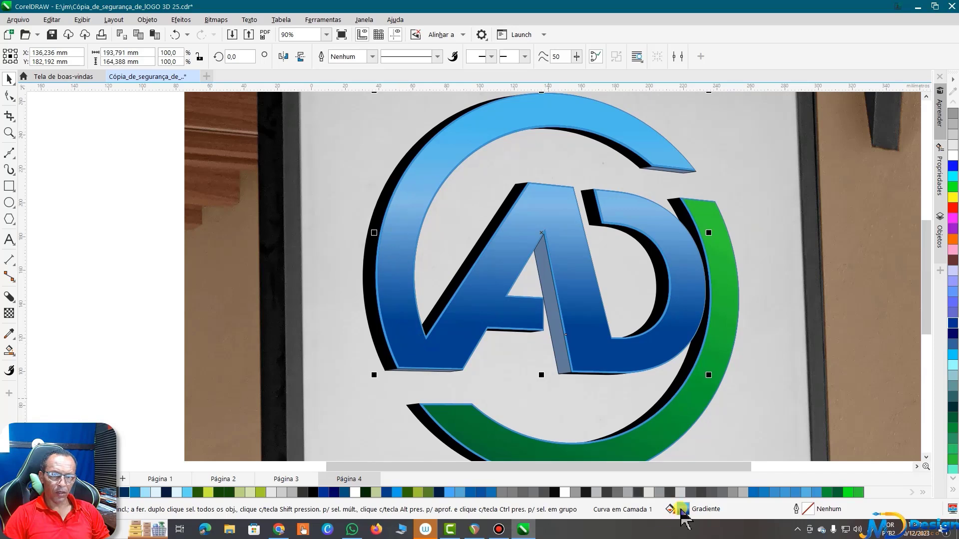
mouse_move(681, 510)
left_mouse_down()
mouse_move(379, 320)
mouse_move(369, 302)
left_mouse_up()
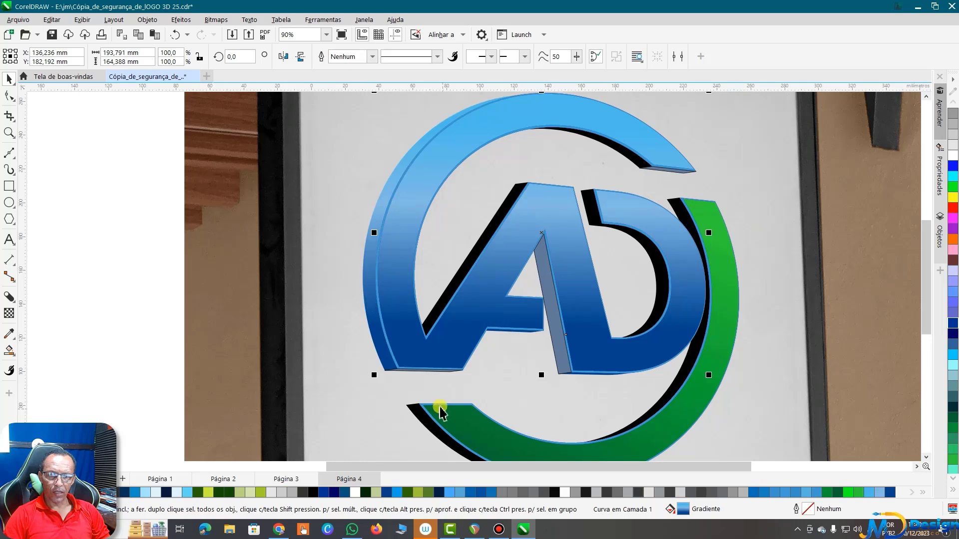
scroll(439, 413, "up", 2)
scroll(422, 377, "up", 3)
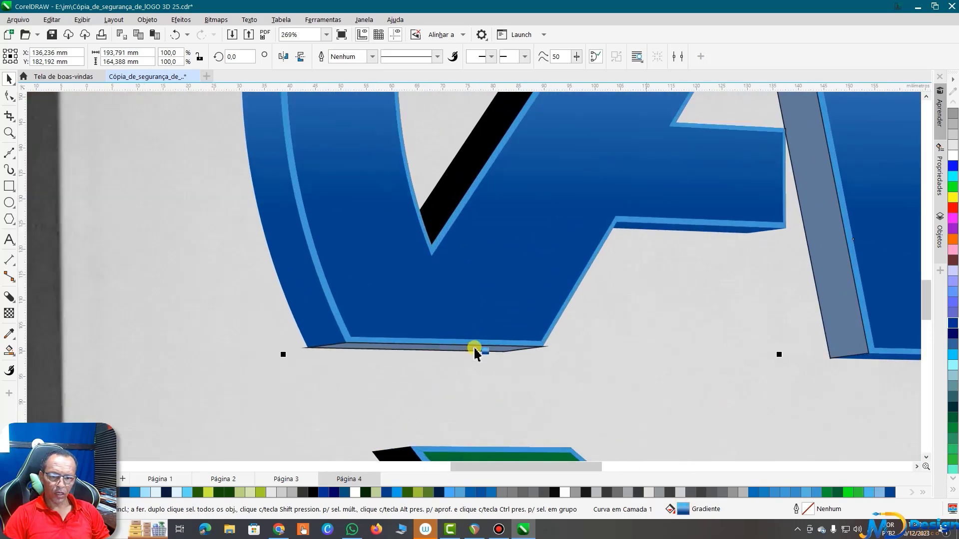
- Apply the letters' blue gradient to the bottom and stem bevel strips, then select the thin stem strip
left_click_drag(478, 355, 477, 353)
scroll(481, 360, "down", 3)
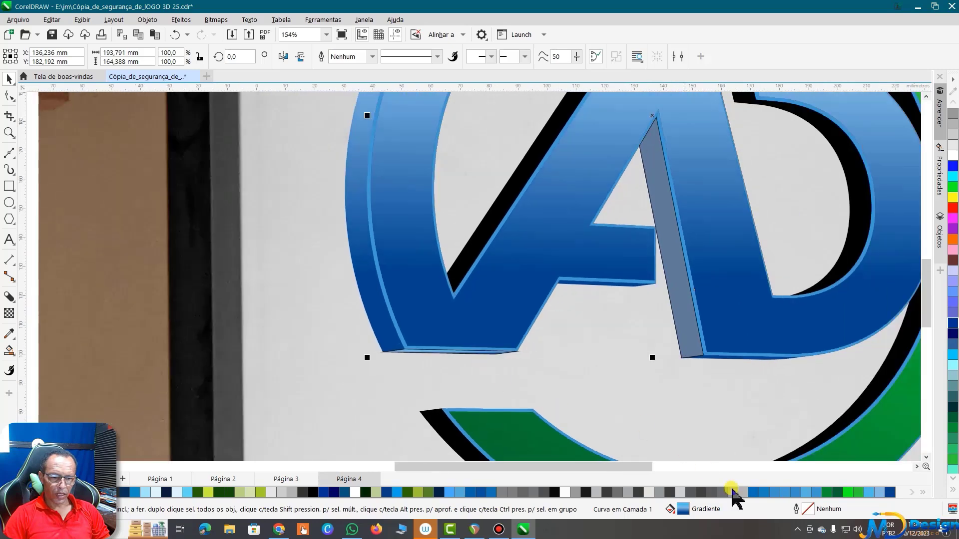
left_click_drag(687, 409, 679, 284)
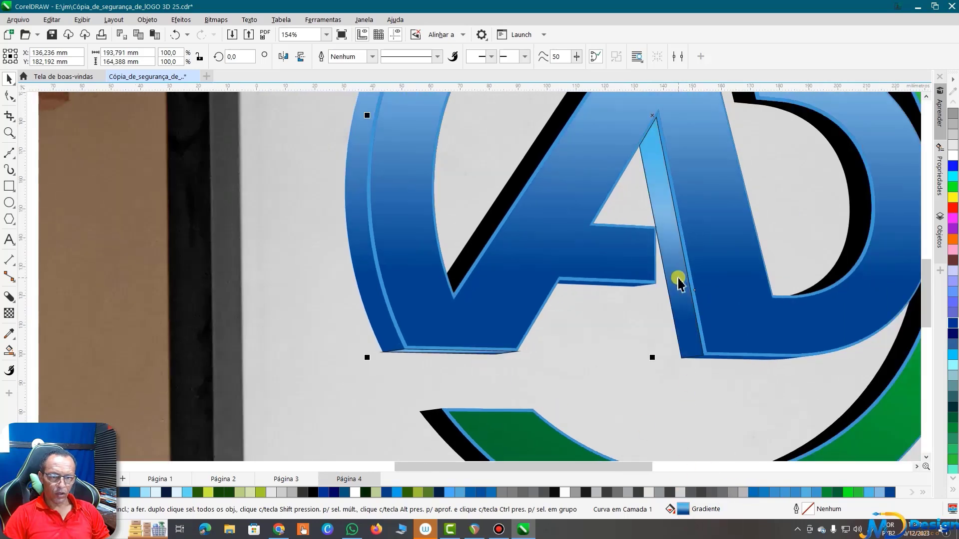
scroll(591, 306, "down", 2)
scroll(608, 248, "down", 1)
scroll(621, 235, "up", 1)
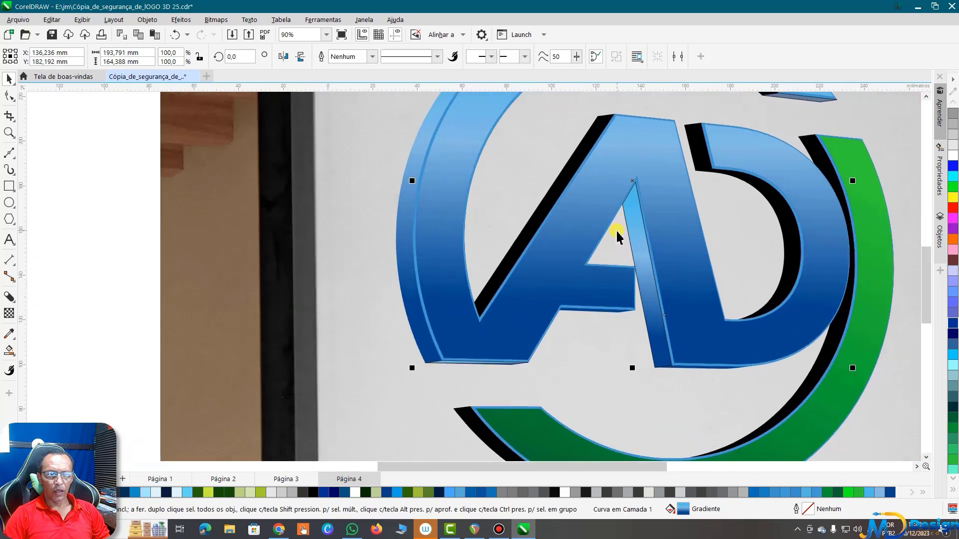
scroll(639, 227, "up", 2)
left_click(638, 227)
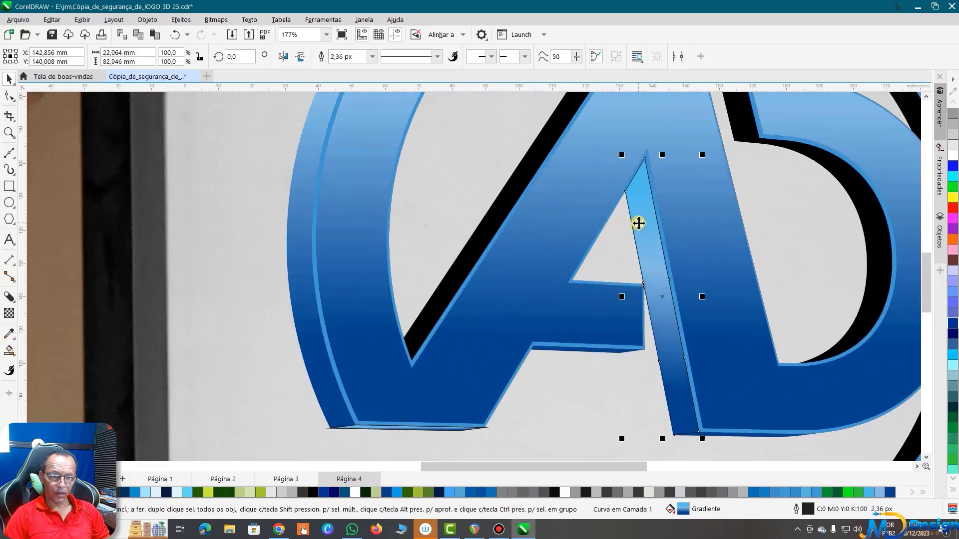
- Stretch the stem strip's gradient top to bottom with a dark navy start and light blue middle
key("g")
left_click_drag(661, 391, 681, 412)
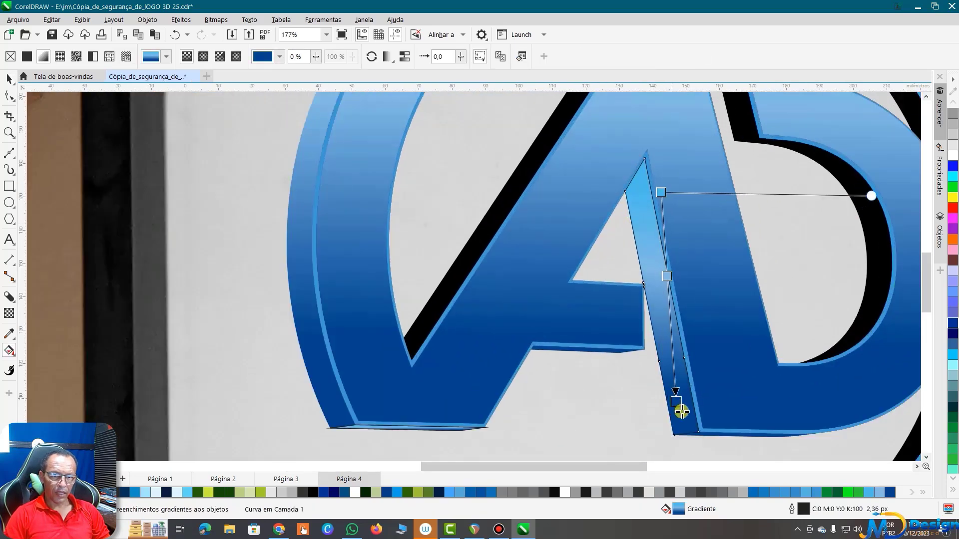
left_click_drag(654, 194, 647, 194)
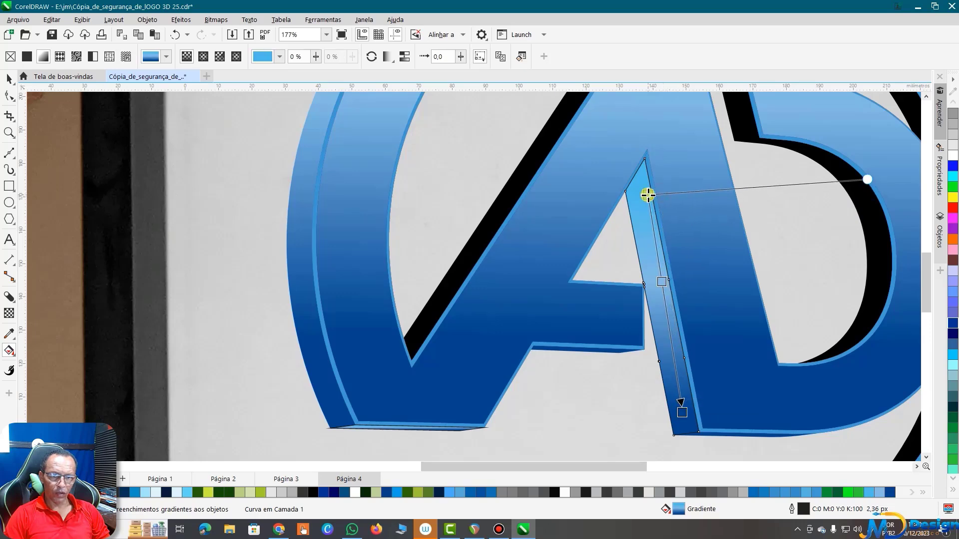
left_click(333, 493)
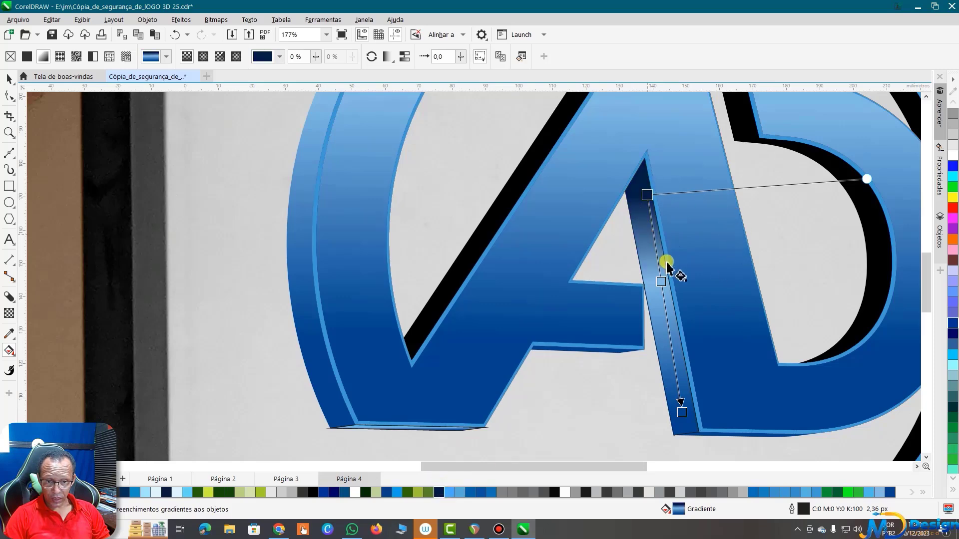
left_click_drag(683, 412, 686, 425)
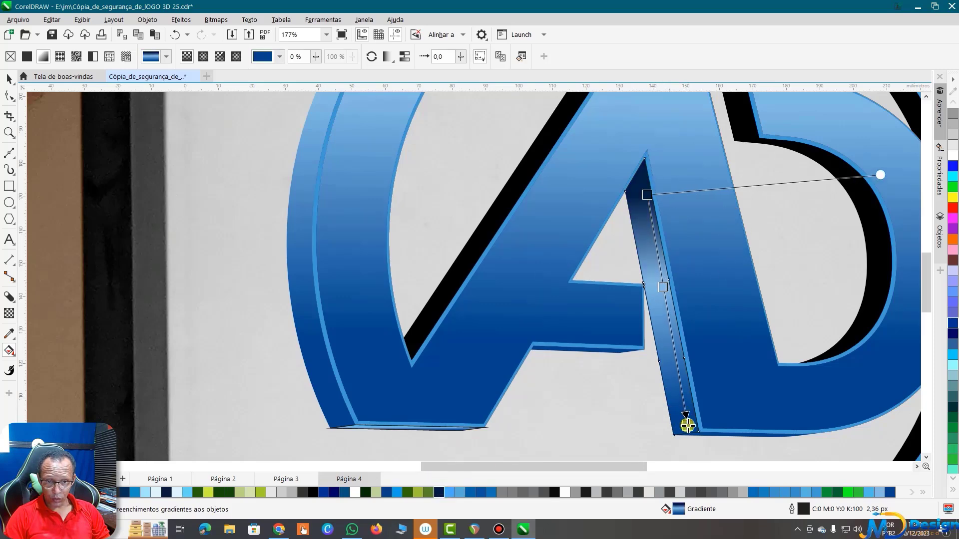
left_click(663, 287)
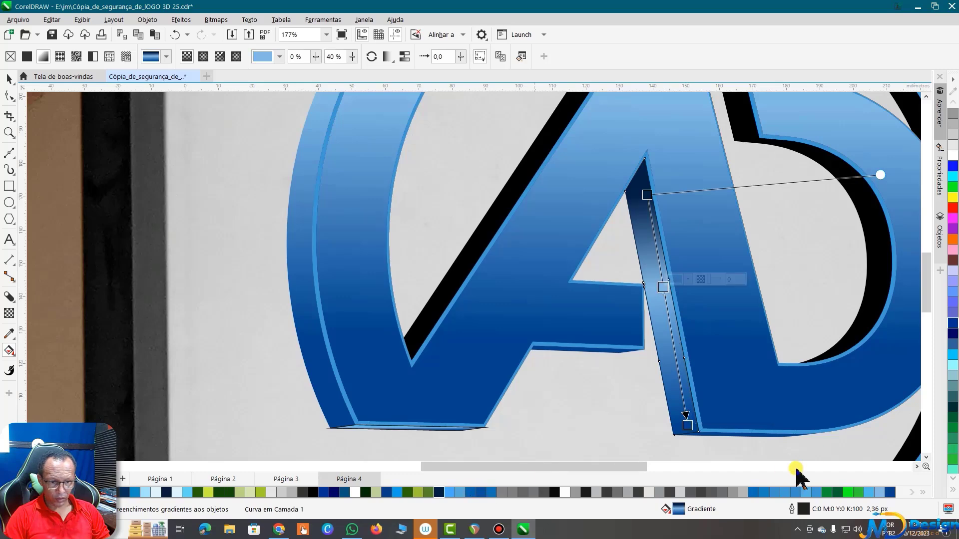
left_click(753, 493)
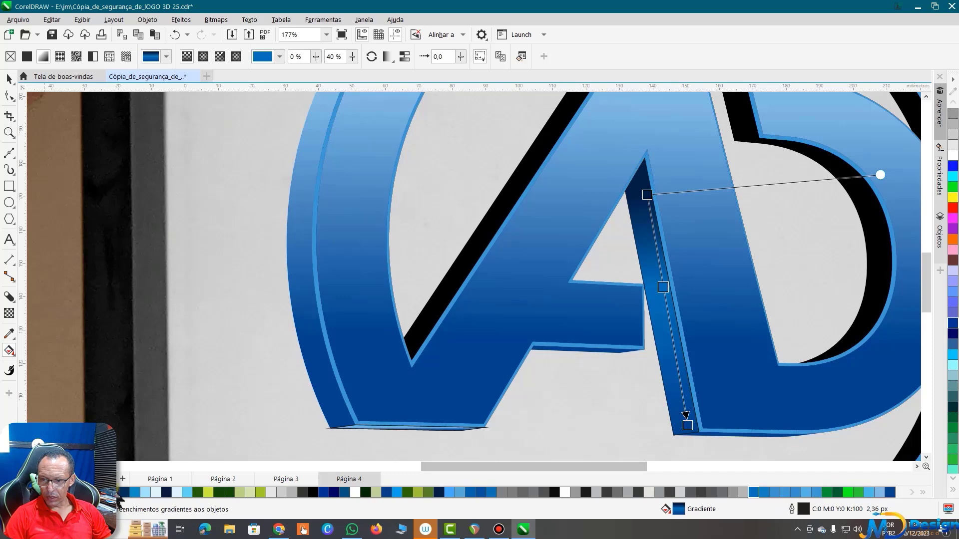
left_click(146, 493)
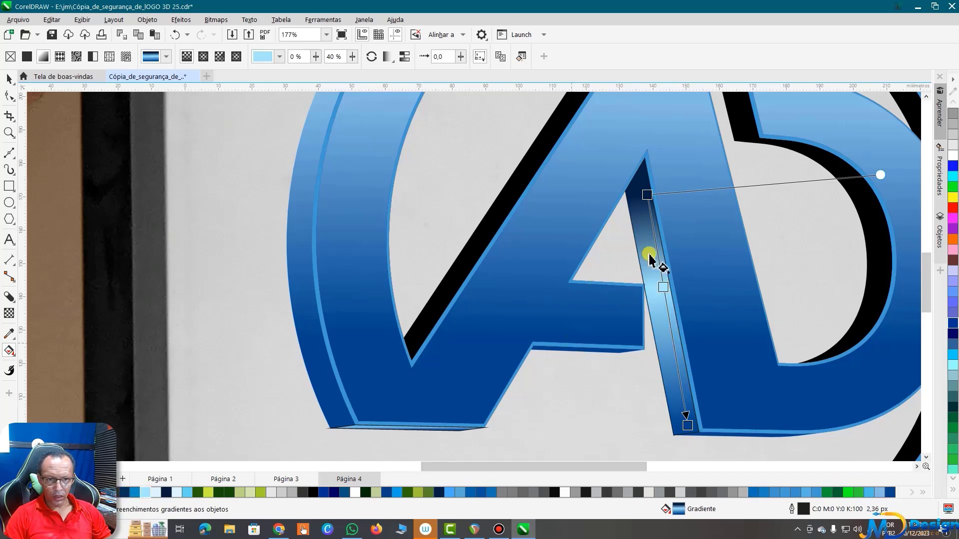
- Add gradient nodes along the stem strip, setting the one at 26% to #005499
double_click(654, 235)
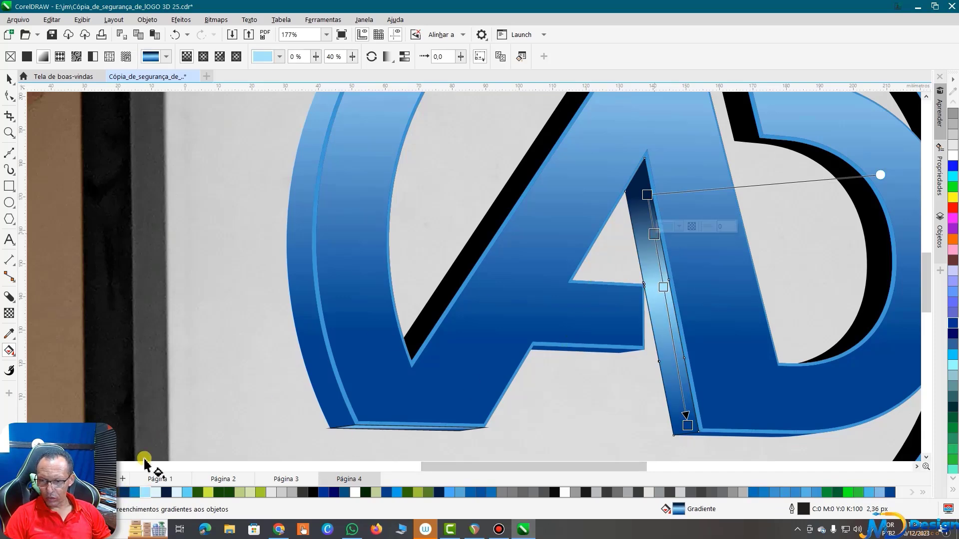
left_click(324, 493)
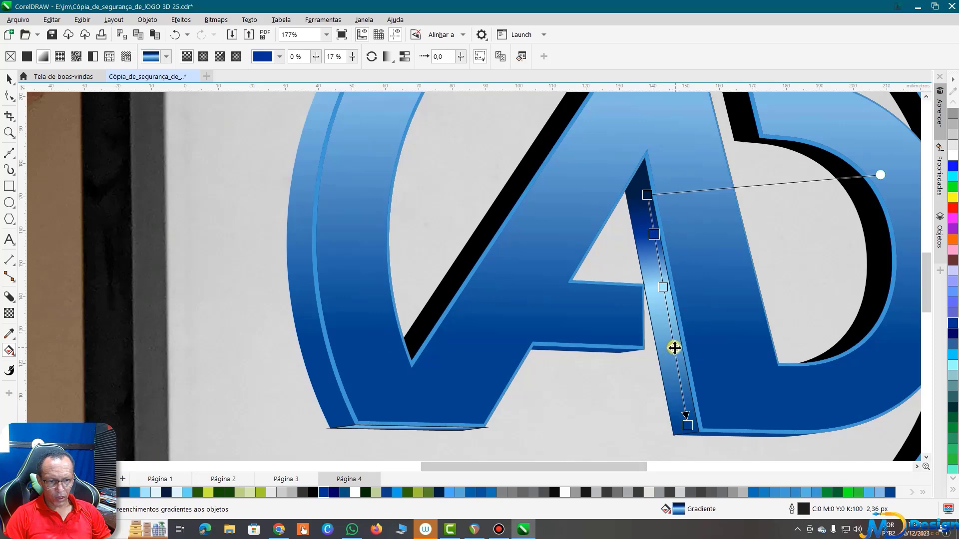
double_click(675, 348)
left_click(482, 493)
left_click_drag(647, 195, 635, 181)
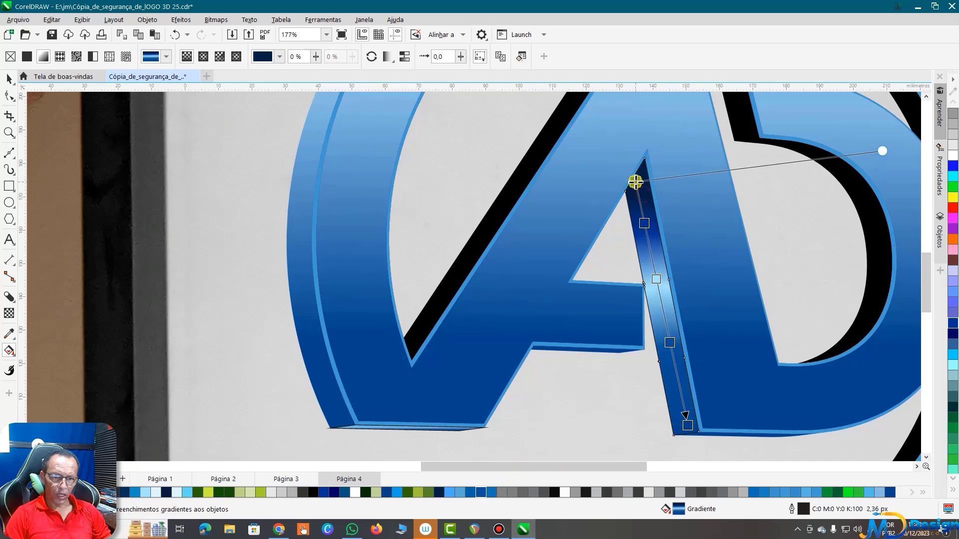
left_click_drag(643, 223, 648, 245)
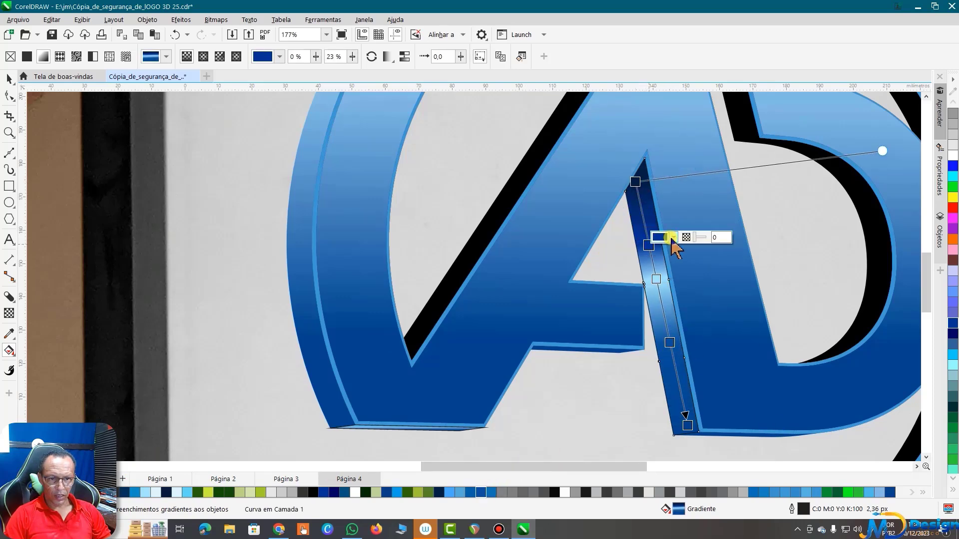
left_click(672, 238)
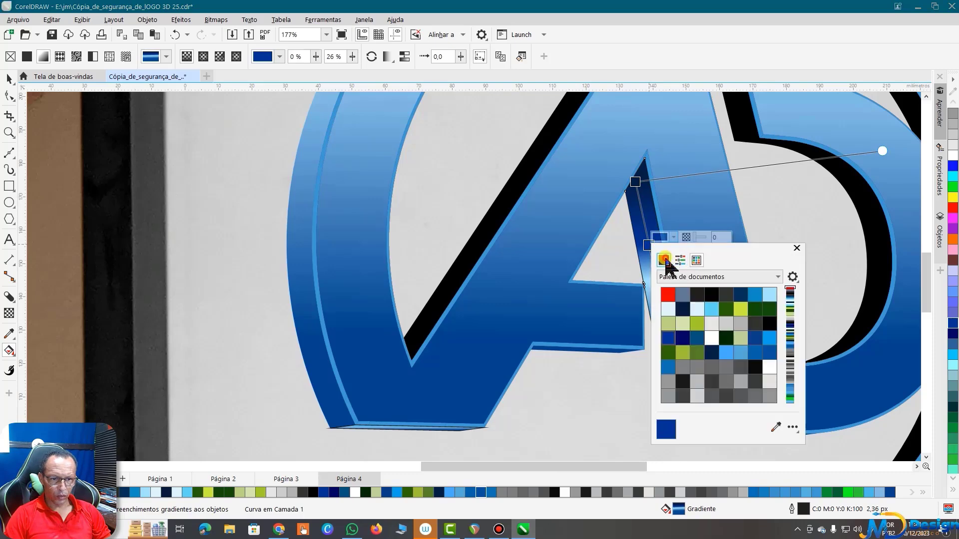
left_click(665, 260)
left_click(708, 384)
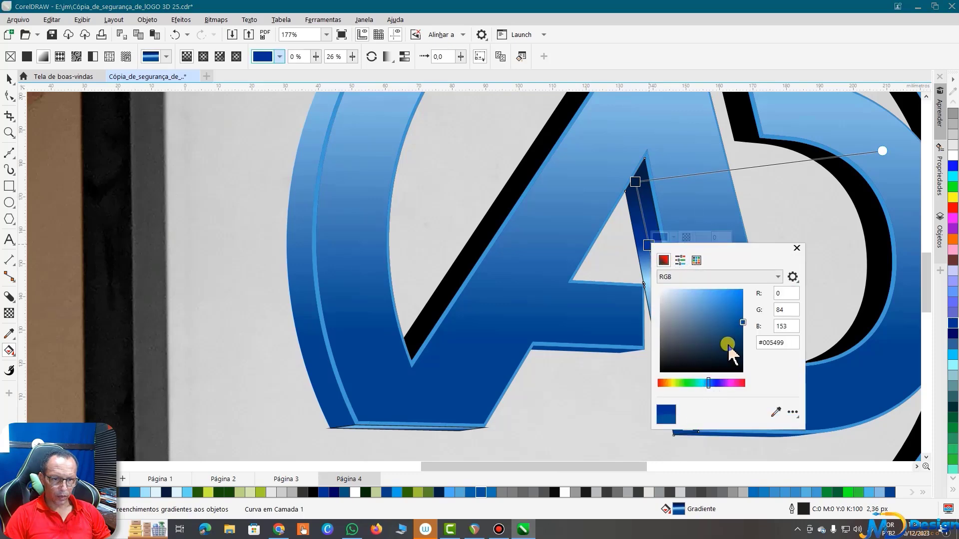
left_click(795, 249)
- Make the gradient's bottom node dark navy and add one more node along it
left_click(687, 425)
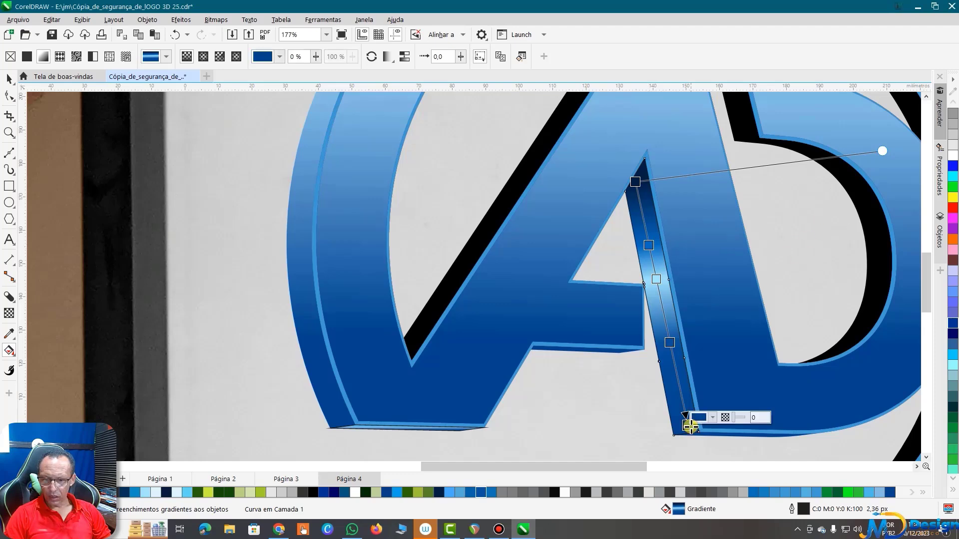
left_click(334, 493)
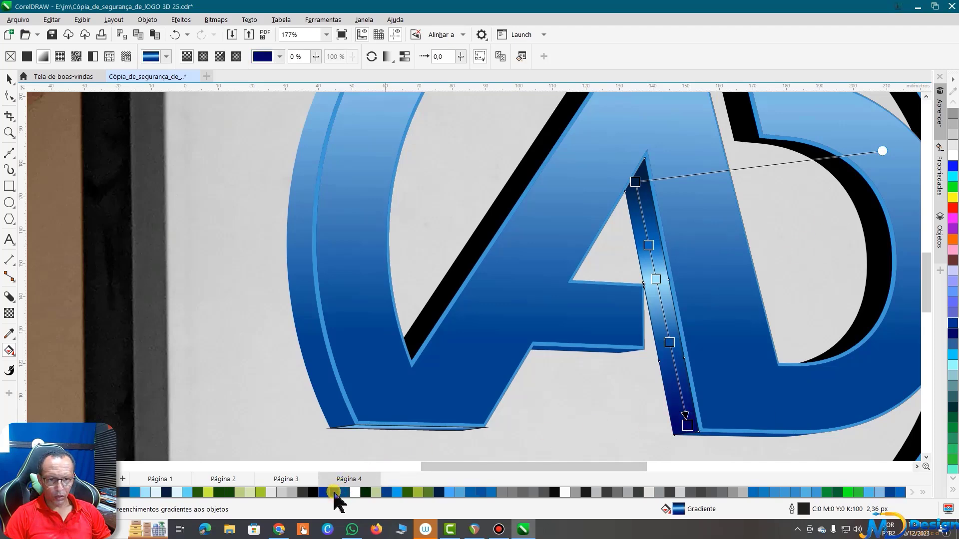
double_click(668, 335)
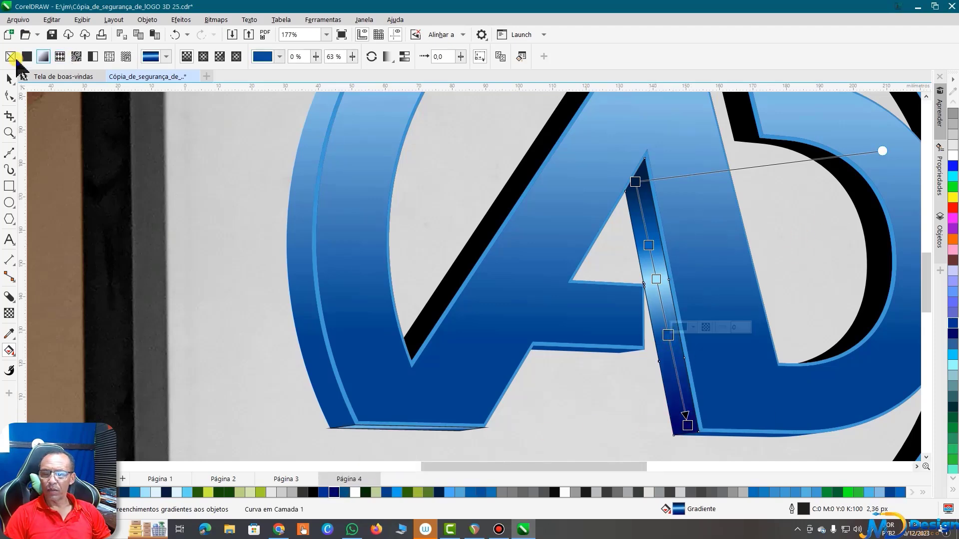
left_click(9, 78)
scroll(584, 289, "down", 2)
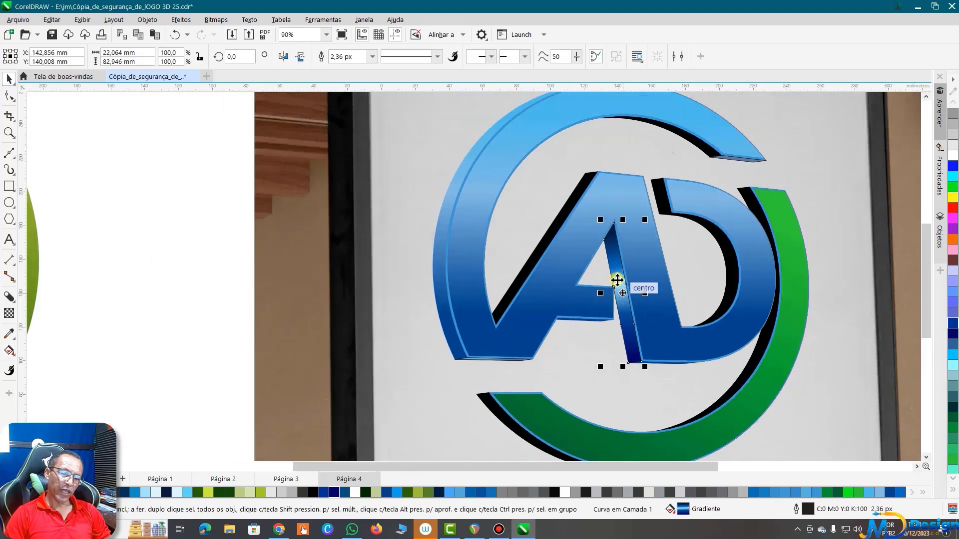
- Copy the stripe's blue gradient onto the black side faces of the A and the D
scroll(615, 282, "up", 1)
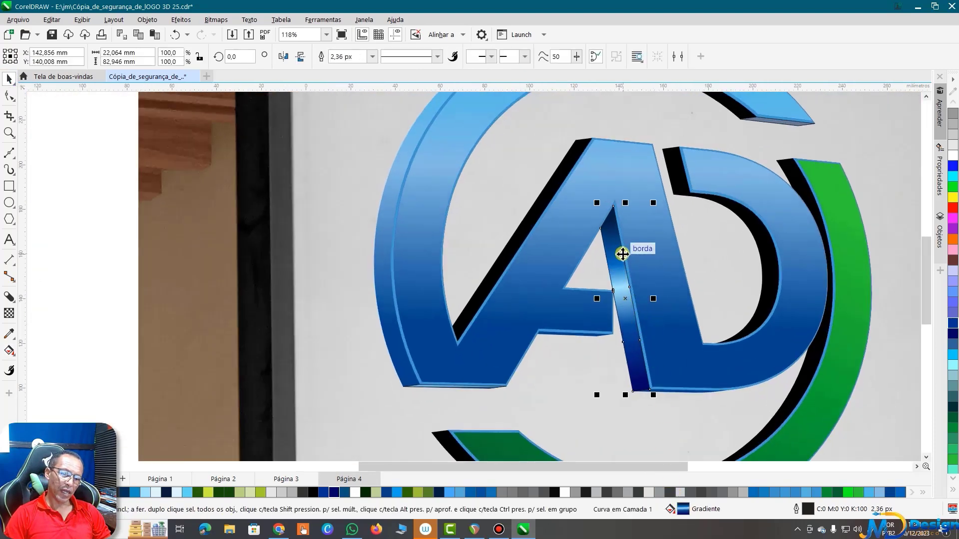
left_click(502, 269)
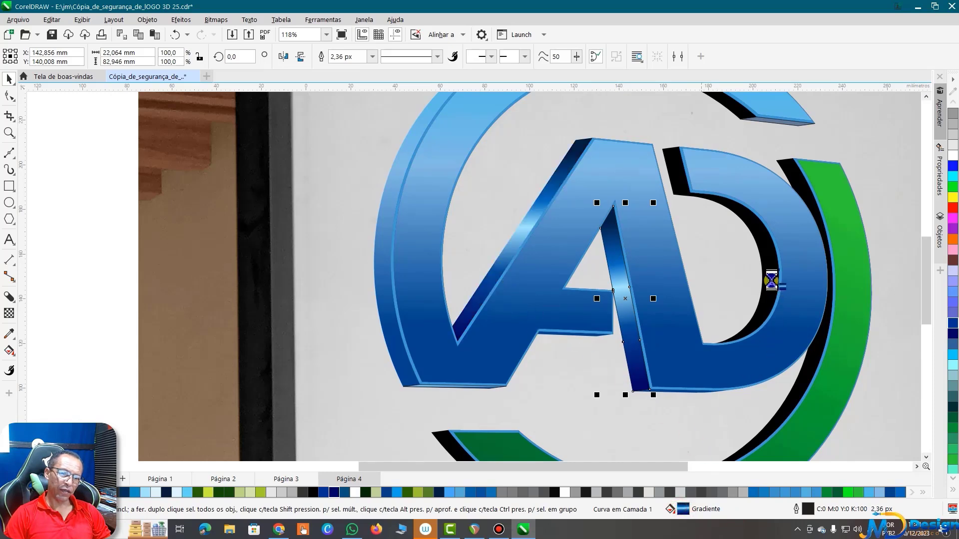
left_click(767, 275)
scroll(675, 314, "down", 2)
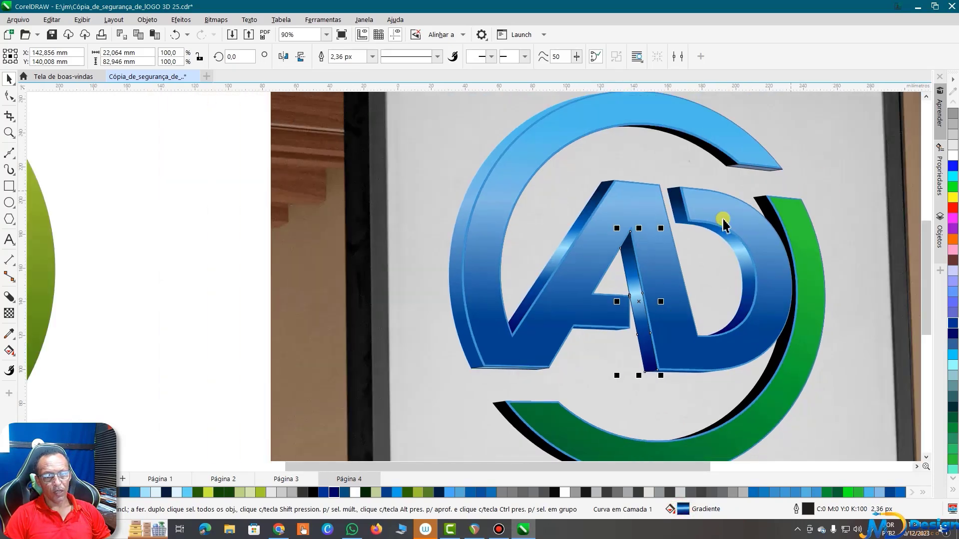
scroll(723, 223, "down", 1)
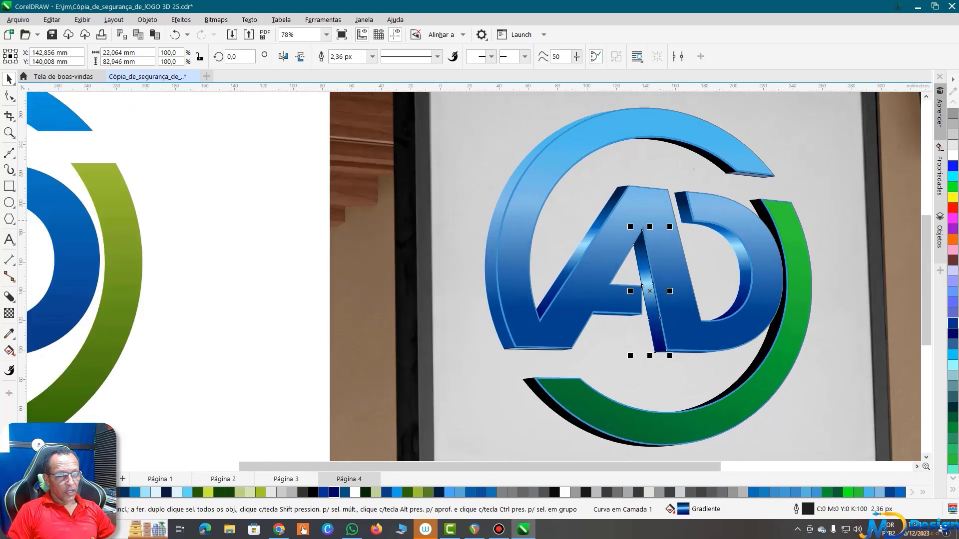
- Select the A's left-stroke side face and apply the gradient fill to the ring's left side
left_click(600, 250)
scroll(530, 160, "up", 1)
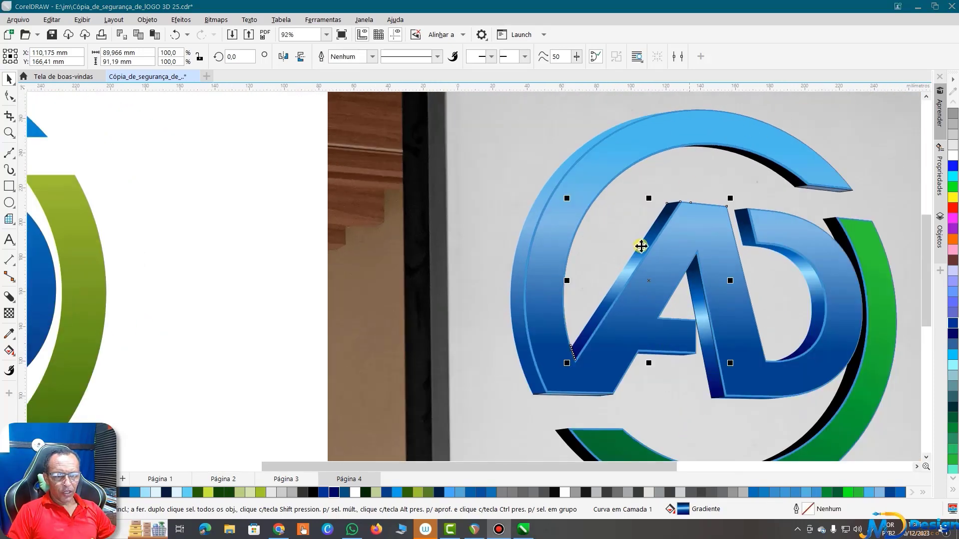
scroll(641, 246, "down", 1)
scroll(544, 274, "up", 1)
scroll(524, 256, "up", 1)
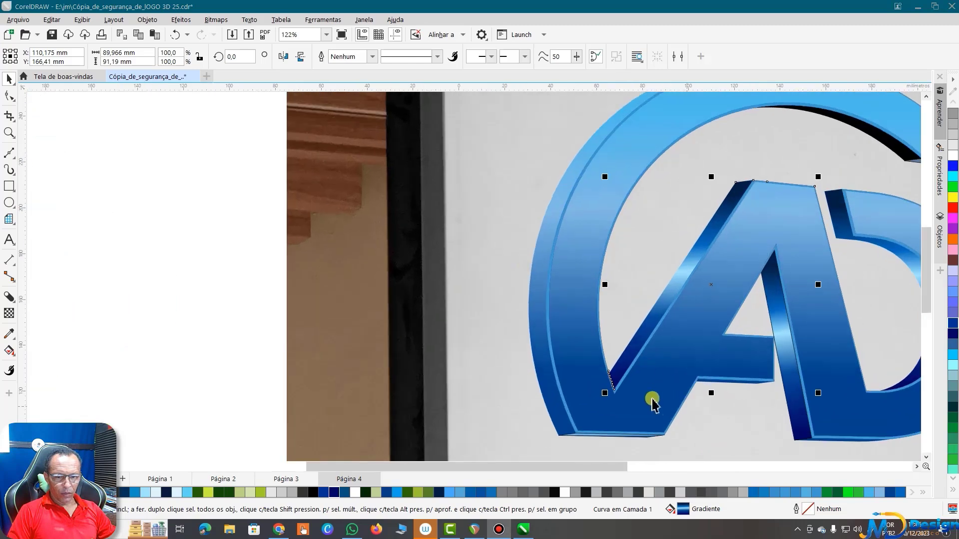
scroll(546, 360, "up", 1)
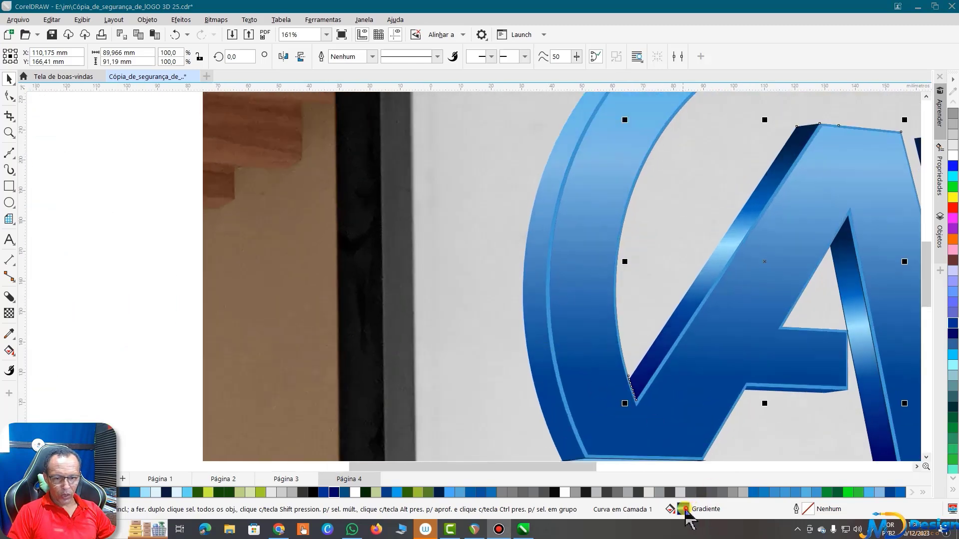
left_click_drag(688, 515, 534, 320)
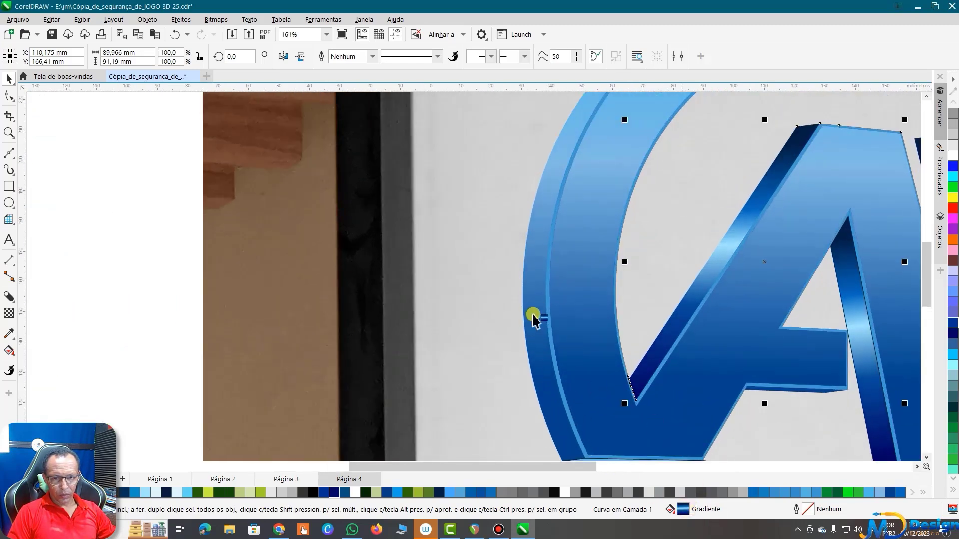
scroll(534, 320, "down", 1)
scroll(534, 319, "down", 1)
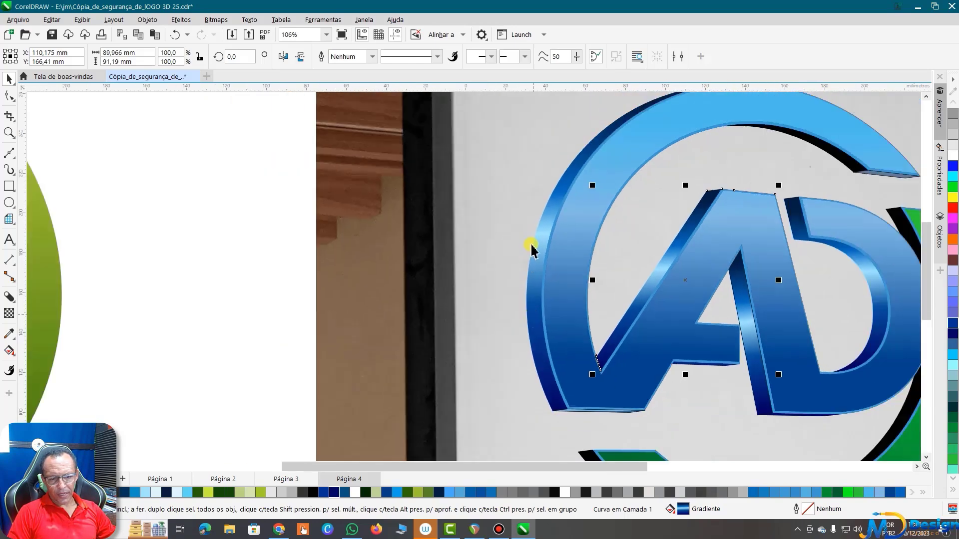
scroll(531, 248, "up", 1)
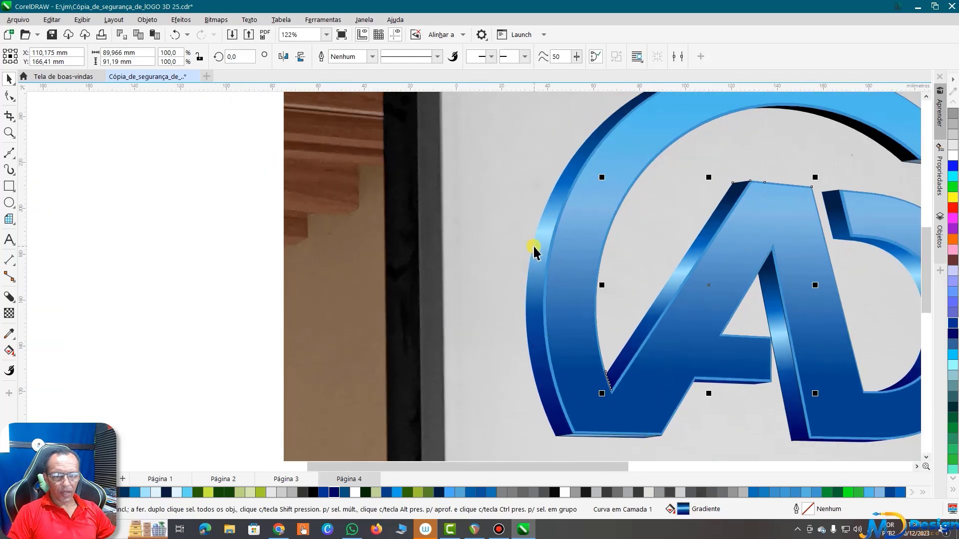
scroll(533, 249, "down", 2)
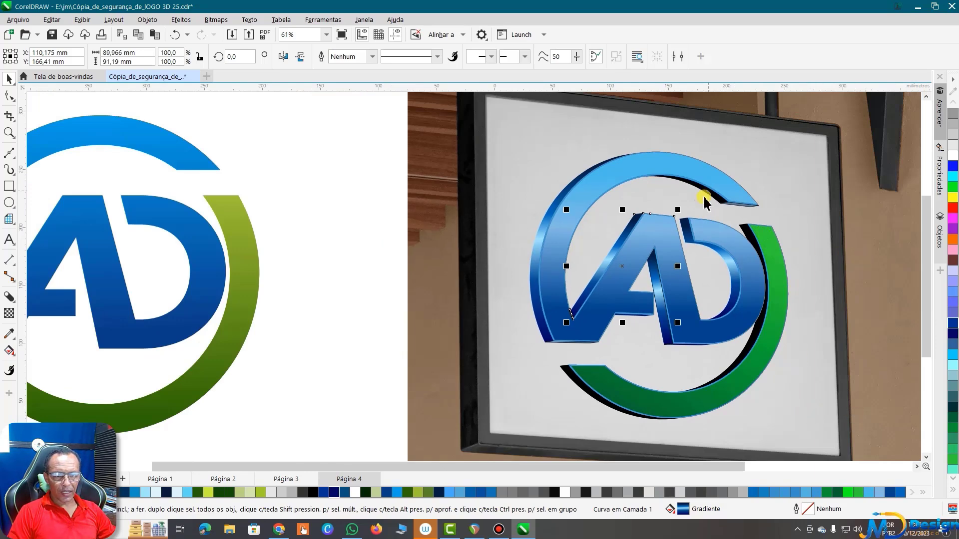
scroll(650, 257, "up", 1)
scroll(610, 264, "up", 1)
scroll(597, 265, "up", 1)
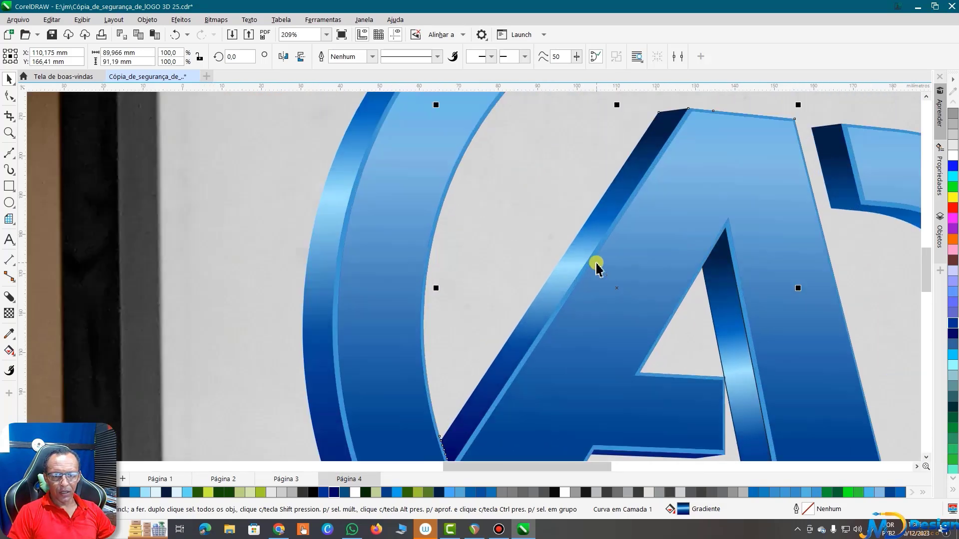
scroll(597, 265, "up", 1)
scroll(598, 265, "up", 1)
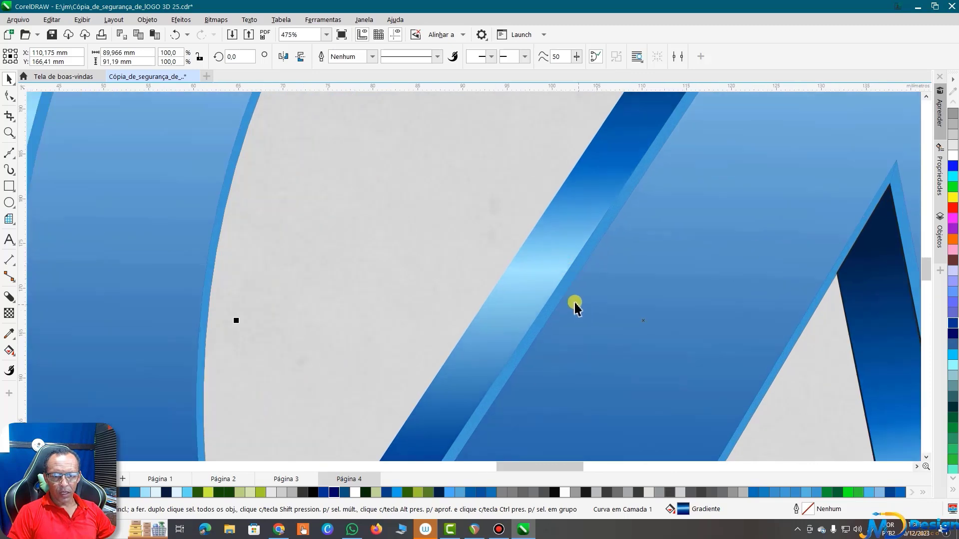
- Fill the thin strip on the A's left stroke pale blue R164 G230 B254 from the palette
left_click(555, 304)
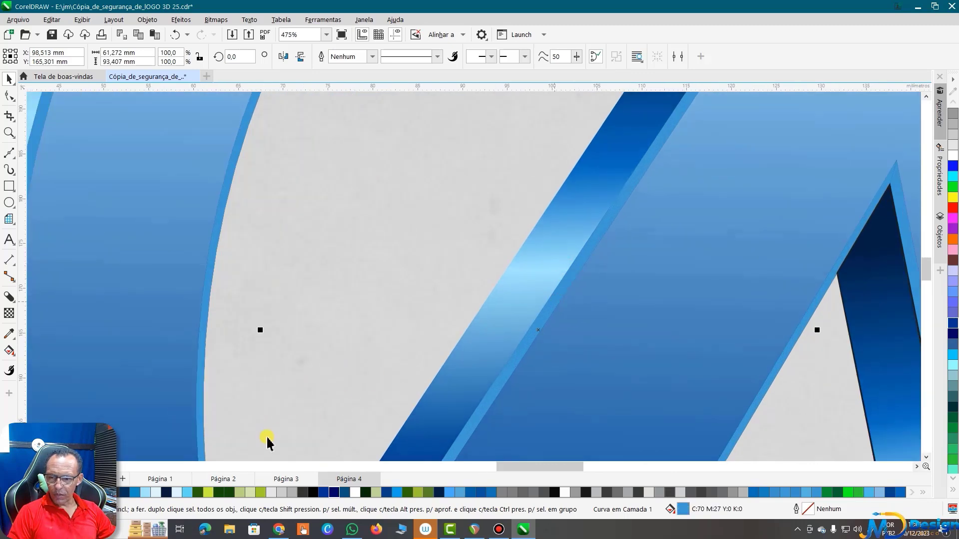
left_click(187, 493)
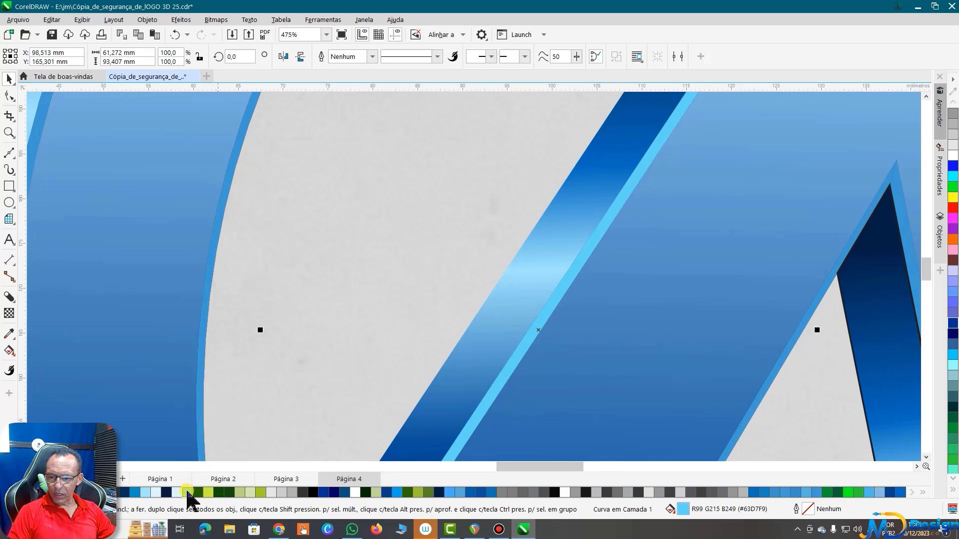
left_click(145, 493)
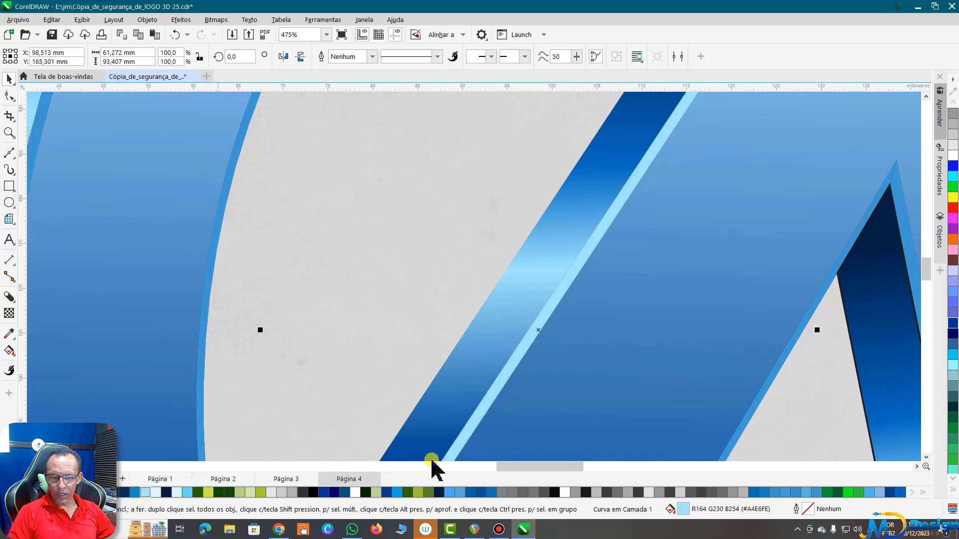
scroll(538, 328, "down", 2)
scroll(549, 287, "down", 2)
scroll(570, 232, "down", 2)
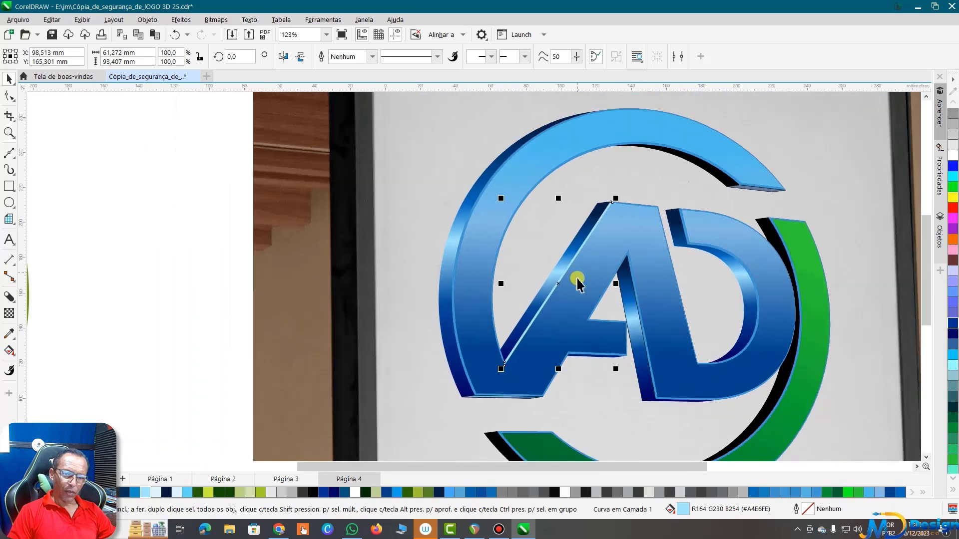
scroll(646, 337, "up", 1)
scroll(646, 336, "up", 1)
scroll(646, 336, "up", 1)
- Weld the two thin strip pieces along the A's right leg into one shape
left_click(647, 336)
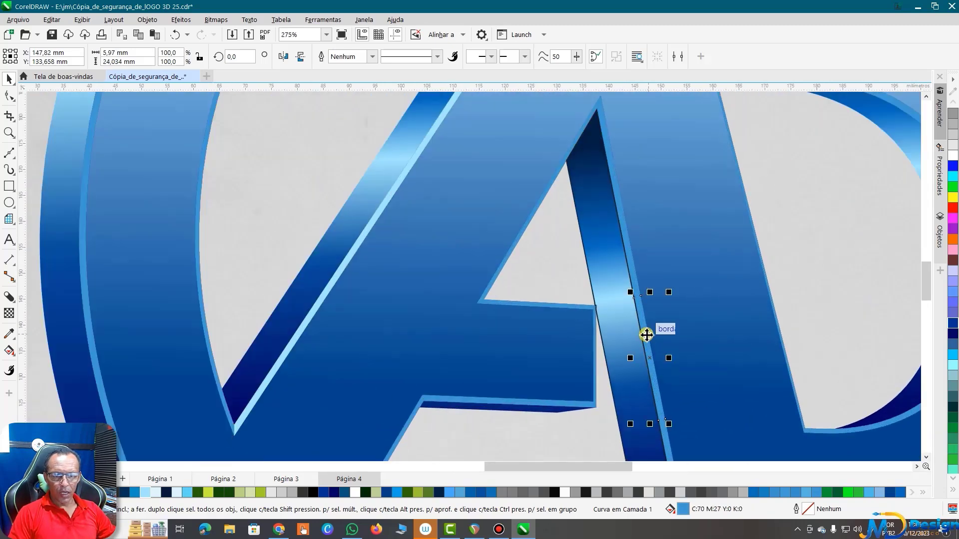
scroll(644, 300, "up", 1)
scroll(639, 302, "up", 1)
scroll(638, 303, "up", 3)
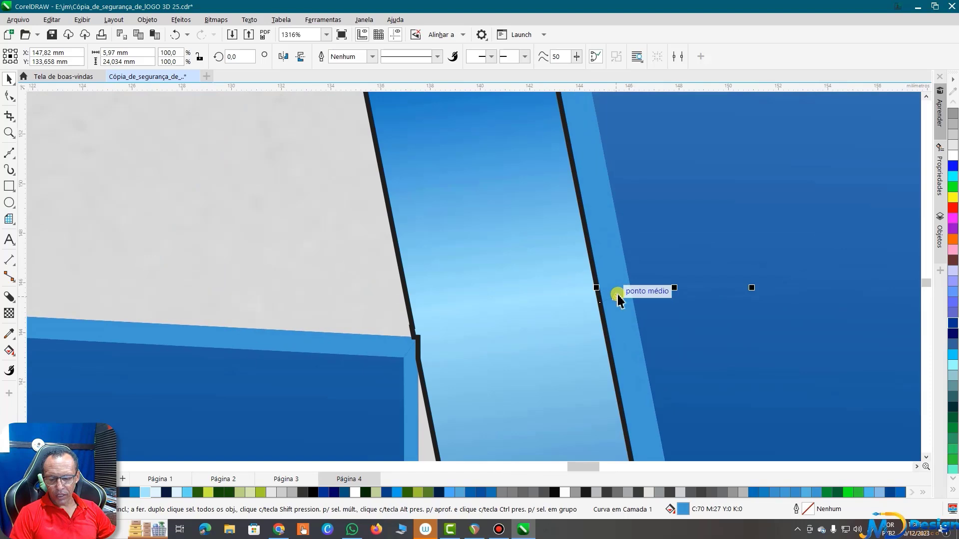
key("shift")
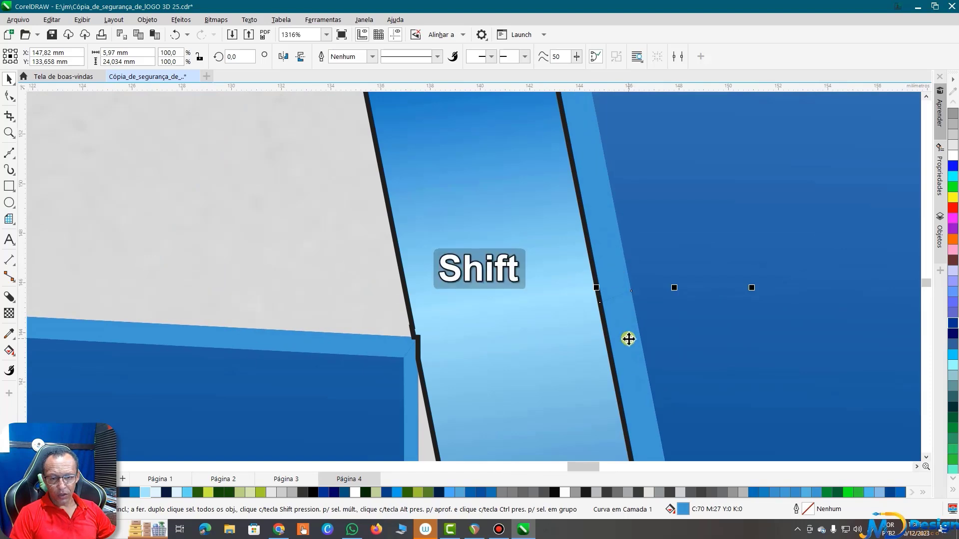
left_click(609, 244, "shift")
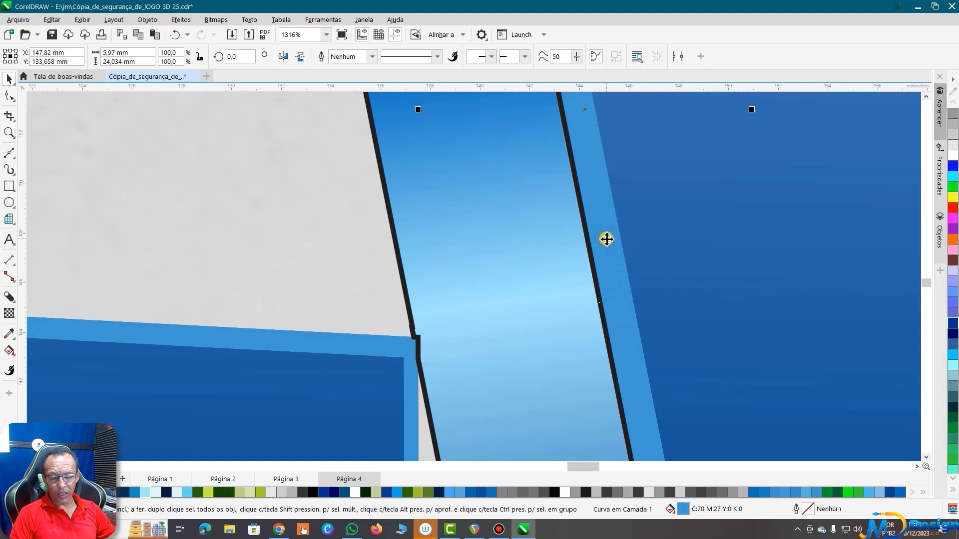
key("shift")
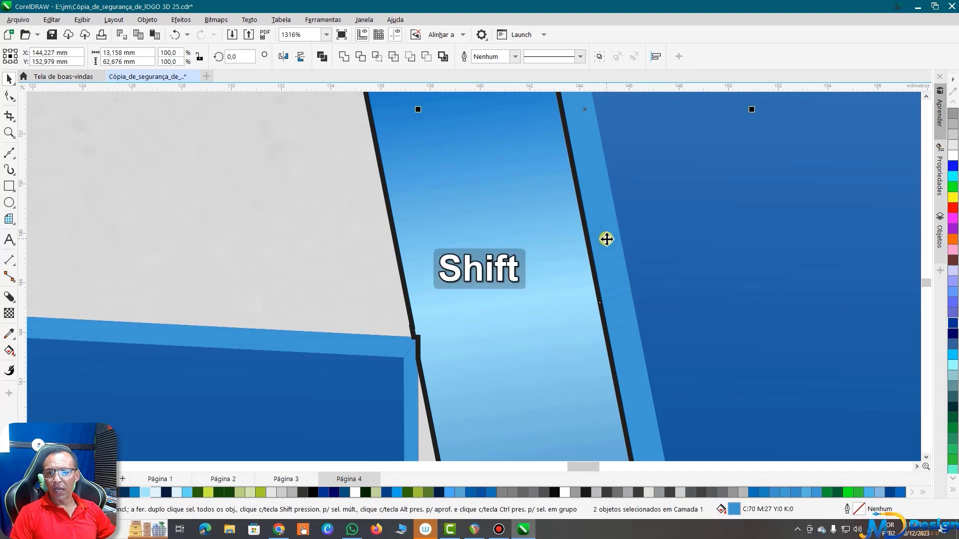
left_click(343, 56)
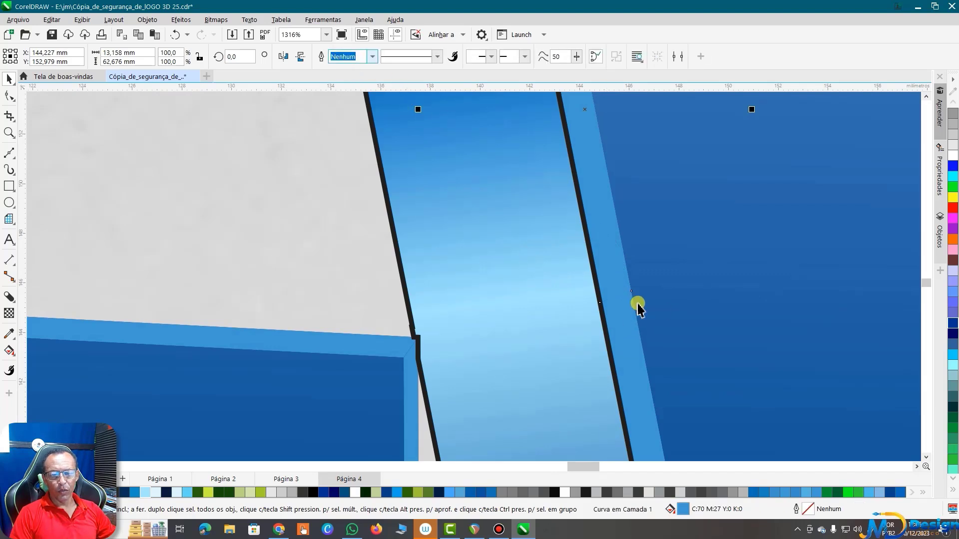
- Fill the welded strip pale sky blue (#A4E6FE)
scroll(614, 301, "down", 2)
scroll(599, 307, "down", 2)
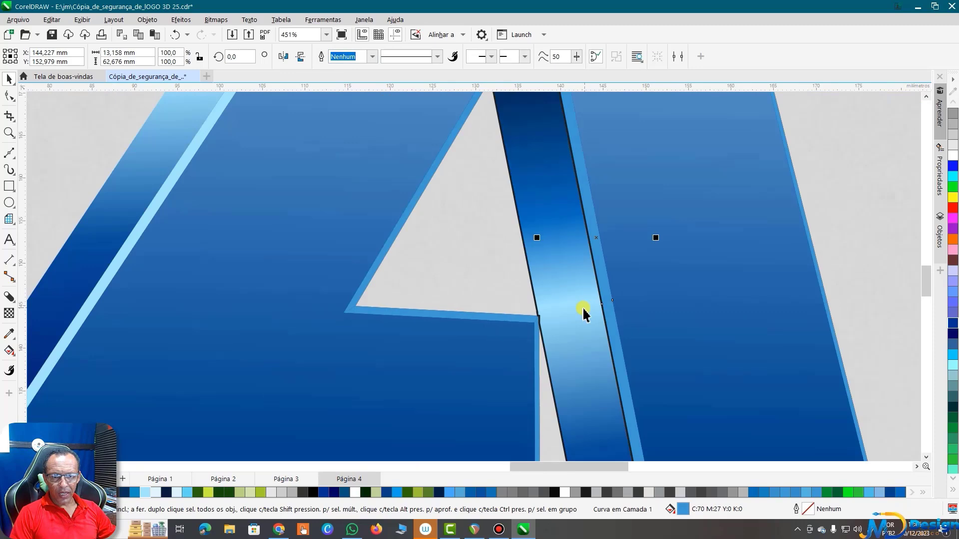
scroll(584, 313, "down", 2)
scroll(584, 313, "down", 1)
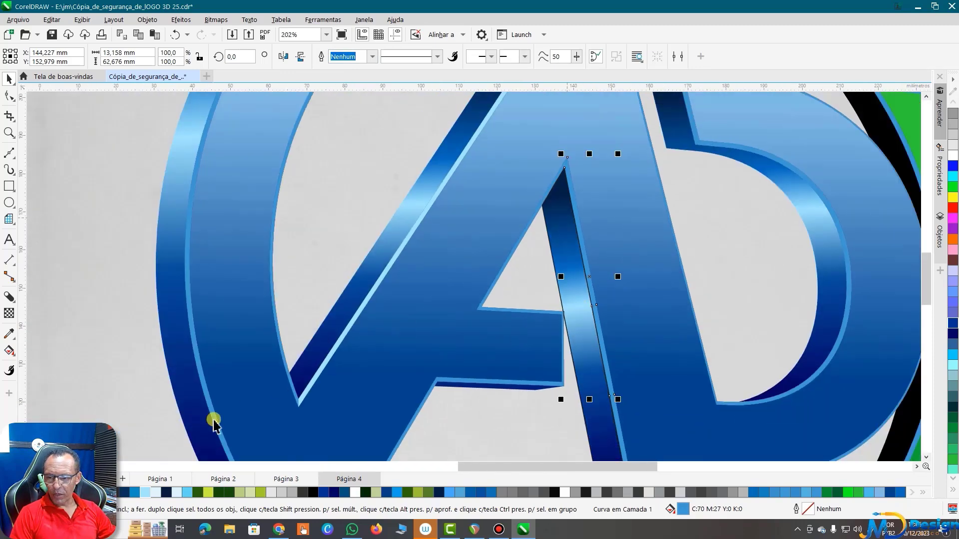
left_click(147, 492)
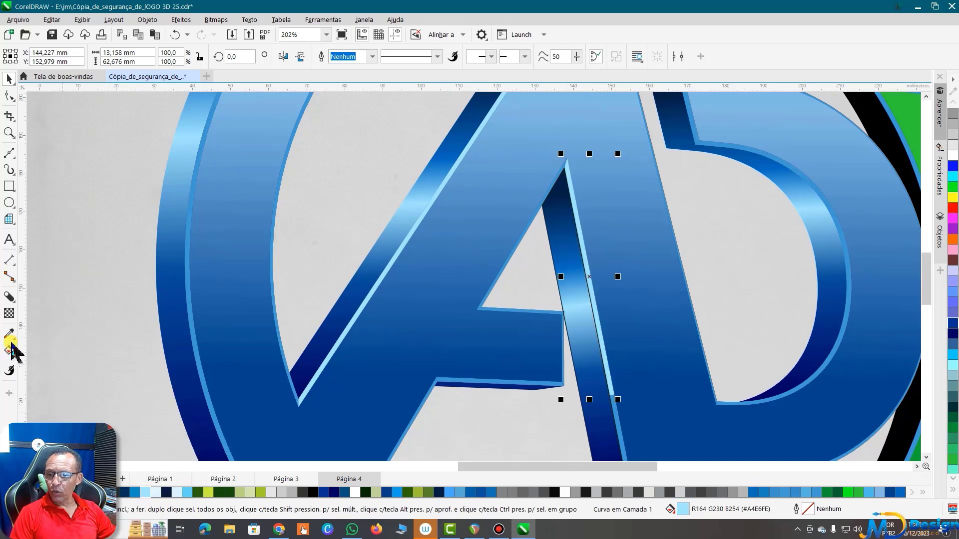
- Apply a linear gradient along the A's left-edge strip, running from its lower end toward the top
left_click(11, 355)
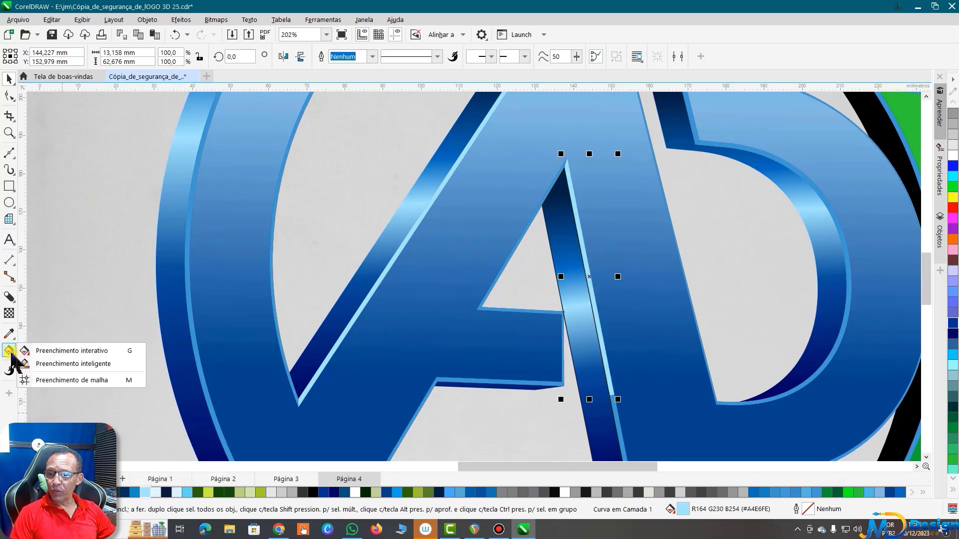
left_click(91, 352)
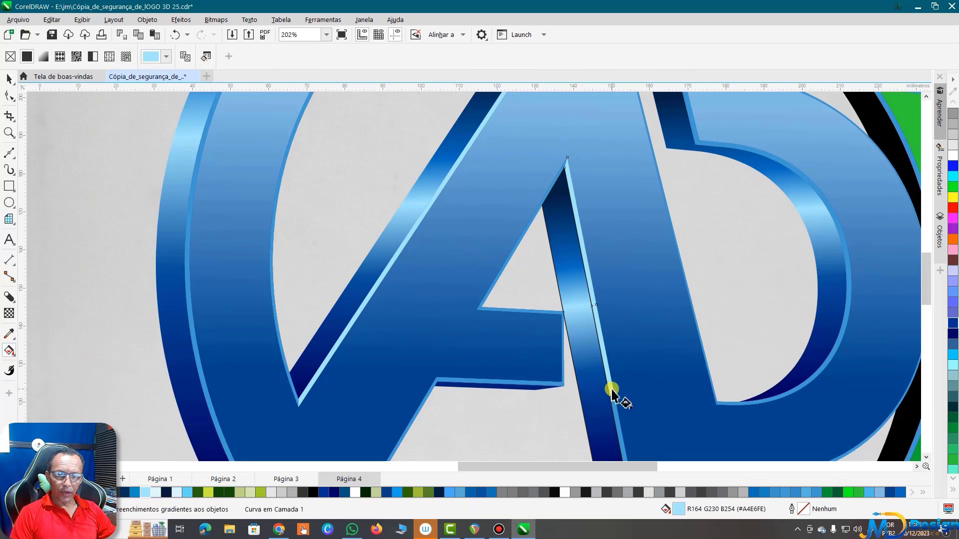
scroll(488, 317, "down", 3)
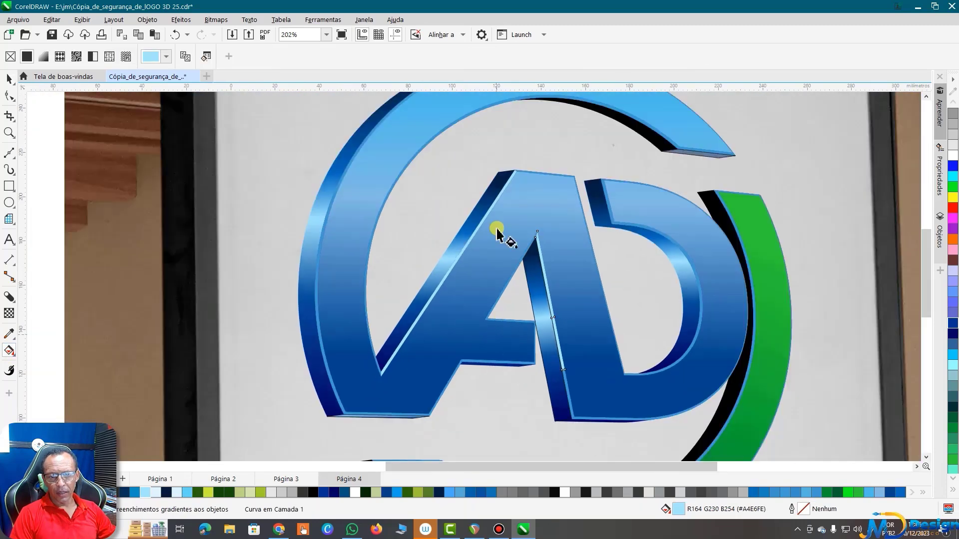
scroll(457, 235, "up", 4)
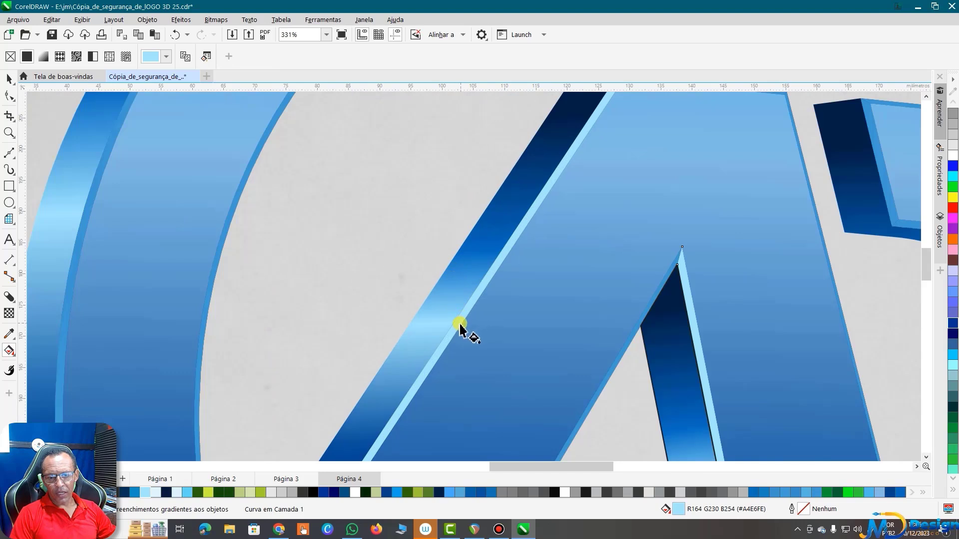
left_click_drag(458, 325, 571, 136)
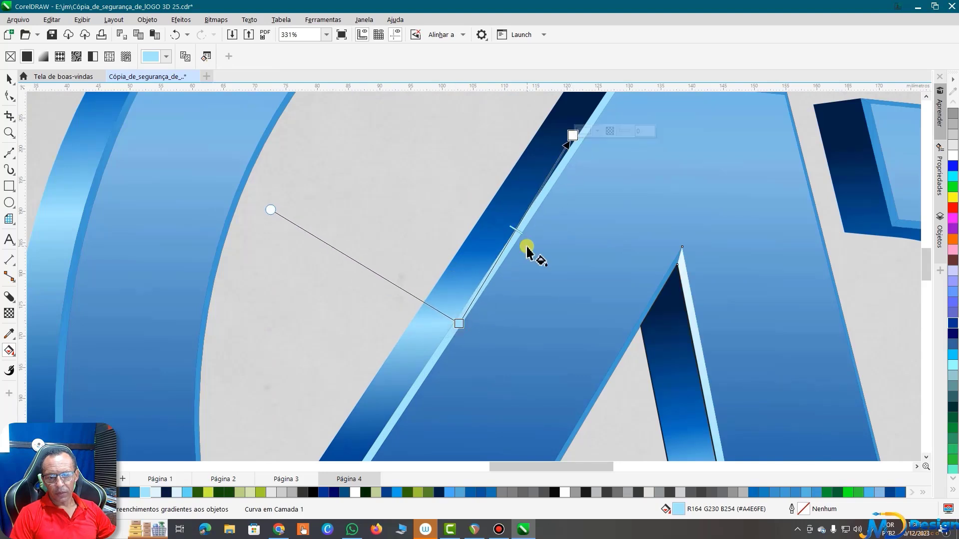
scroll(526, 251, "down", 2)
left_click_drag(486, 293, 418, 388)
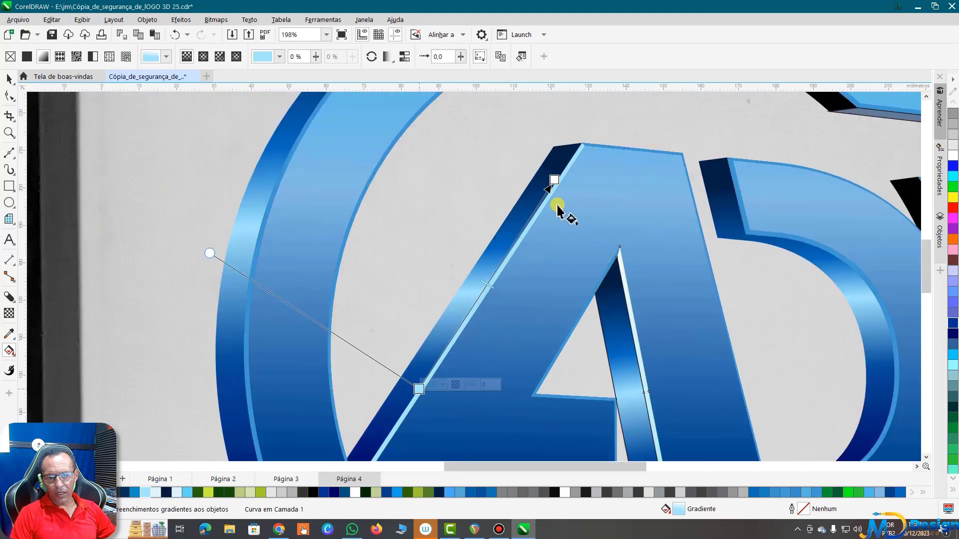
left_click_drag(557, 160, 557, 155)
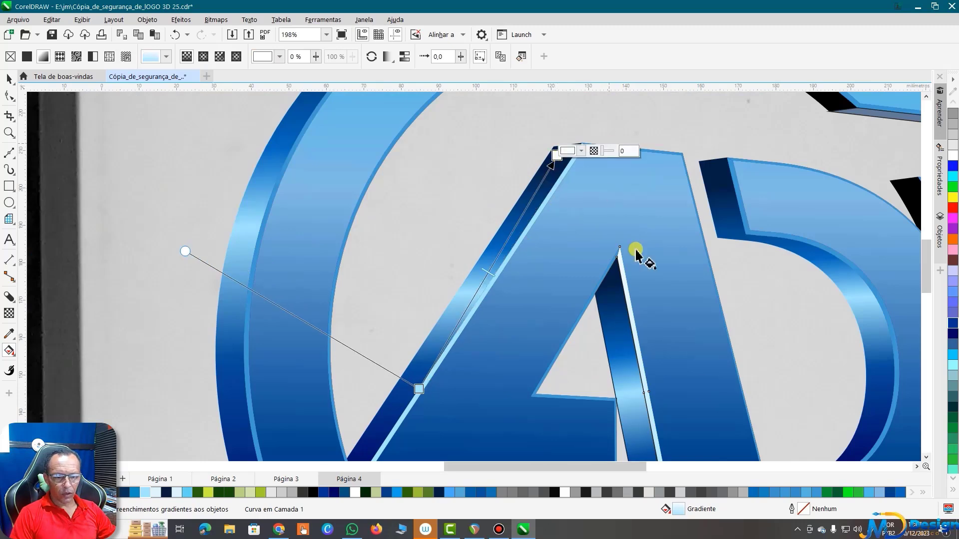
- Make the gradient's top end colour blue
left_click(756, 493)
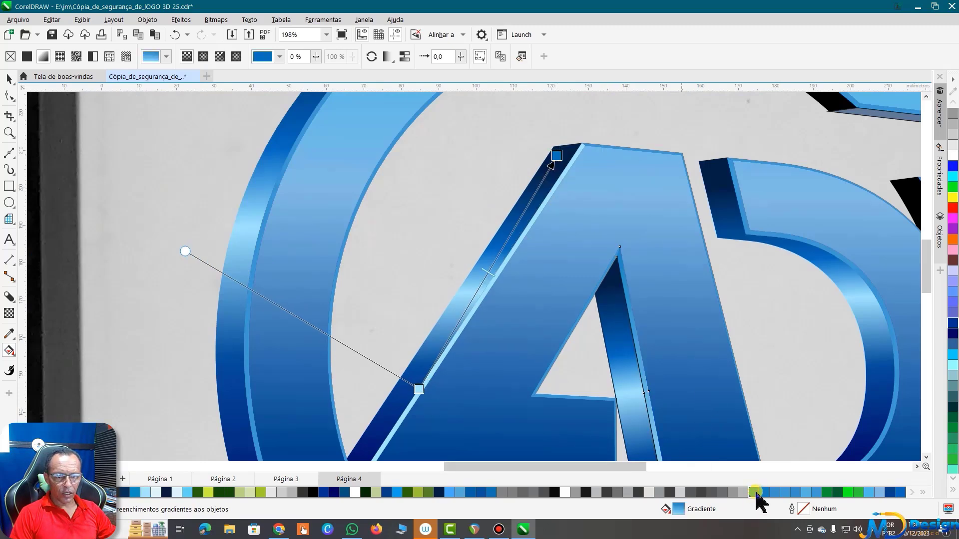
scroll(653, 294, "down", 2)
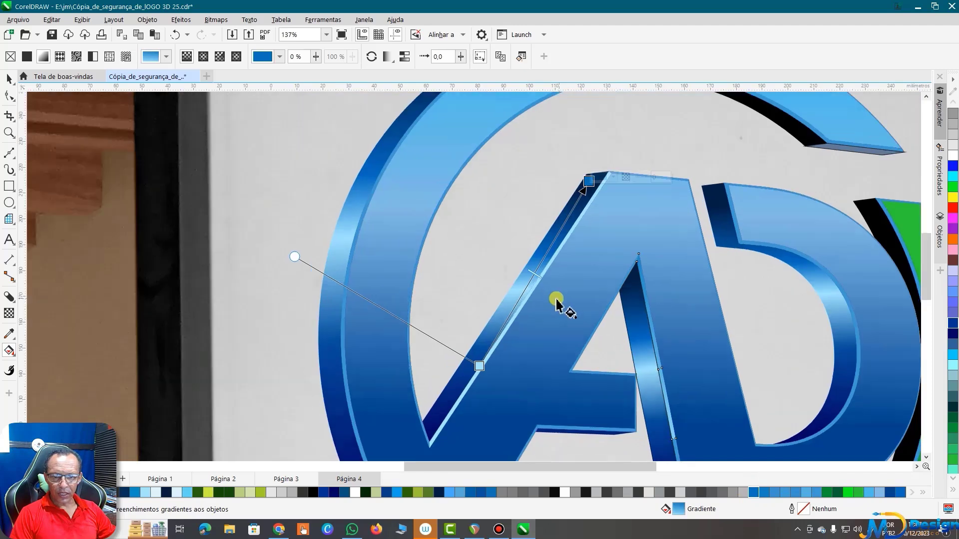
scroll(561, 304, "up", 5)
left_click(499, 297)
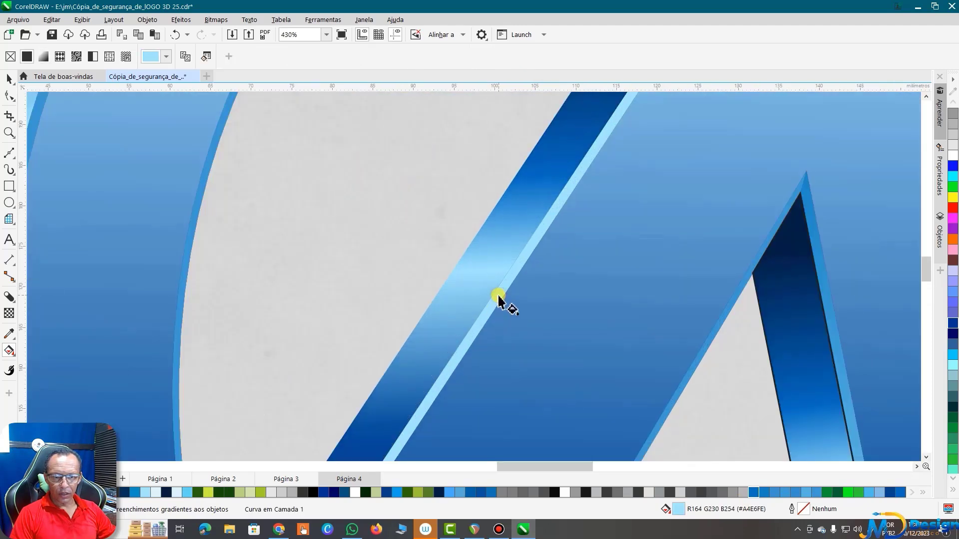
scroll(498, 296, "down", 1)
scroll(498, 297, "down", 3)
left_click(9, 79)
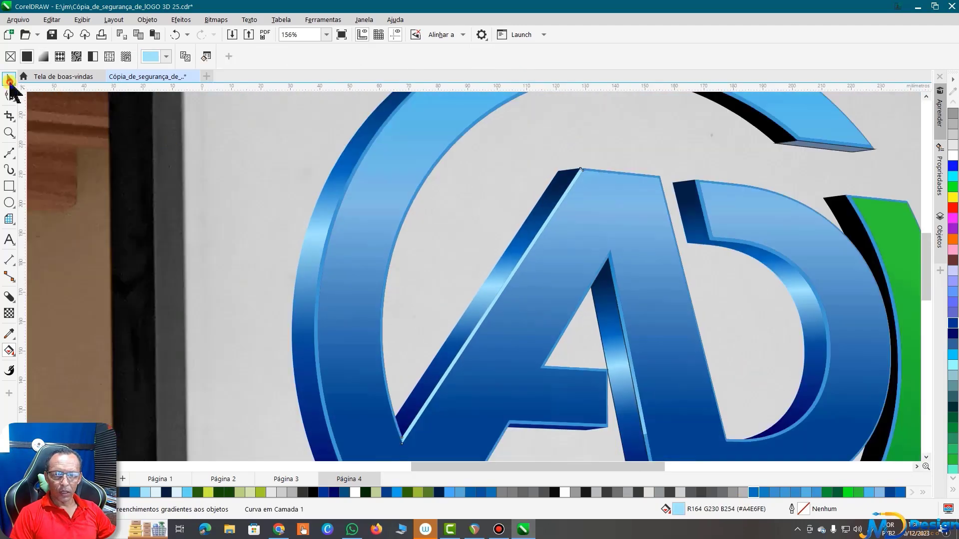
- Fill the strip along the A's edge dark blue, undoing an accidental move
left_click_drag(544, 235, 463, 200)
key("ctrl")
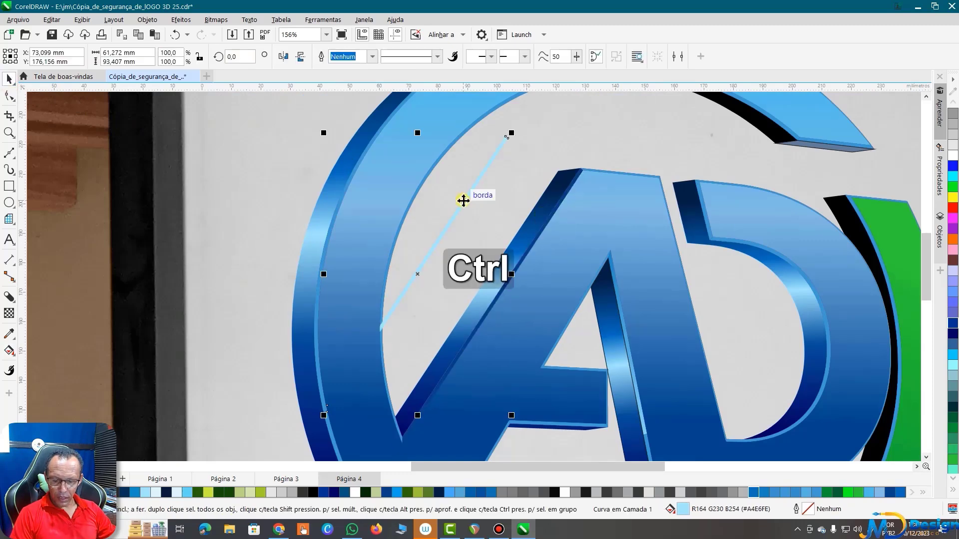
key("ctrl+z")
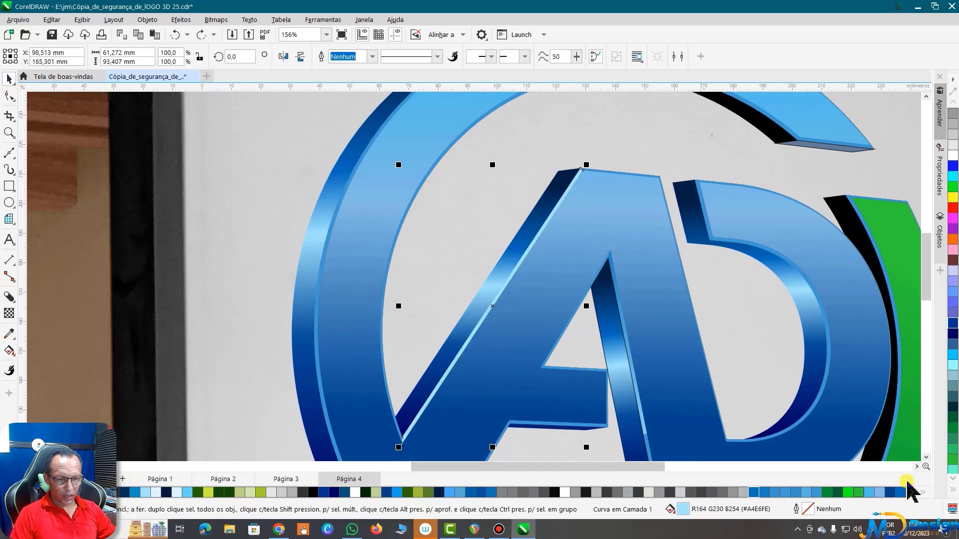
left_click(888, 493)
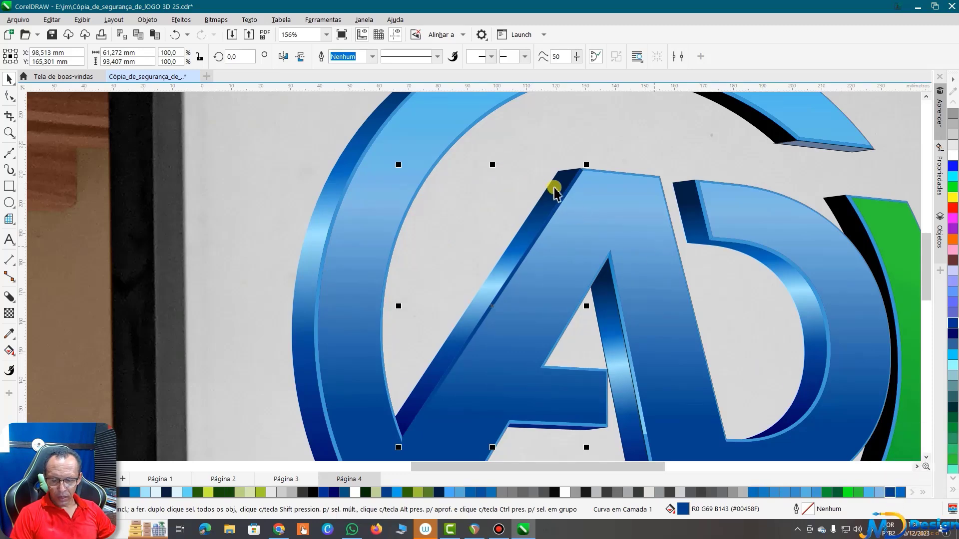
- Apply a linear gradient down the A's left edge with a light blue start at the lower end
scroll(553, 190, "up", 1)
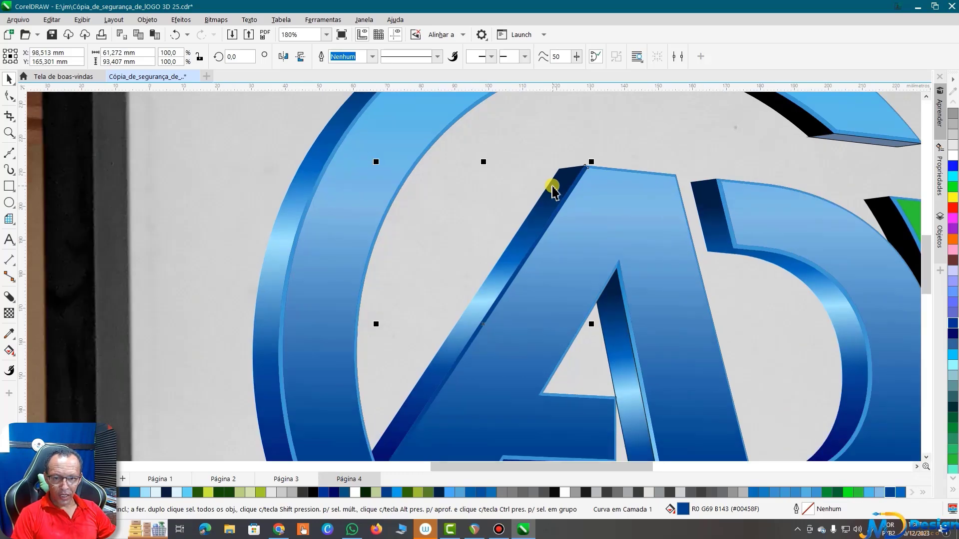
key("g")
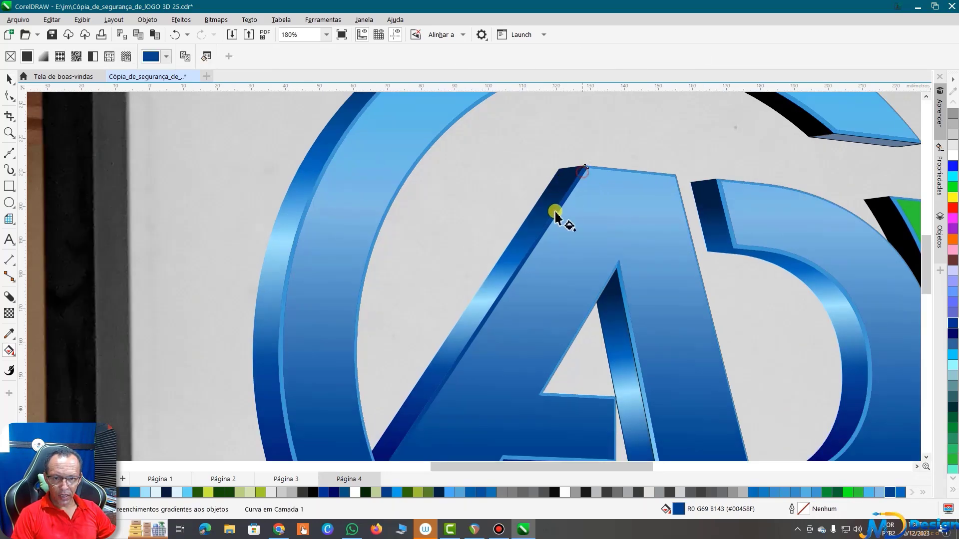
left_click_drag(555, 212, 435, 381)
scroll(529, 195, "down", 3)
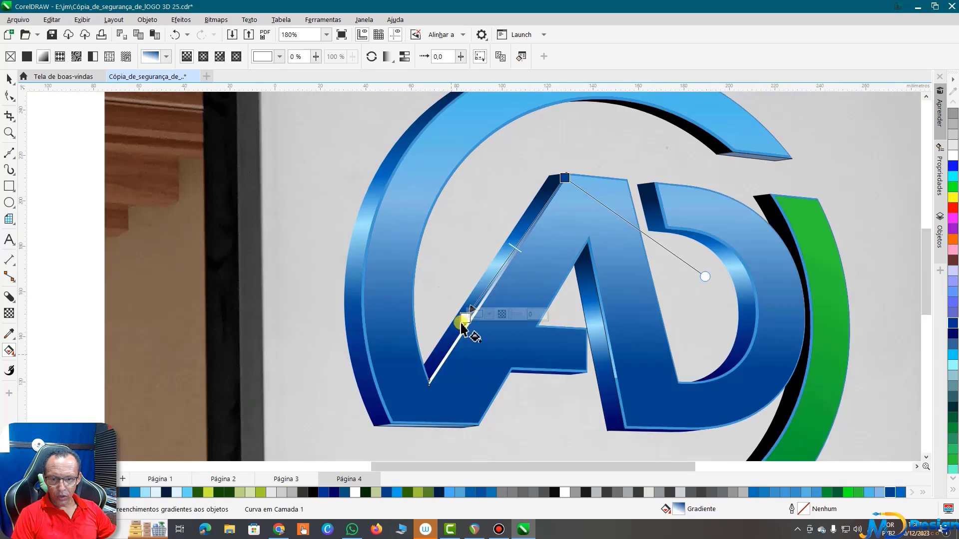
left_click_drag(463, 320, 443, 363)
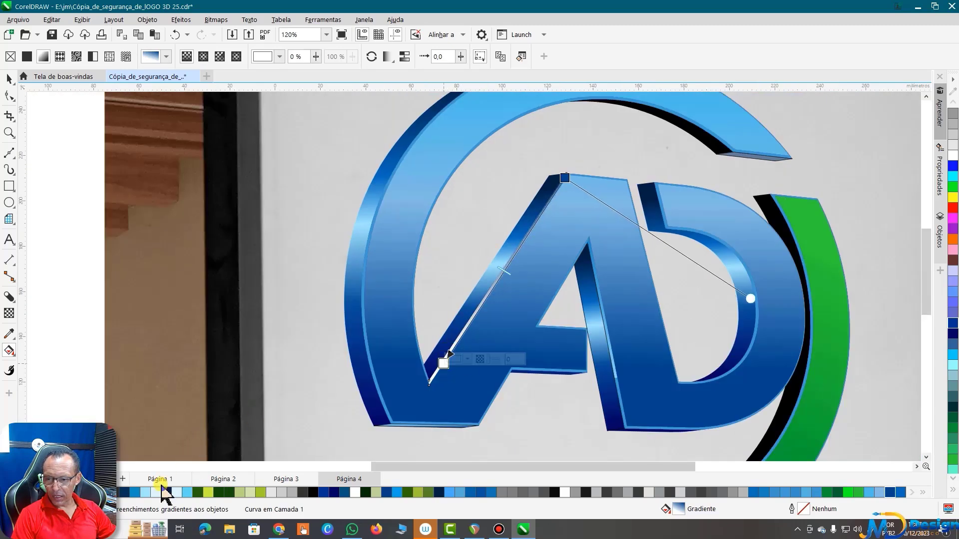
left_click(144, 493)
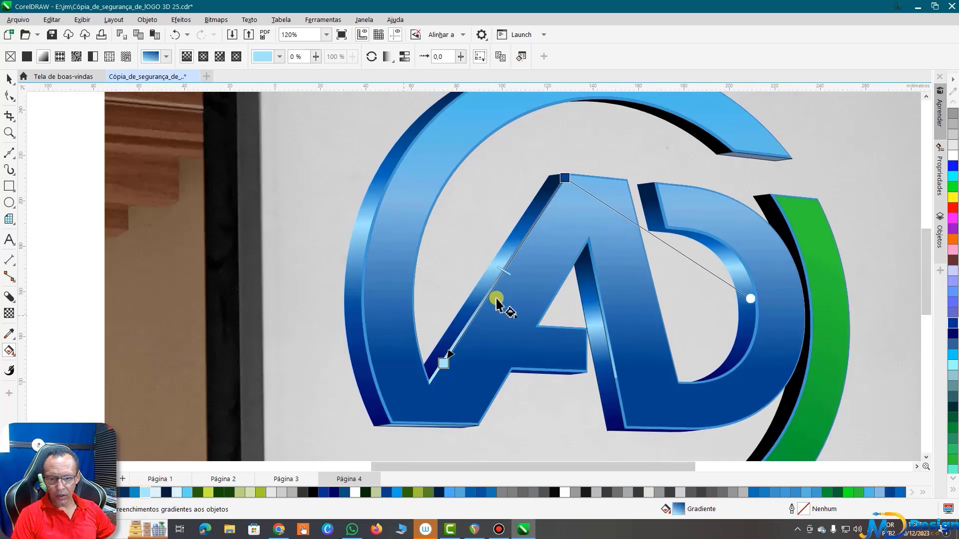
left_click_drag(440, 365, 433, 375)
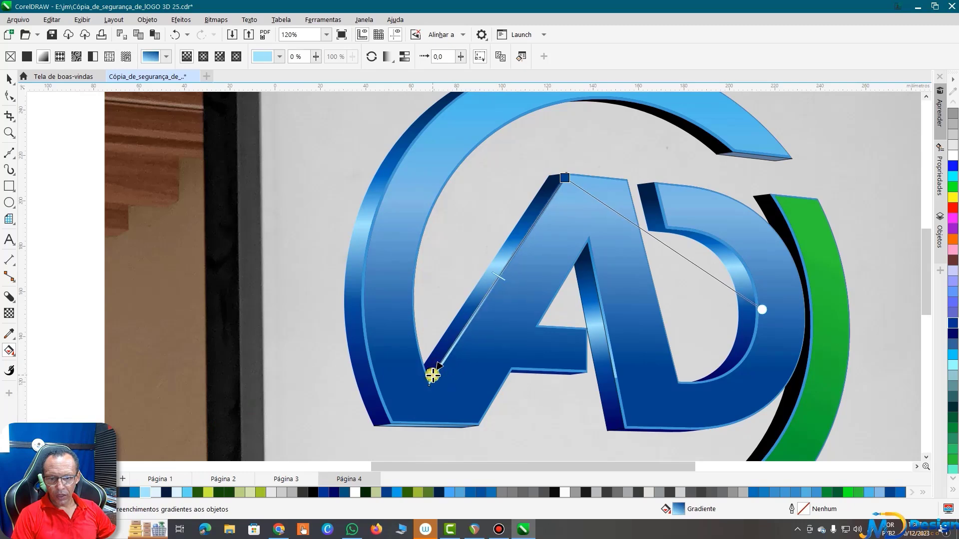
- Add three colour stops to the gradient, colouring them dark blue and light blue
double_click(487, 294)
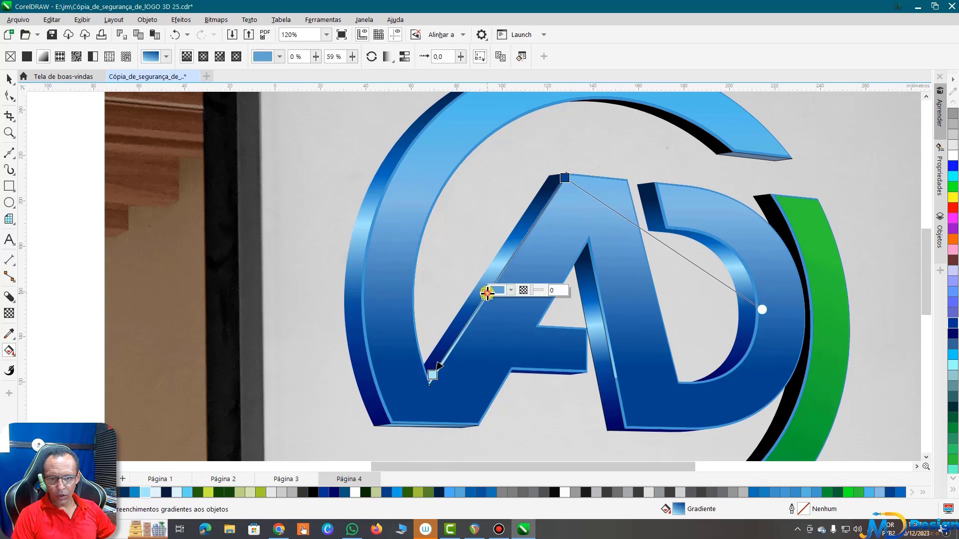
left_click_drag(487, 294, 541, 213)
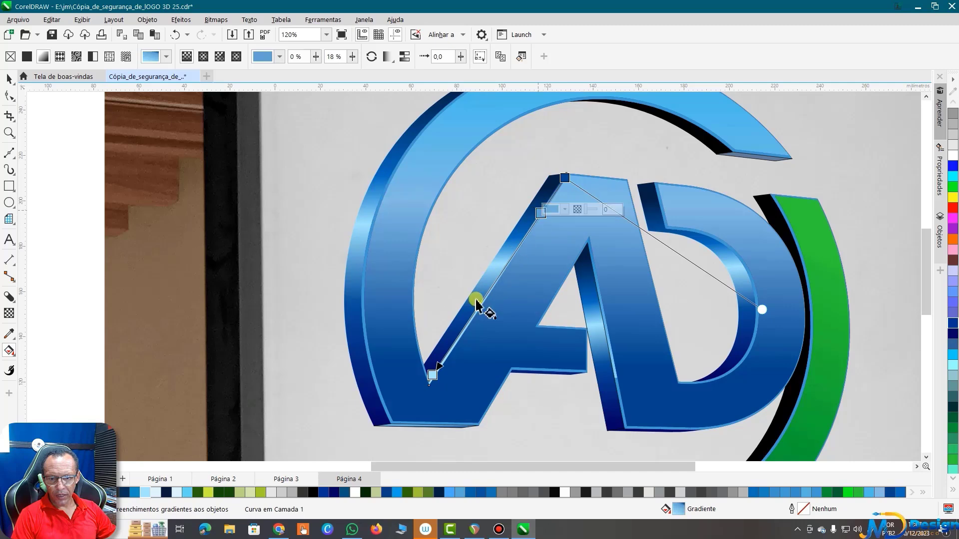
double_click(468, 322)
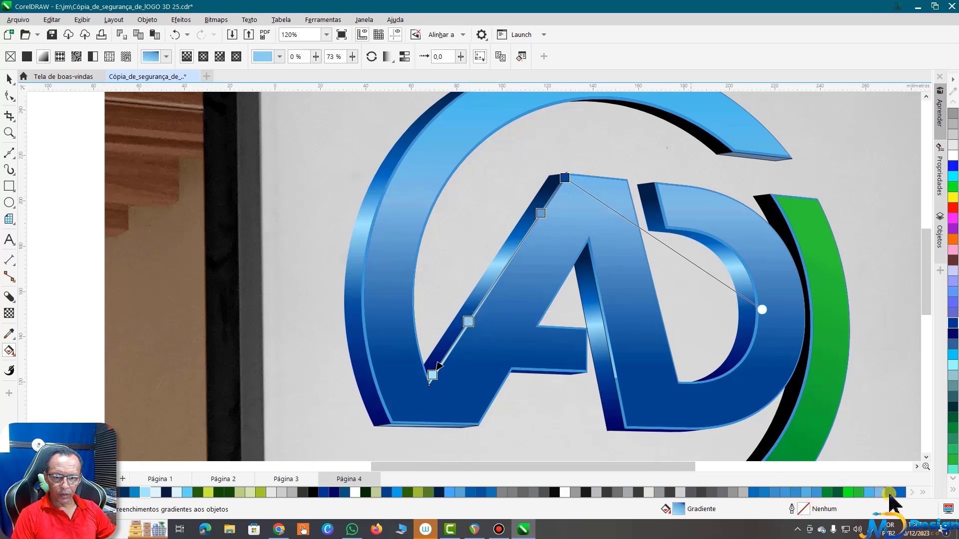
left_click(890, 492)
scroll(480, 327, "up", 1)
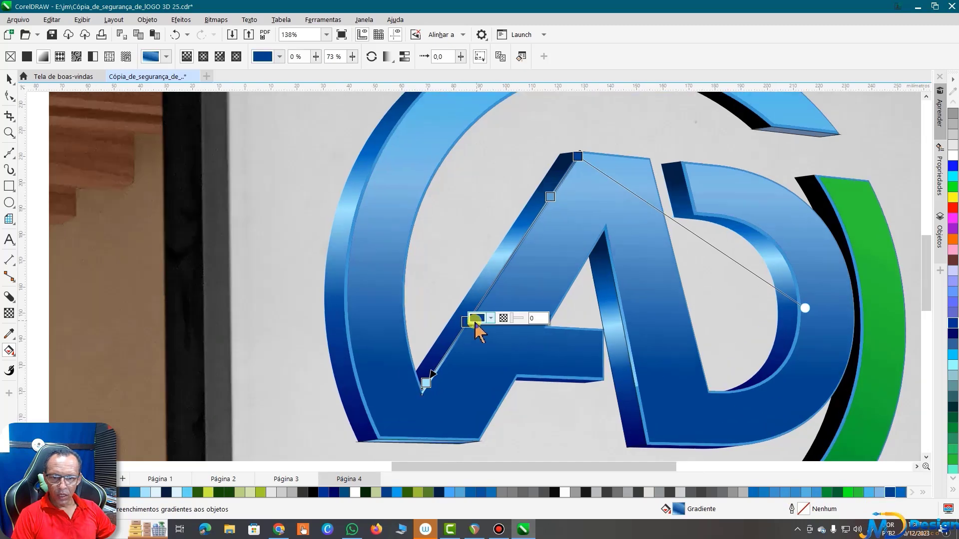
double_click(503, 267)
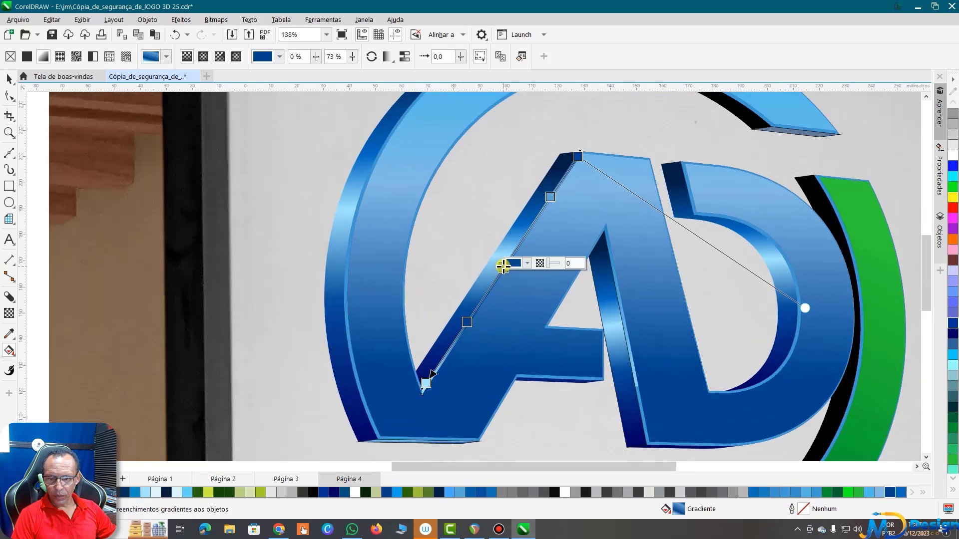
left_click(145, 493)
scroll(514, 274, "up", 1)
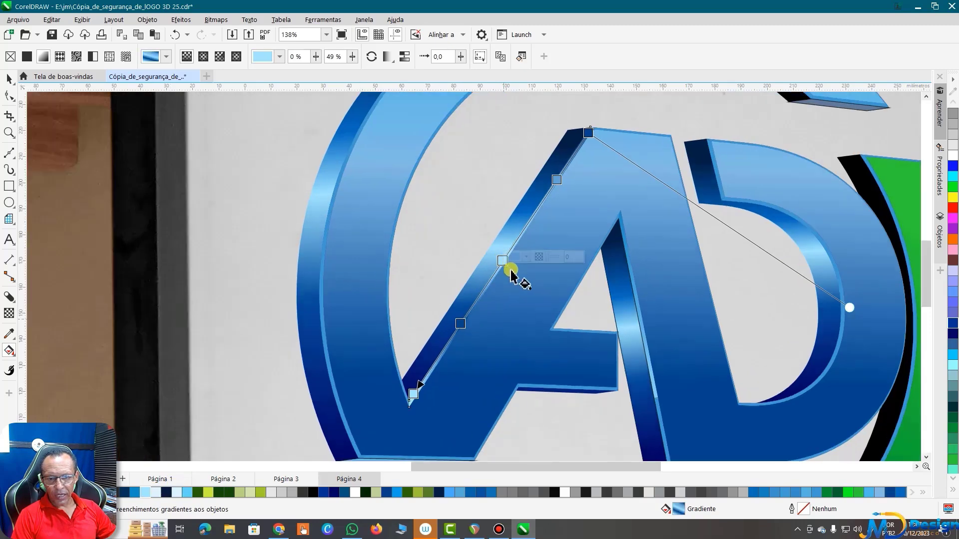
scroll(510, 270, "up", 1)
scroll(512, 226, "up", 1)
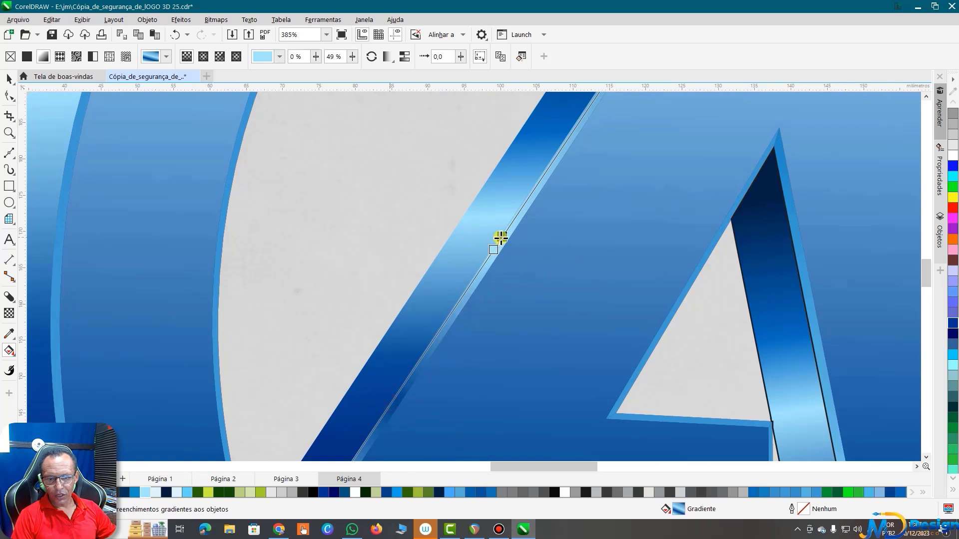
- Extend the gradient further down the strip and set its end stop to navy #00264F
mouse_move(494, 250)
left_mouse_down()
mouse_move(386, 435)
mouse_move(497, 245)
mouse_move(491, 252)
left_mouse_up()
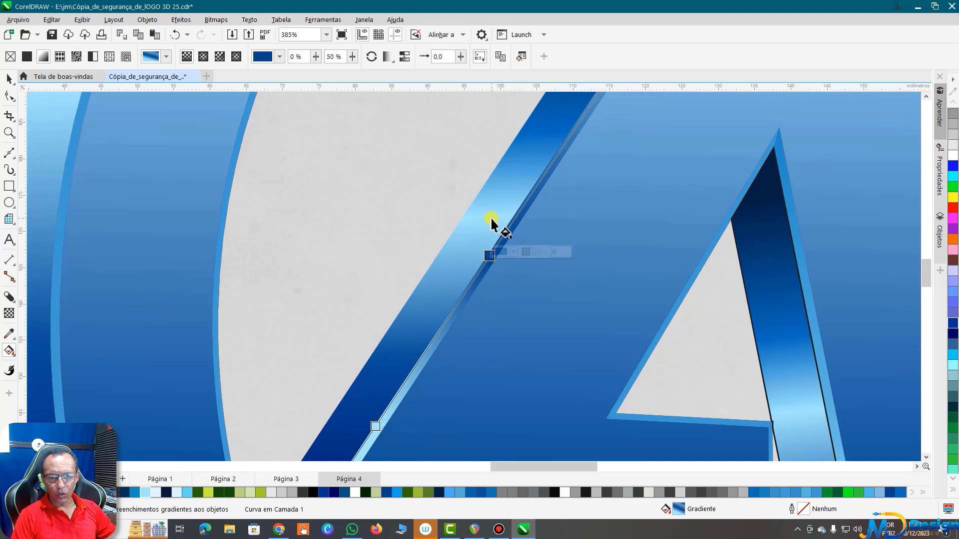
left_click(513, 253)
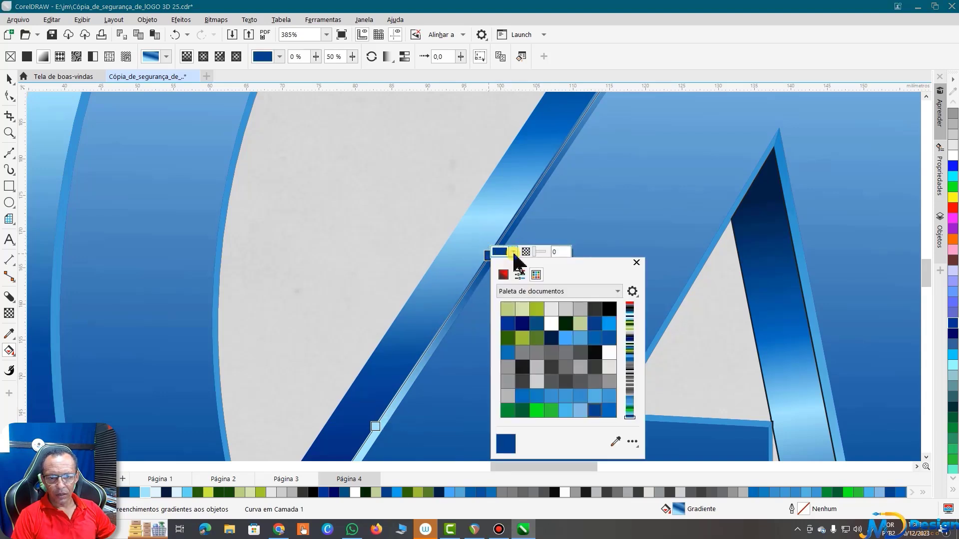
left_click(504, 274)
left_click(582, 361)
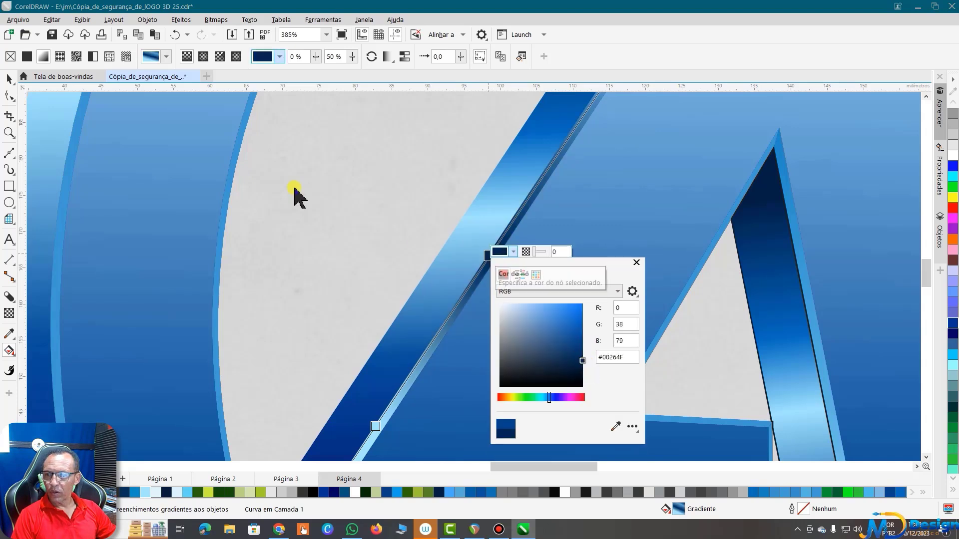
left_click(14, 81)
scroll(407, 205, "down", 3)
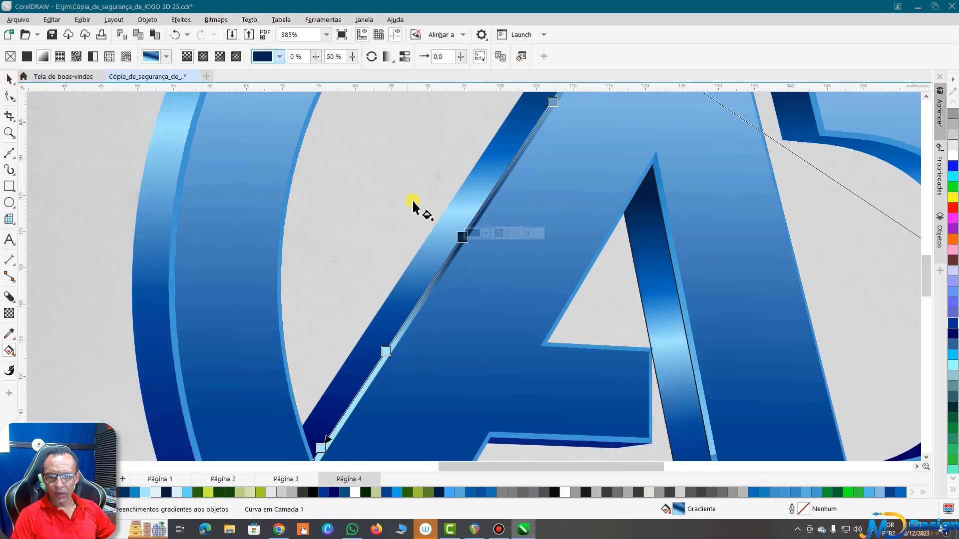
scroll(347, 368, "down", 2)
scroll(349, 364, "up", 3)
scroll(348, 365, "up", 3)
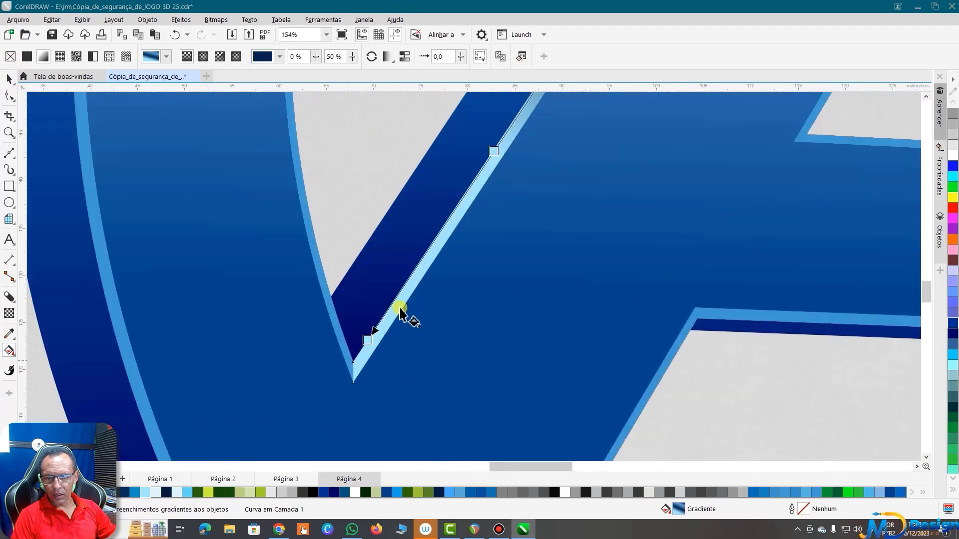
- Try several palette blues on the strip's bottom gradient stop, settling on a saturated bright blue
left_click(366, 341)
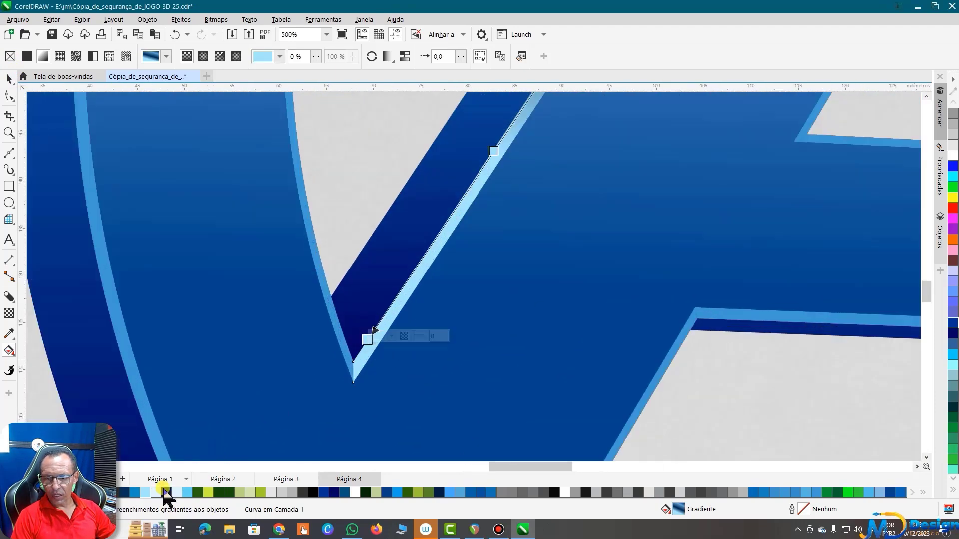
left_click(324, 493)
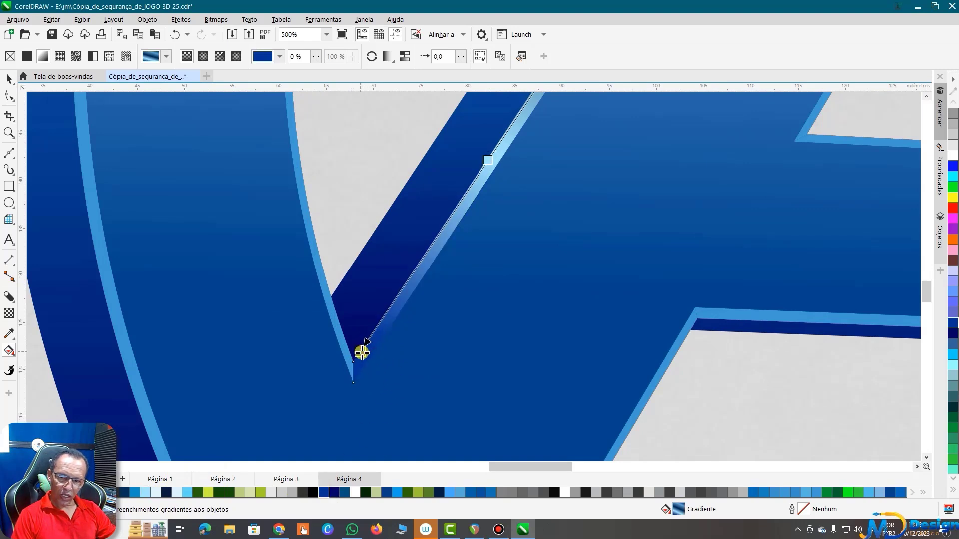
scroll(356, 379, "up", 1)
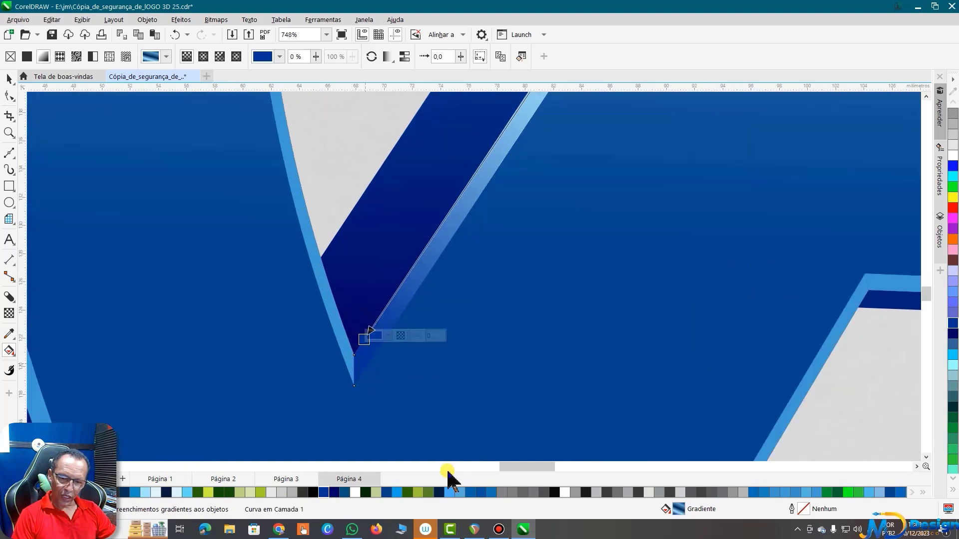
left_click(449, 492)
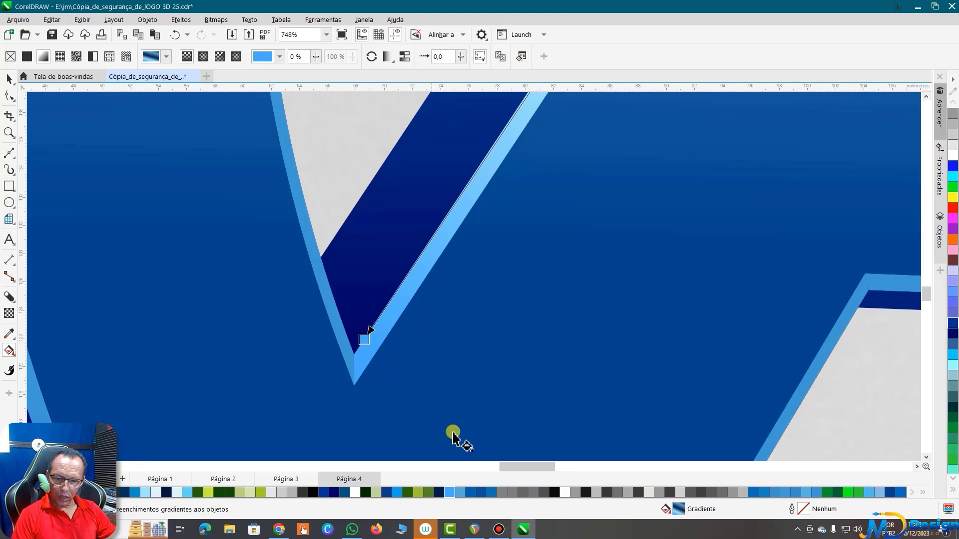
left_click(479, 492)
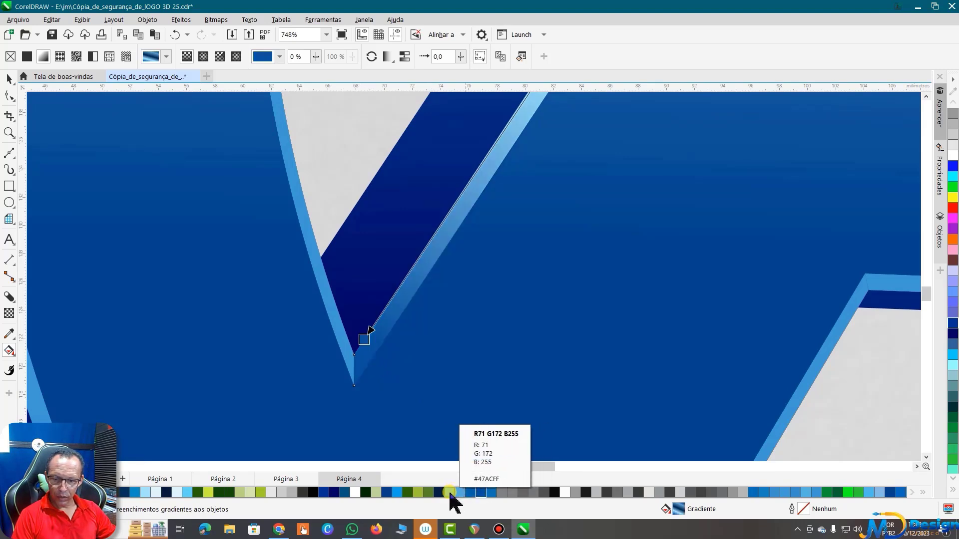
left_click(401, 493)
left_click(401, 492)
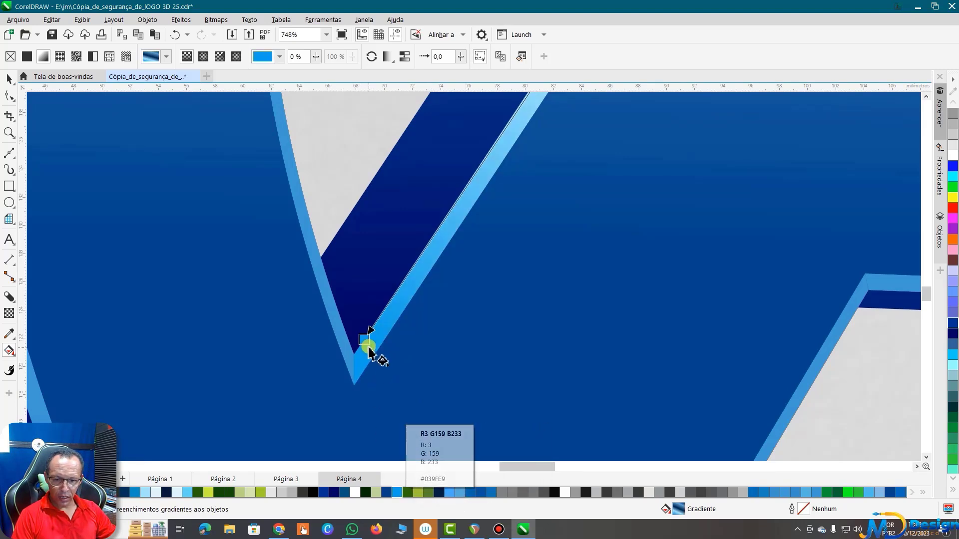
scroll(475, 406, "down", 1)
scroll(475, 405, "down", 2)
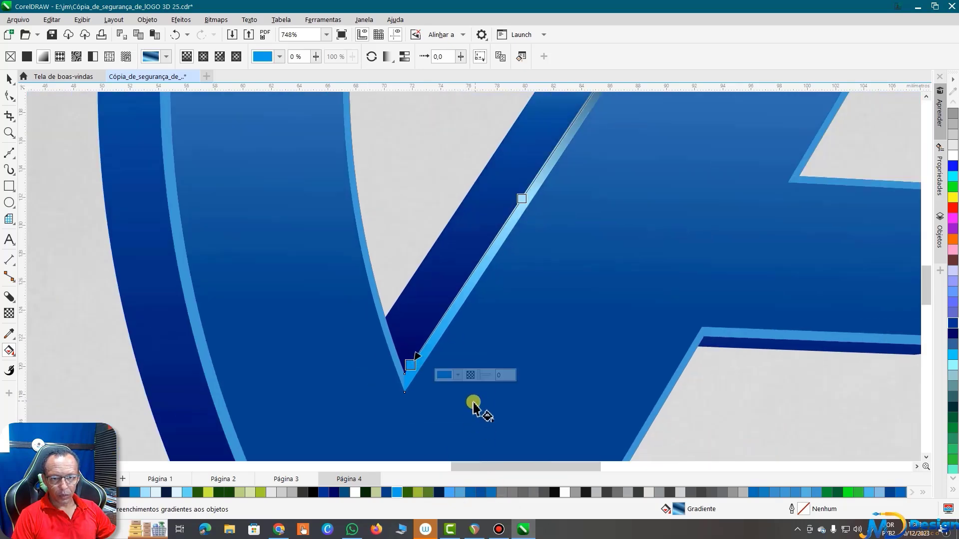
scroll(475, 405, "down", 2)
scroll(509, 314, "up", 1)
- Lower the dark stop slightly and add two new stops, making the upper one pale blue
scroll(507, 314, "up", 2)
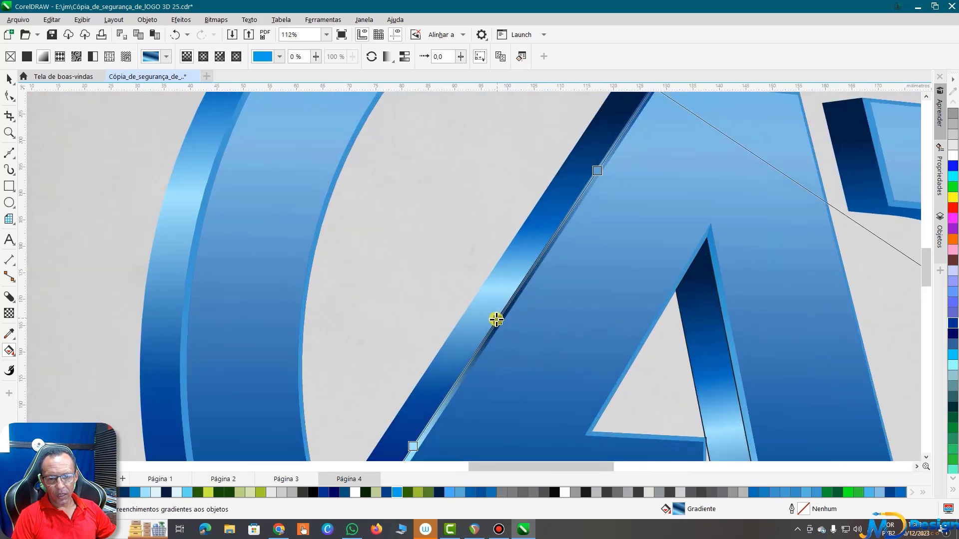
left_click_drag(469, 363, 463, 371)
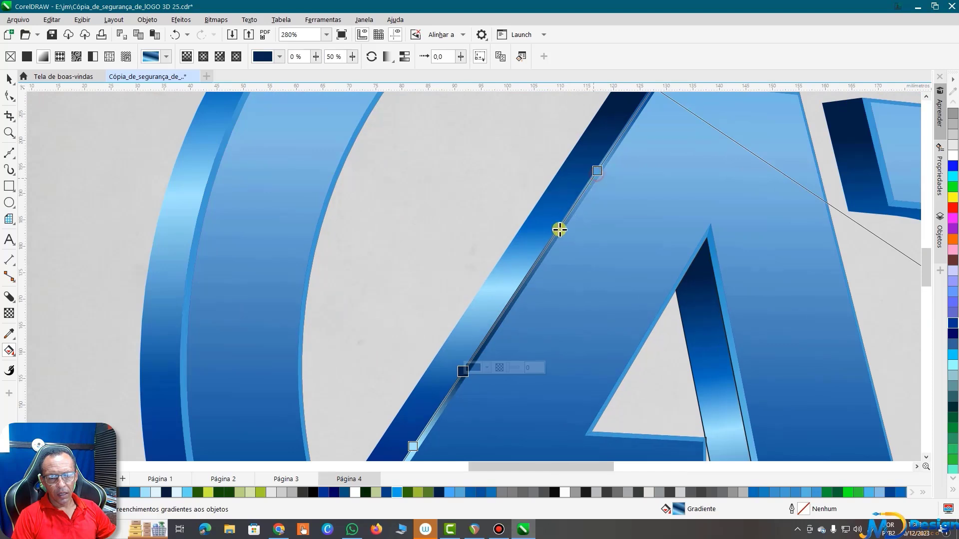
double_click(518, 287)
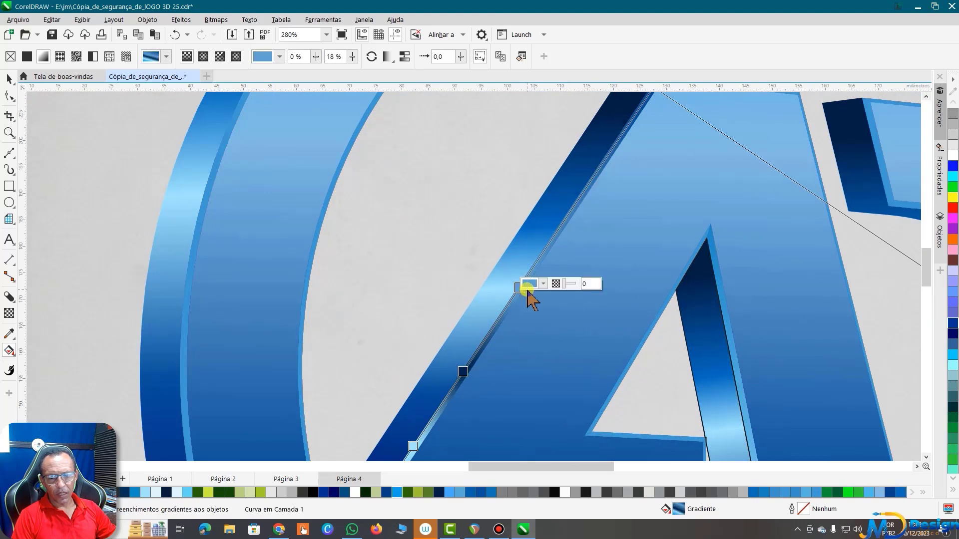
double_click(584, 189)
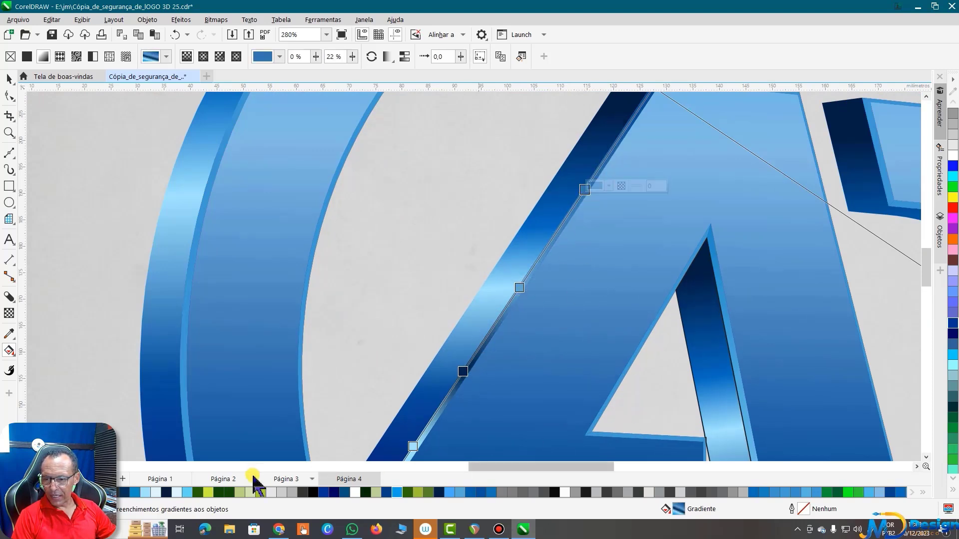
left_click(139, 494)
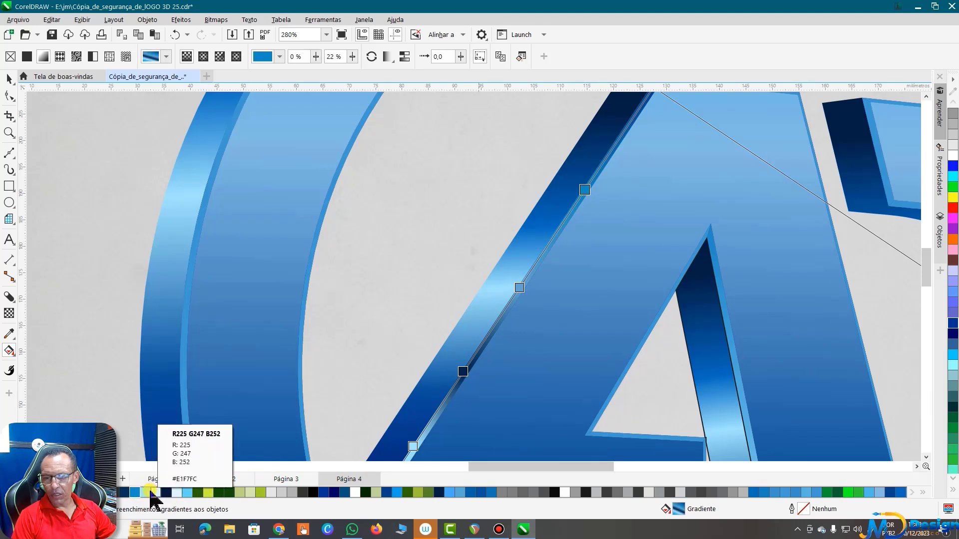
left_click(145, 493)
scroll(544, 322, "down", 1)
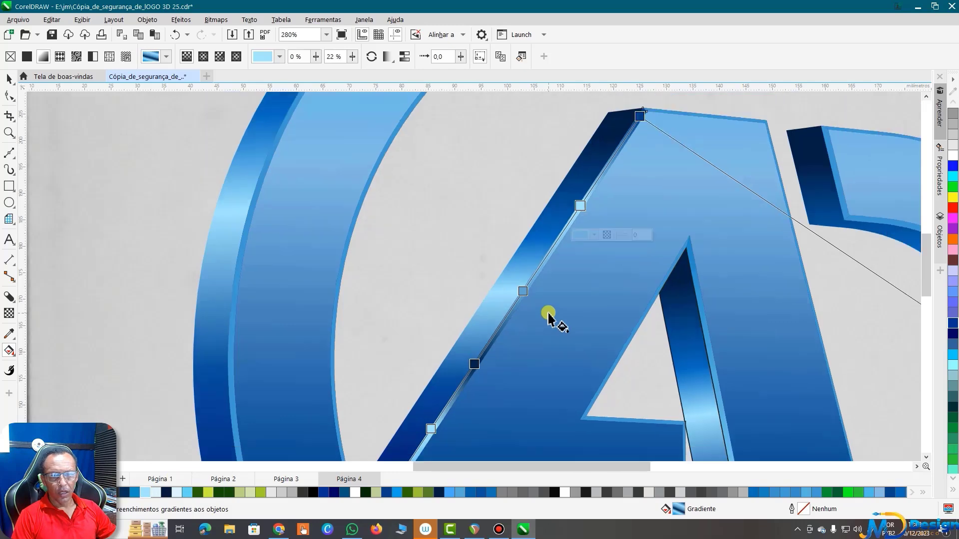
scroll(550, 316, "down", 1)
left_click(7, 80)
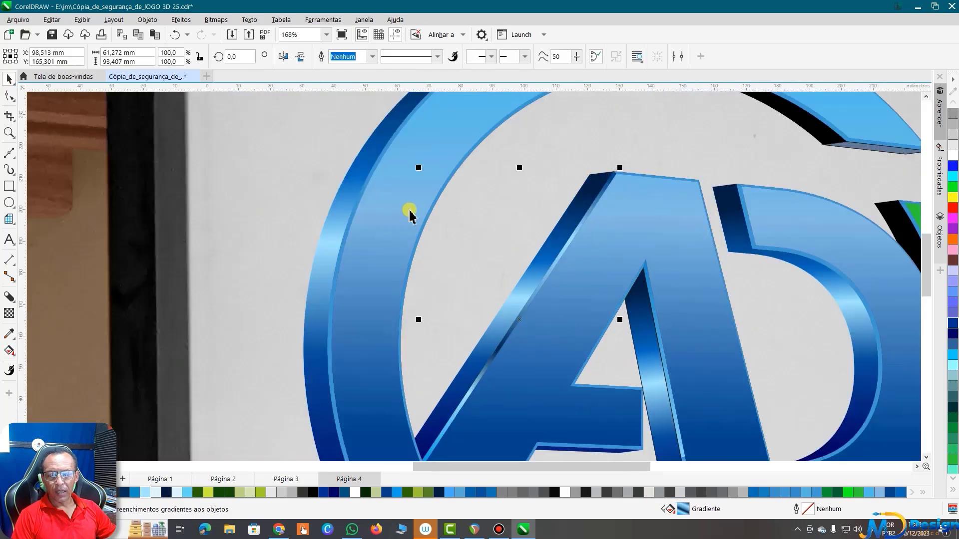
scroll(545, 197, "down", 1)
- Copy the edge-strip gradient onto the thin strip under the A's crossbar
left_click(504, 322)
scroll(520, 312, "up", 1)
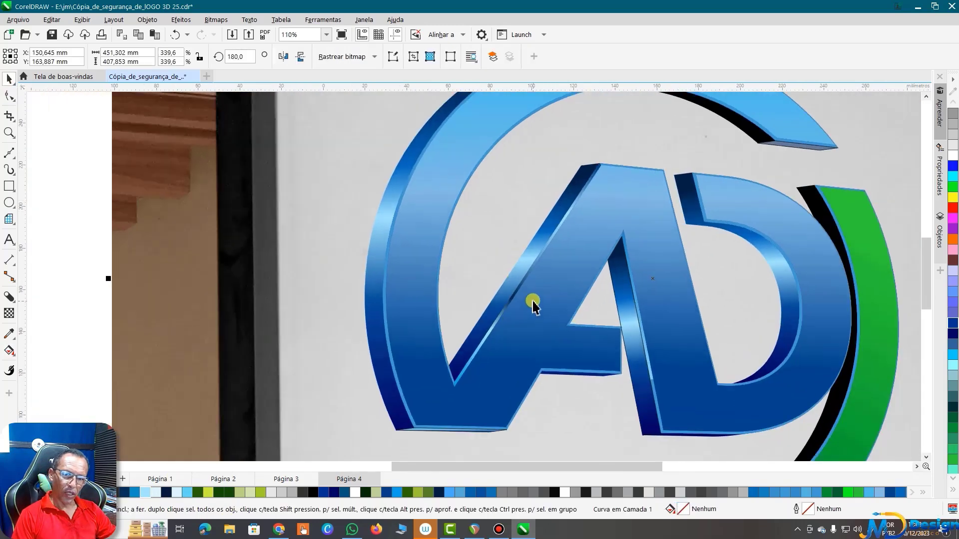
scroll(535, 300, "up", 1)
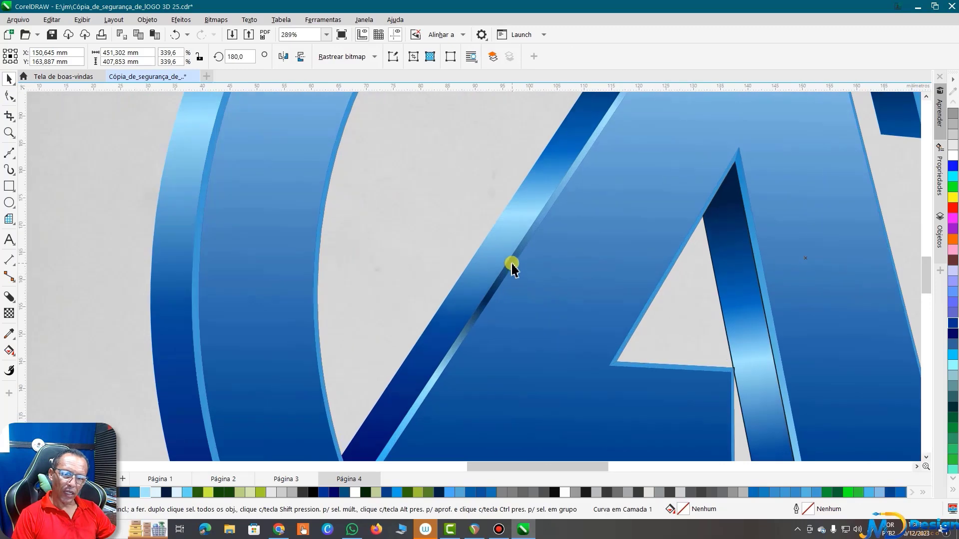
left_click(511, 263)
scroll(512, 263, "down", 2)
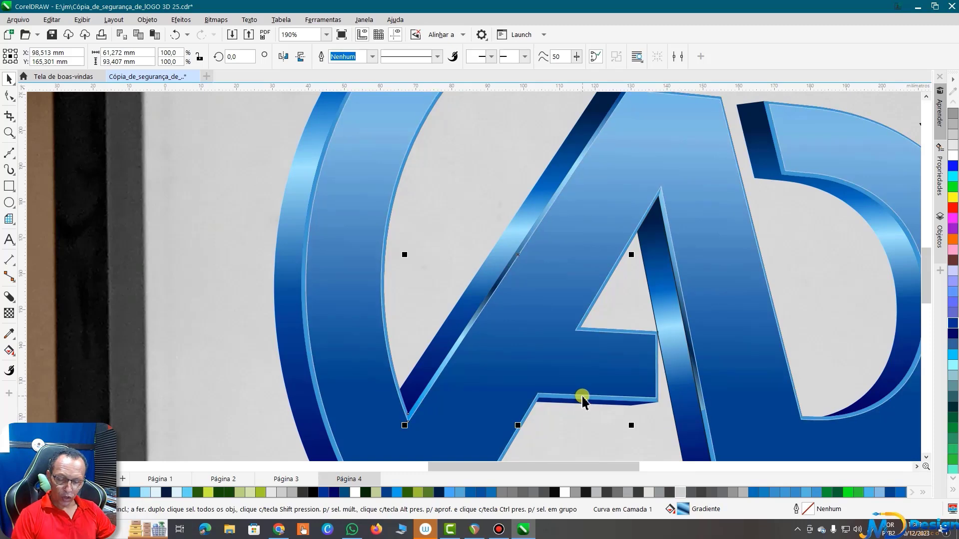
key("ctrl+z")
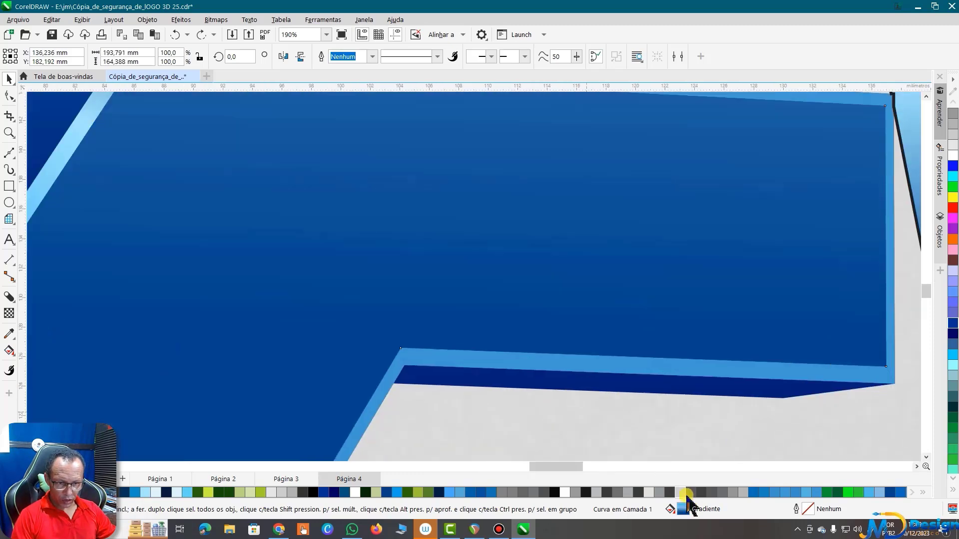
scroll(660, 382, "down", 2)
scroll(375, 268, "down", 1)
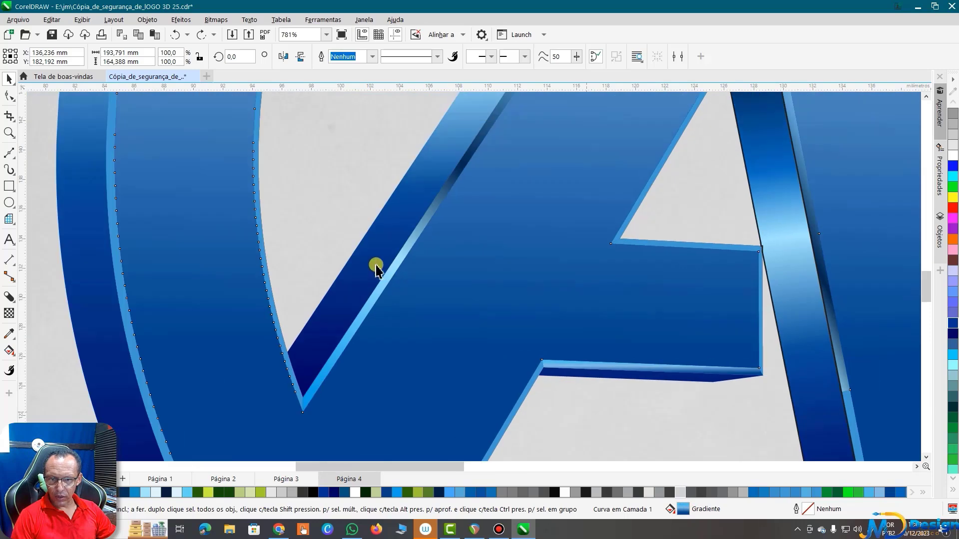
left_click(413, 257)
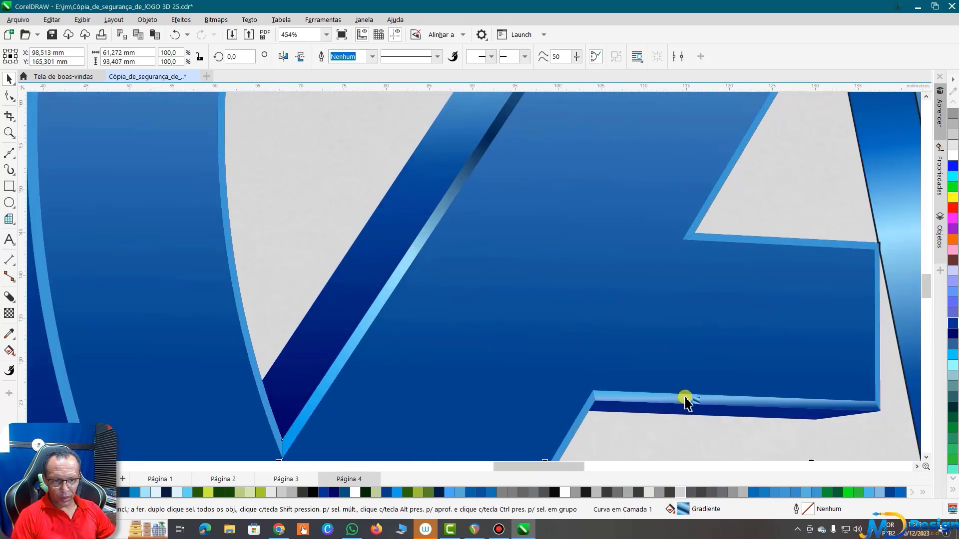
left_click_drag(683, 509, 685, 399)
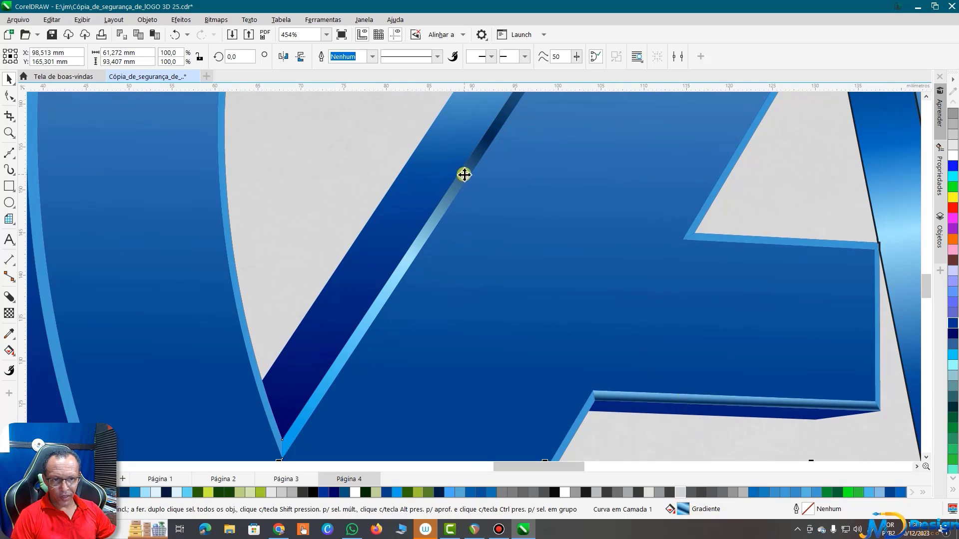
scroll(636, 402, "down", 3)
scroll(664, 381, "up", 3)
scroll(665, 381, "up", 2)
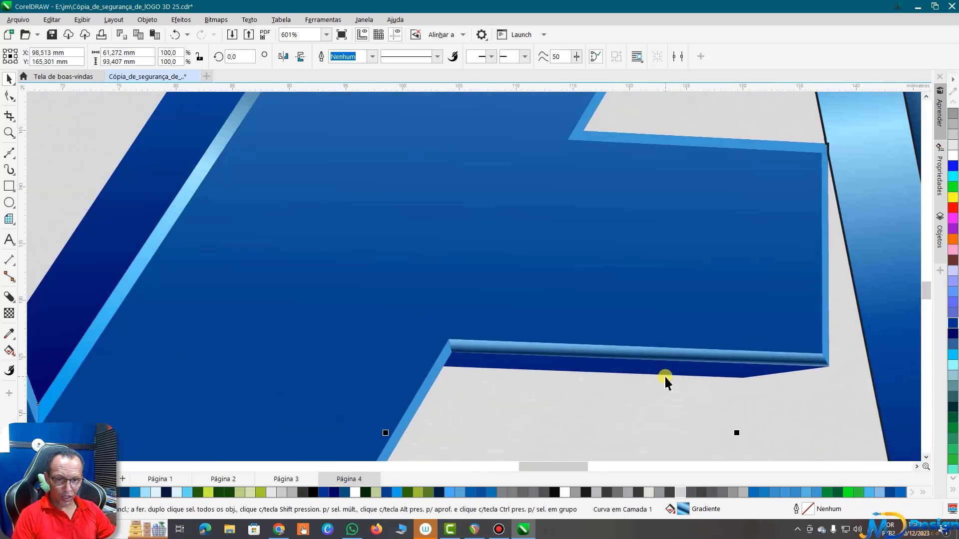
- Stretch the crossbar strip's gradient further left and tilt it by lowering its end
key("g")
left_click(634, 353)
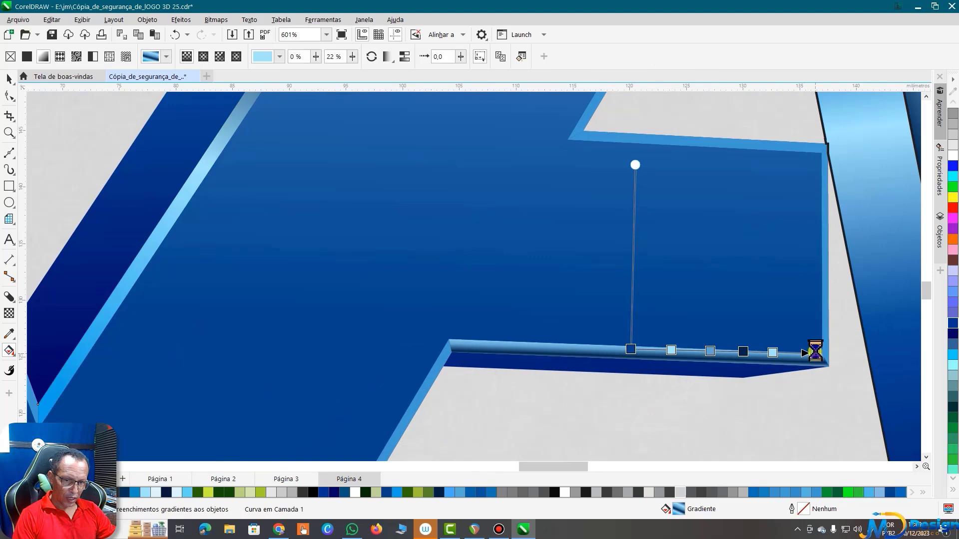
key("ctrl+z")
left_click(606, 353)
left_click_drag(451, 364, 371, 333)
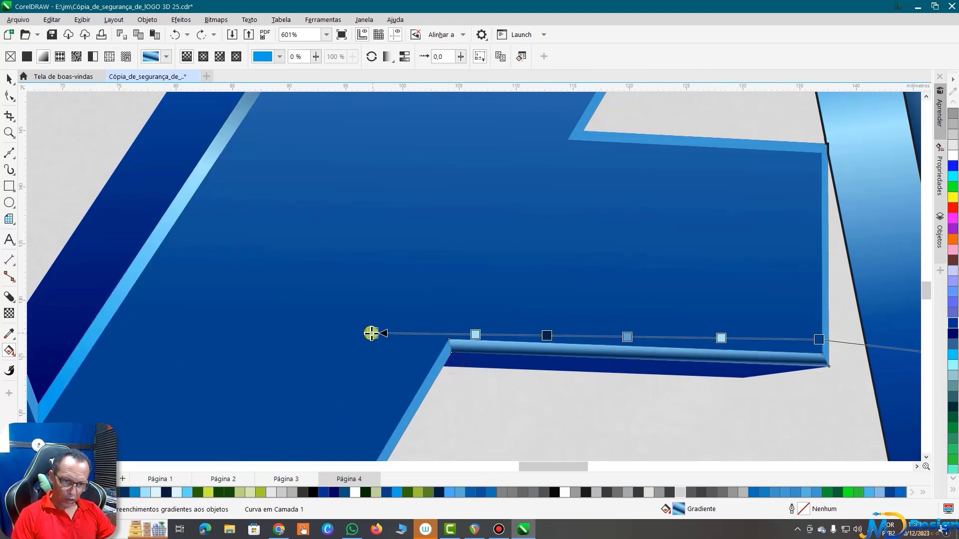
scroll(884, 368, "down", 2)
left_click_drag(885, 368, 775, 387)
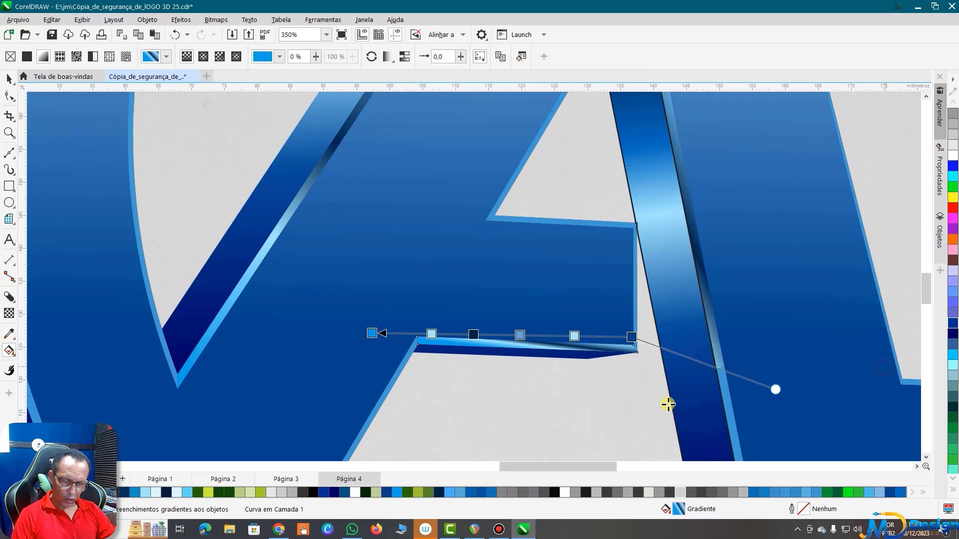
scroll(375, 316, "up", 1)
left_click(375, 316)
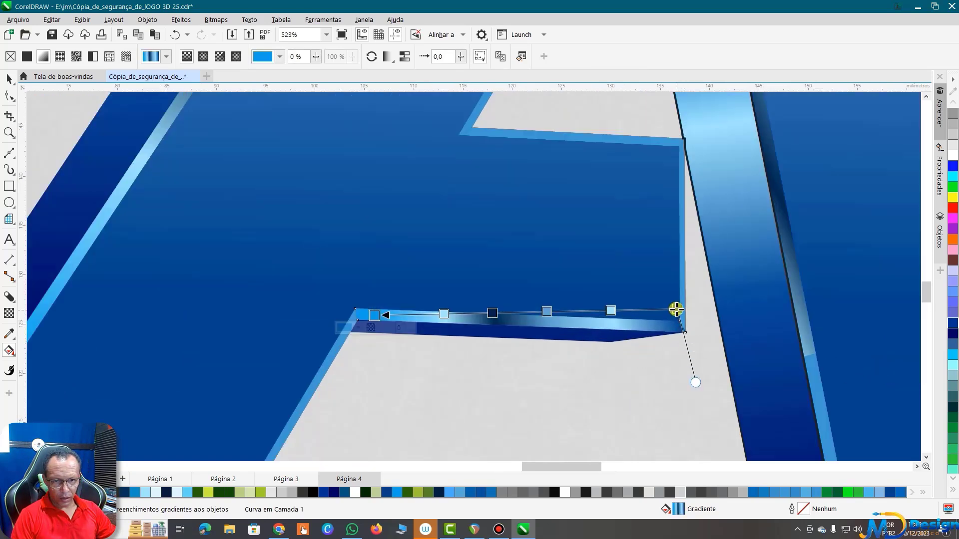
left_click_drag(676, 309, 671, 327)
scroll(575, 331, "down", 1)
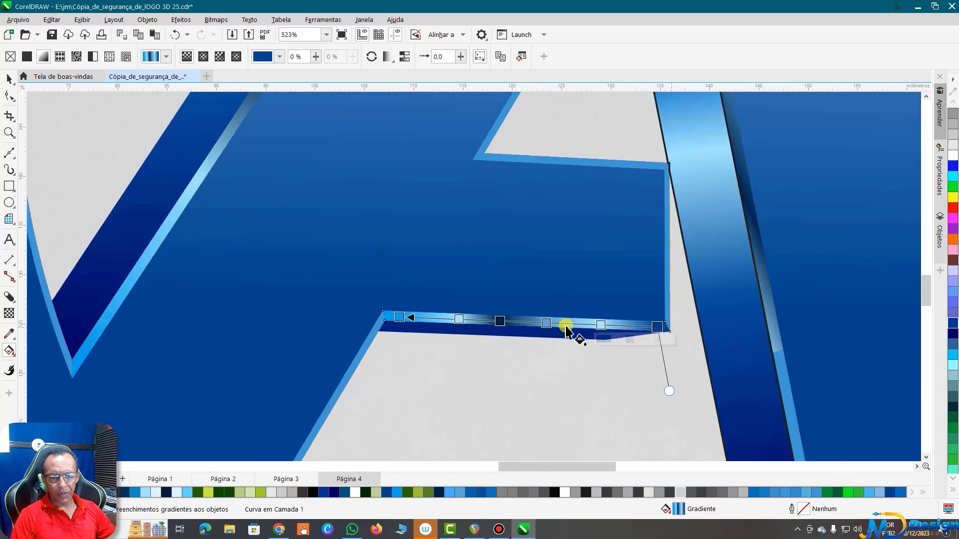
scroll(568, 326, "down", 2)
scroll(607, 274, "down", 1)
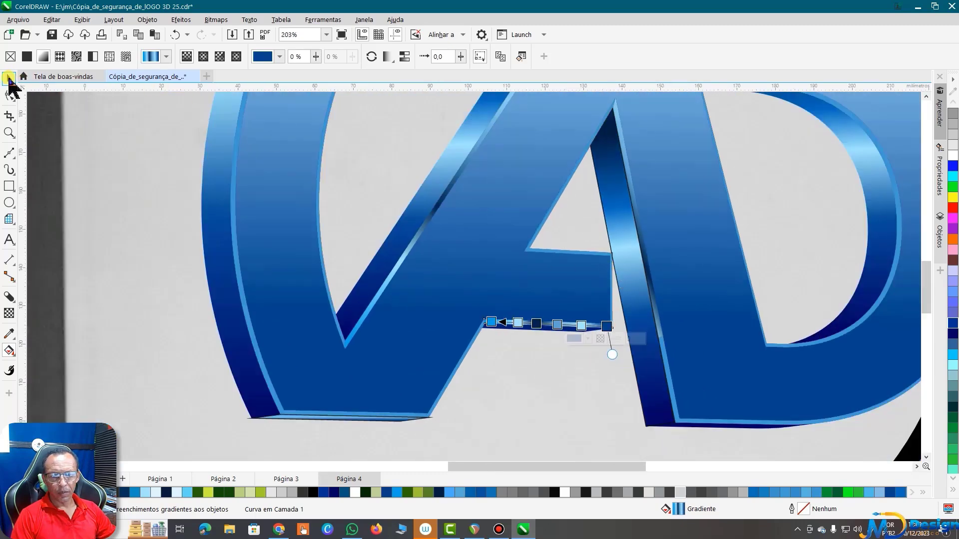
left_click(9, 79)
scroll(453, 303, "down", 2)
key("space")
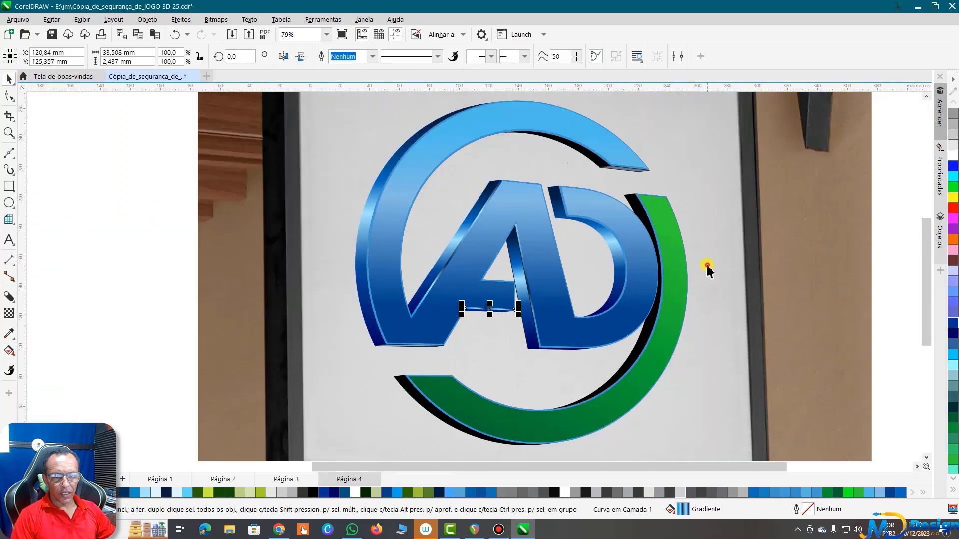
- Give the green right arc a gradient with a lowered, dark green start
left_click(642, 372)
scroll(652, 240, "up", 1)
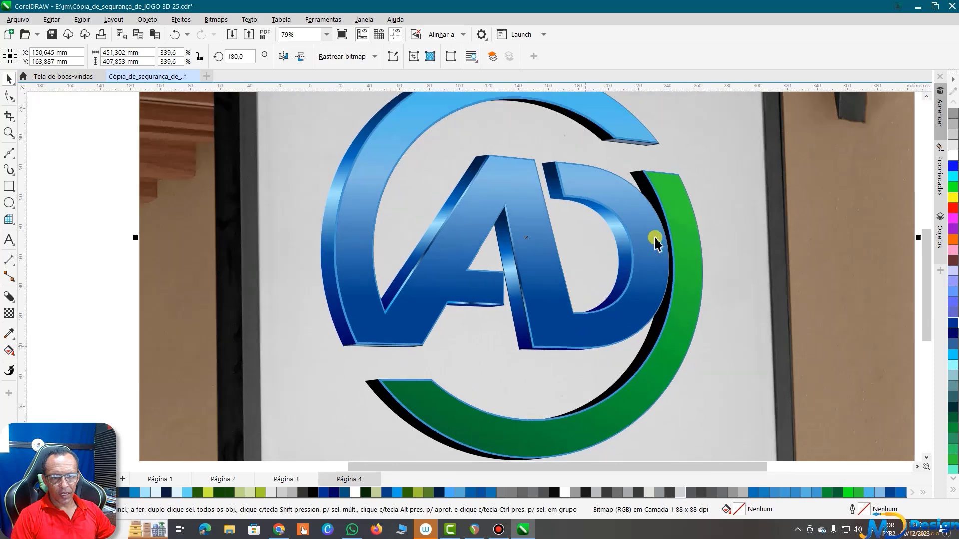
left_click(648, 389)
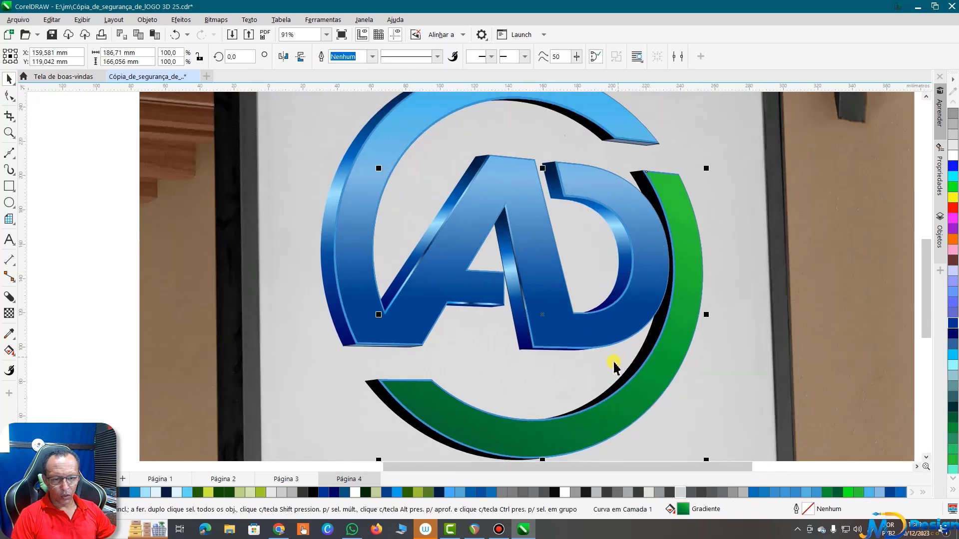
scroll(617, 372, "up", 2)
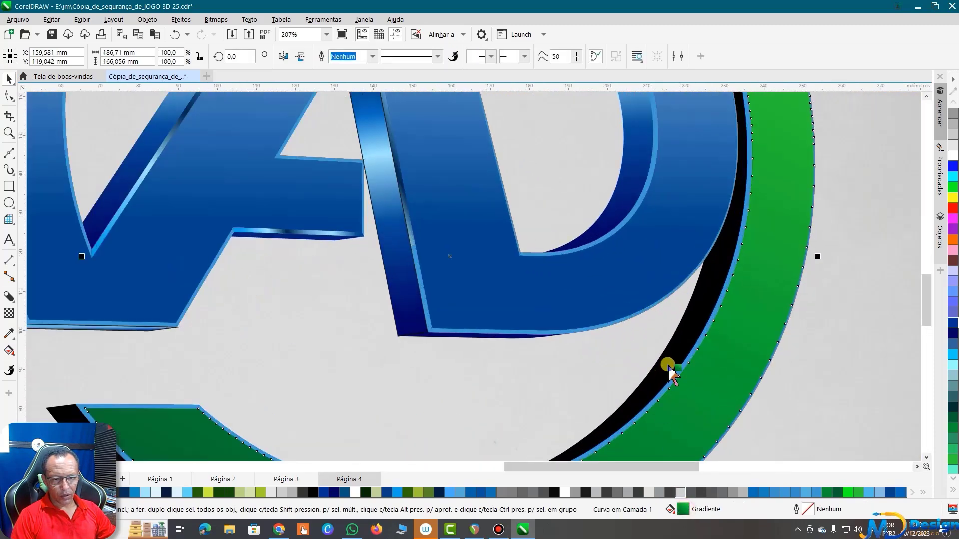
scroll(670, 370, "down", 1)
scroll(669, 369, "down", 1)
scroll(669, 371, "down", 1)
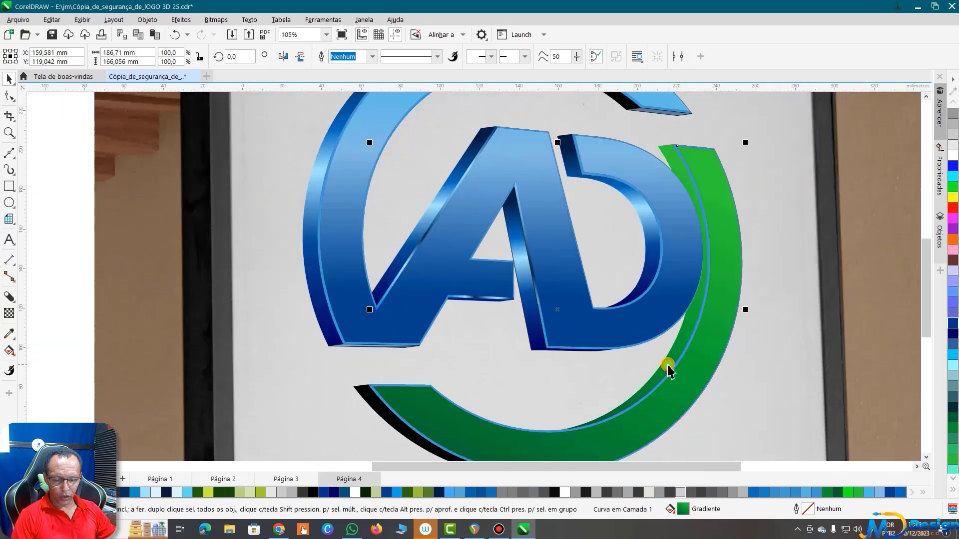
left_click(668, 366)
key("g")
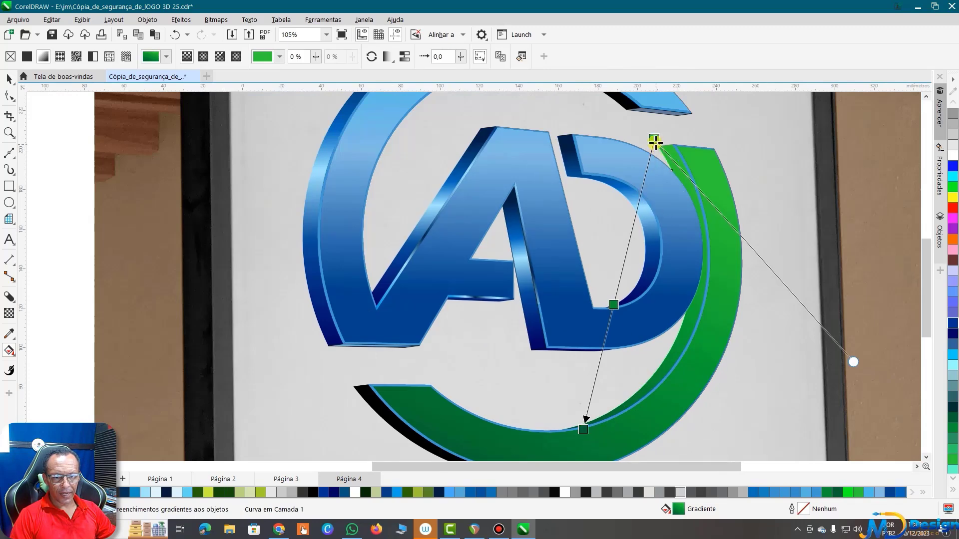
left_click_drag(654, 142, 664, 176)
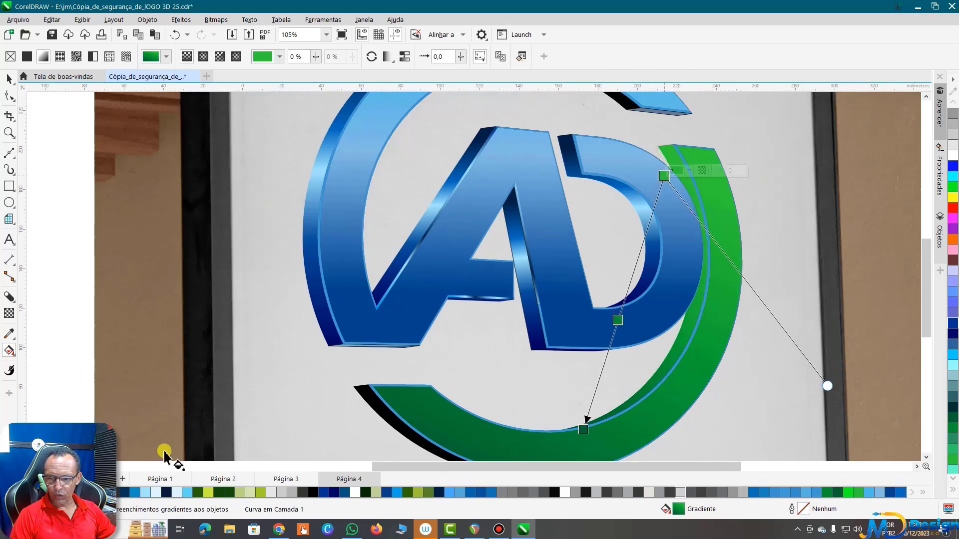
left_click(198, 494)
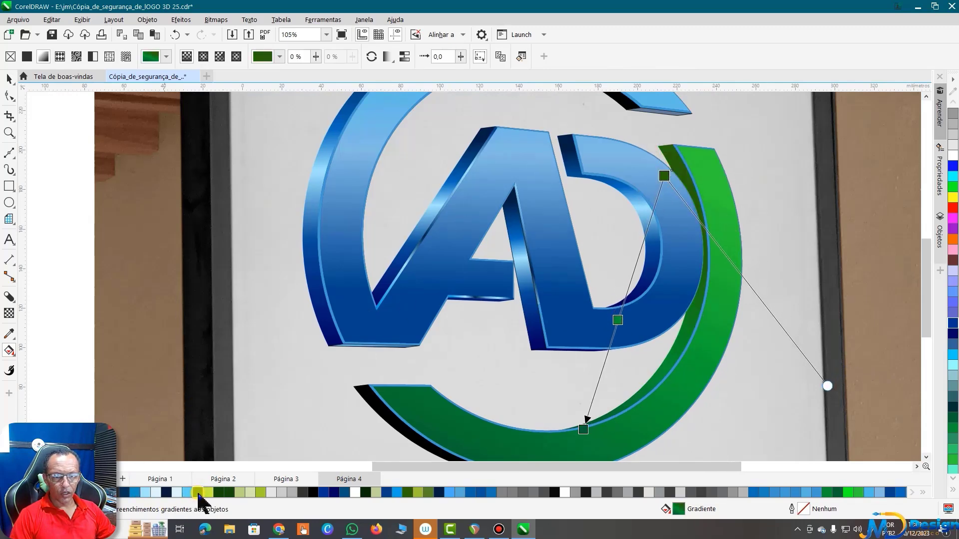
left_click(664, 175)
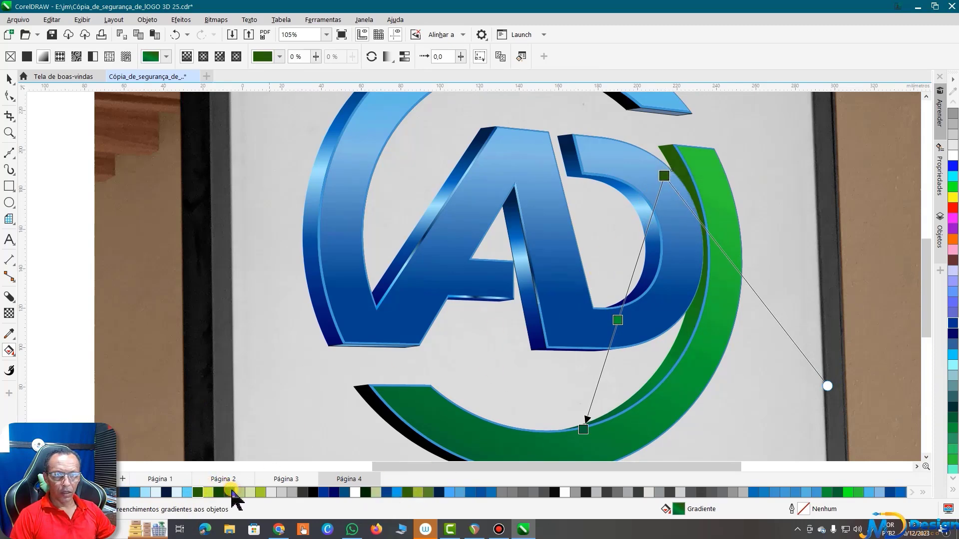
left_click(230, 493)
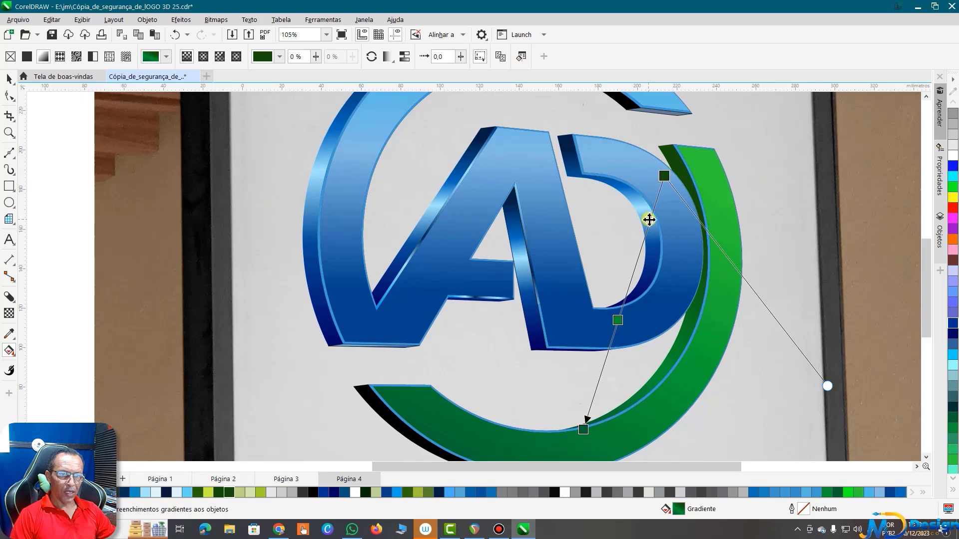
- Add a stop near the start and set the start colour to near-black green #051A00
double_click(651, 220)
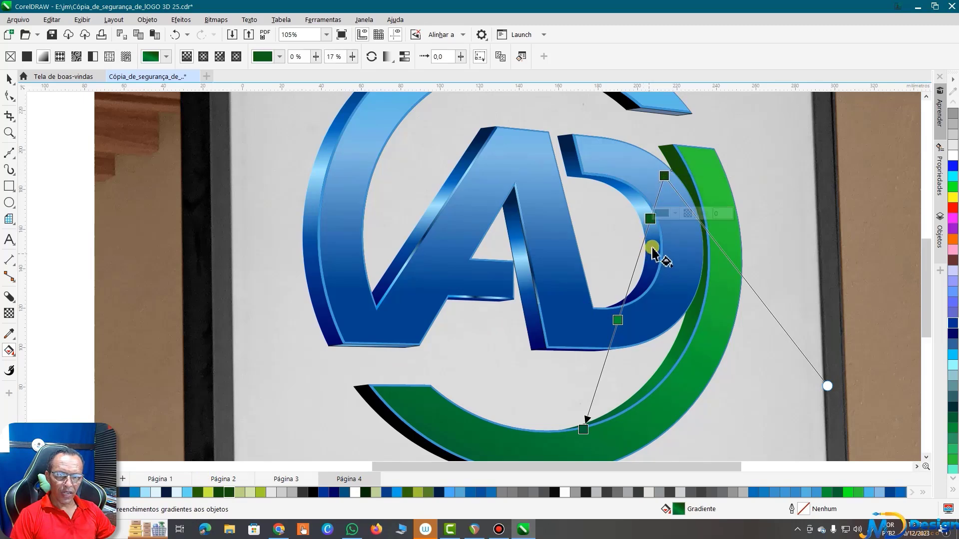
left_click(665, 175)
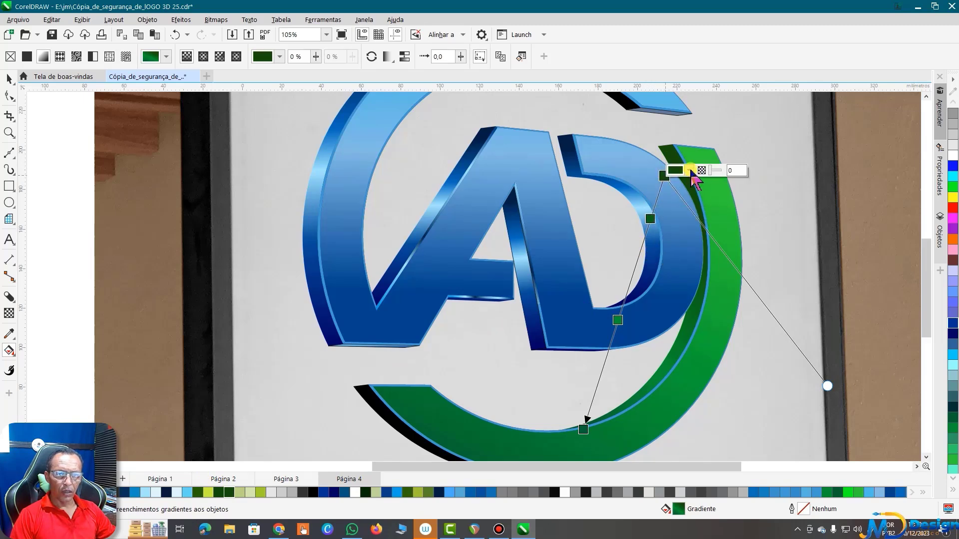
left_click(689, 170)
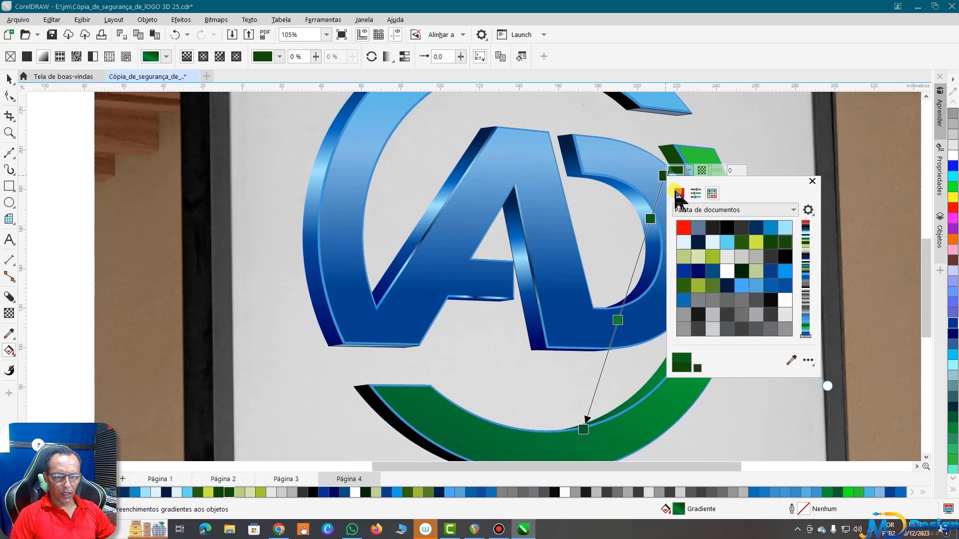
left_click(680, 193)
left_click_drag(723, 258, 759, 300)
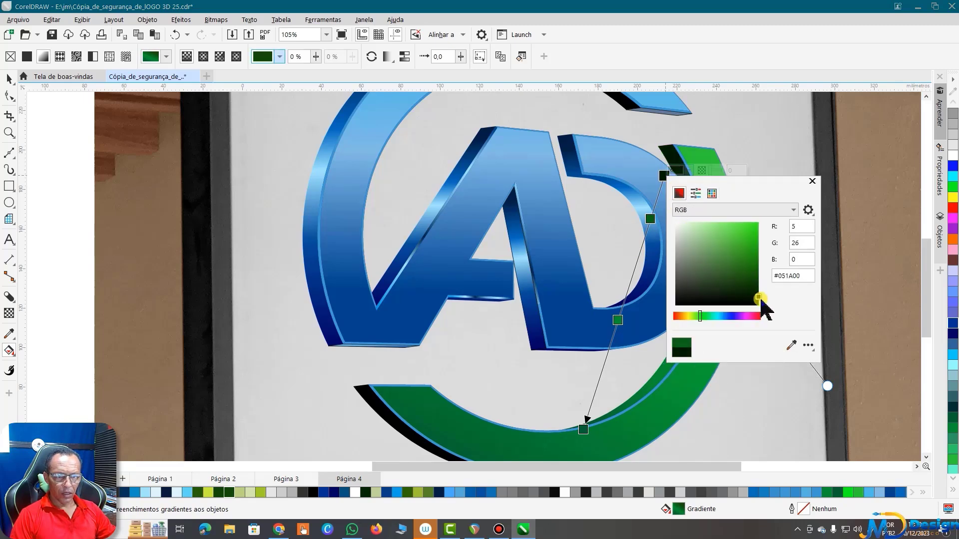
left_click(811, 181)
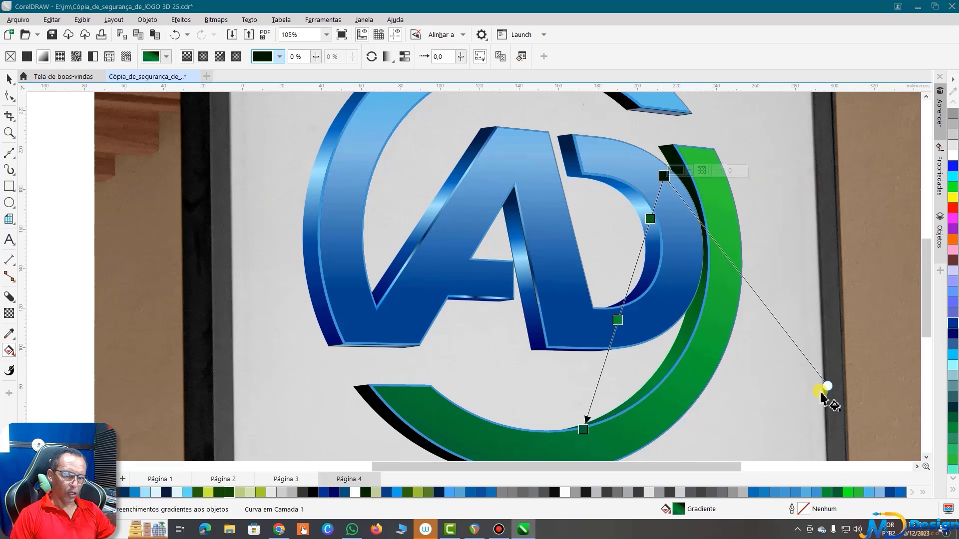
- Swing the gradient end, make it black, and add a pale yellow-green glint stop midway at 49%
mouse_move(828, 386)
left_mouse_down()
mouse_move(767, 240)
mouse_move(777, 215)
left_mouse_up()
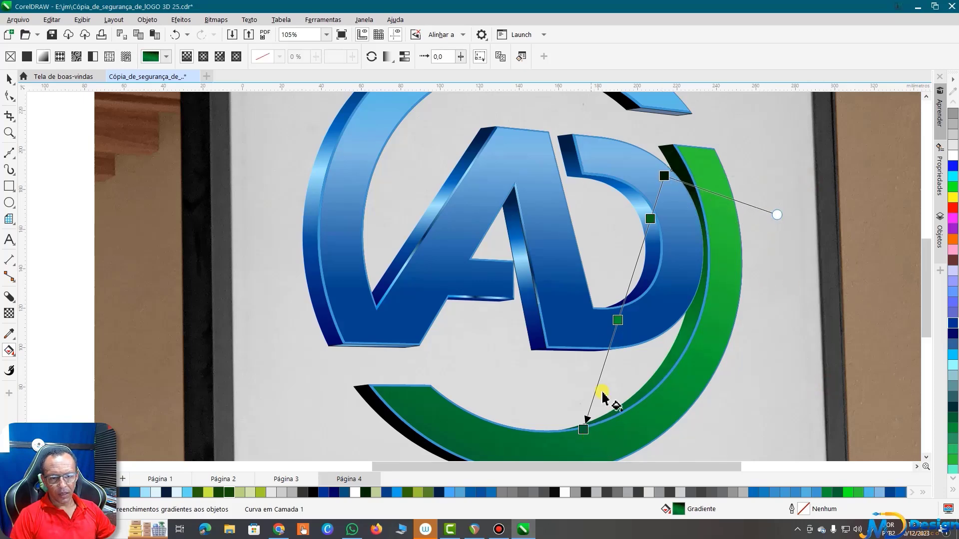
double_click(600, 375)
left_click(584, 429)
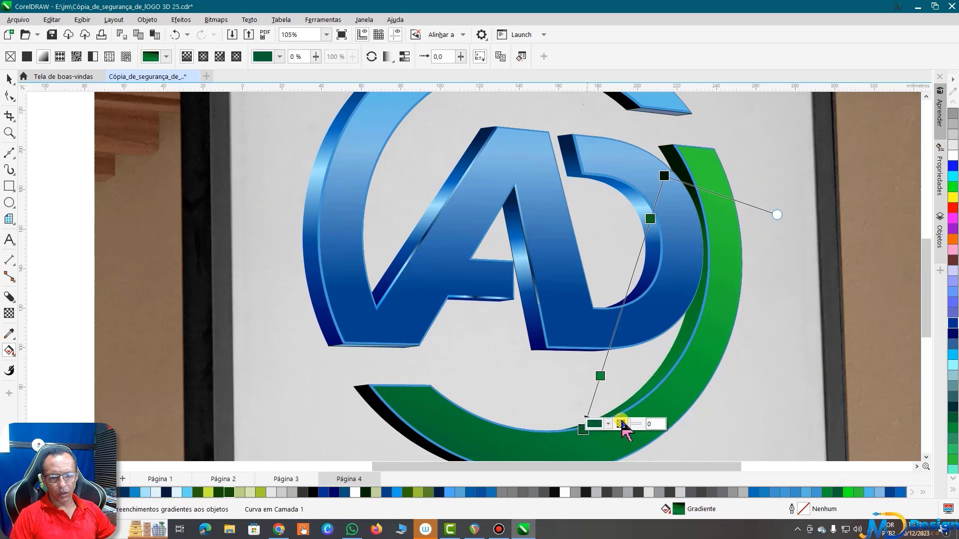
left_click(608, 424)
left_click_drag(670, 332, 685, 343)
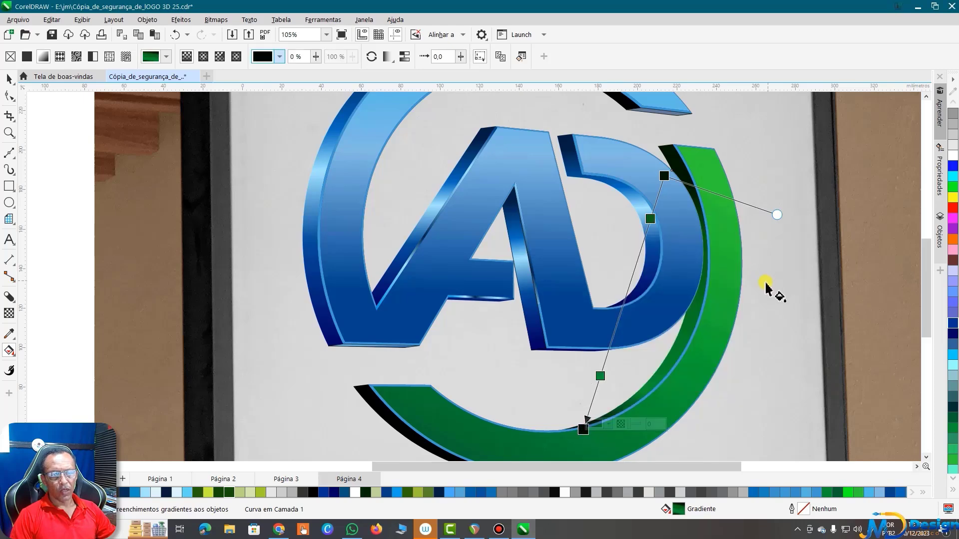
double_click(625, 300)
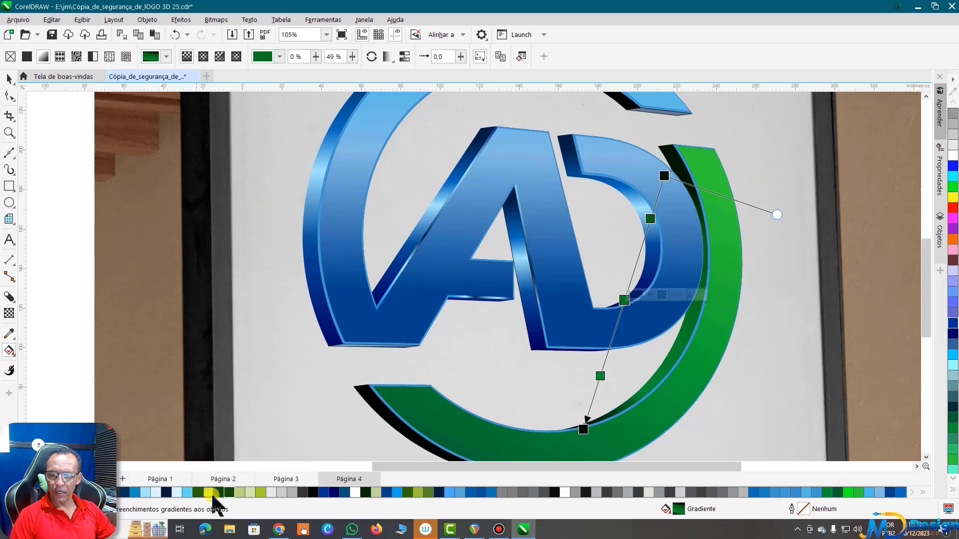
left_click(239, 493)
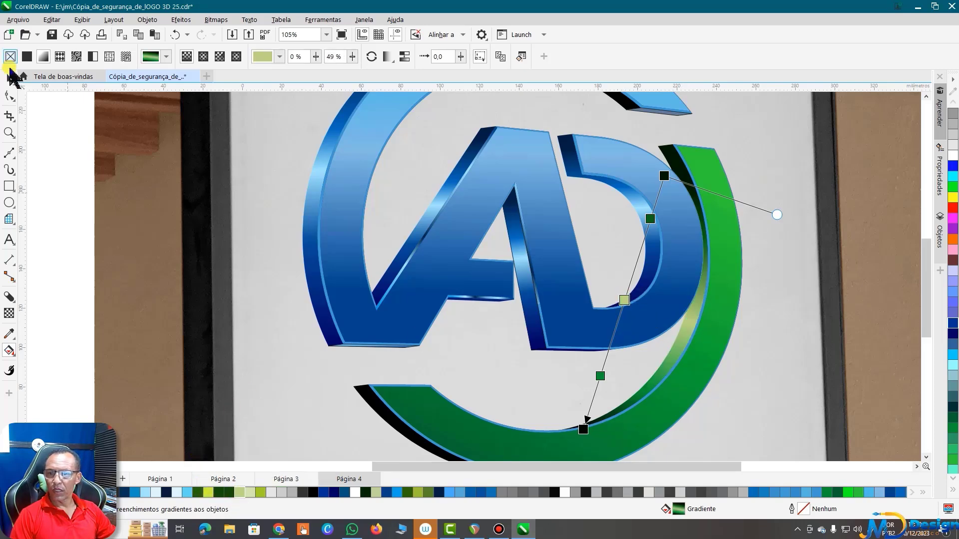
left_click(9, 79)
scroll(599, 275, "down", 2)
- Group the 3D AD logo's 41 parts into a single object
scroll(606, 300, "down", 2)
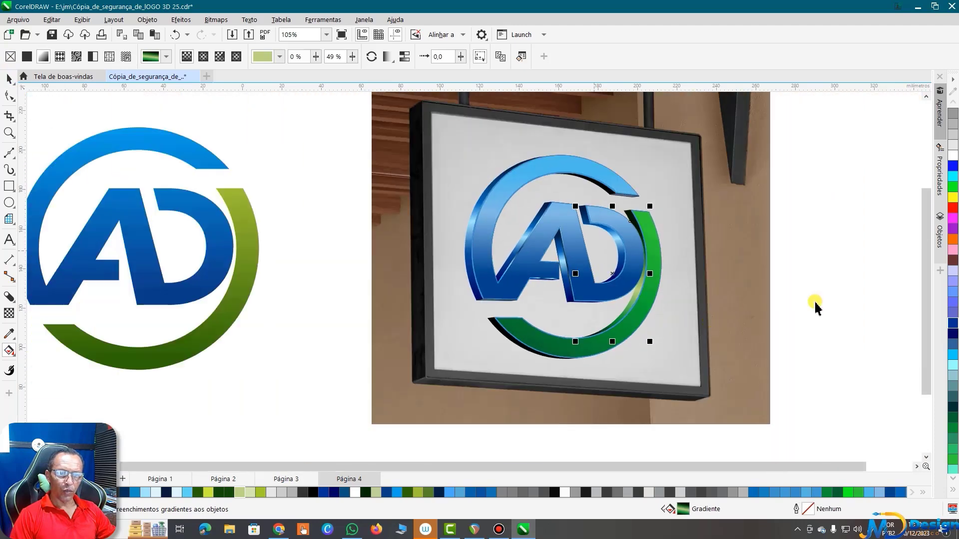
key("Escape")
scroll(512, 227, "up", 1)
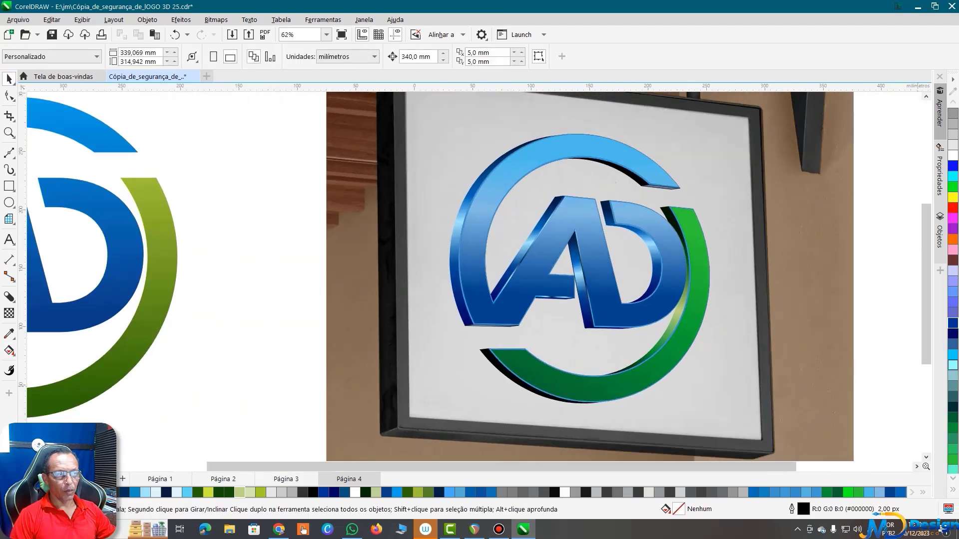
scroll(594, 142, "down", 1)
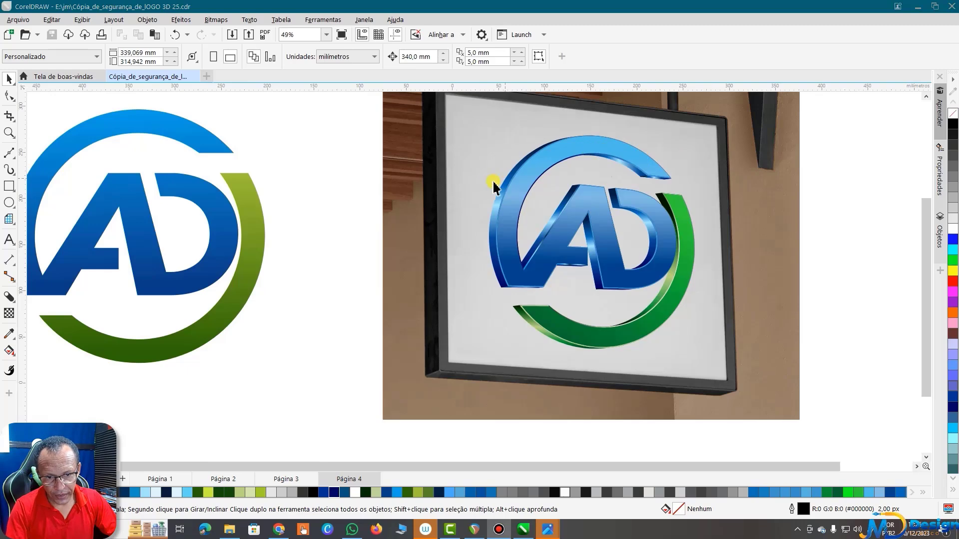
scroll(632, 267, "down", 1)
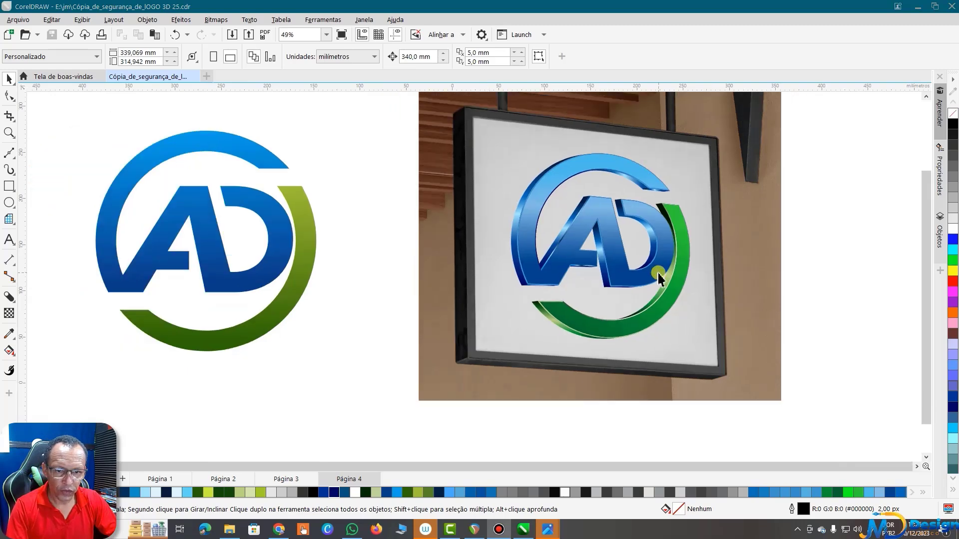
scroll(614, 258, "down", 1)
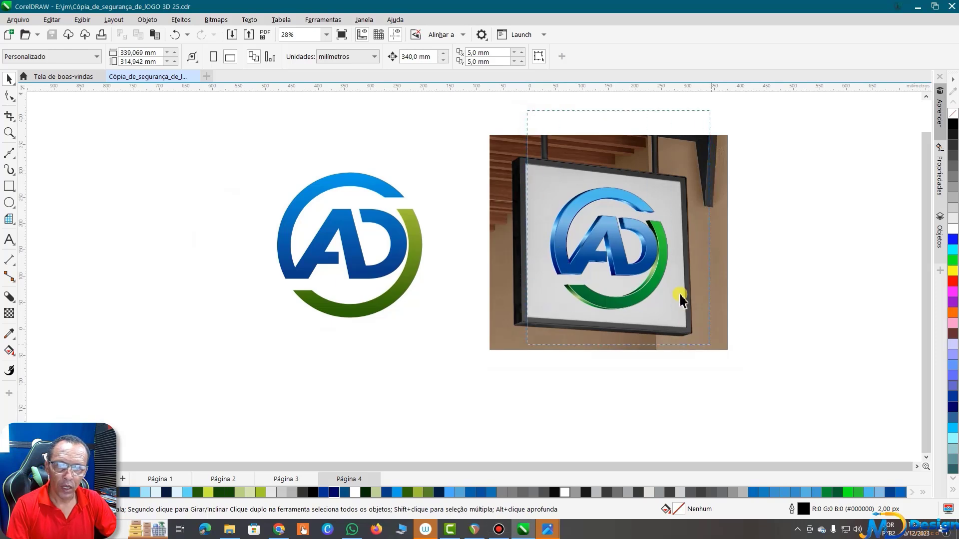
left_click(666, 245)
scroll(664, 243, "up", 1)
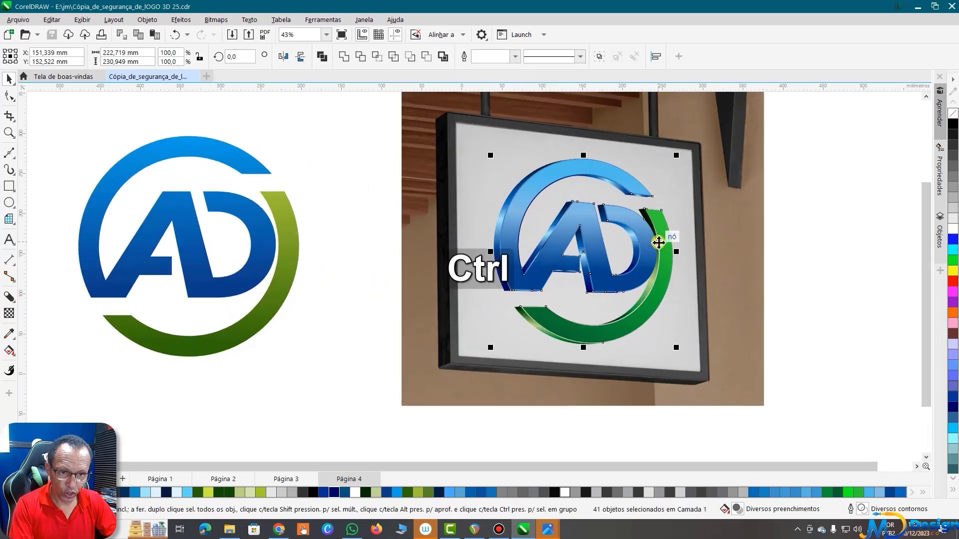
key("ctrl+g")
scroll(658, 243, "down", 1)
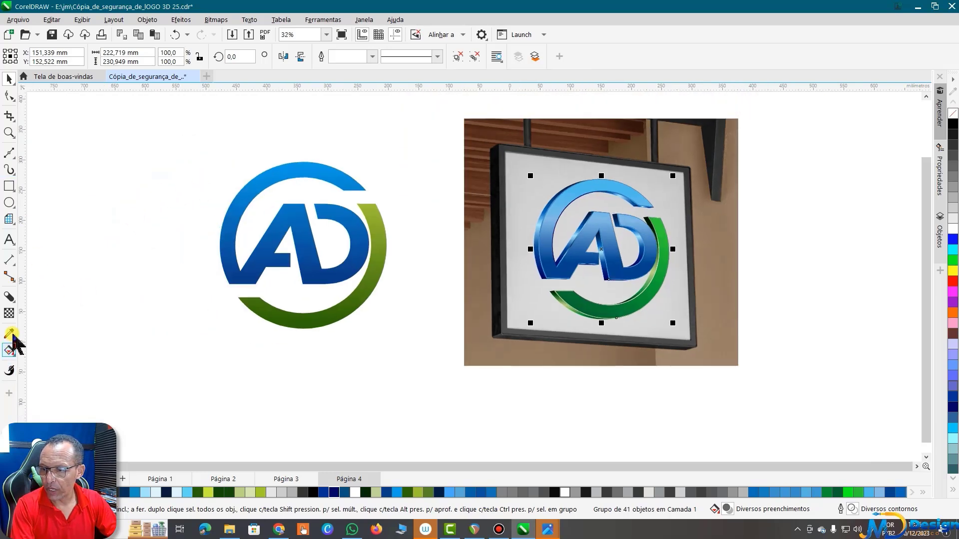
- Give the logo a flat lower-left drop shadow preset, pulled closer to the logo
left_click(15, 303)
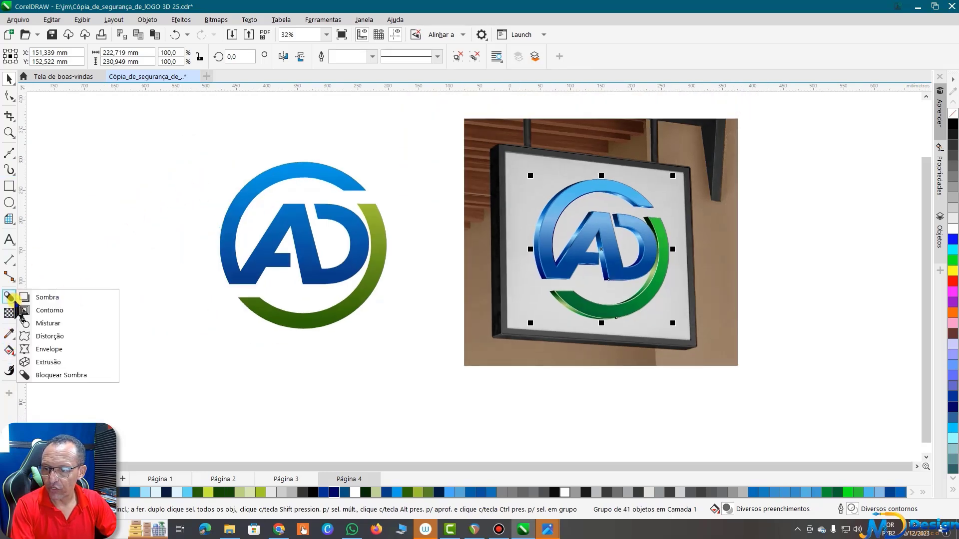
left_click(42, 297)
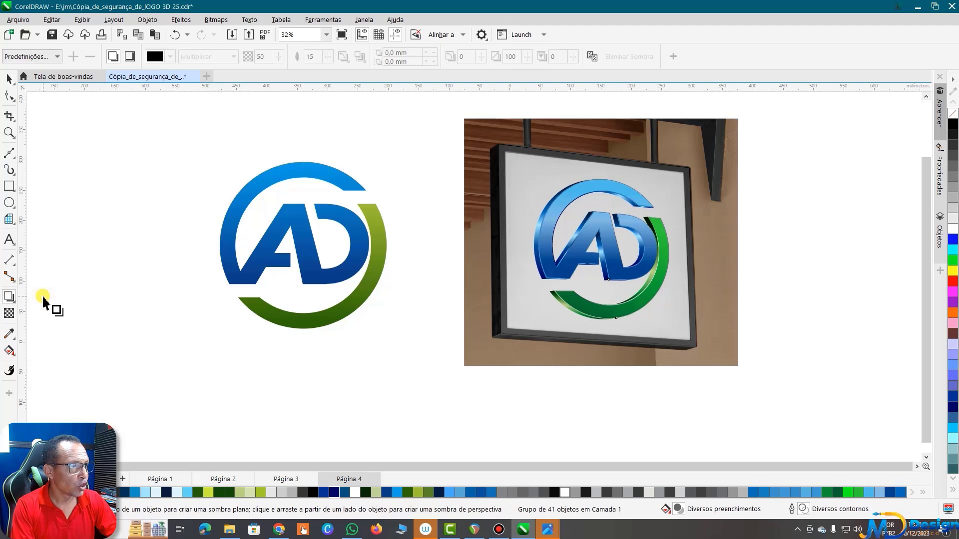
scroll(495, 301, "up", 1)
scroll(500, 300, "up", 1)
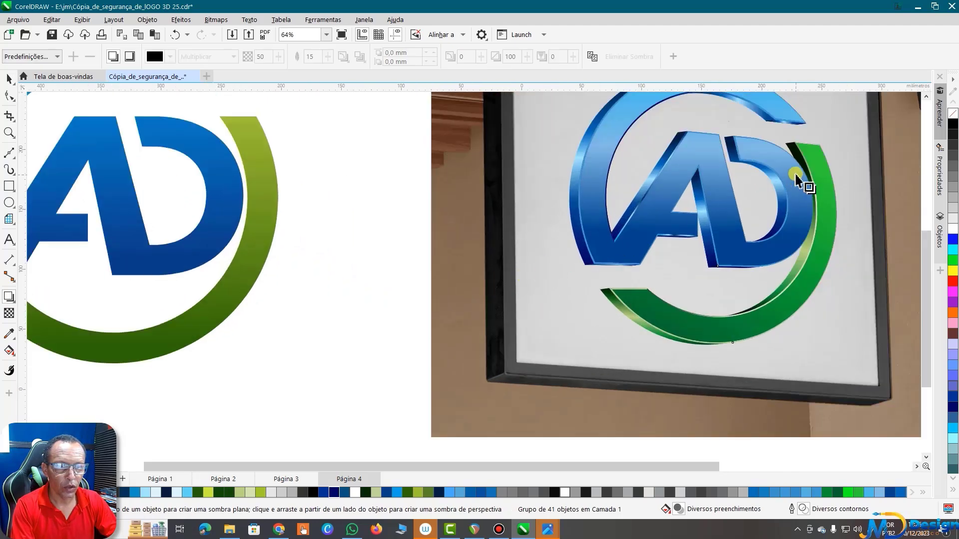
left_click(58, 56)
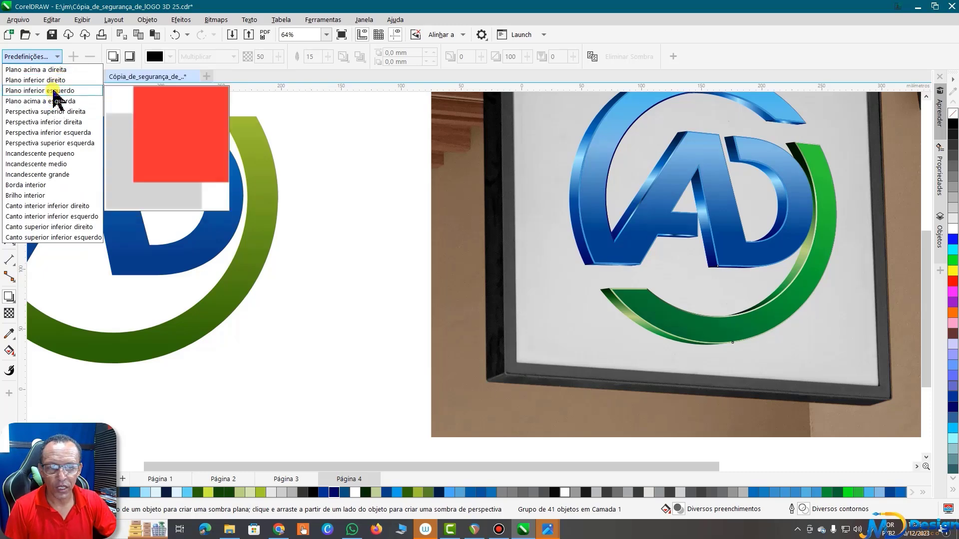
left_click(50, 90)
scroll(422, 303, "down", 1)
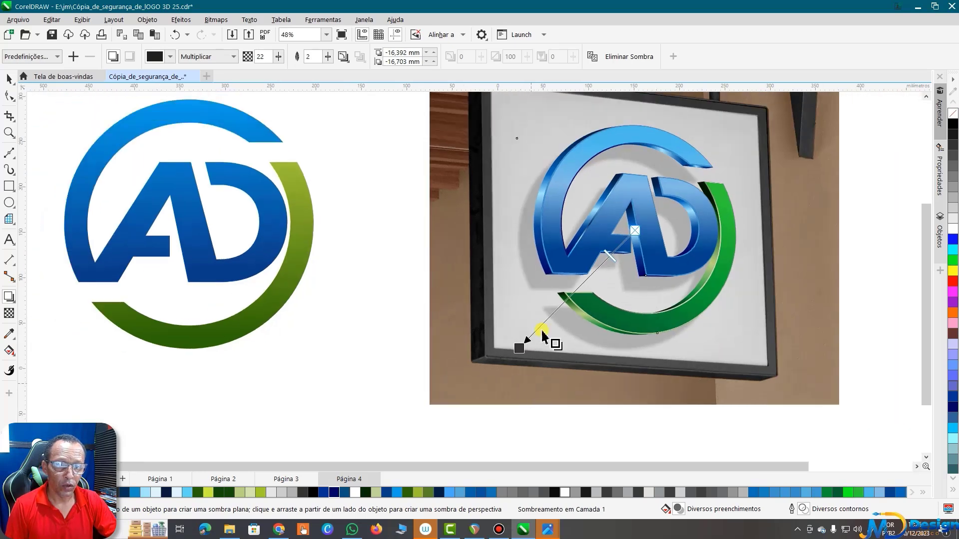
scroll(529, 189, "up", 1)
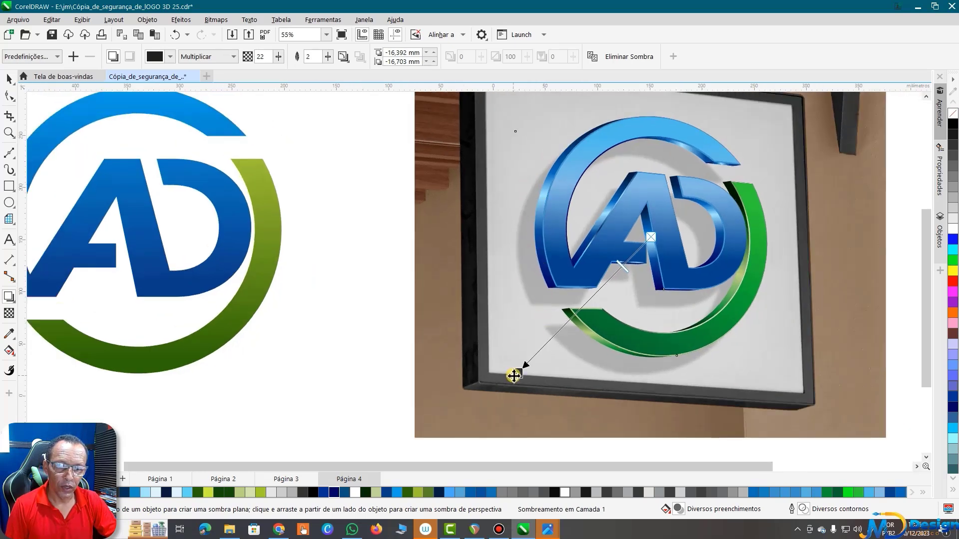
left_click_drag(517, 375, 527, 361)
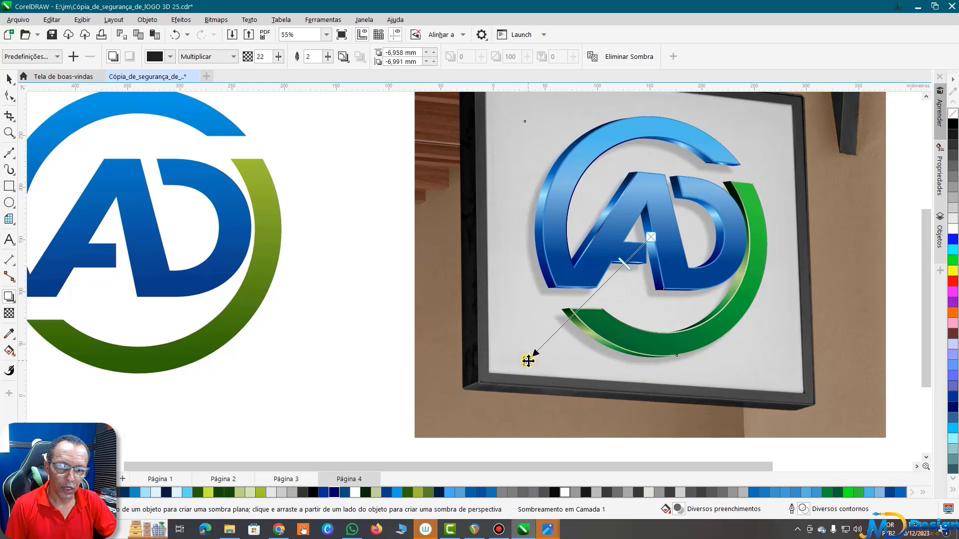
left_click_drag(529, 360, 532, 357)
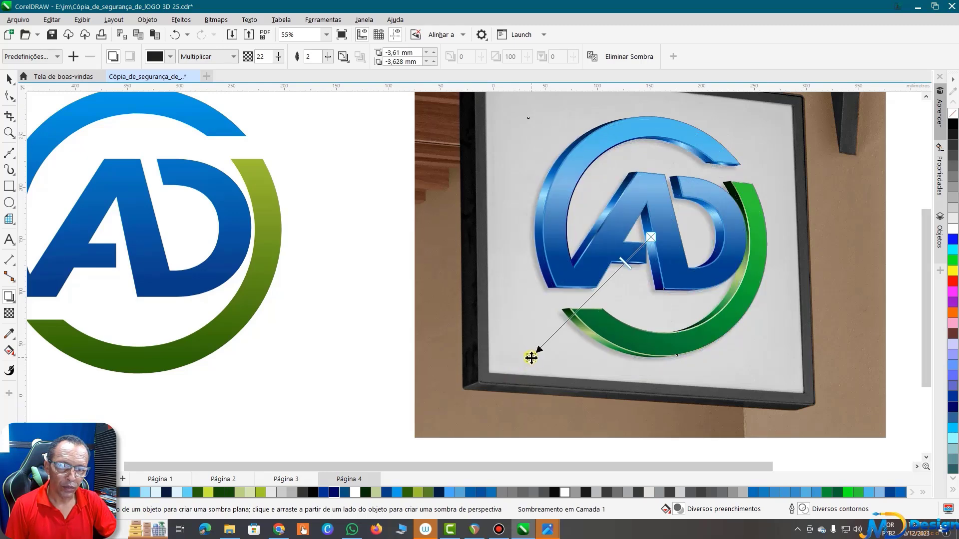
- Break the drop shadow apart into its own object, then select the logo and shadow
scroll(644, 255, "down", 1)
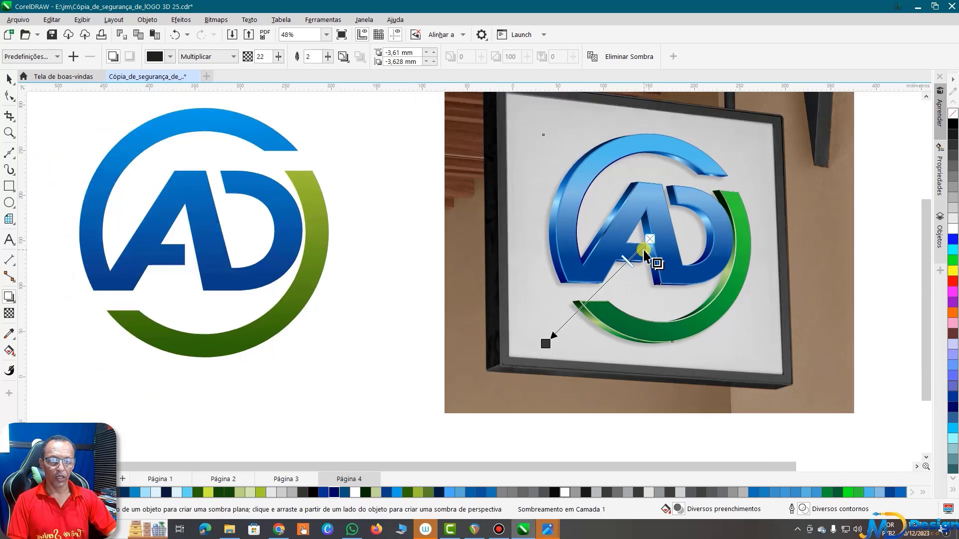
scroll(664, 302, "down", 1)
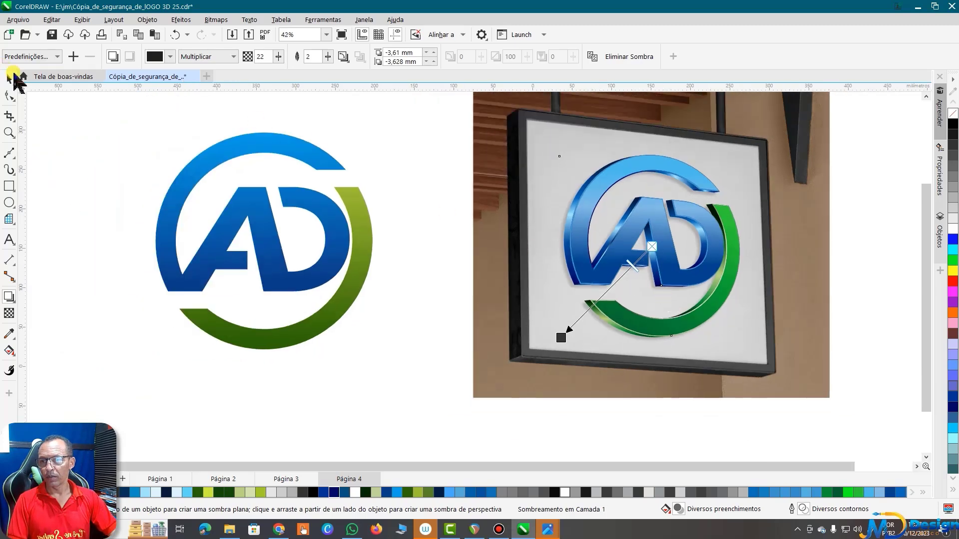
left_click(9, 79)
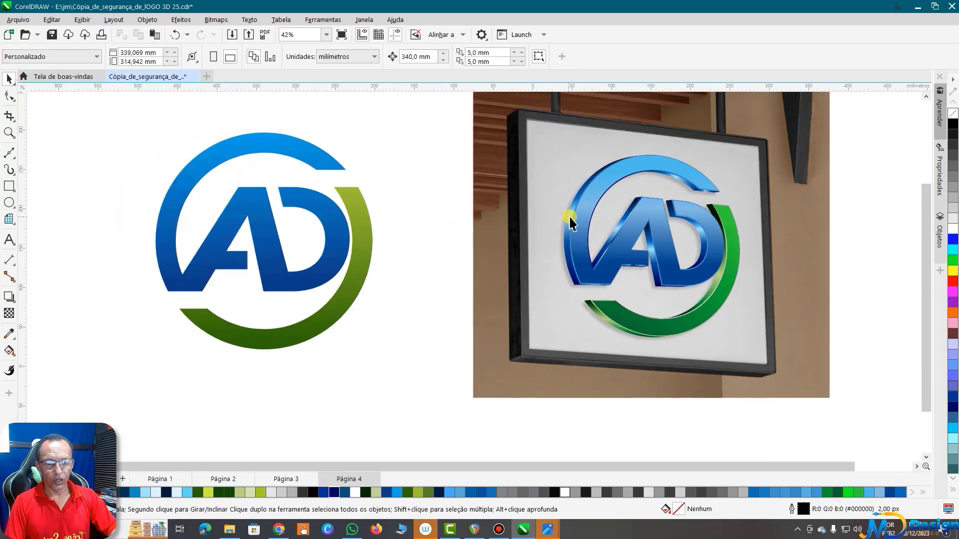
scroll(570, 211, "down", 1)
scroll(583, 289, "up", 1)
scroll(594, 311, "up", 3)
scroll(594, 307, "up", 2)
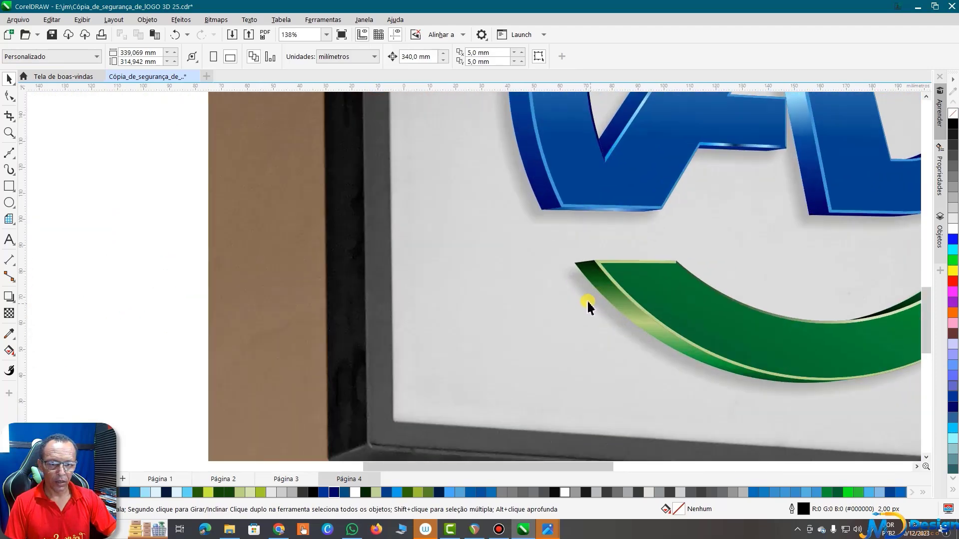
scroll(584, 300, "up", 2)
left_click(585, 289)
right_click(585, 290)
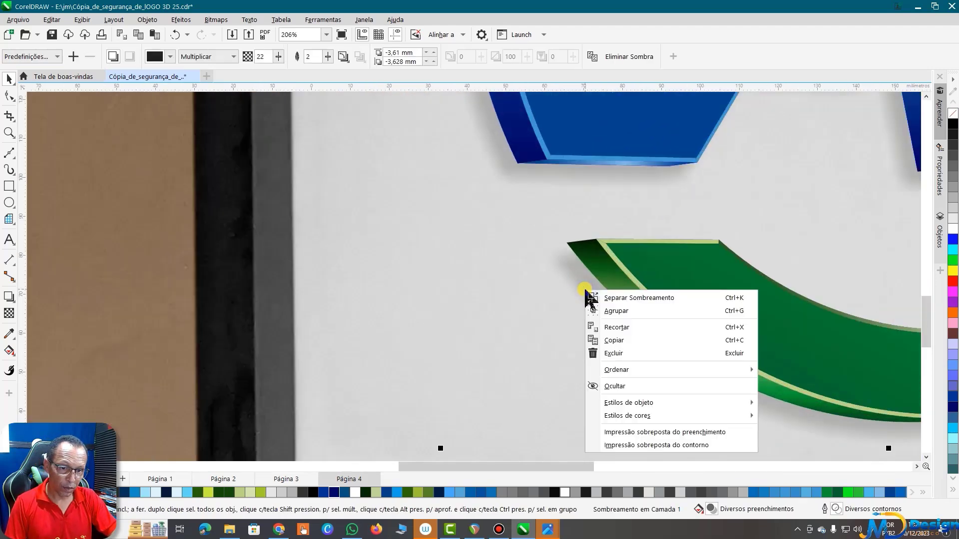
left_click(616, 298)
scroll(616, 300, "down", 2)
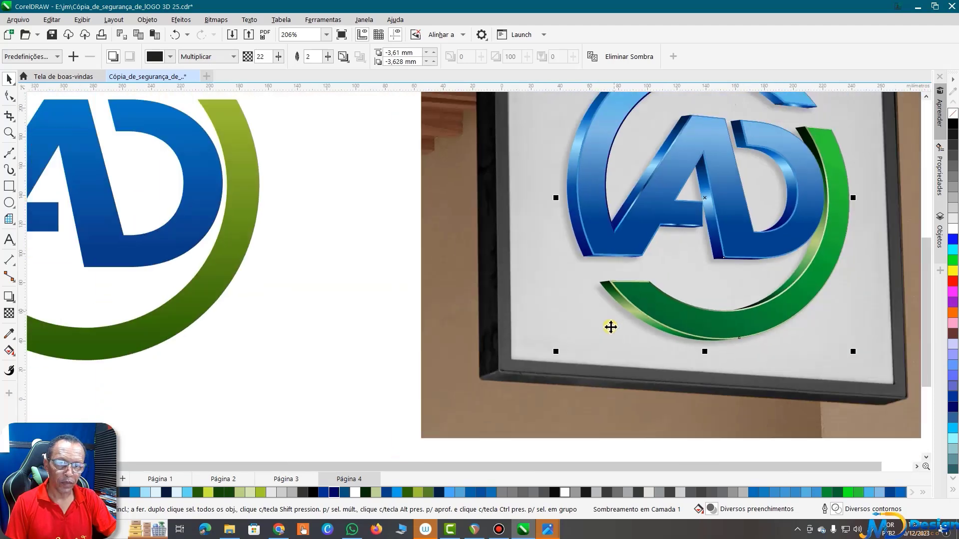
scroll(610, 325, "down", 2)
left_click_drag(517, 109, 767, 395)
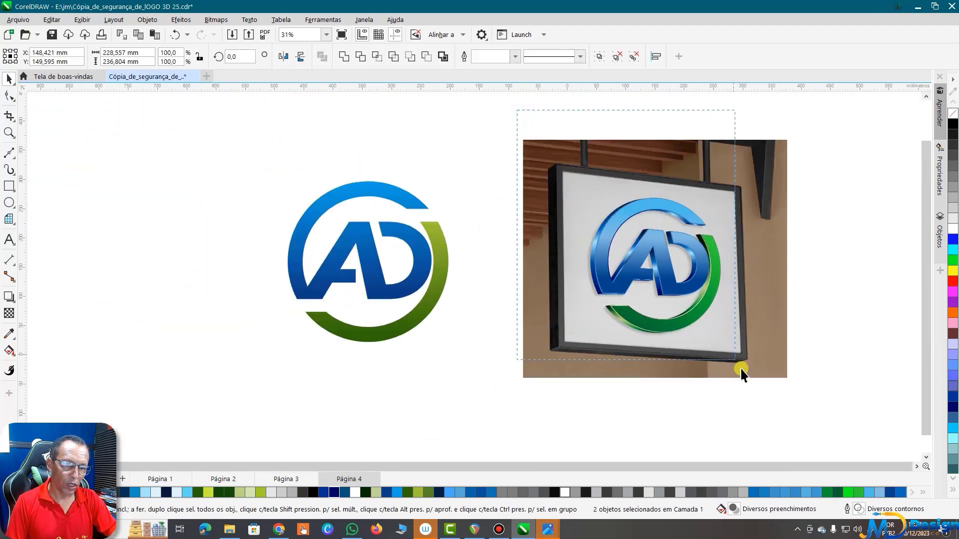
- Group the 3D AD logo with its separated shadow, then deselect
right_click(682, 288)
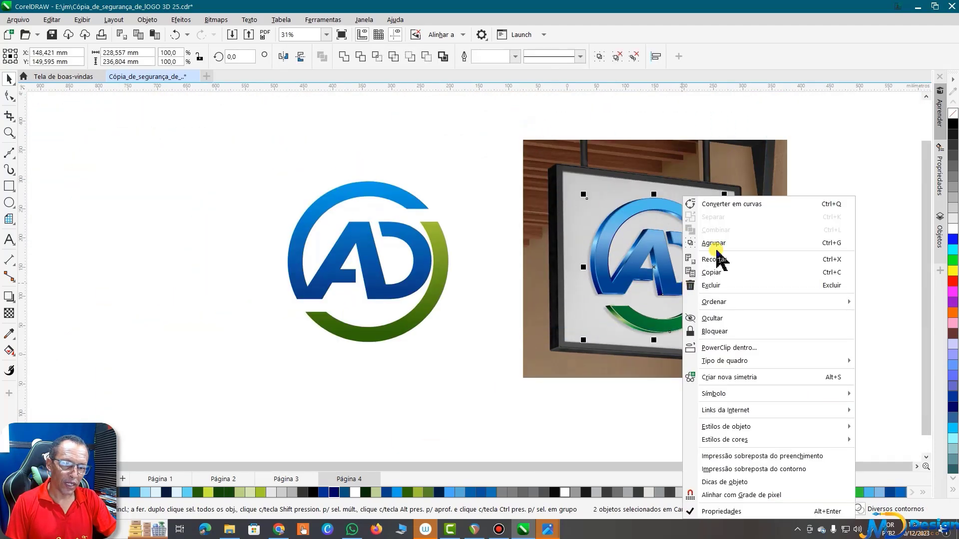
left_click(719, 244)
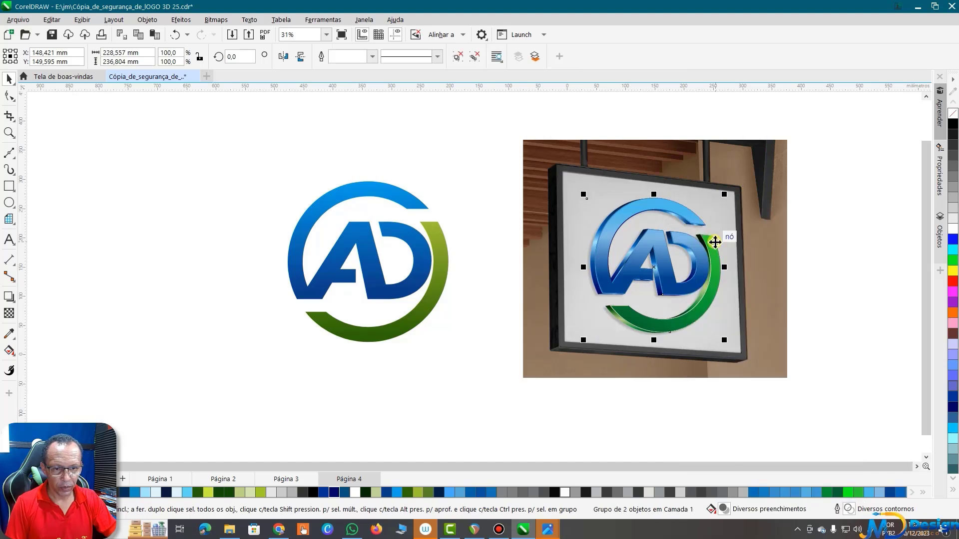
scroll(669, 252, "up", 1)
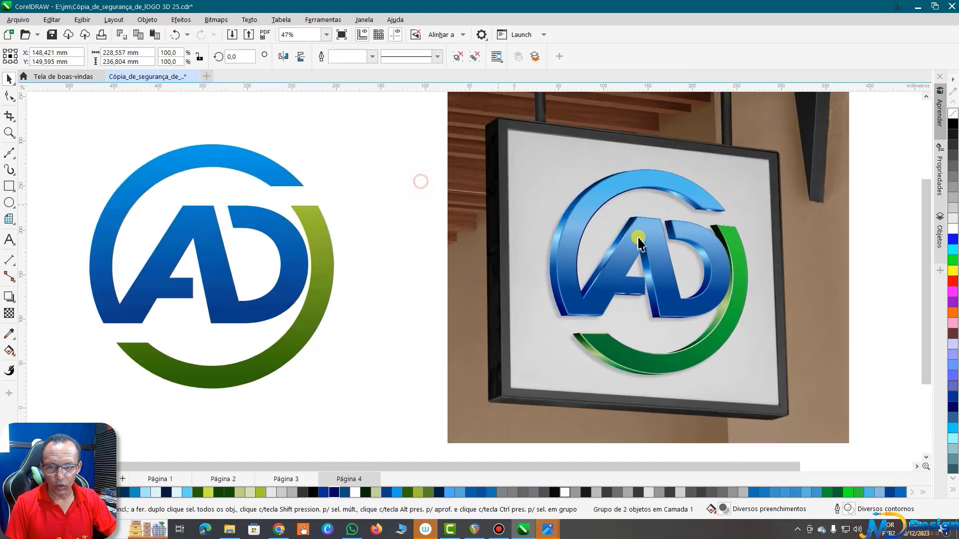
left_click(421, 181)
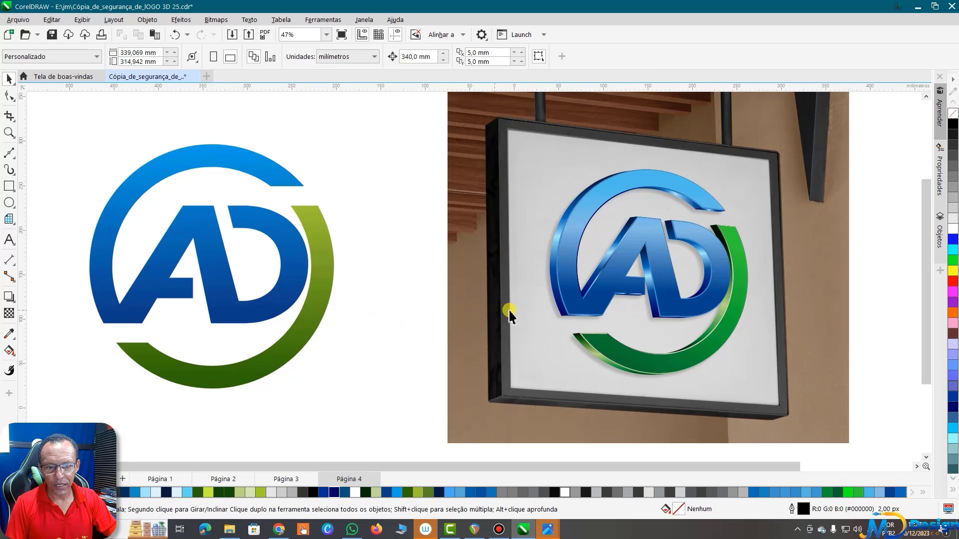
- Switch to the Ellipse tool for drawing circles
scroll(652, 242, "up", 2)
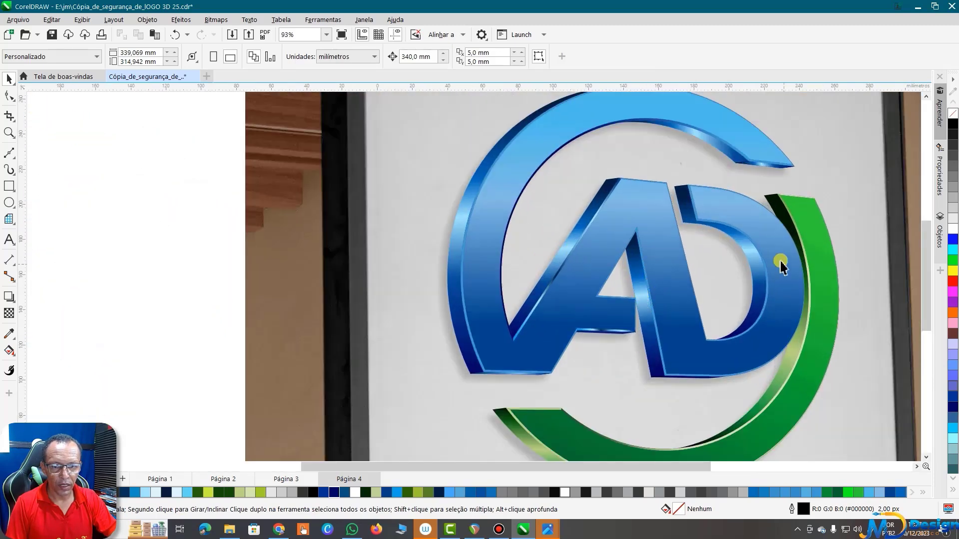
scroll(692, 250, "down", 1)
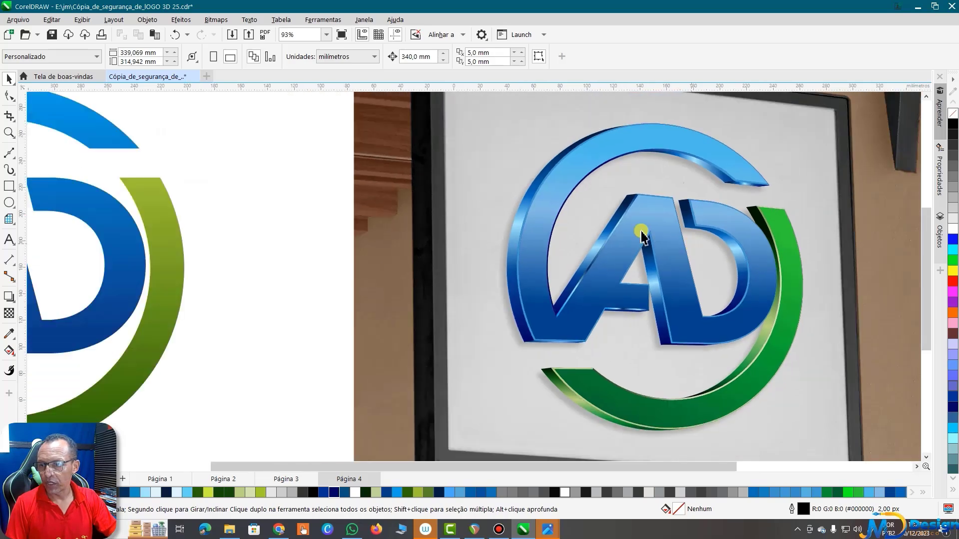
left_click(14, 207)
left_click(40, 204)
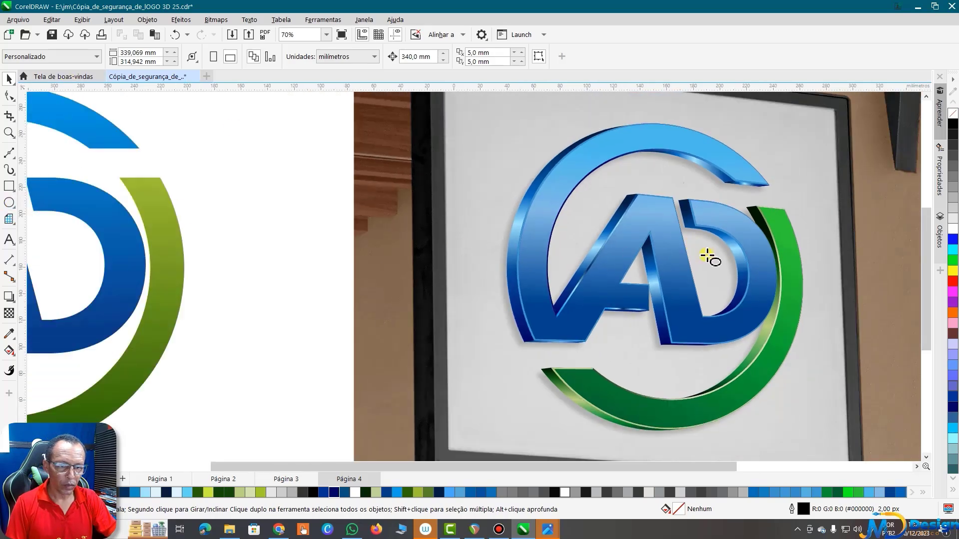
scroll(744, 255, "up", 1)
scroll(745, 234, "up", 1)
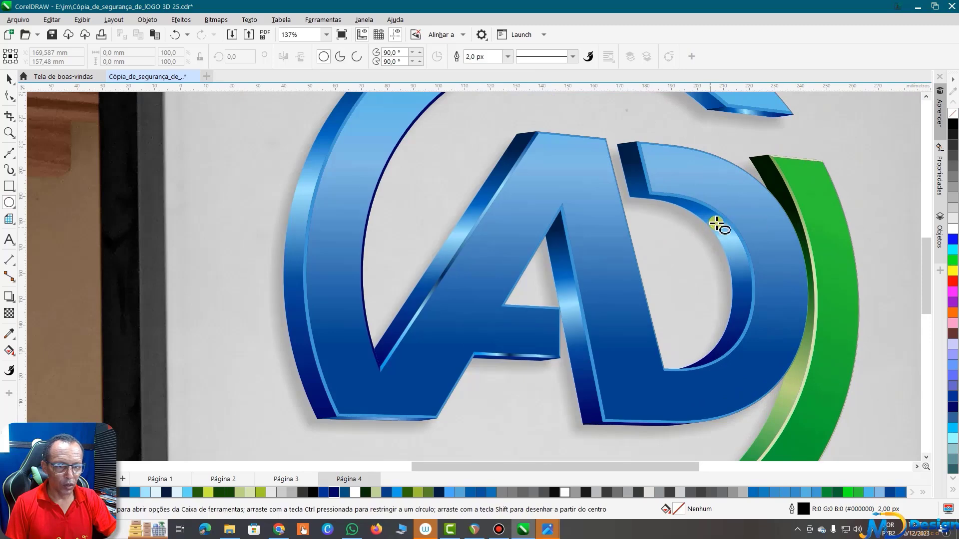
- Draw a small white circle with no outline over the D's upper curve
left_click_drag(706, 207, 761, 263)
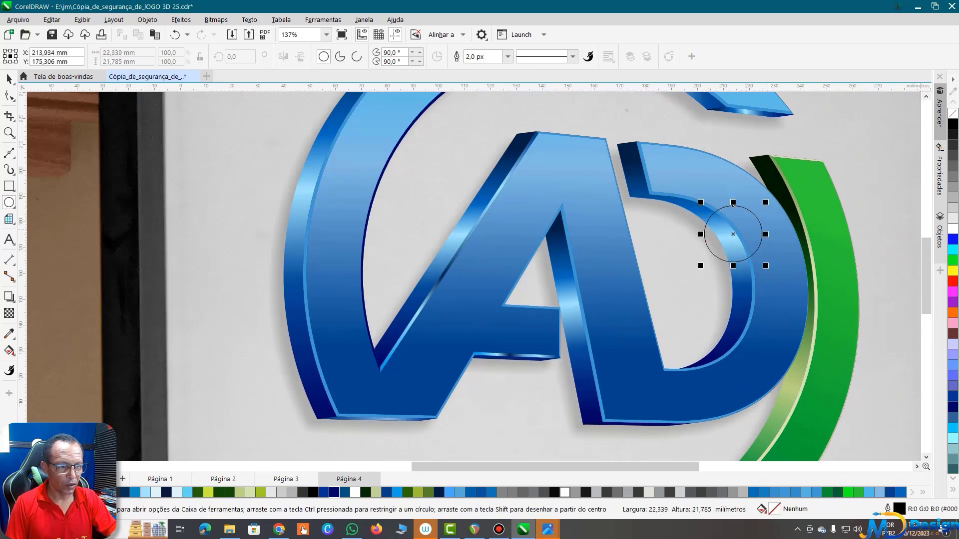
left_click(953, 234)
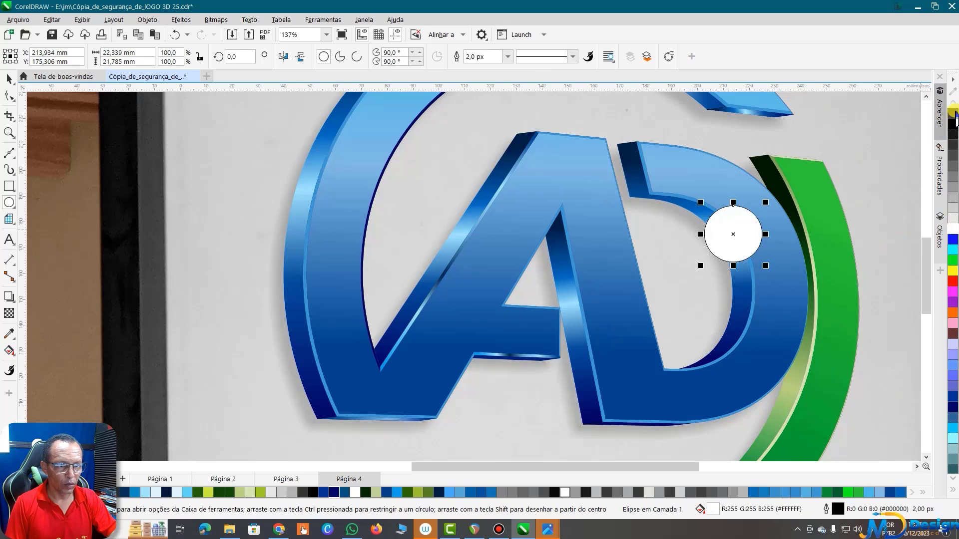
right_click(954, 114)
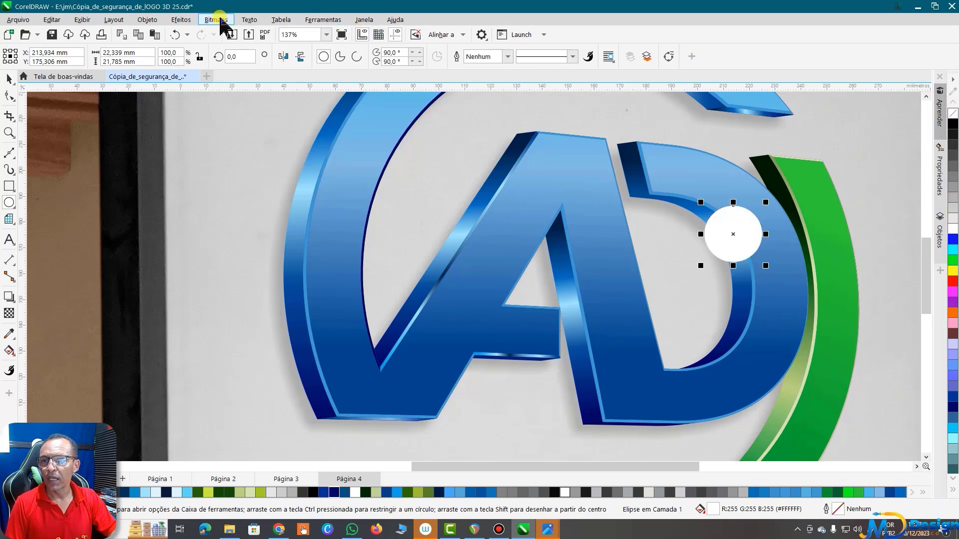
- Soften the white circle with a 53.3-pixel Gaussian blur
left_click(181, 20)
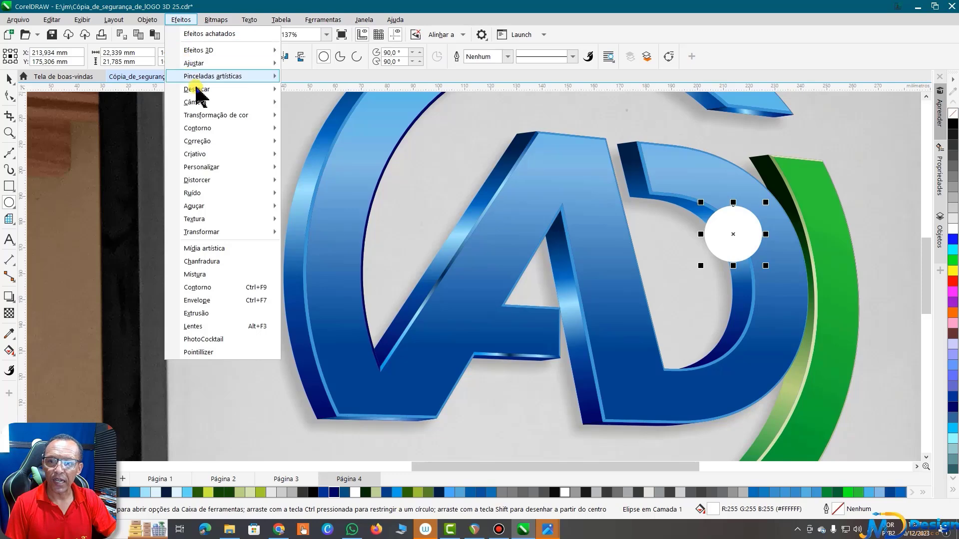
mouse_move(197, 89)
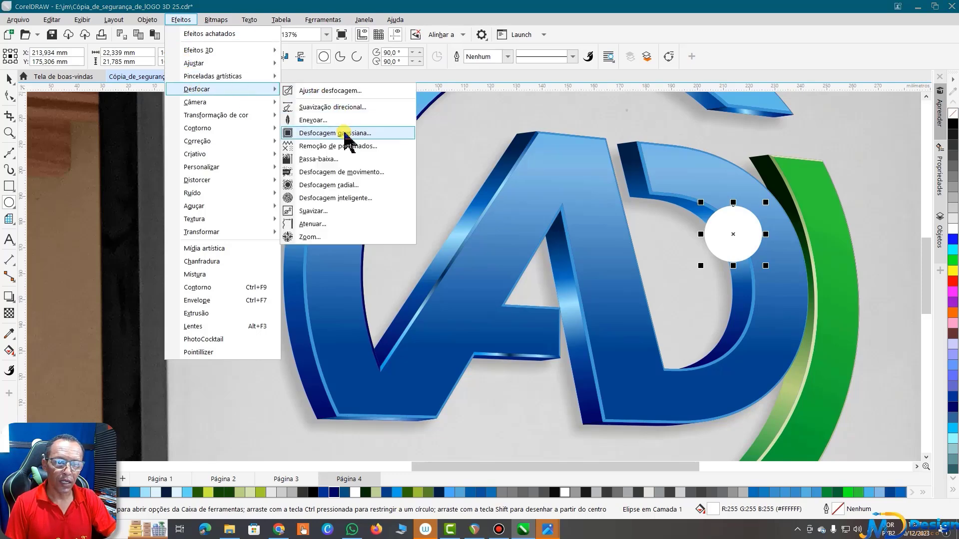
left_click(335, 133)
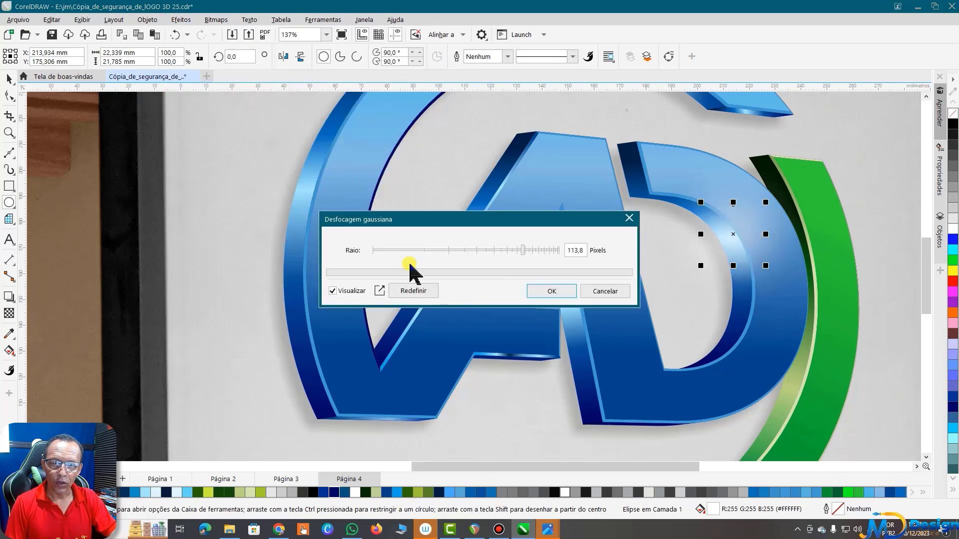
left_click(422, 251)
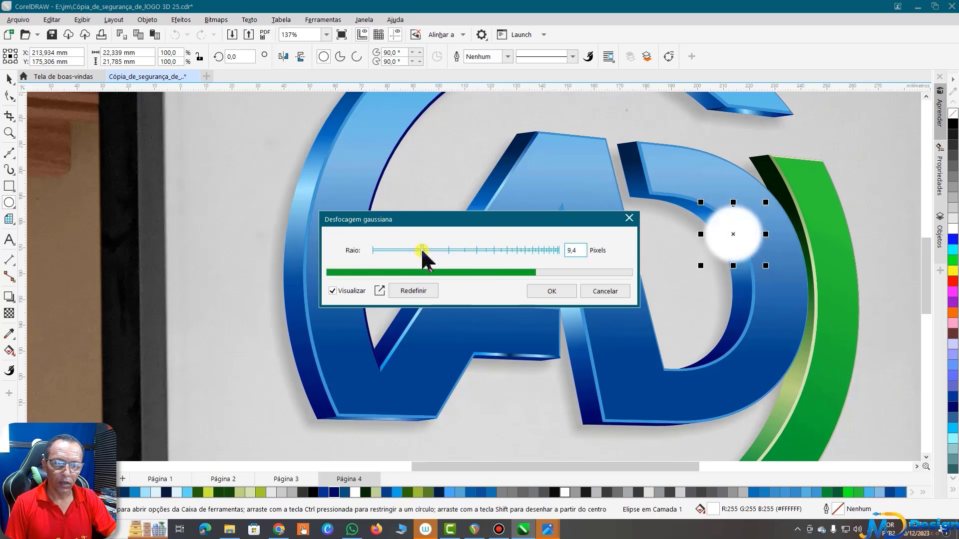
left_click_drag(423, 251, 480, 252)
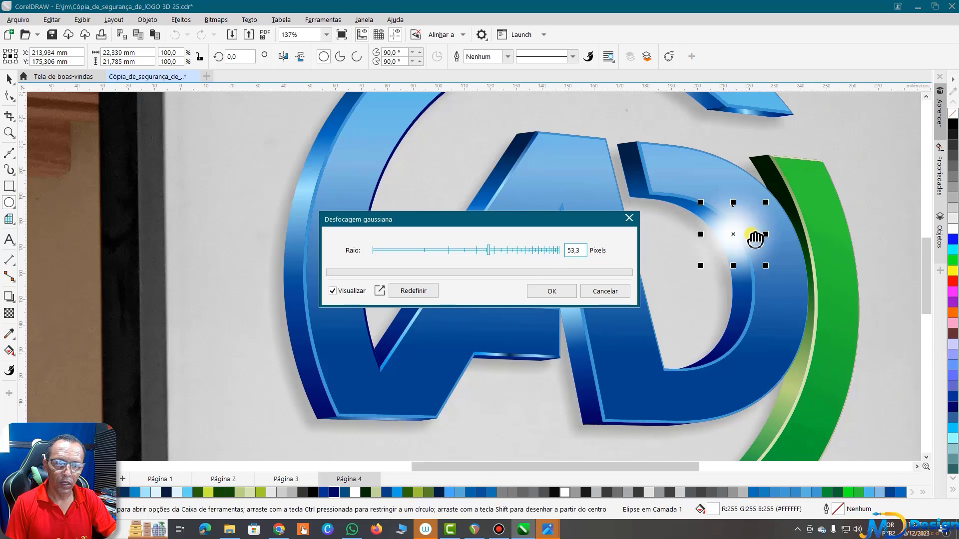
left_click(545, 291)
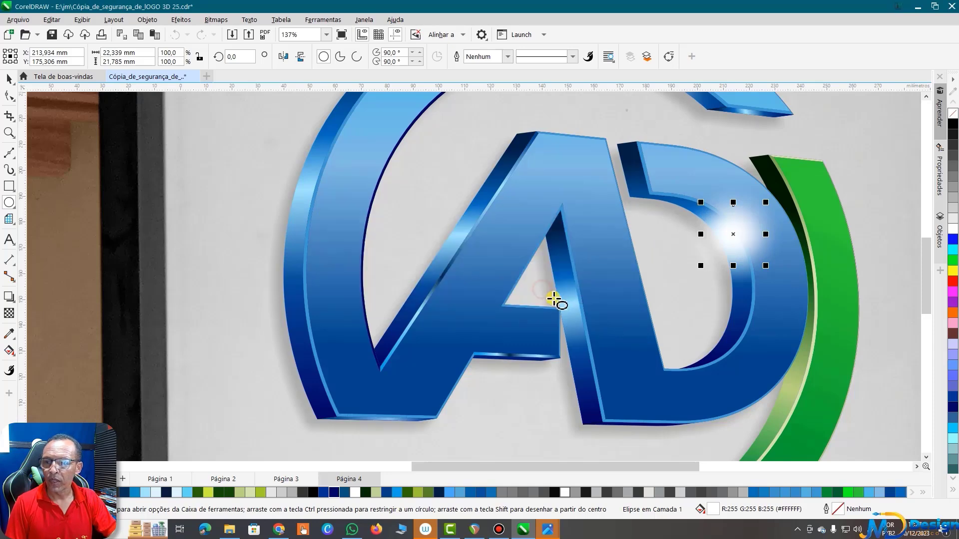
- Give the blurred glow Sobrepor blend mode and about 29 transparency, then reselect it
left_click(9, 314)
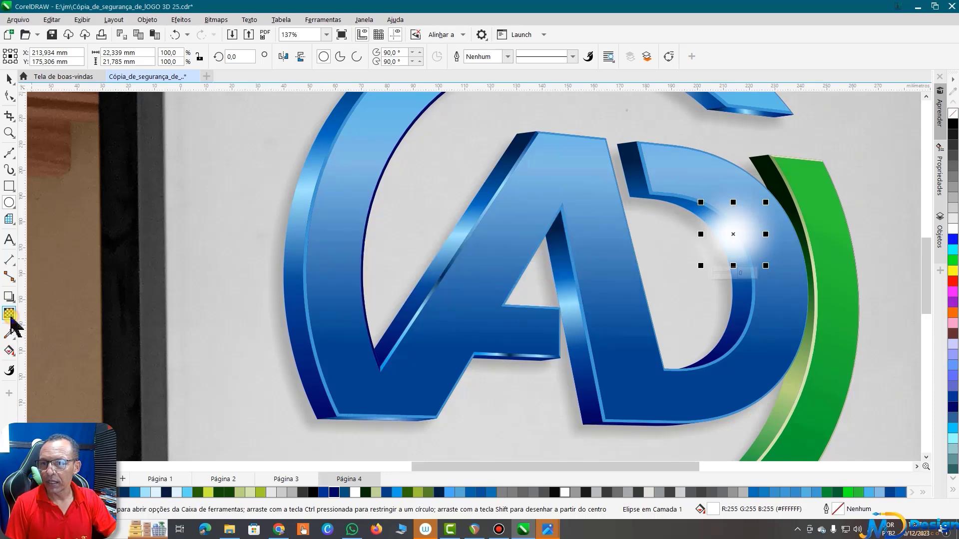
left_click(181, 56)
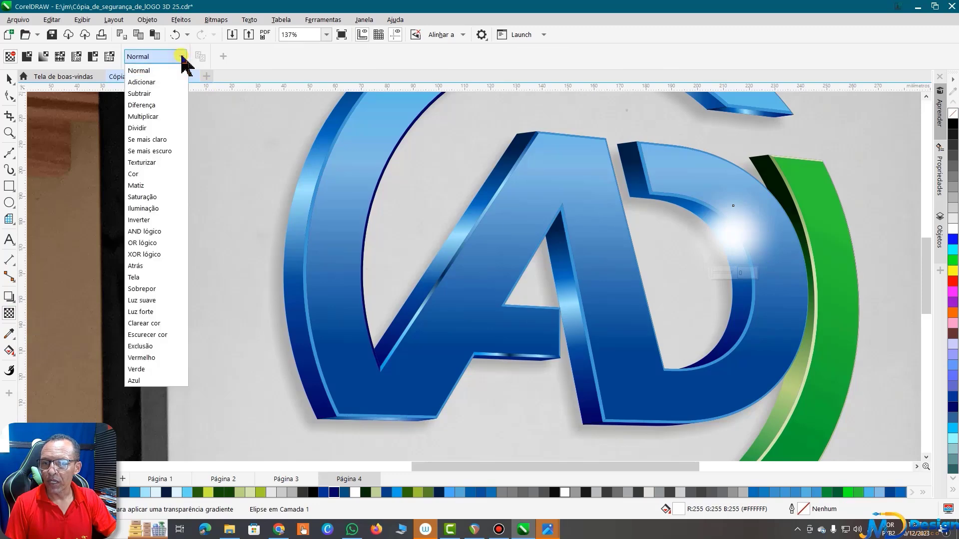
left_click(143, 289)
scroll(752, 225, "up", 1)
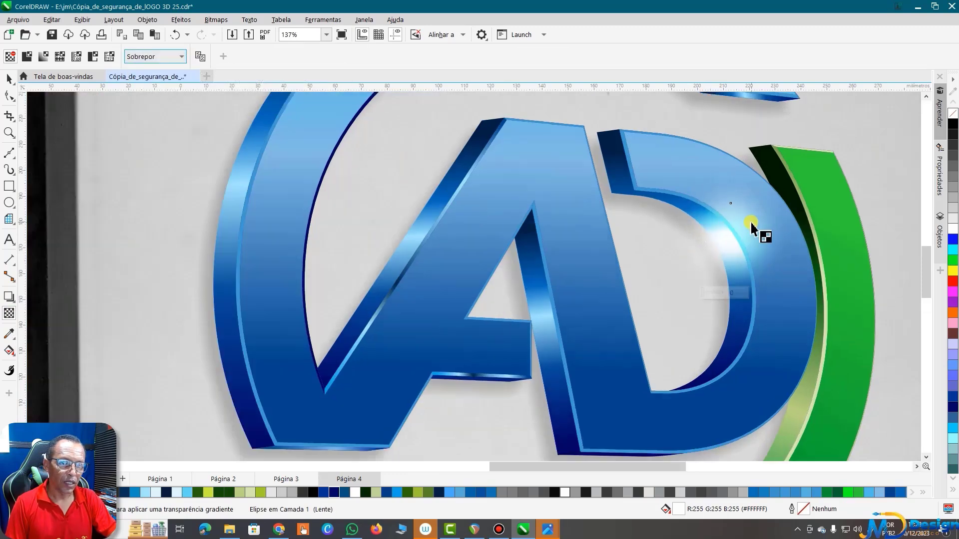
scroll(752, 226, "up", 1)
scroll(752, 226, "down", 1)
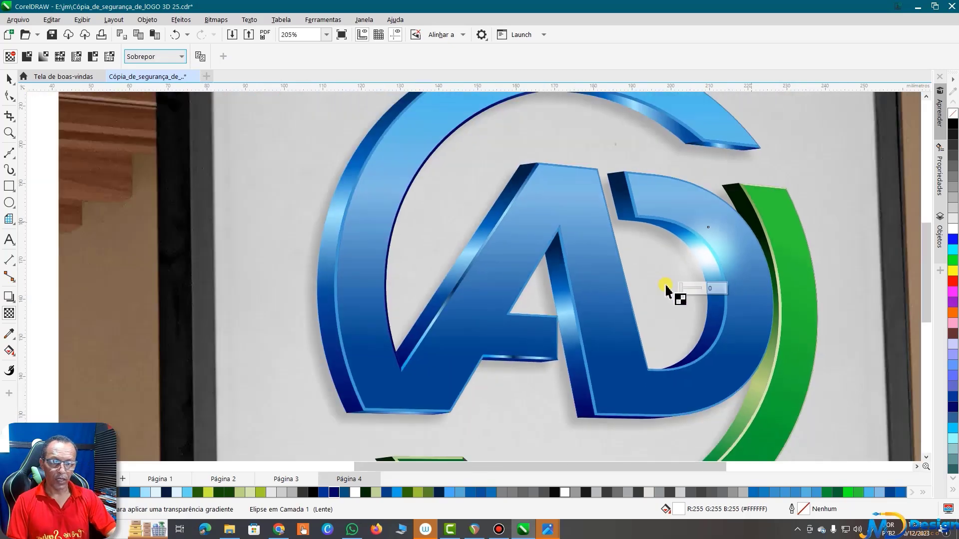
scroll(752, 234, "down", 1)
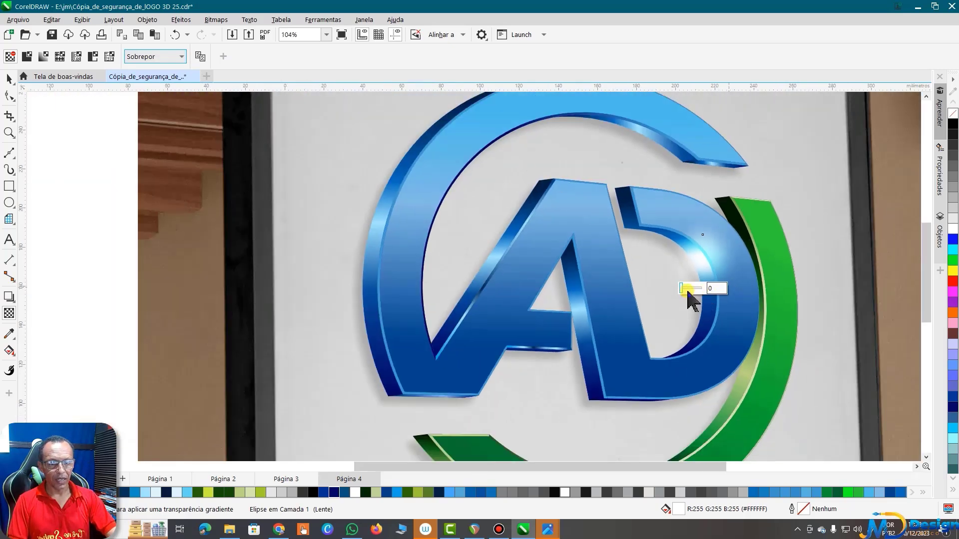
left_click(690, 288)
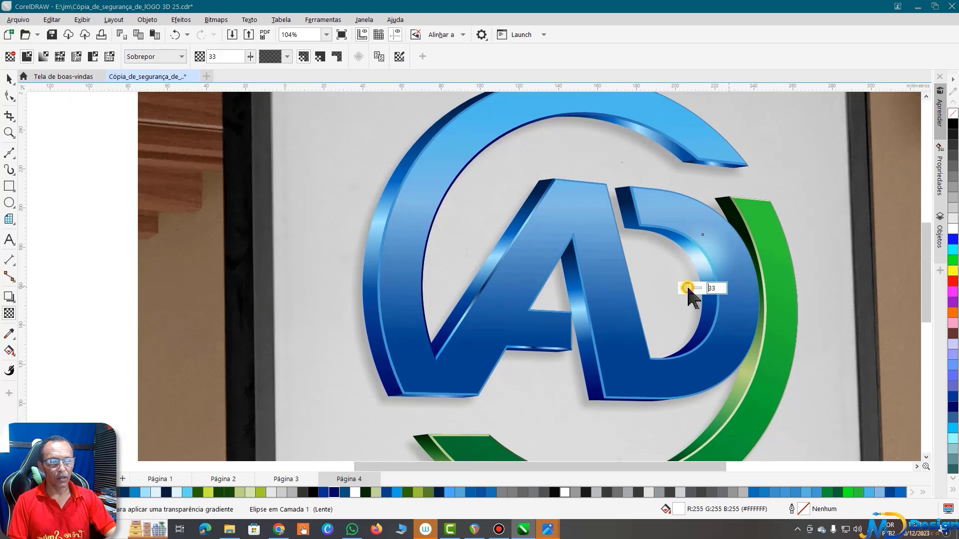
left_click(9, 79)
left_click(715, 242)
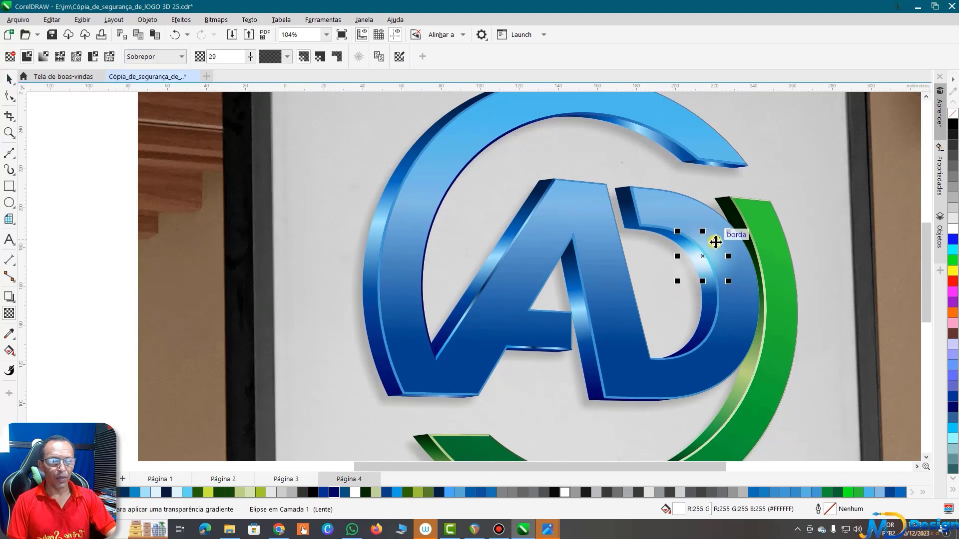
scroll(771, 347, "up", 2)
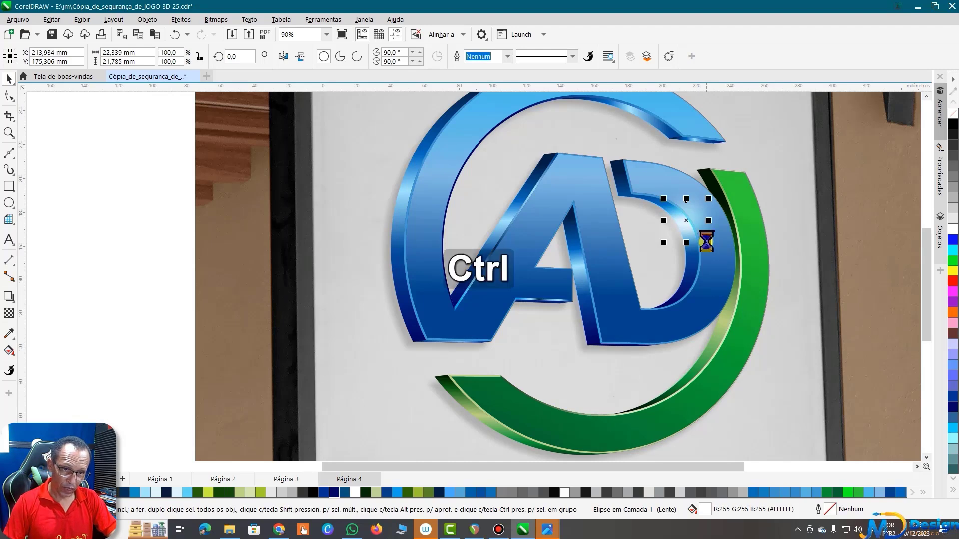
- Duplicate the glow and place copies on the A, the upper-left blue ring and the green arc
key("ctrl+d")
left_click_drag(699, 210, 589, 260)
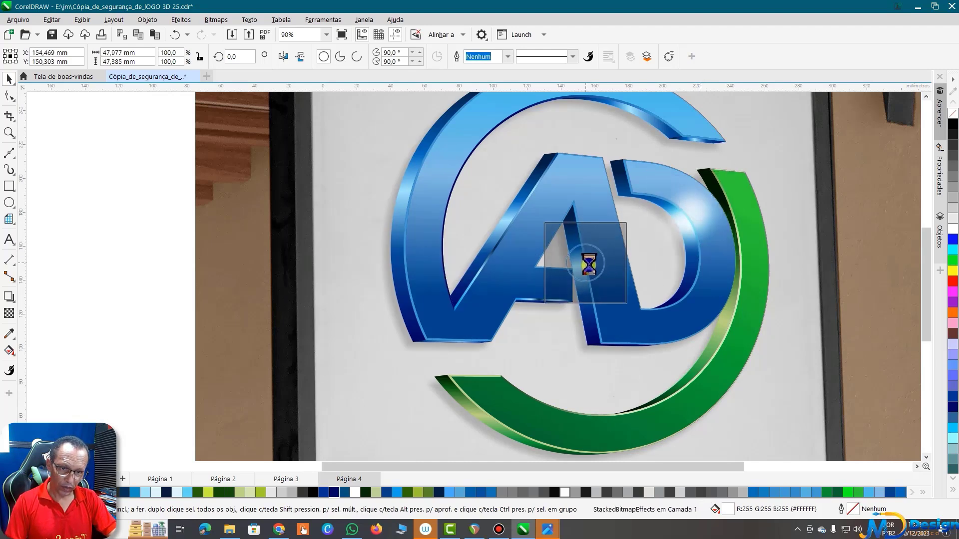
key("ctrl+d")
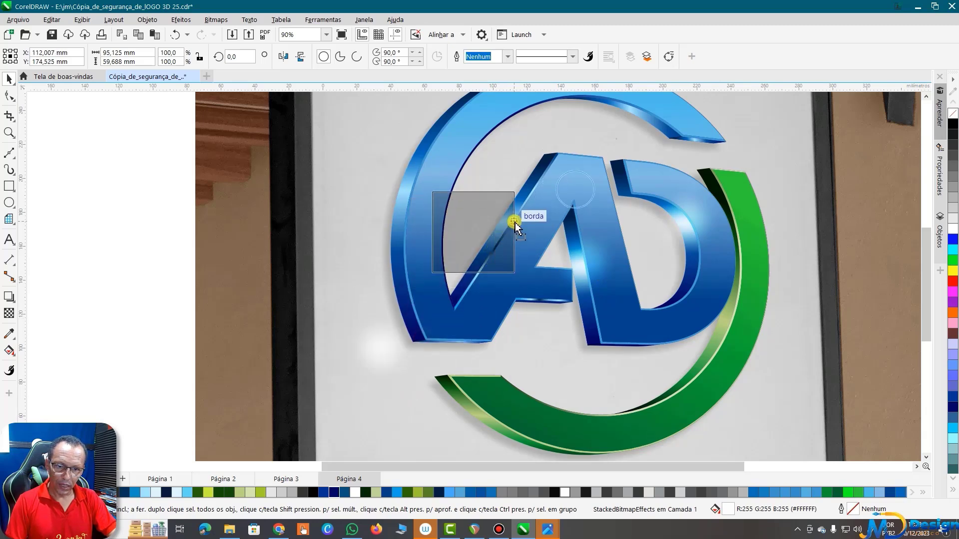
left_click_drag(428, 335, 515, 226)
mouse_move(575, 181)
left_mouse_down()
mouse_move(513, 210)
mouse_move(729, 320)
left_mouse_up()
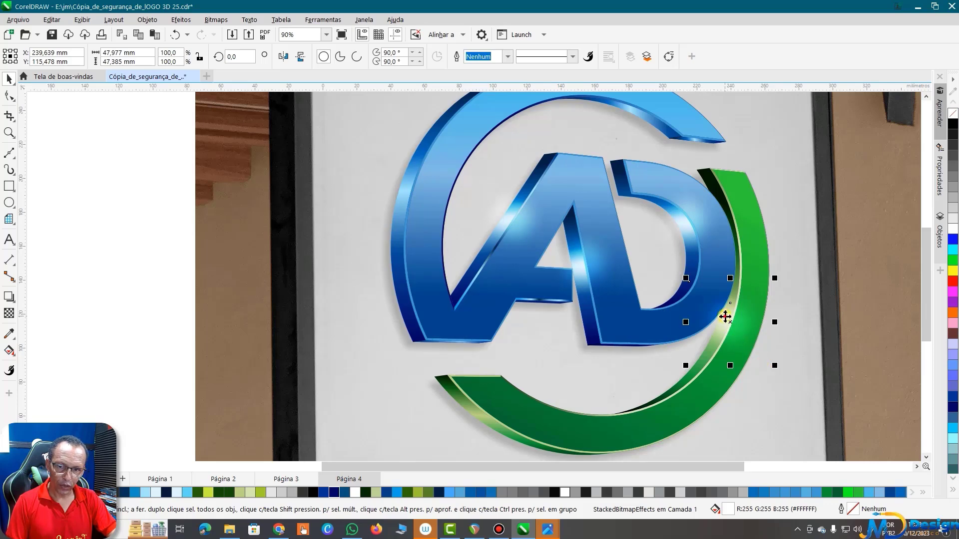
left_click_drag(725, 317, 412, 188)
scroll(505, 248, "down", 2)
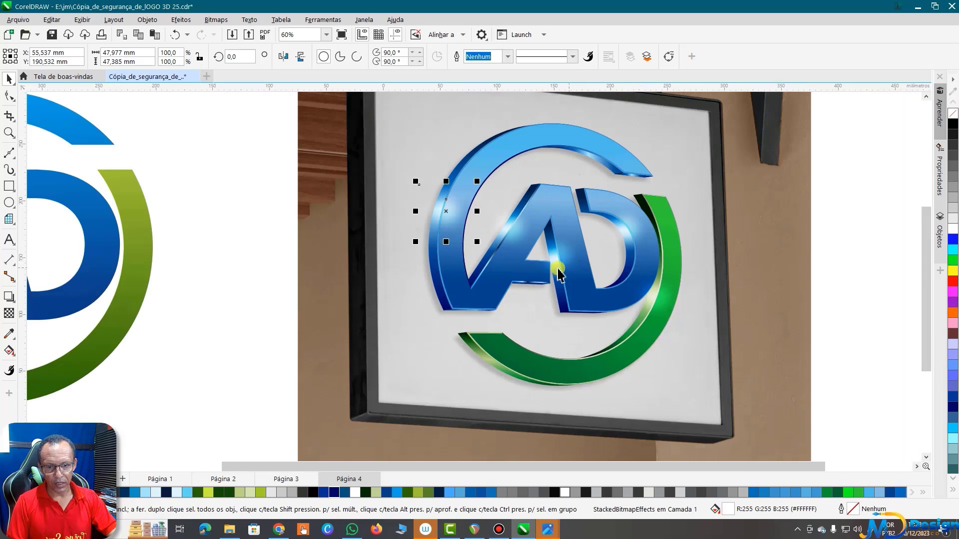
mouse_move(446, 212)
left_mouse_down()
mouse_move(578, 164)
mouse_move(611, 173)
mouse_move(537, 324)
mouse_move(501, 350)
left_mouse_up()
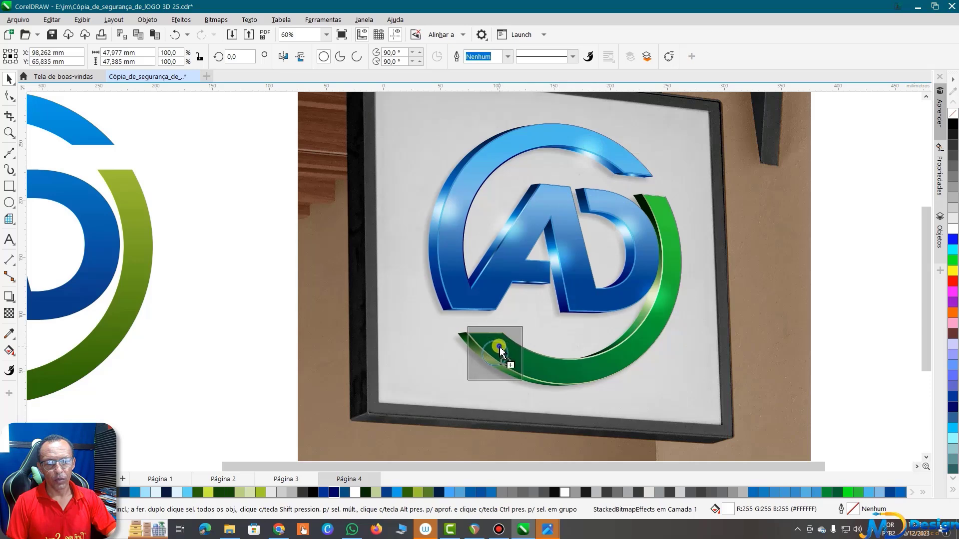
scroll(669, 372, "down", 1)
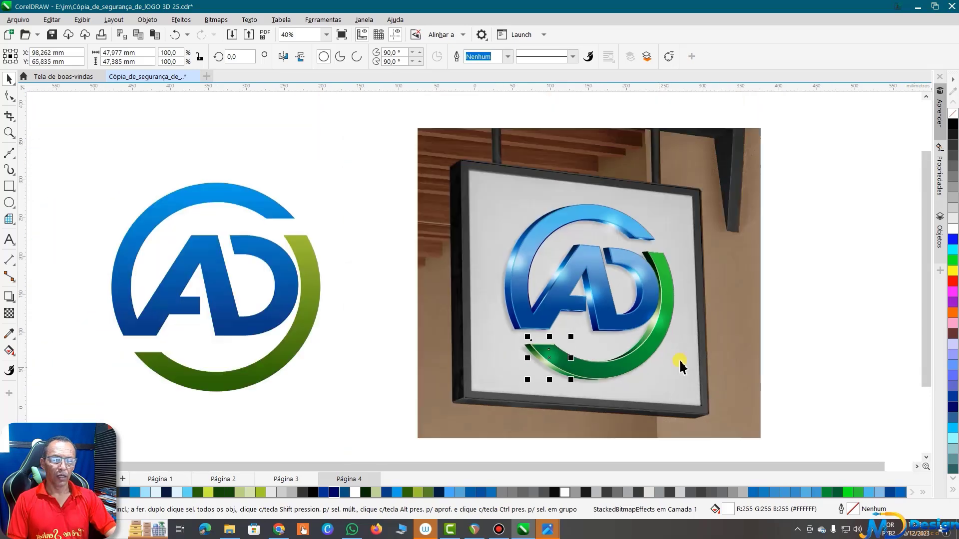
- Nudge the flat AD logo right, fit all objects in view, and preview full screen
left_click(790, 309)
scroll(619, 360, "up", 1)
scroll(610, 364, "up", 1)
scroll(610, 367, "up", 1)
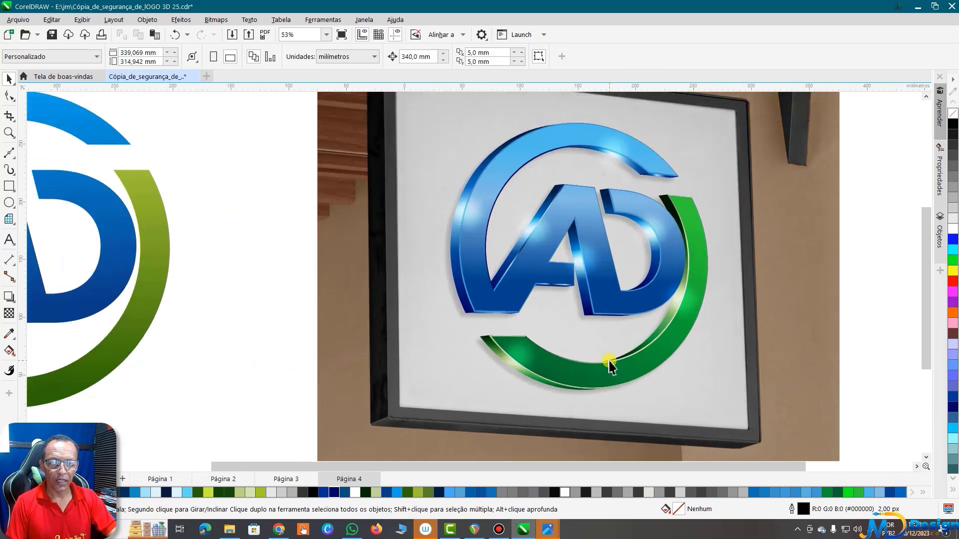
scroll(855, 258, "down", 1)
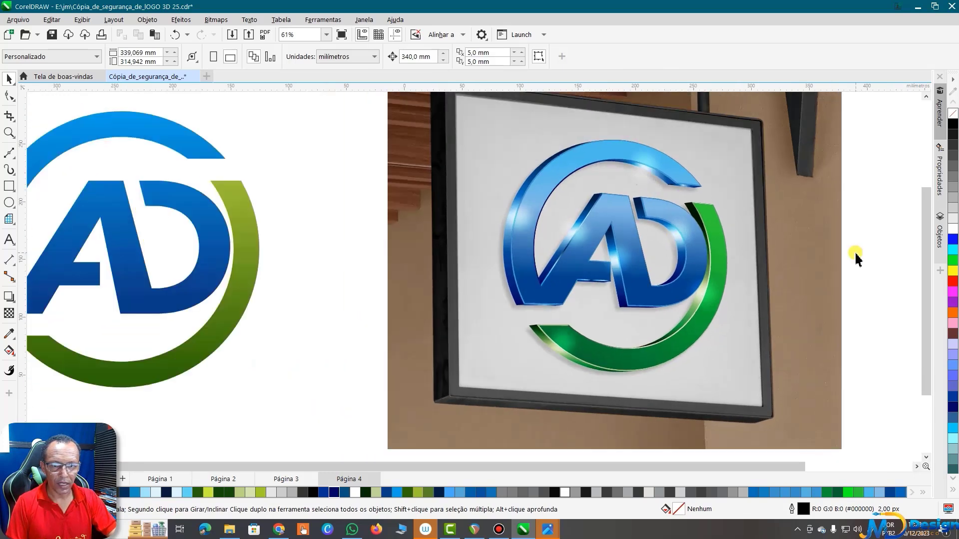
scroll(854, 255, "down", 2)
scroll(773, 176, "up", 1)
scroll(803, 175, "up", 1)
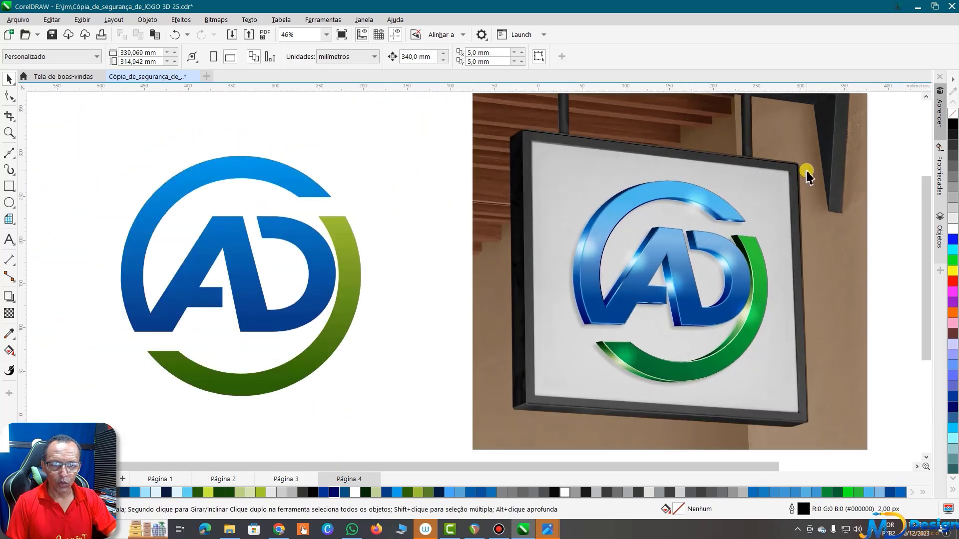
scroll(802, 176, "up", 1)
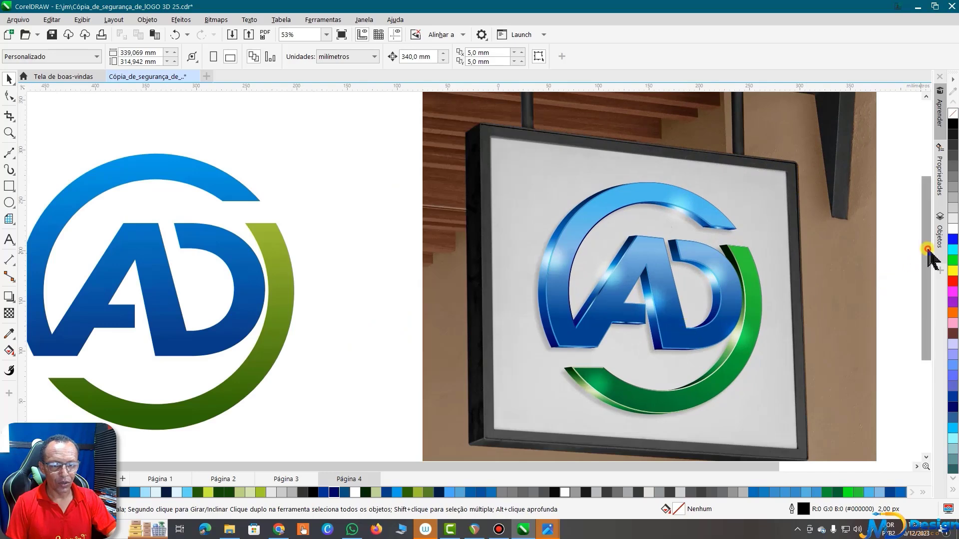
scroll(926, 262, "down", 1)
scroll(497, 225, "down", 1)
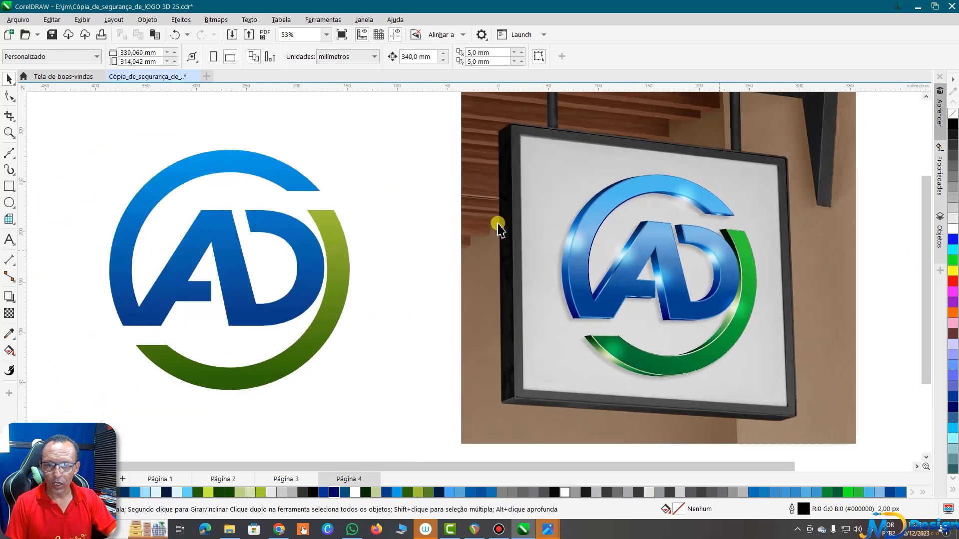
scroll(497, 246, "down", 1)
left_click(353, 297)
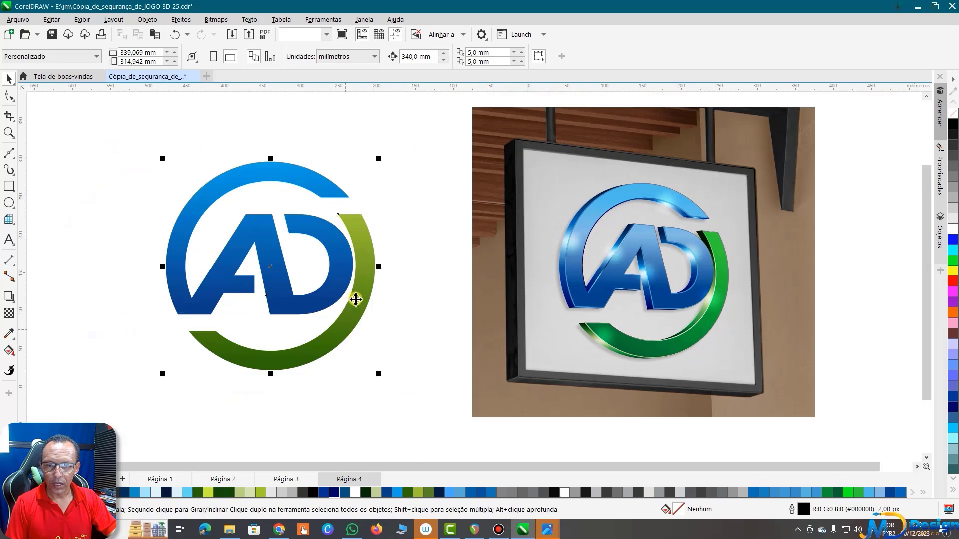
mouse_move(335, 279)
left_mouse_down()
mouse_move(437, 287)
mouse_move(417, 284)
left_mouse_up()
key("F4")
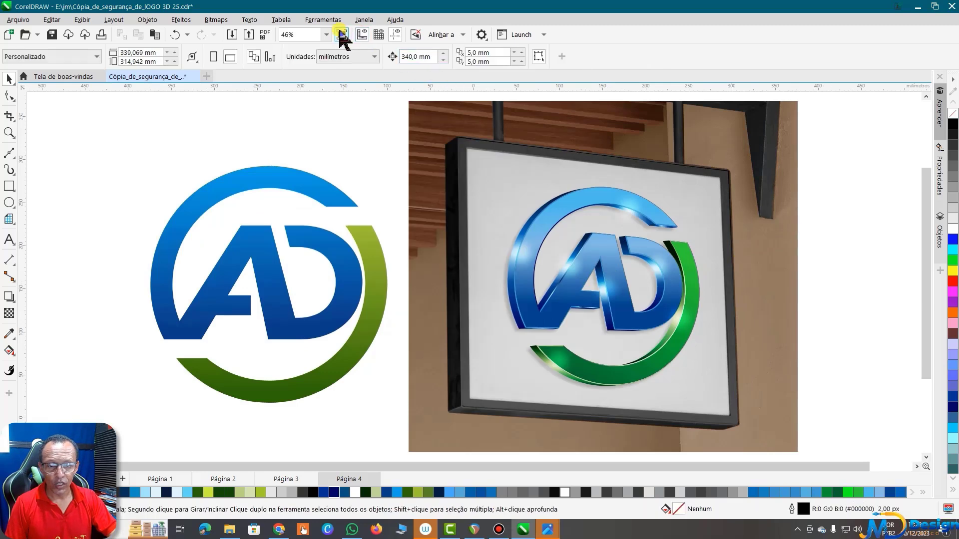
left_click(341, 34)
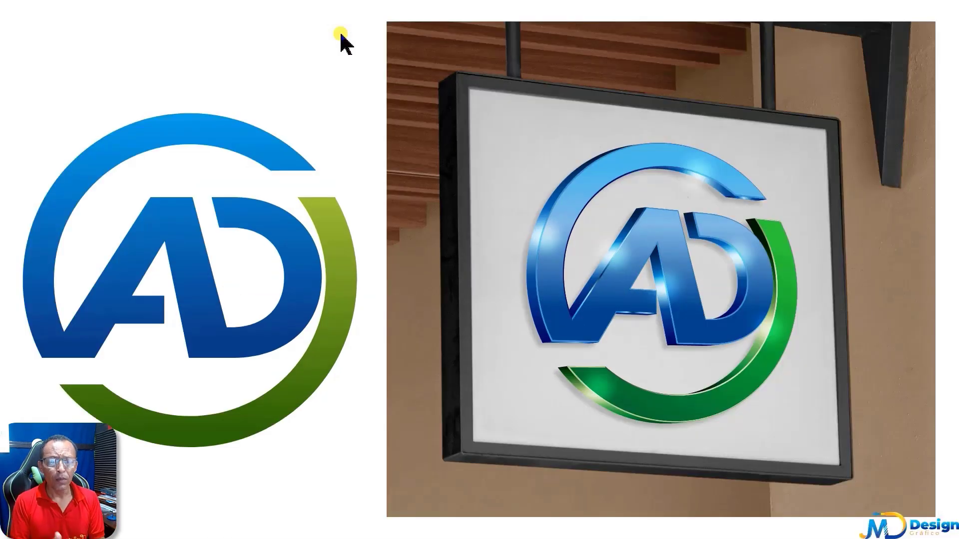